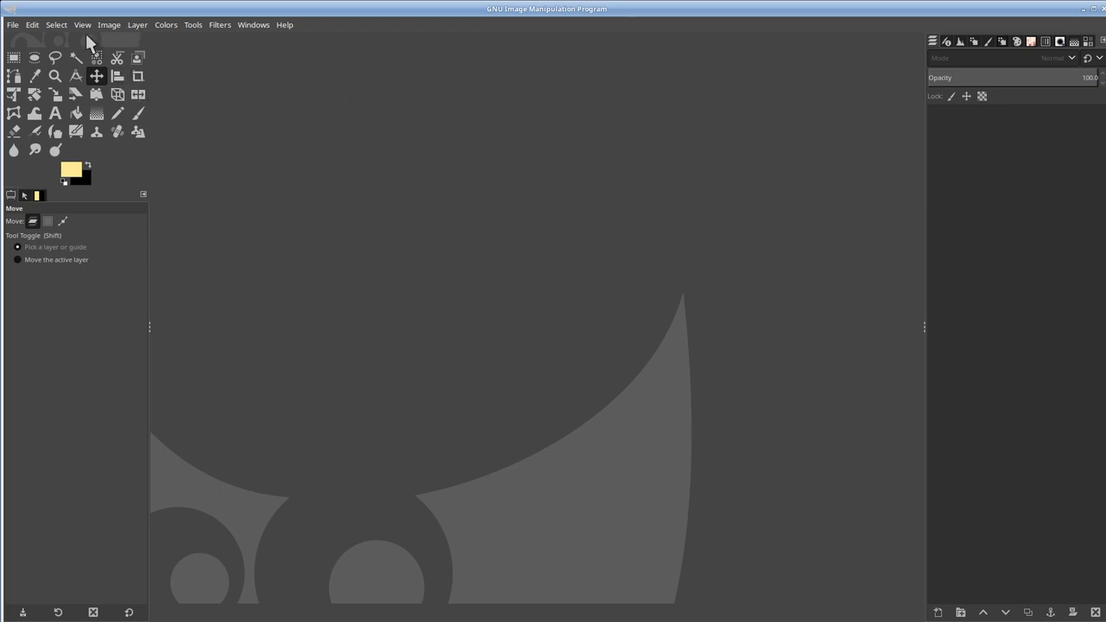
Open the recently used raw photo _MG_5687.CR2.
left_click(32, 24)
mouse_move(13, 26)
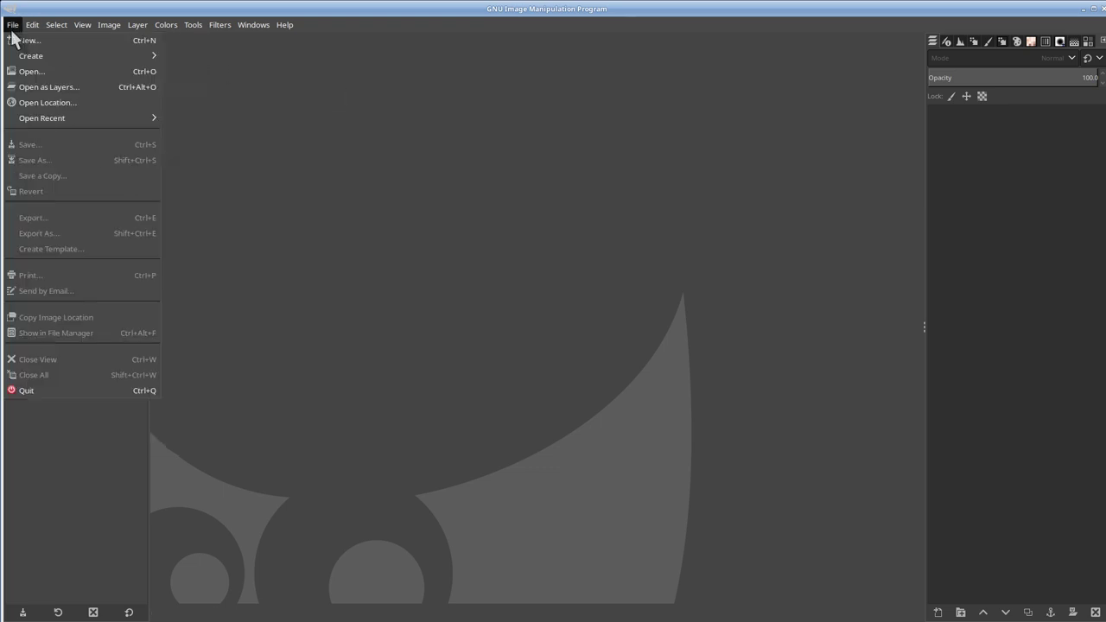
mouse_move(34, 121)
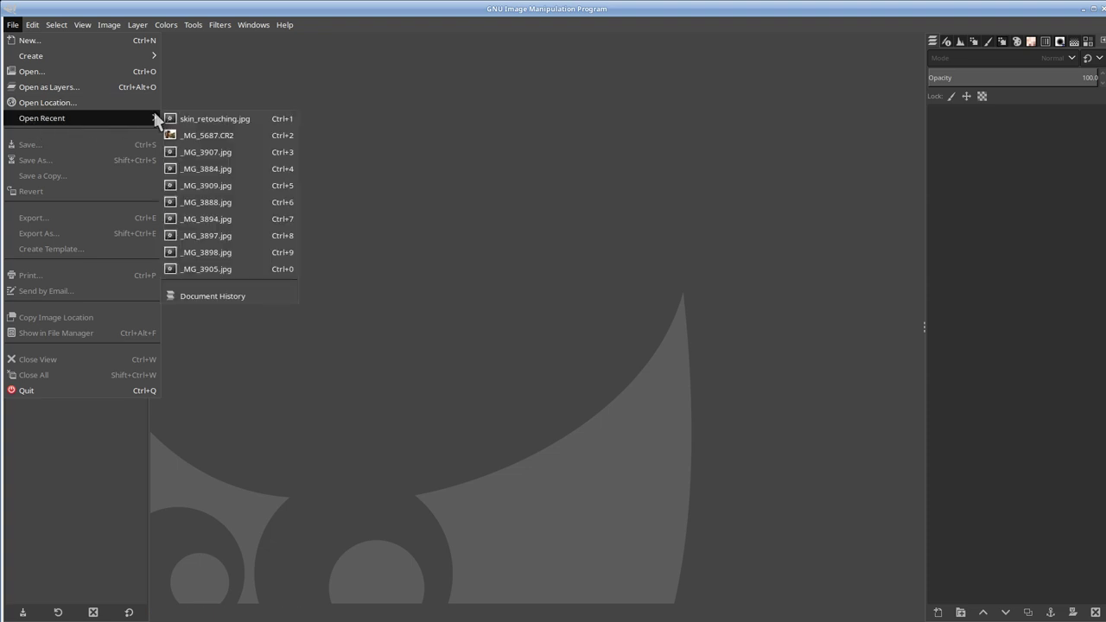
mouse_move(116, 120)
left_click(259, 8)
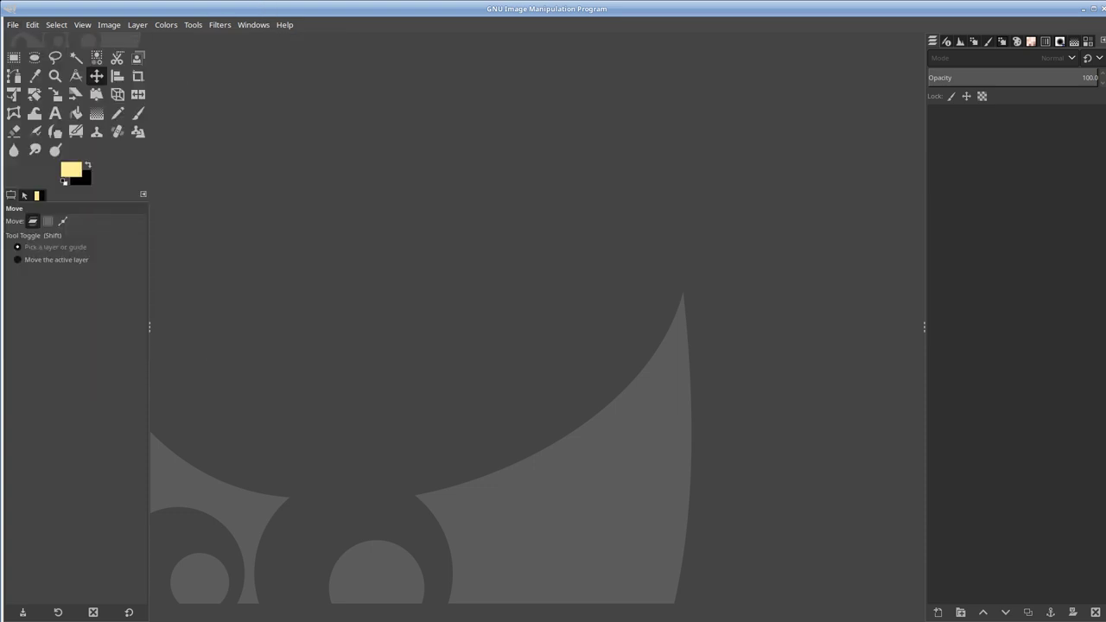
left_click(14, 28)
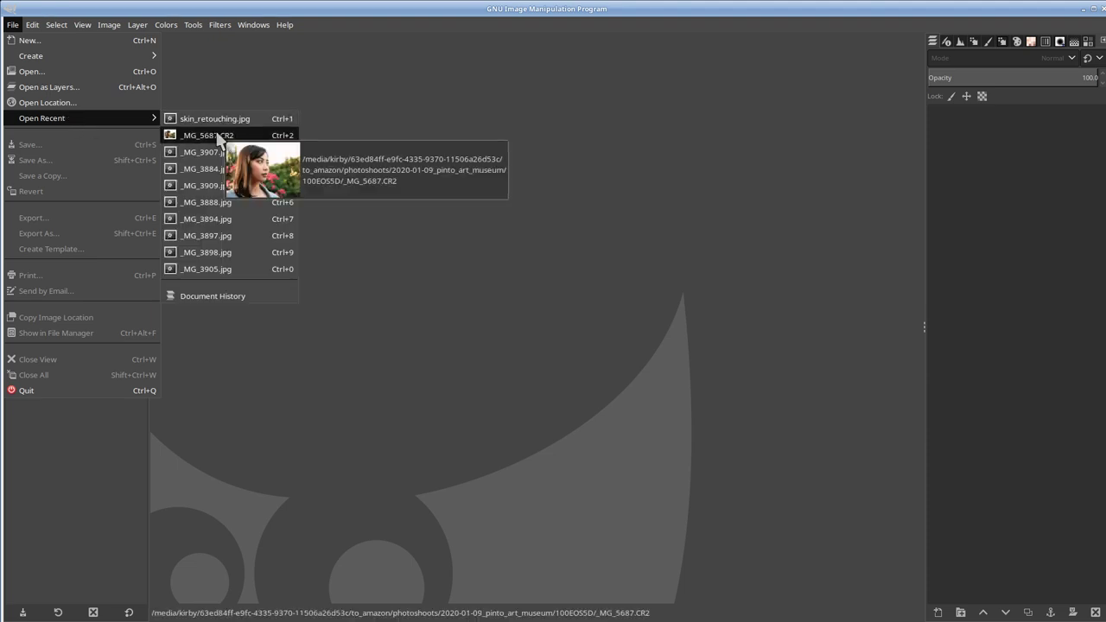
left_click(217, 136)
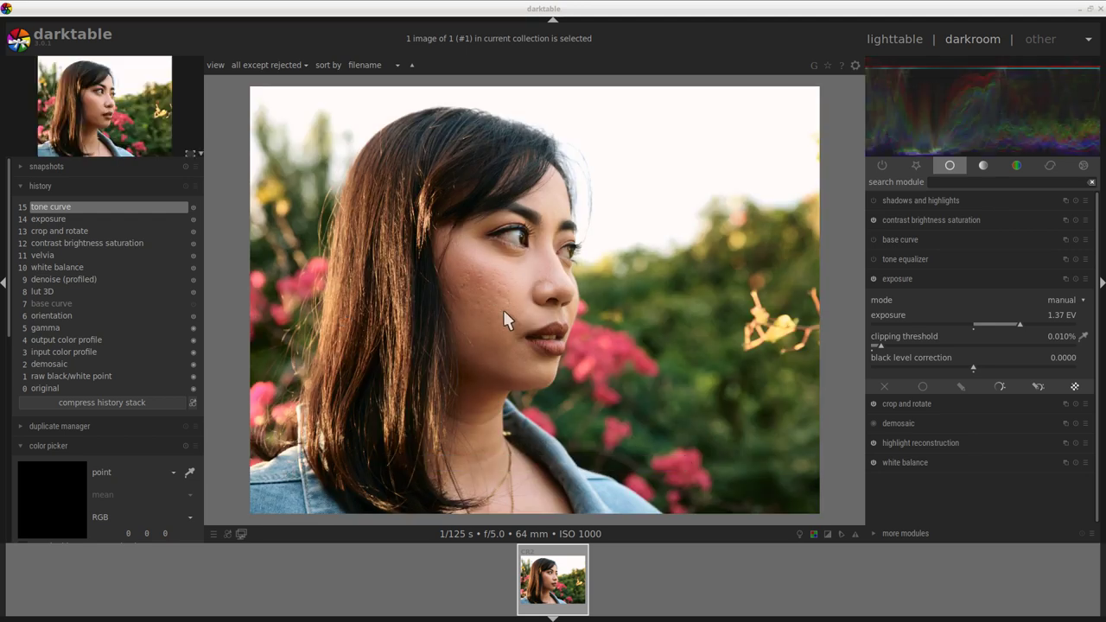
Examine the woman's cheek skin in the raw photo up close and from farther out.
scroll(540, 320, "up", 1)
scroll(473, 332, "up", 4)
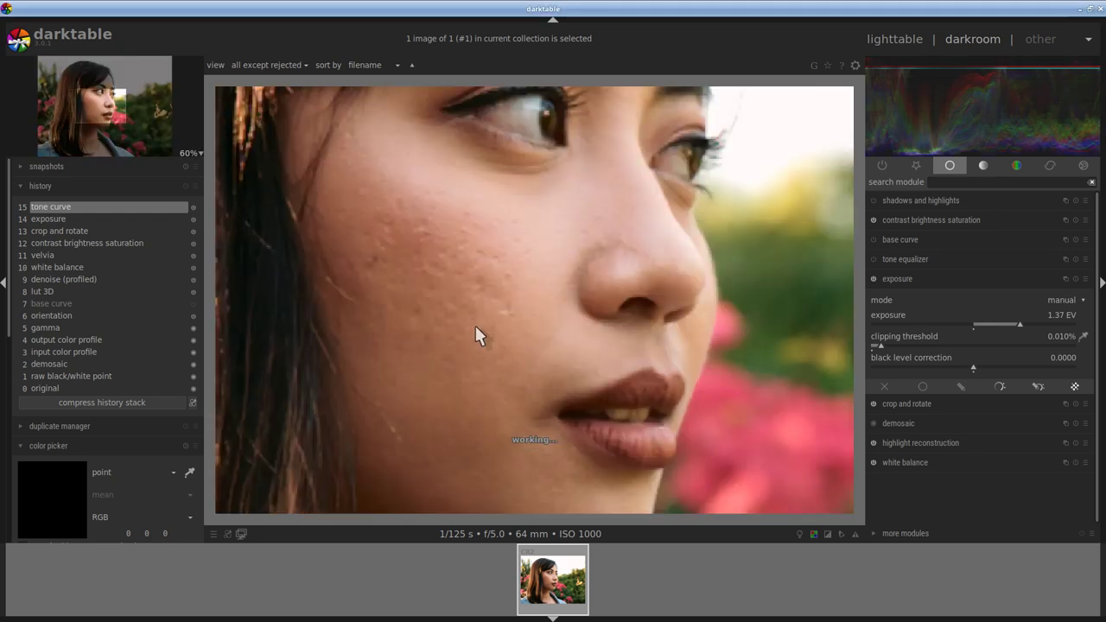
scroll(460, 328, "down", 1)
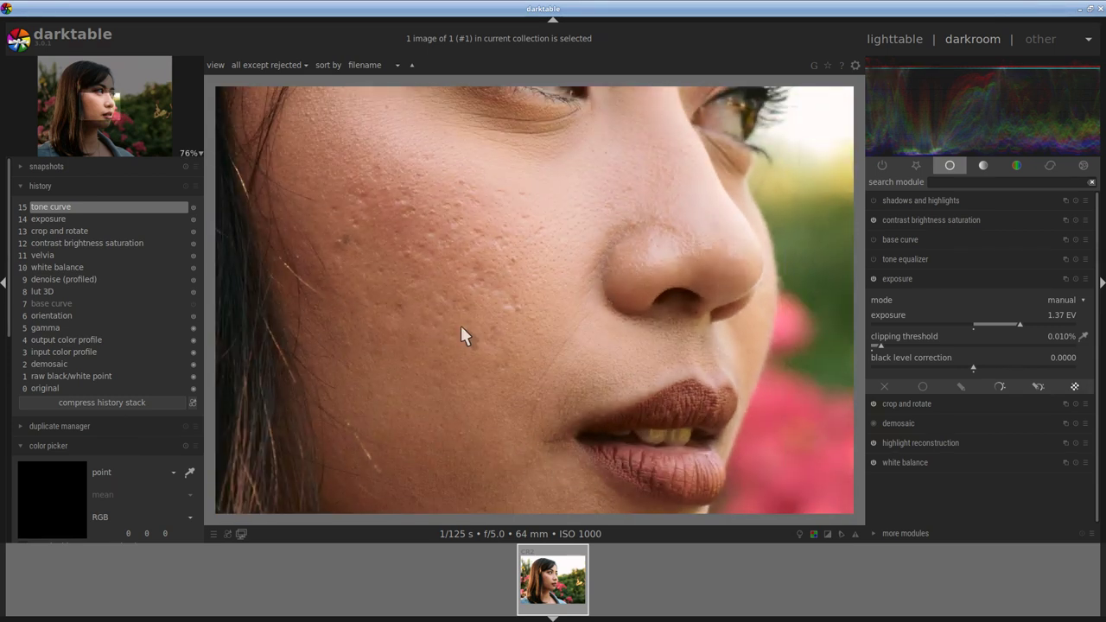
scroll(460, 331, "down", 2)
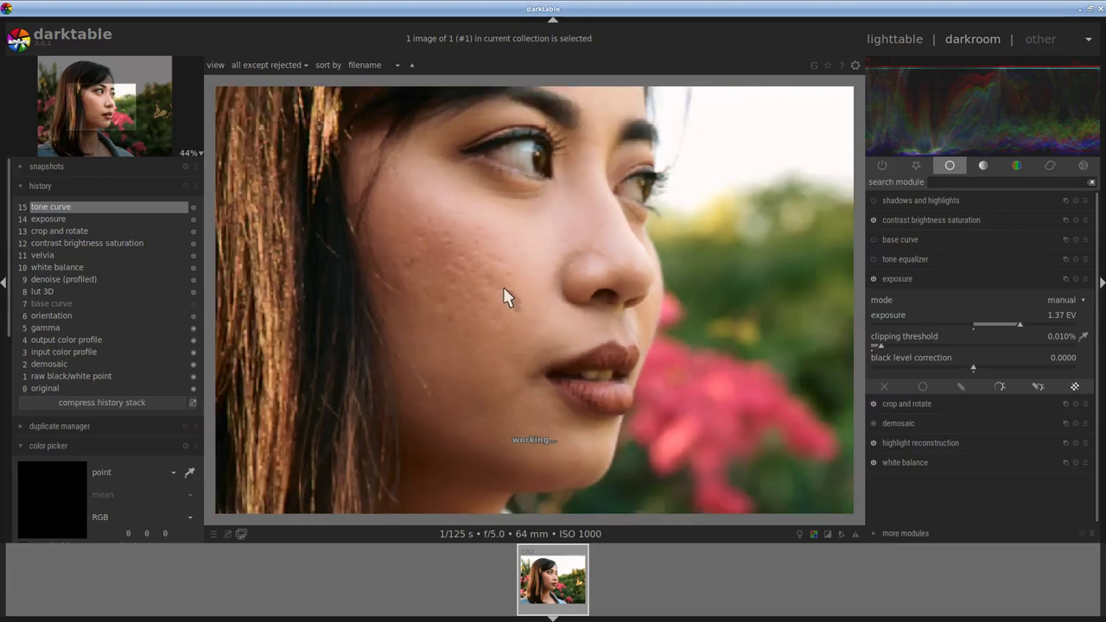
left_click_drag(476, 288, 543, 313)
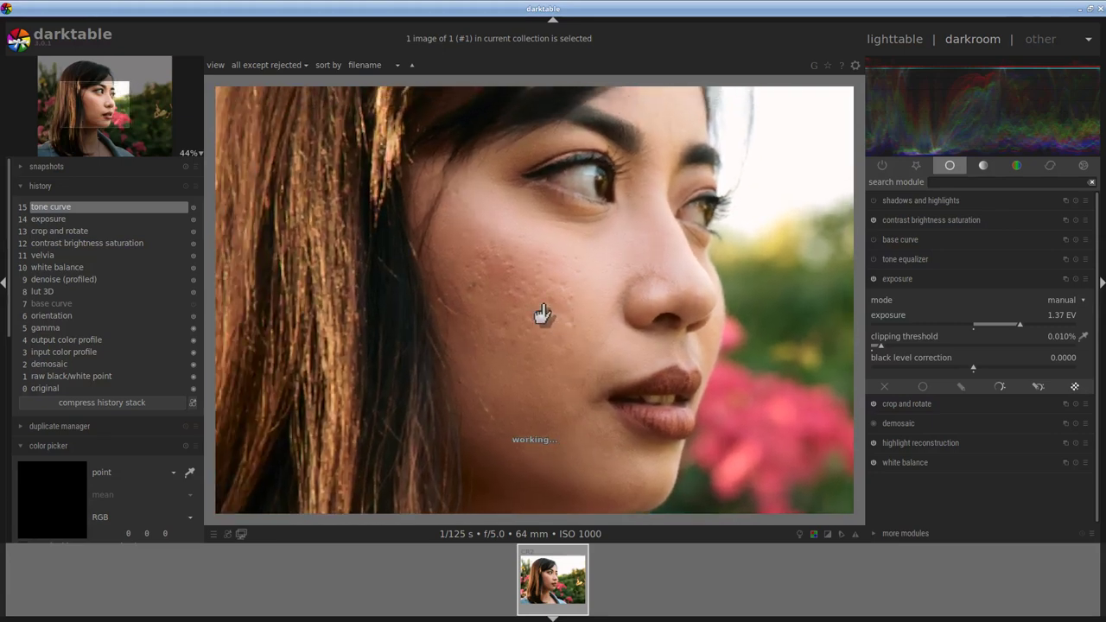
scroll(536, 315, "up", 3)
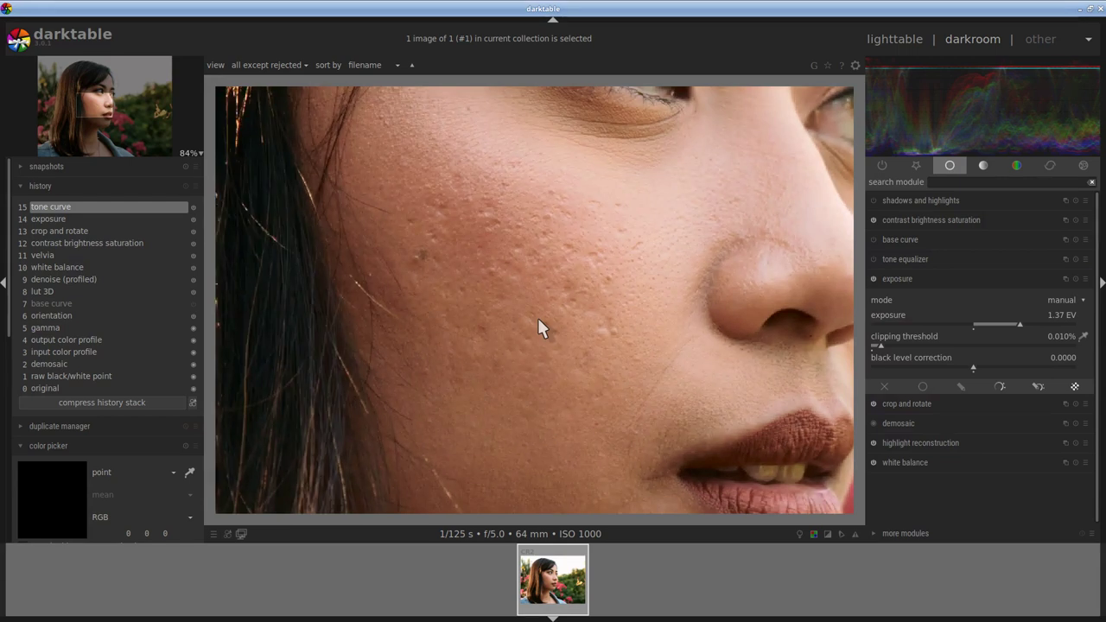
scroll(556, 202, "up", 1)
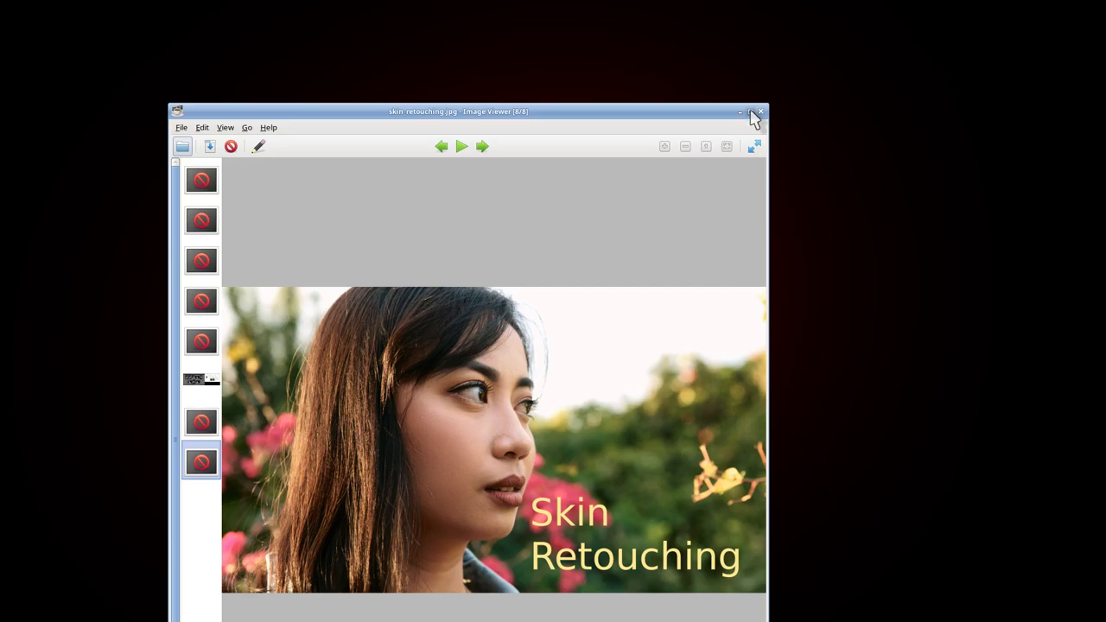
Bring up the finished skin_retouching.jpg in Image Viewer with its window maximized.
left_click(750, 110)
key("alt+Tab")
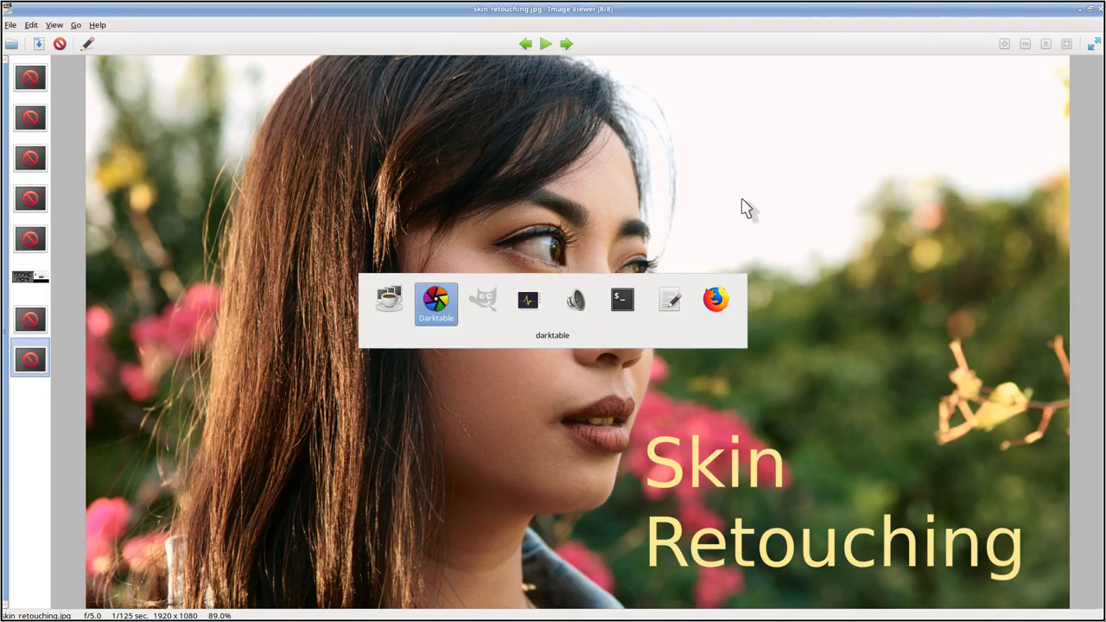
key("alt+Tab")
key("alt+Tab")
key("alt+Tab")
key("alt+Tab")
key("alt+Tab")
key("alt+Tab")
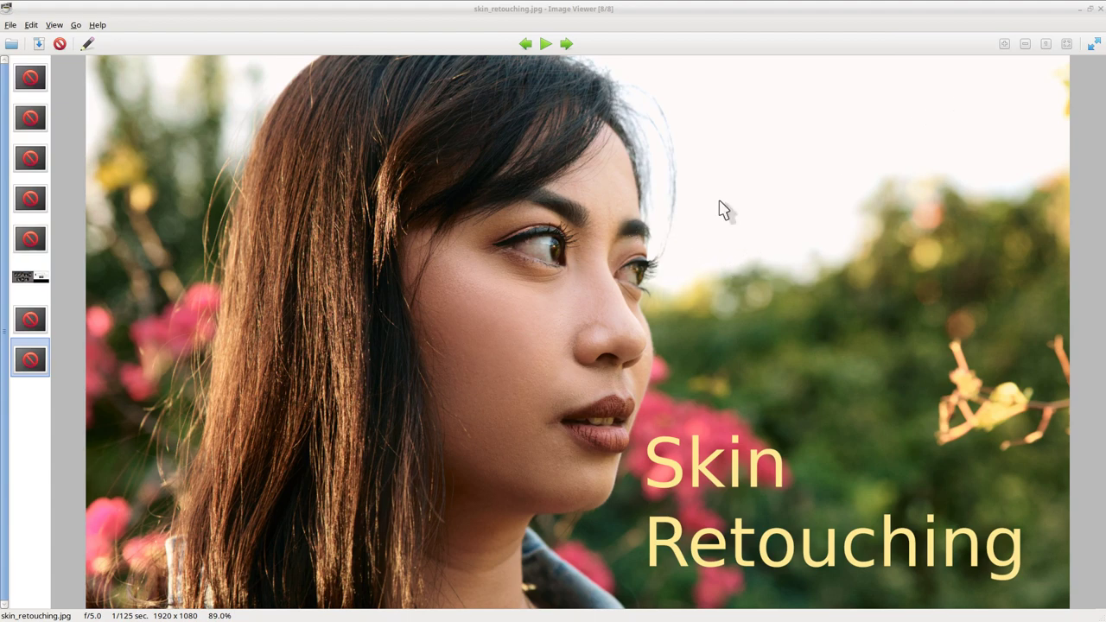
Examine the retouched cheek in the finished picture up close and as a whole.
left_click(1004, 44)
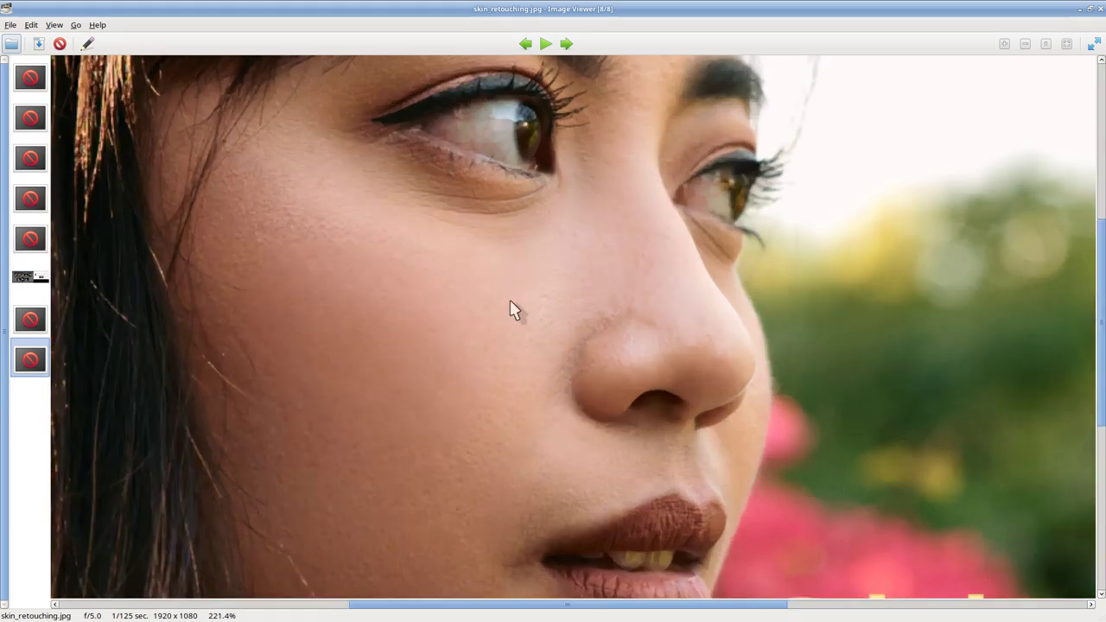
left_click_drag(511, 309, 572, 250)
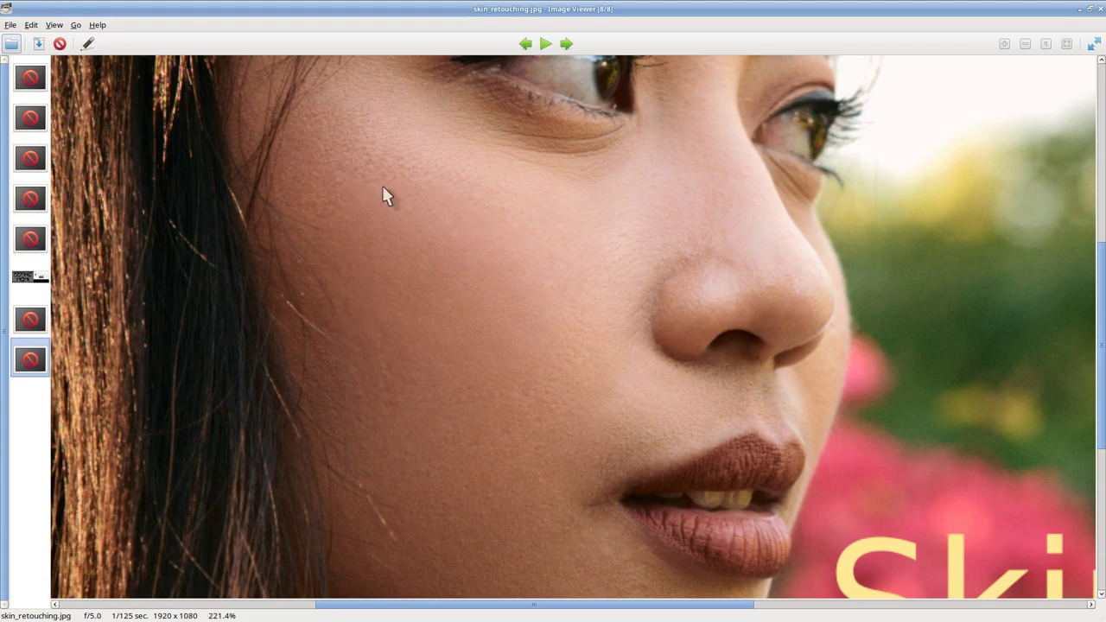
scroll(403, 296, "down", 2)
scroll(403, 296, "right", 2)
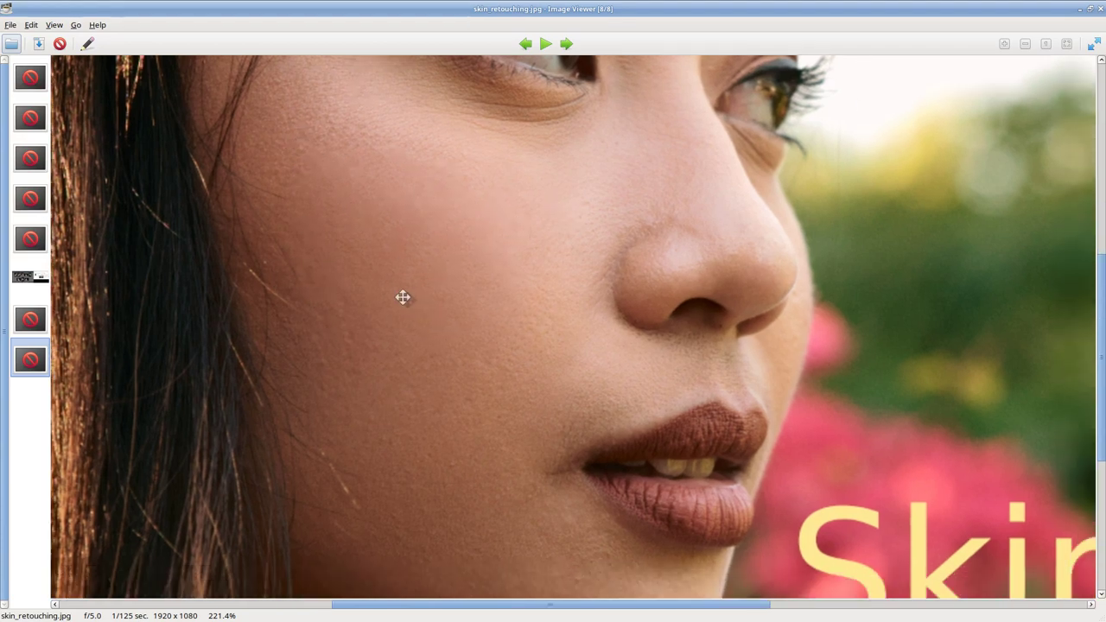
left_click(1025, 45)
left_click(1026, 44)
left_click(1025, 44)
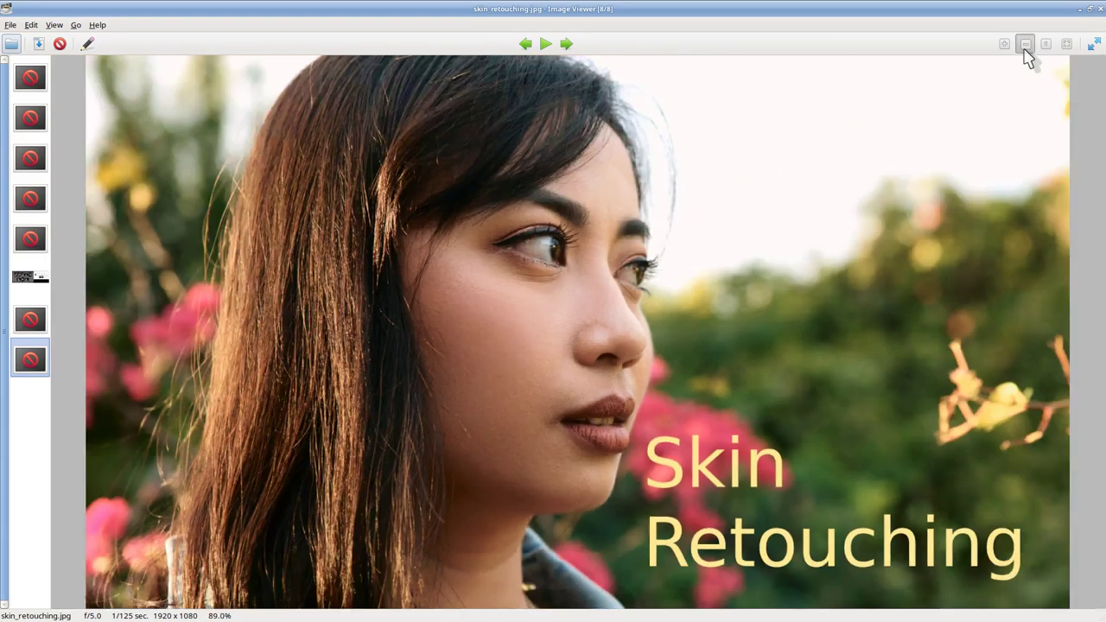
left_click(1026, 44)
left_click(1025, 44)
left_click(1025, 44)
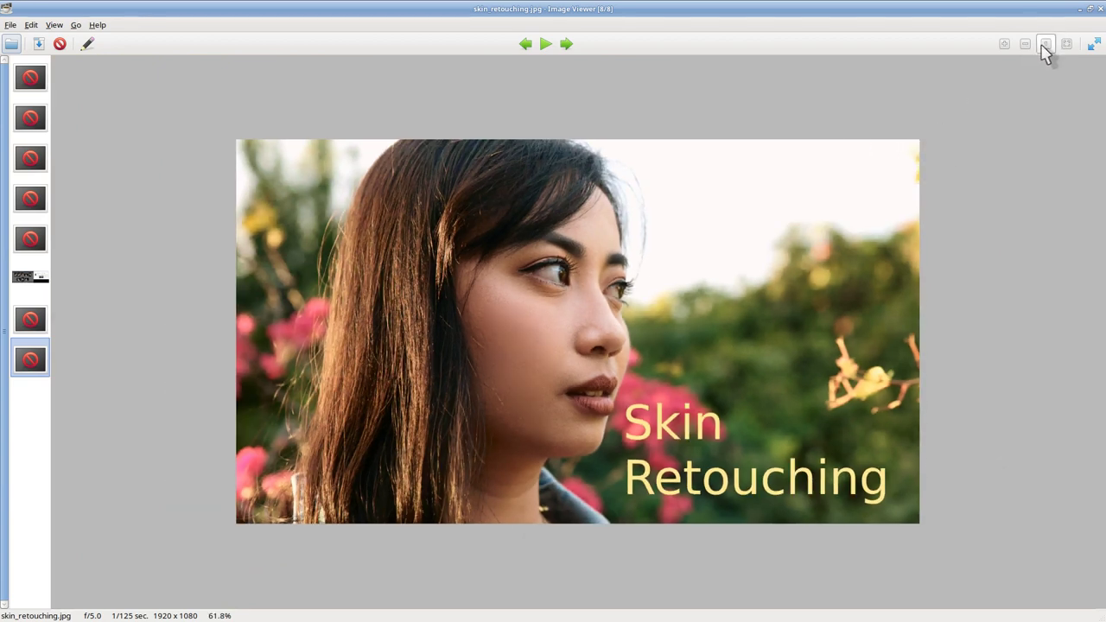
Inspect the retouched skin texture around the cheek, nose, mouth and under the eyes at high magnification.
left_click(1005, 44)
left_click(1005, 45)
left_click(1004, 44)
left_click(1005, 44)
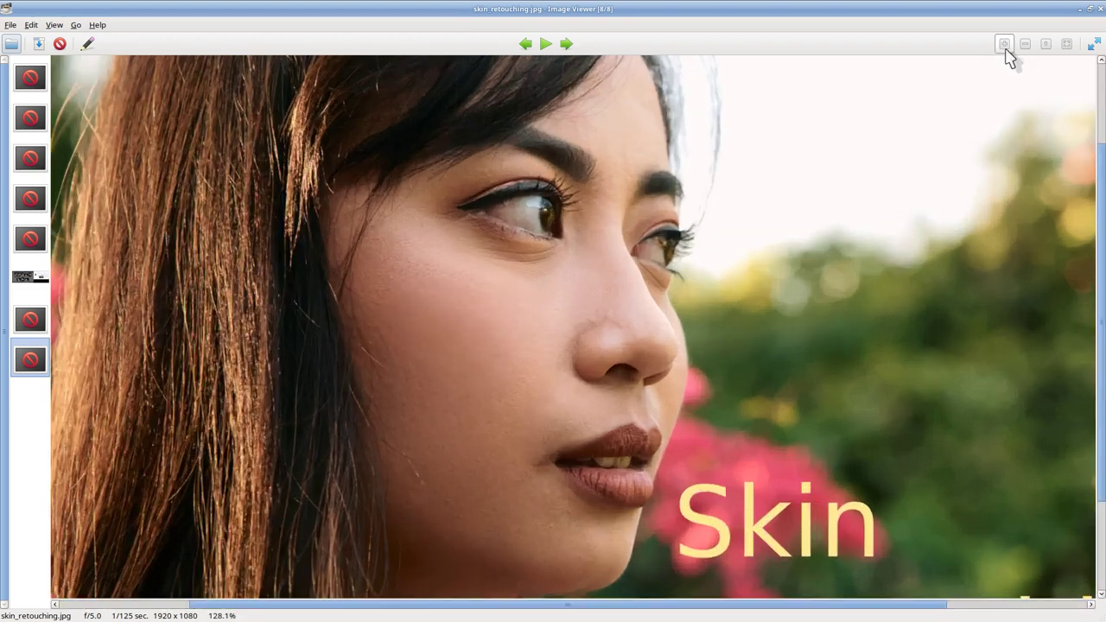
left_click(1005, 44)
left_click(1005, 44)
left_click(1005, 44)
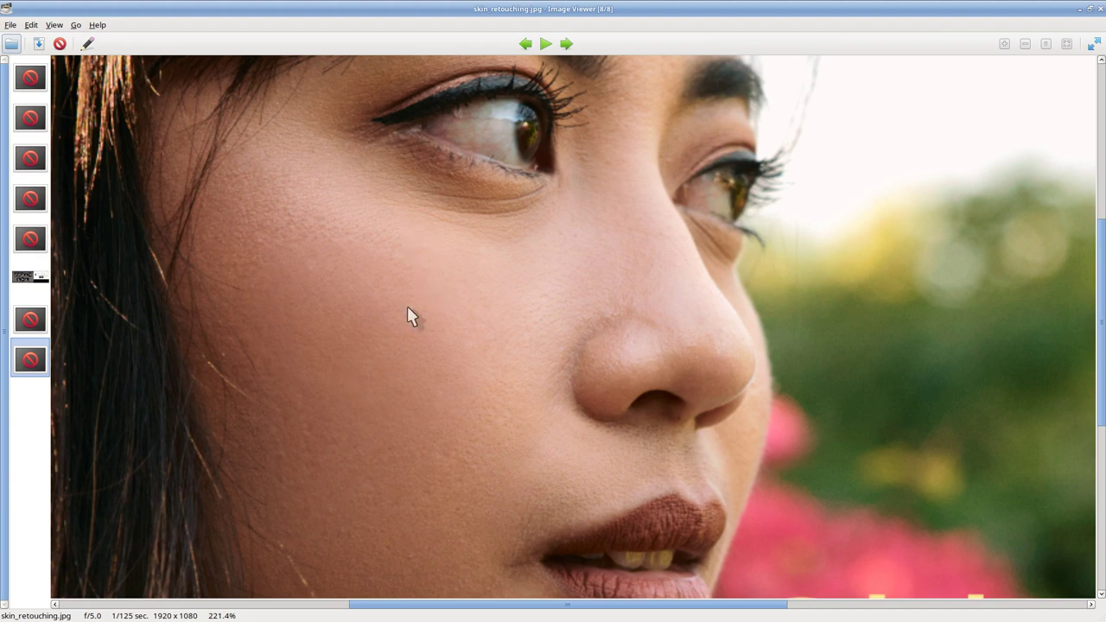
left_click_drag(407, 334, 457, 99)
left_click_drag(352, 222, 291, 272)
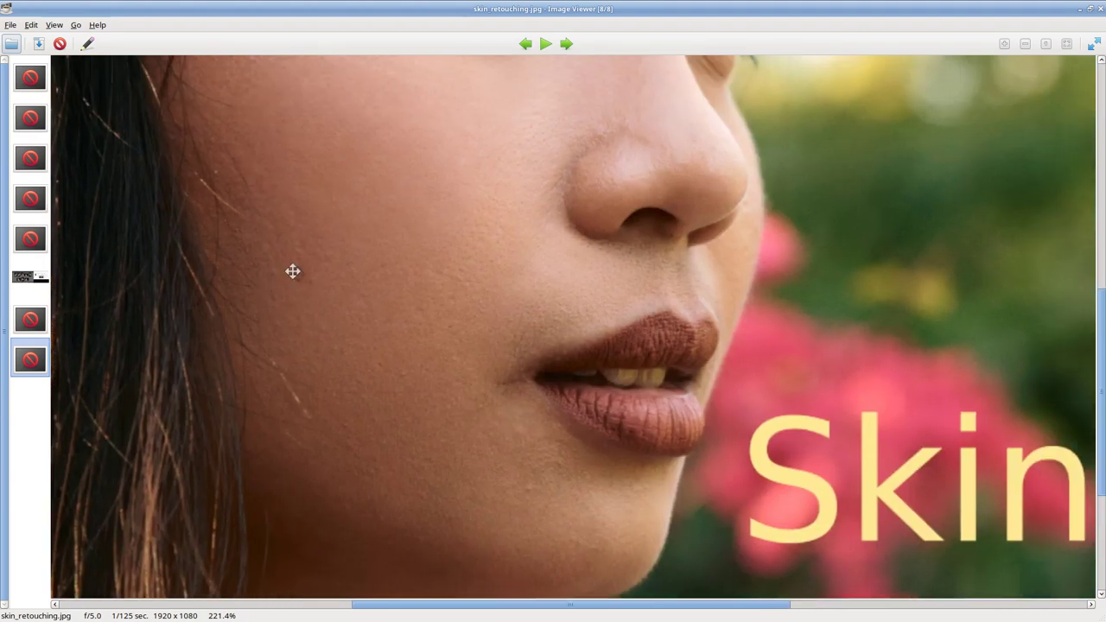
left_click_drag(446, 185, 376, 186)
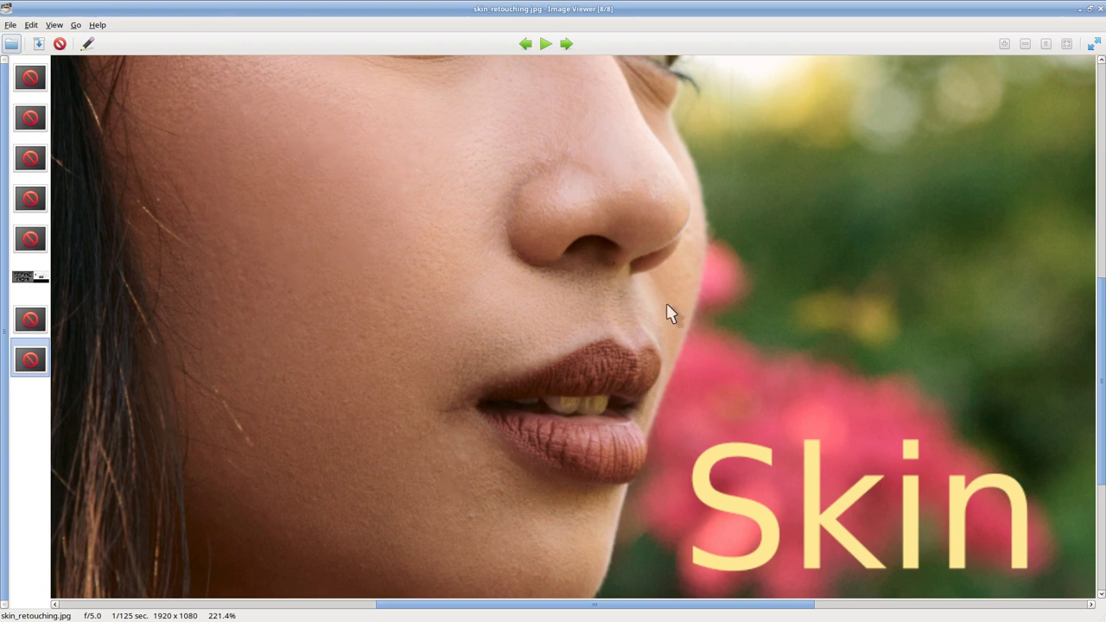
left_click_drag(328, 358, 352, 354)
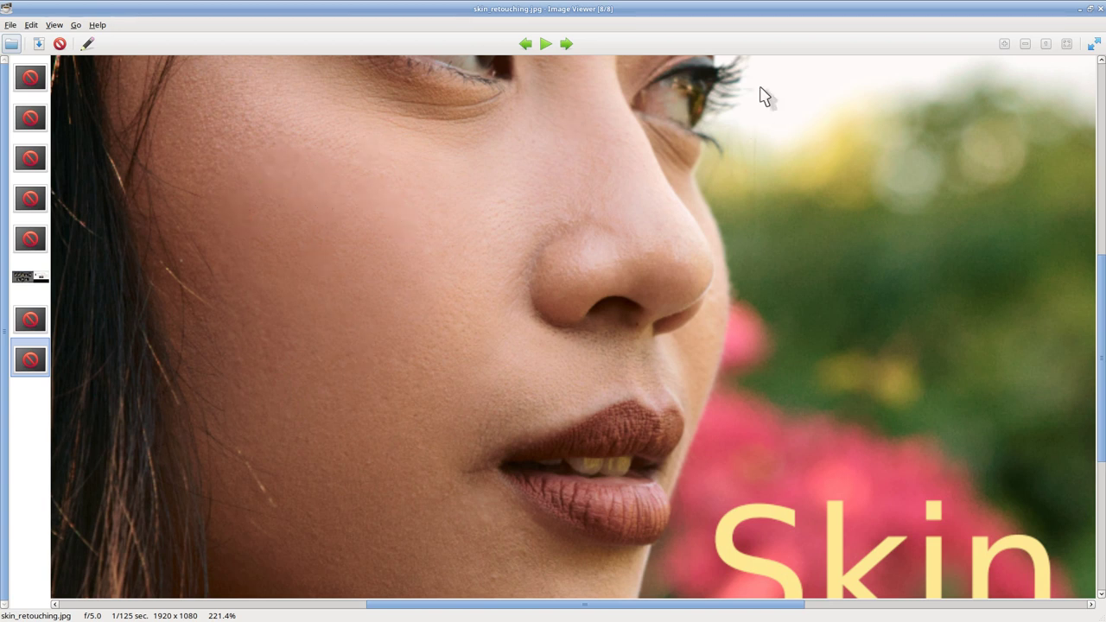
left_click_drag(337, 250, 317, 295)
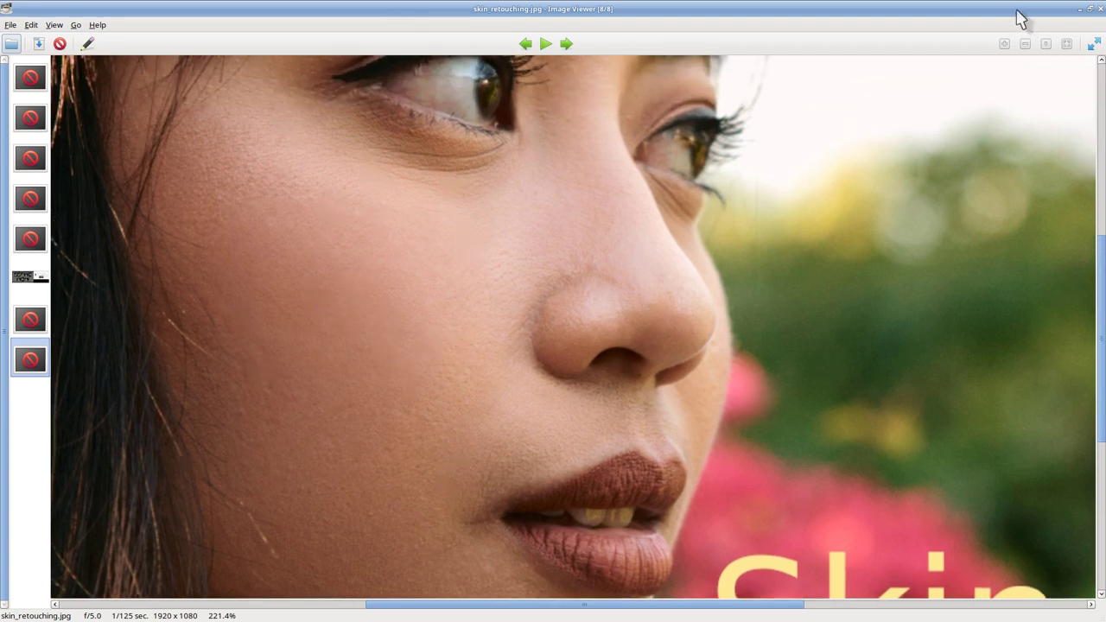
Return to darktable and close it to import the developed photo into GIMP.
left_click_drag(1016, 9, 752, 128)
left_click(798, 128)
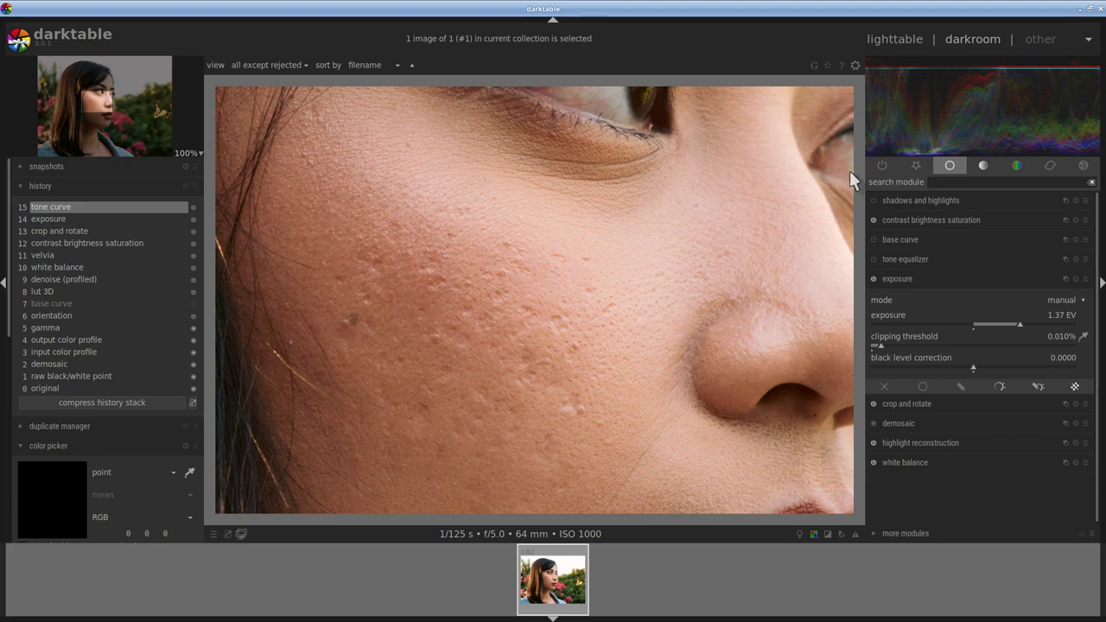
left_click(1100, 7)
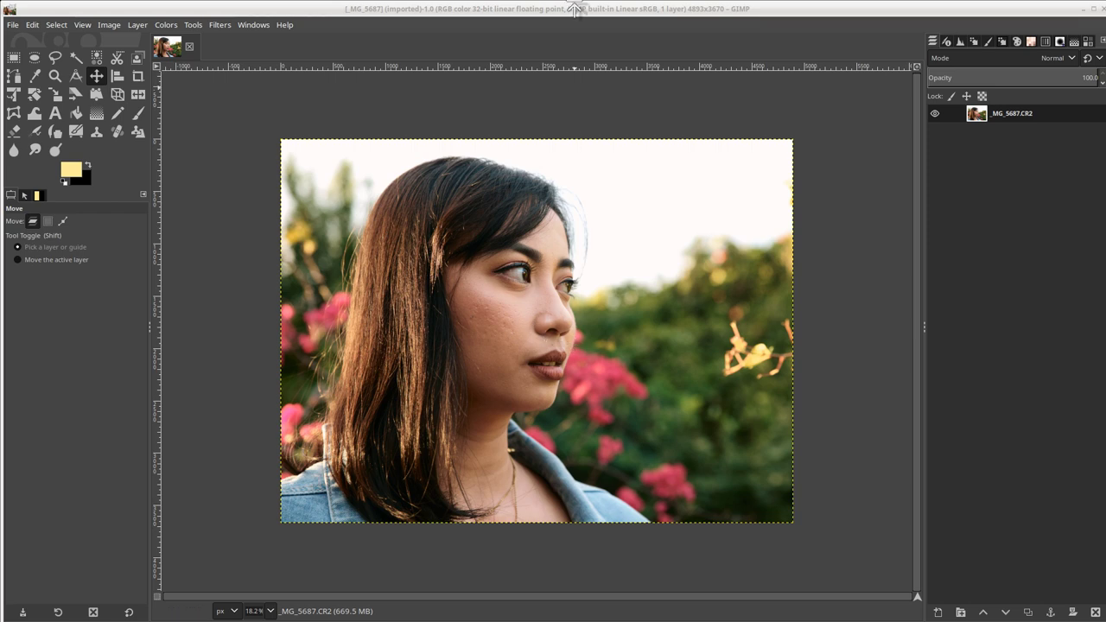
Create a transparent full-size layer named "heal" above the photo layer.
scroll(506, 317, "up", 5)
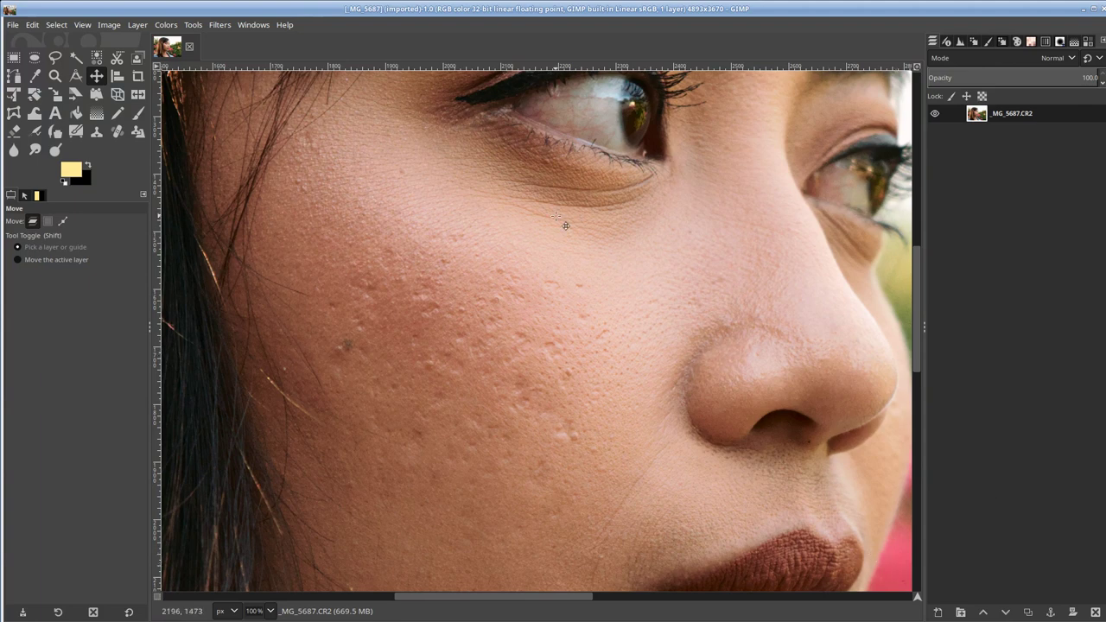
left_click(939, 613)
type("heal")
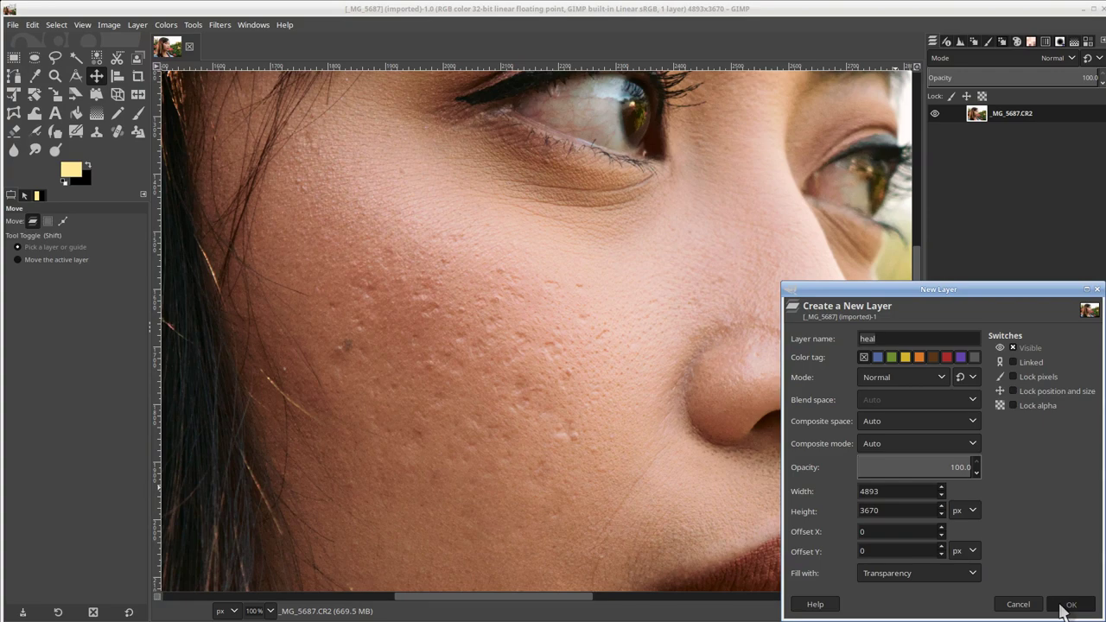
left_click(1068, 603)
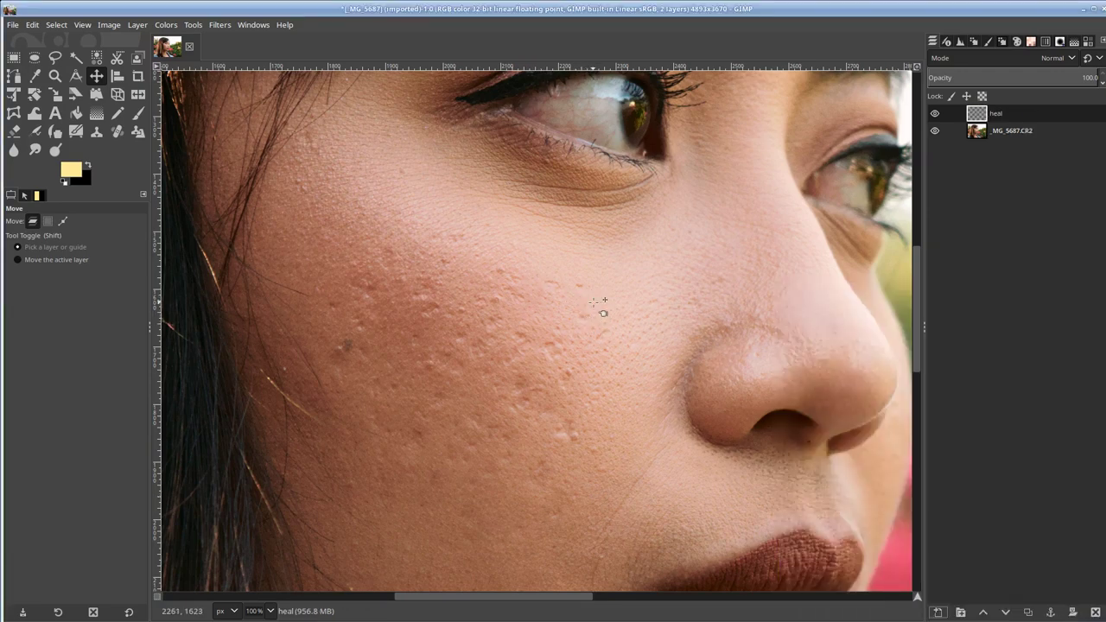
Set up the Heal tool with Sample merged enabled for retouching the cheek on the heal layer.
scroll(596, 313, "up", 3)
scroll(620, 296, "down", 2)
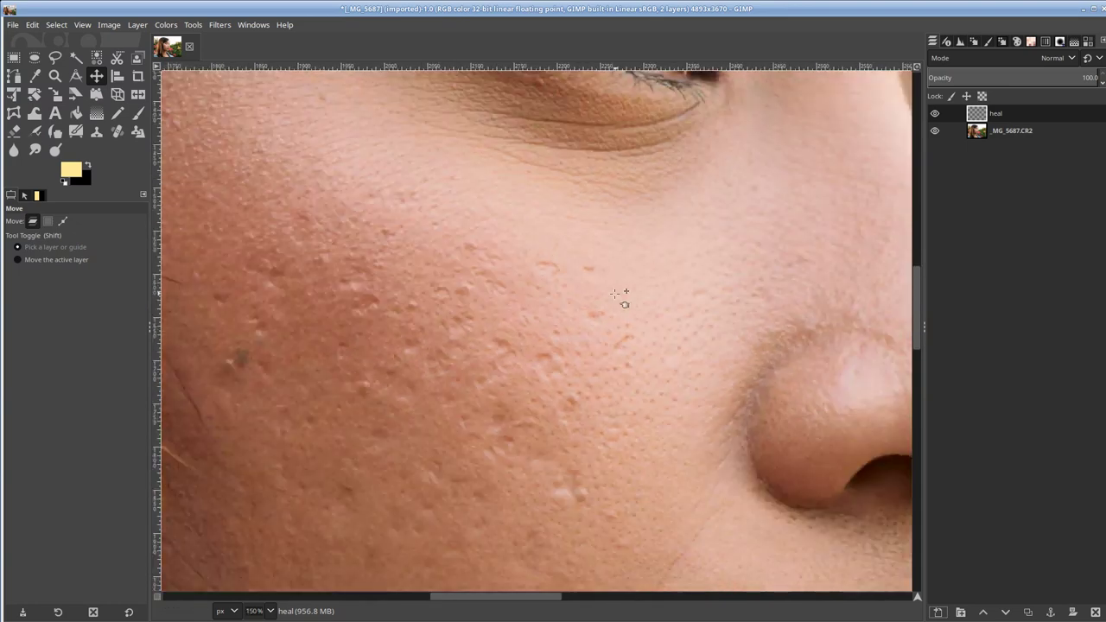
left_click(120, 129)
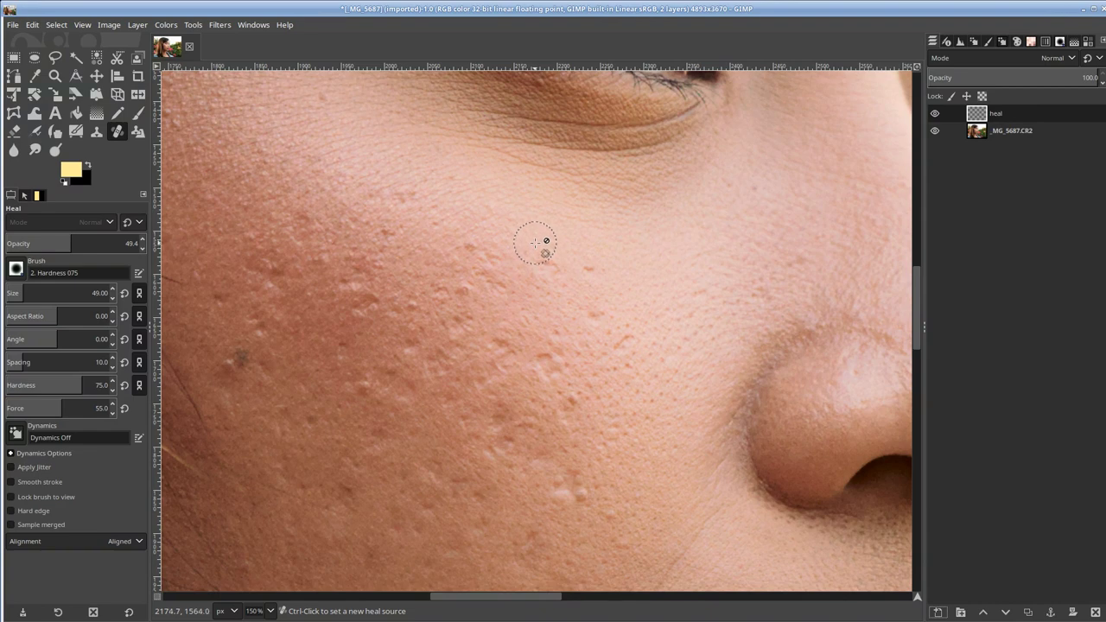
scroll(553, 251, "up", 1)
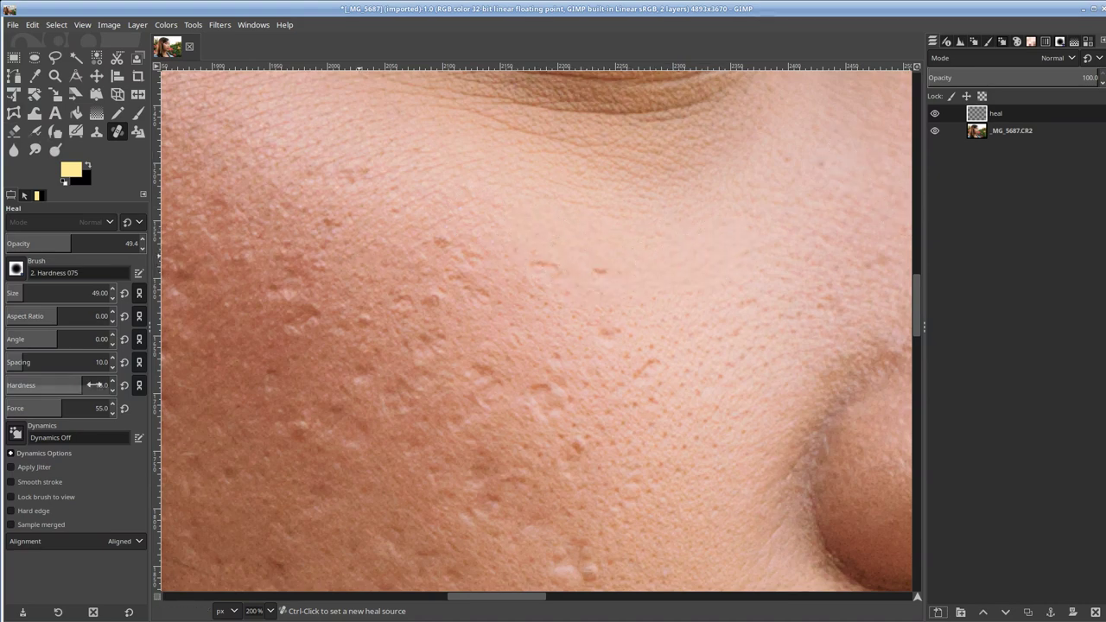
left_click(32, 525)
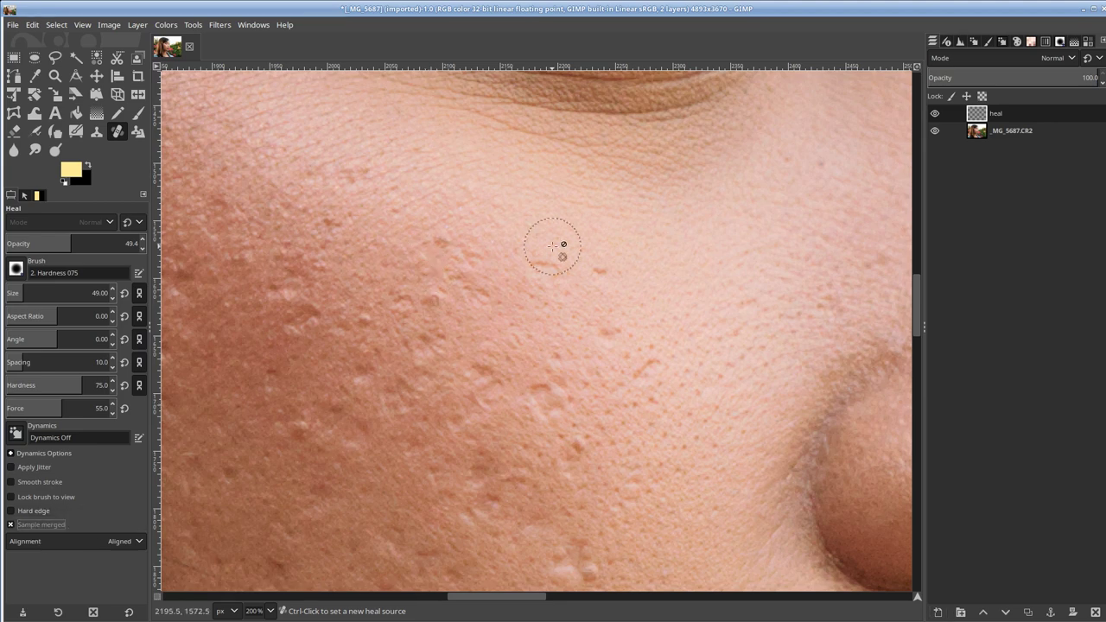
Reduce the Heal brush size to 21 and heal the short curved blemish on the upper cheek below the eye.
scroll(513, 271, "up", 5)
key("bracketleft")
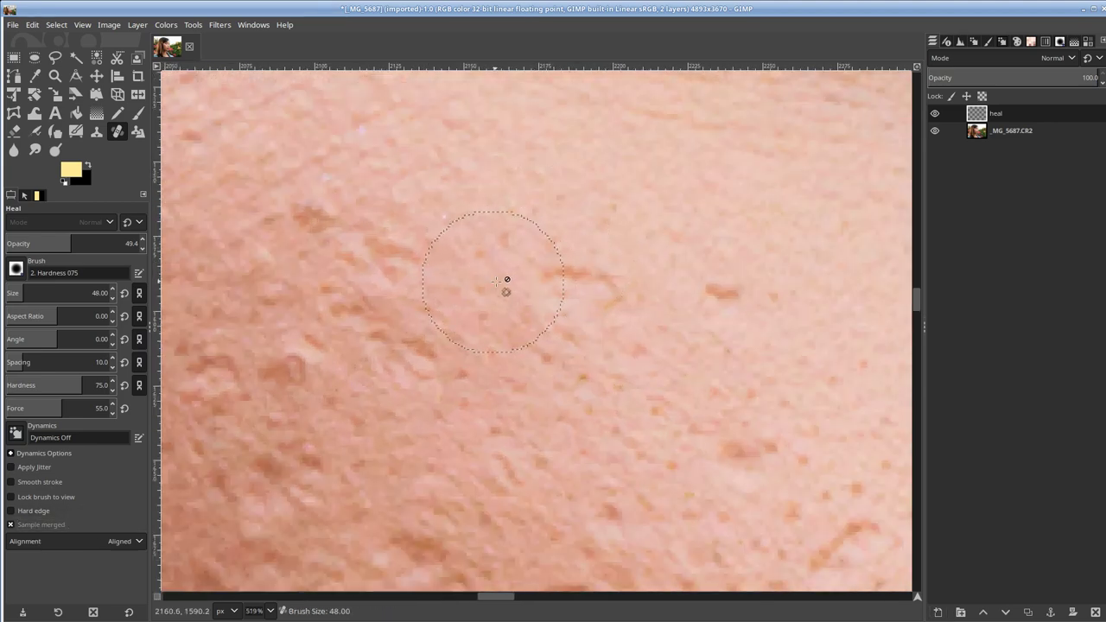
key("bracketleft")
key("bracketleft")
key("bracketleft")
mouse_move(564, 268)
left_mouse_down()
mouse_move(541, 289)
mouse_move(600, 295)
left_mouse_up()
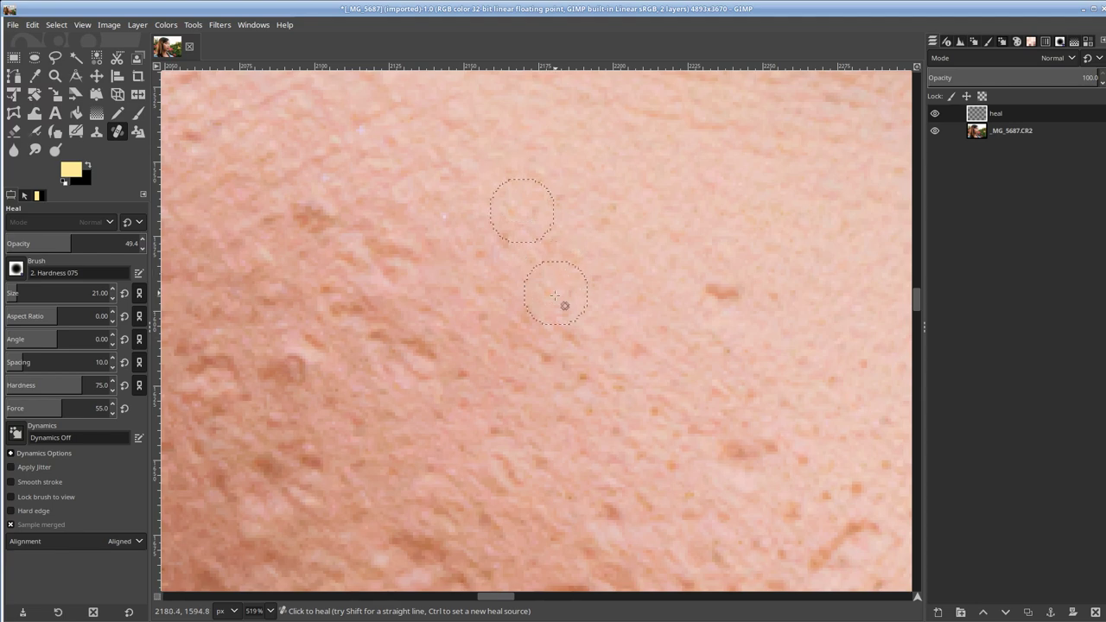
Heal the small reddish spot on the upper cheek below the eye, then sample clean skin farther out on the cheek.
scroll(582, 319, "down", 5, "ctrl")
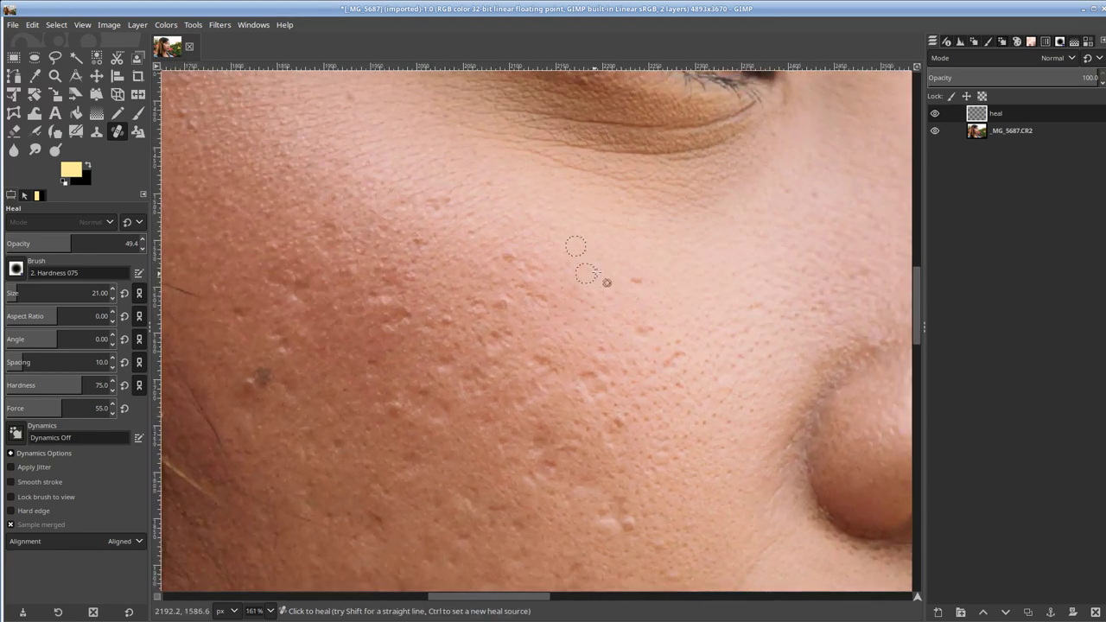
scroll(607, 283, "up", 7, "ctrl")
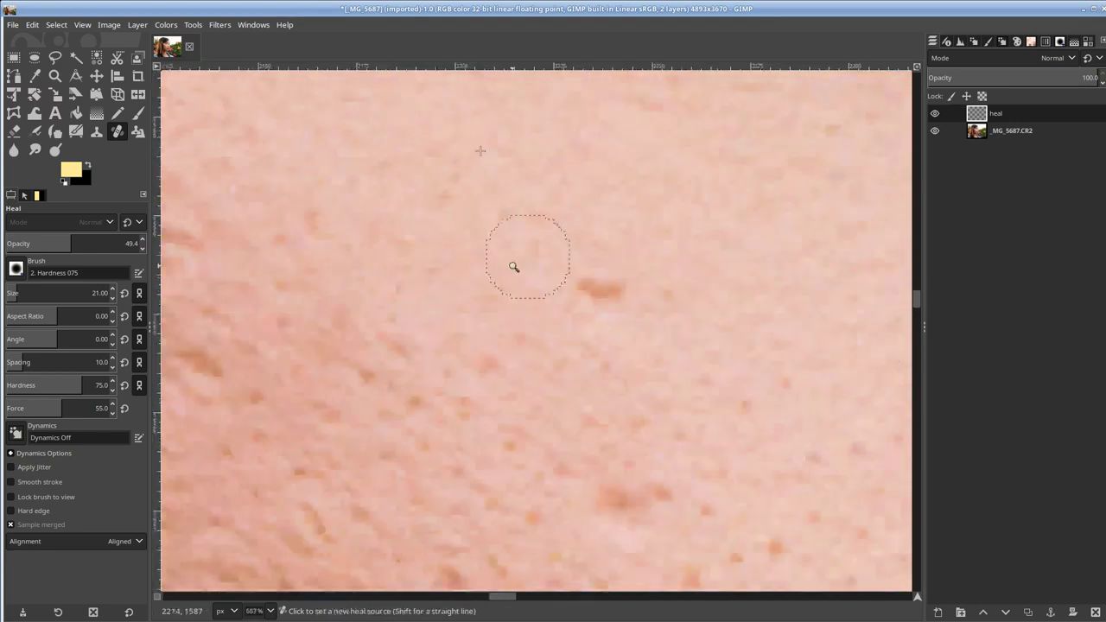
scroll(525, 257, "up", 2, "ctrl")
left_click(474, 213, "ctrl")
left_click_drag(631, 267, 737, 324)
scroll(665, 304, "down", 1, "ctrl")
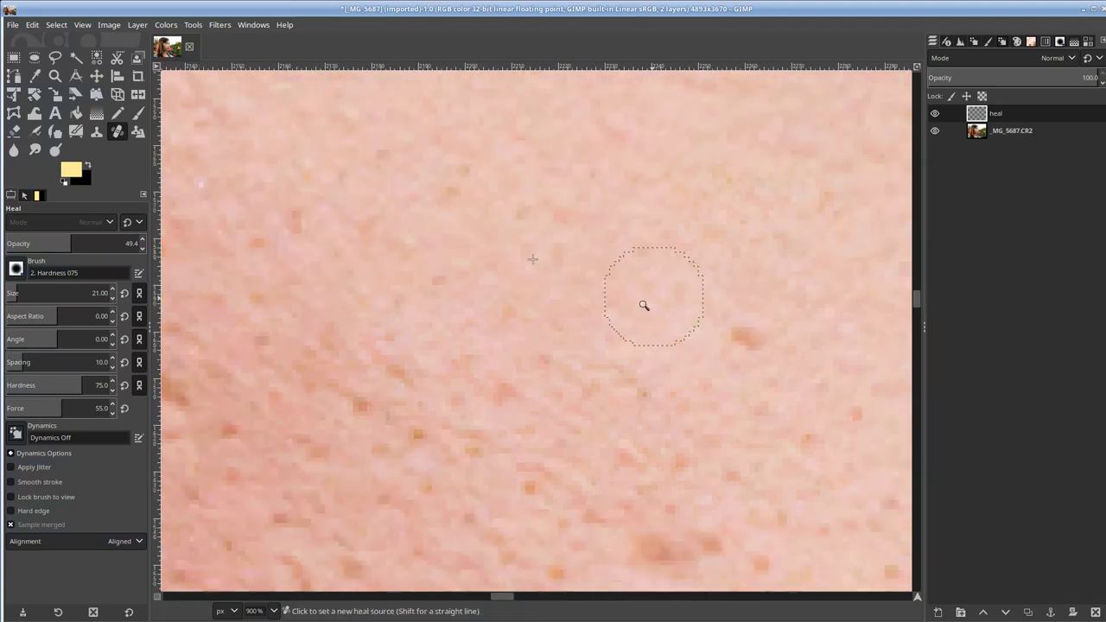
scroll(643, 305, "down", 3, "ctrl")
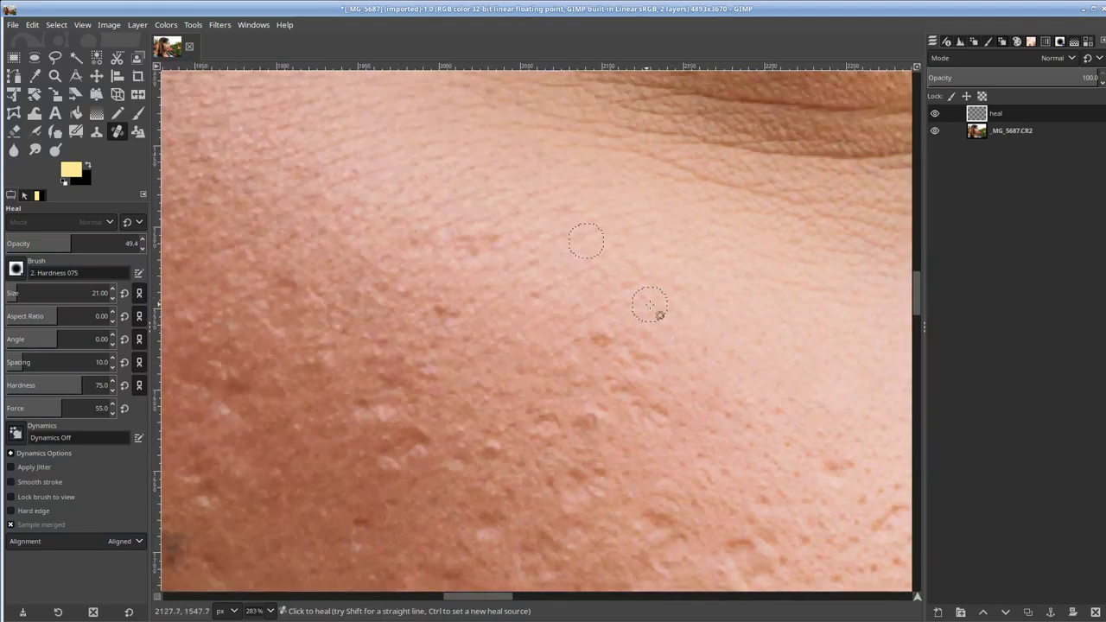
scroll(624, 211, "up", 3, "ctrl")
left_click(606, 203, "ctrl")
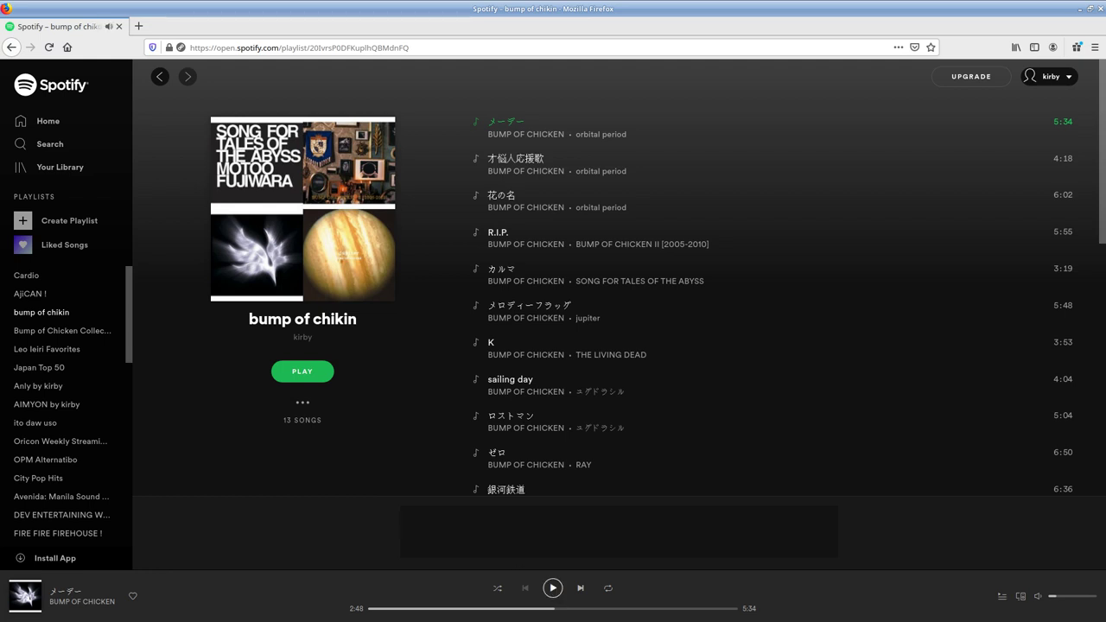
Switch to Spotify in Firefox and toggle playback of the current song.
key("space")
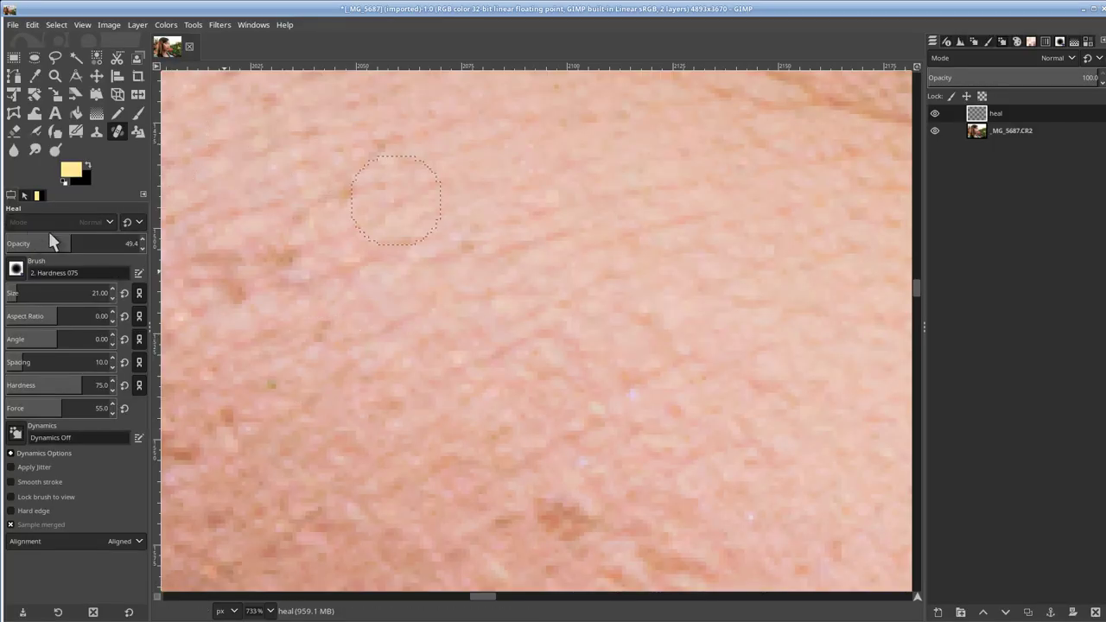
Heal the cluster of brown marks on the upper cheek, using the clean skin beside it as source.
left_click_drag(386, 343, 563, 348)
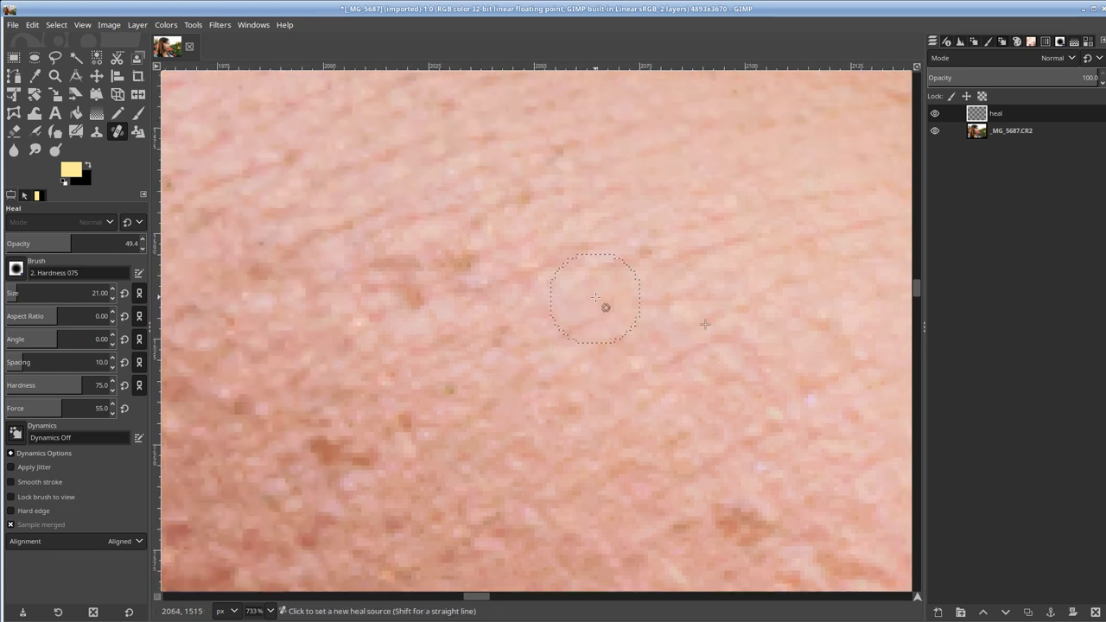
left_click(600, 298, "ctrl")
left_click(453, 263)
left_click(416, 295)
left_click(396, 270)
left_click(522, 199)
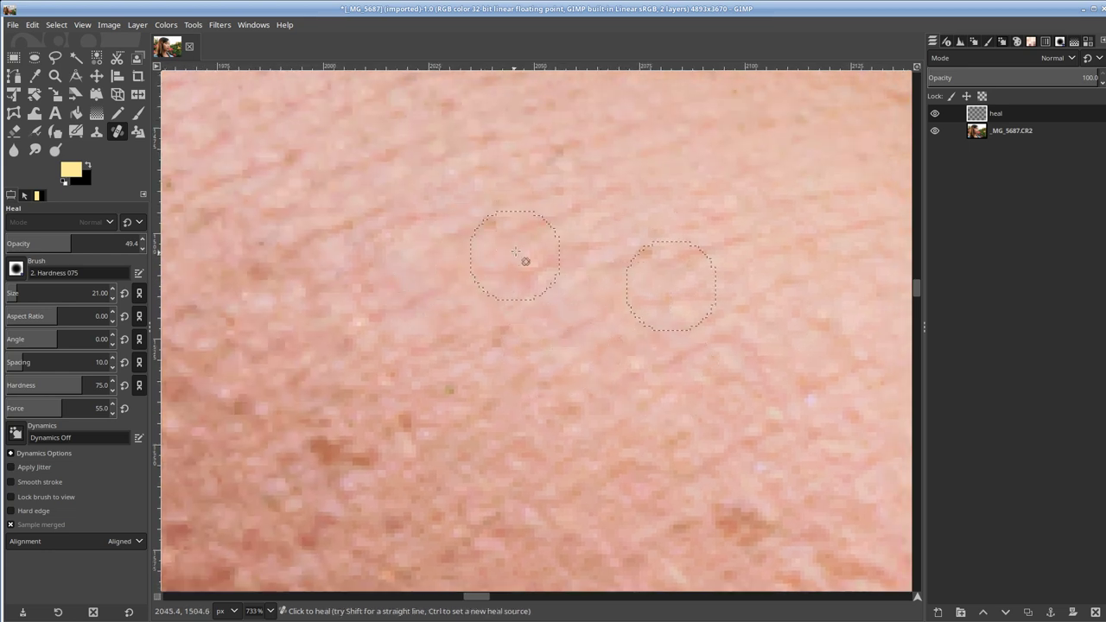
Heal the faint dark marks farther out on the upper cheek, sampling fresh clean skin for each area.
mouse_move(408, 318)
left_mouse_down()
mouse_move(526, 352)
mouse_move(549, 374)
left_mouse_up()
left_click(535, 349, "ctrl")
left_click(409, 330)
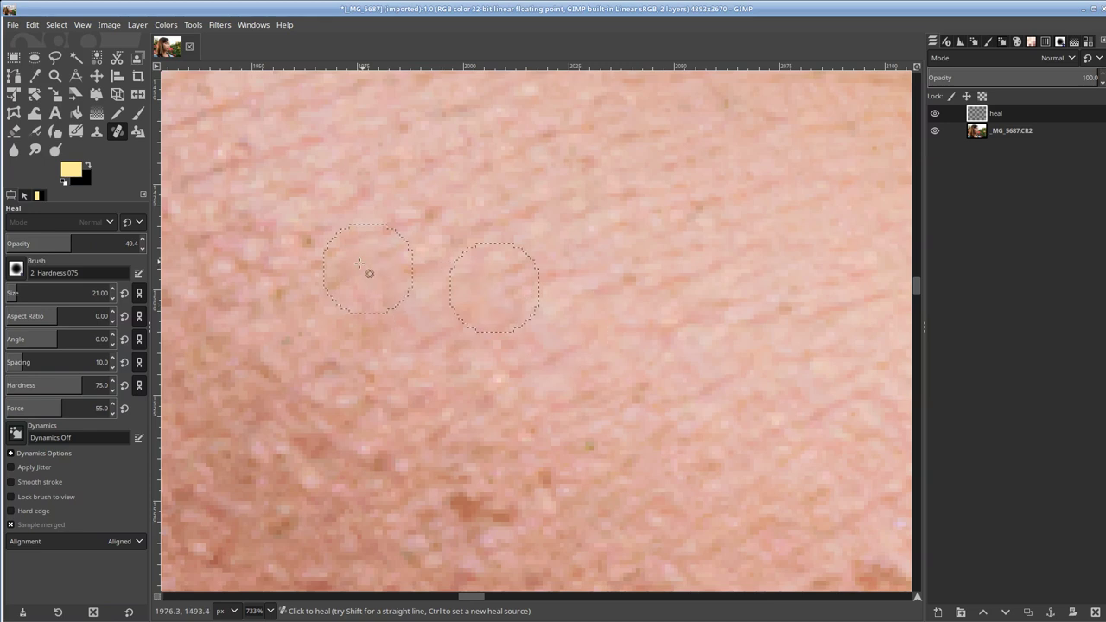
mouse_move(499, 280)
left_mouse_down()
mouse_move(576, 323)
mouse_move(565, 320)
left_mouse_up()
left_click(442, 279, "ctrl")
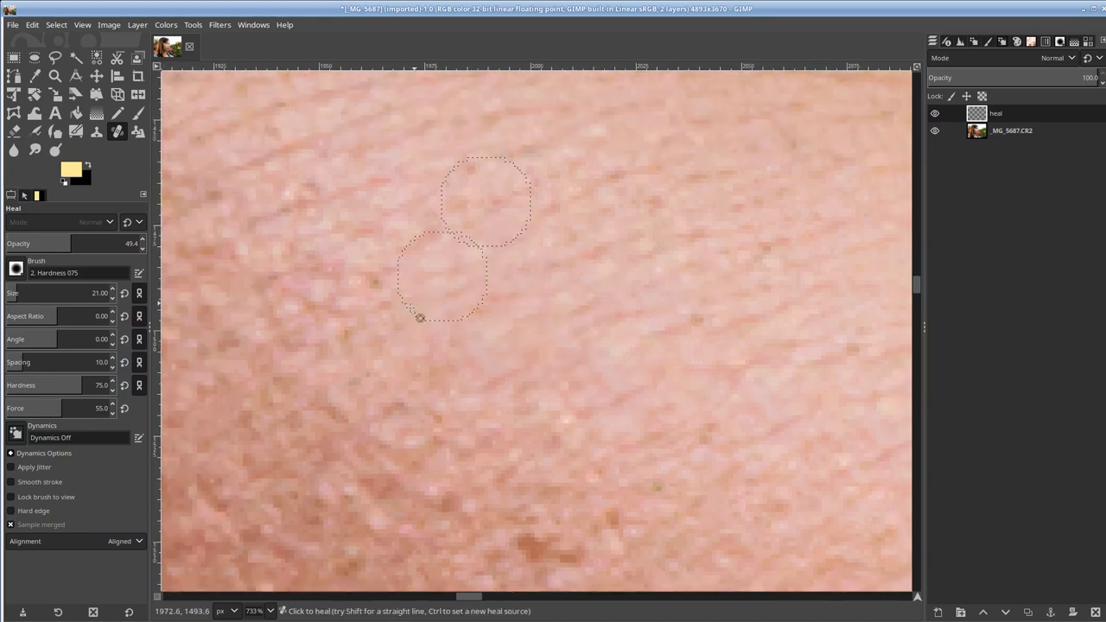
left_click(361, 384)
Set the Heal opacity to 100 and heal the tiny dark dots on the outer upper cheek.
left_click_drag(94, 243, 200, 244)
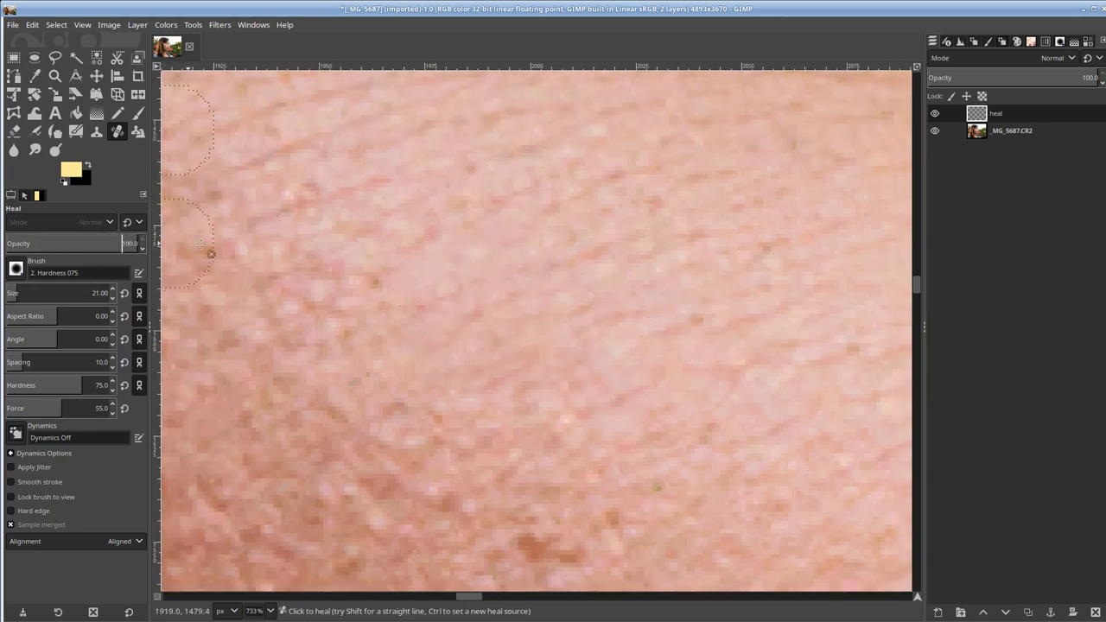
left_click(511, 239, "ctrl")
left_click(421, 291)
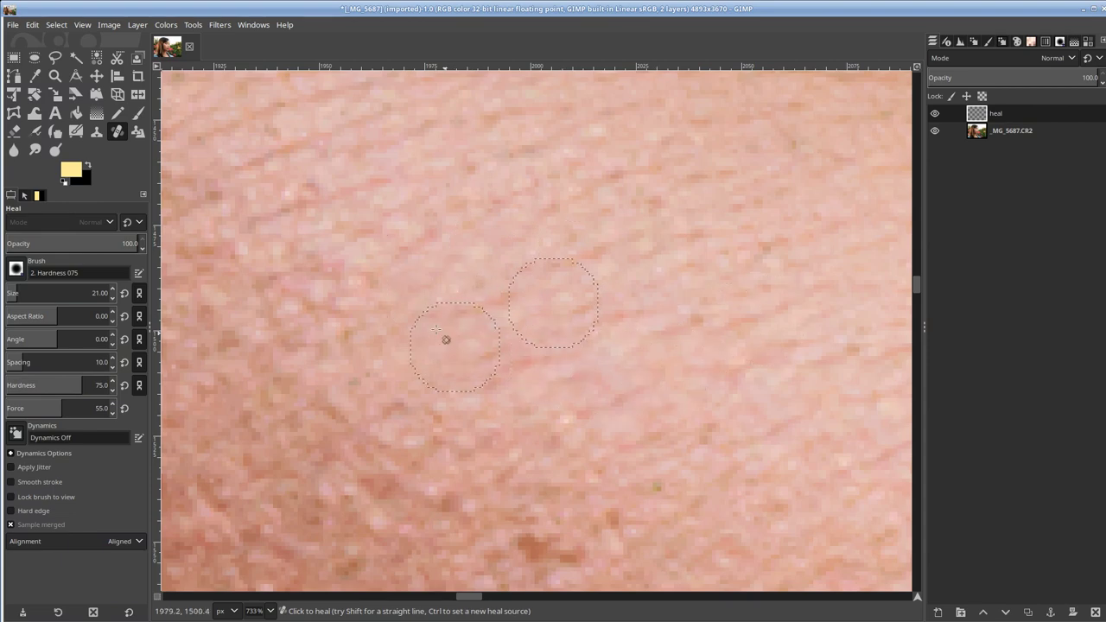
Heal the shiny raised bump at the outer edge of the cheek near the hair strands, sampling the skin beside it.
scroll(511, 326, "right", 3)
scroll(512, 327, "down", 1)
scroll(522, 336, "down", 4)
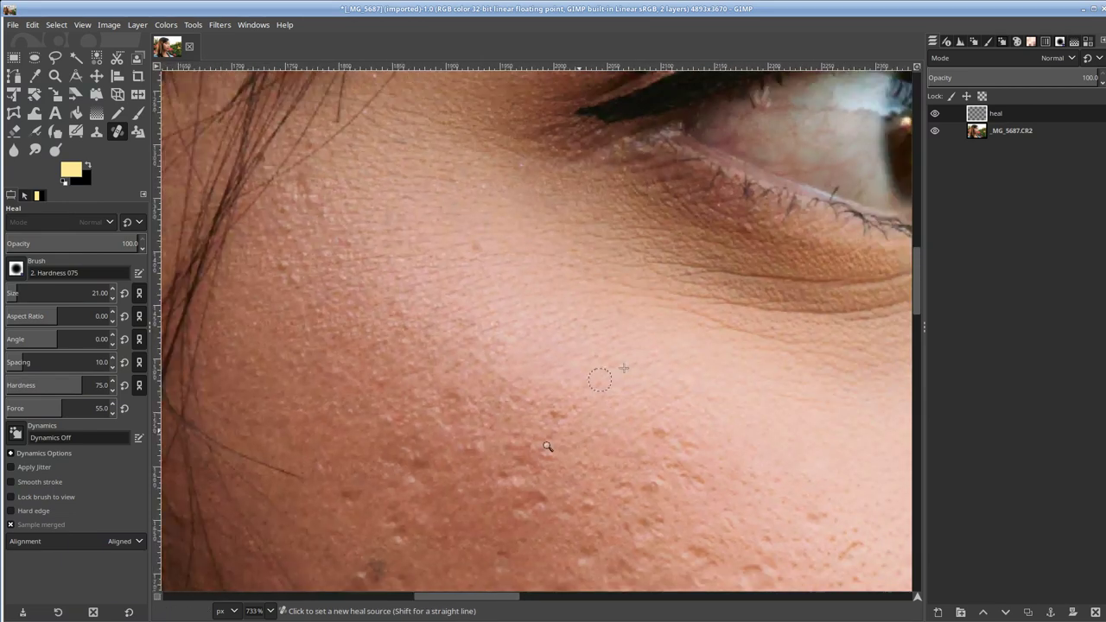
scroll(446, 299, "up", 2)
scroll(446, 299, "up", 2)
scroll(446, 299, "left", 3)
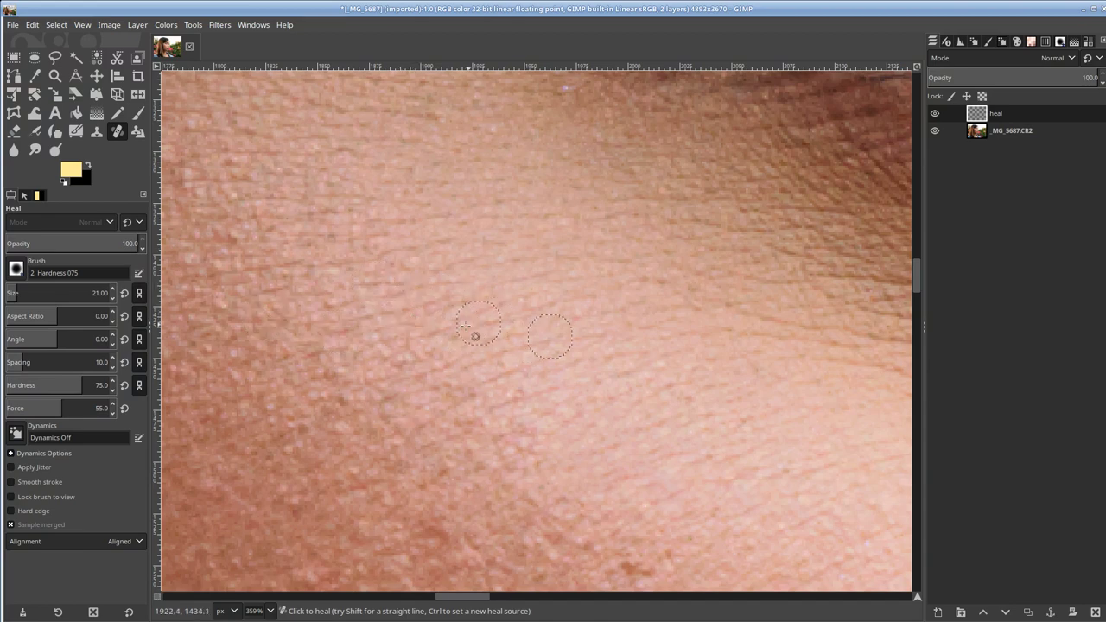
scroll(465, 325, "left", 5)
scroll(465, 325, "up", 2)
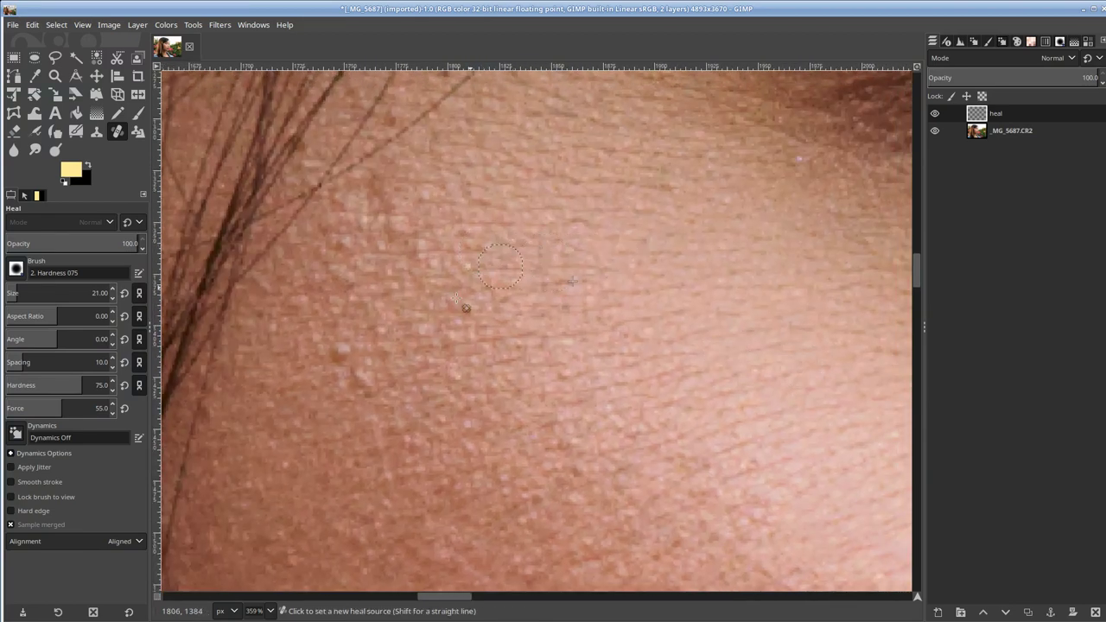
left_click(393, 348, "ctrl")
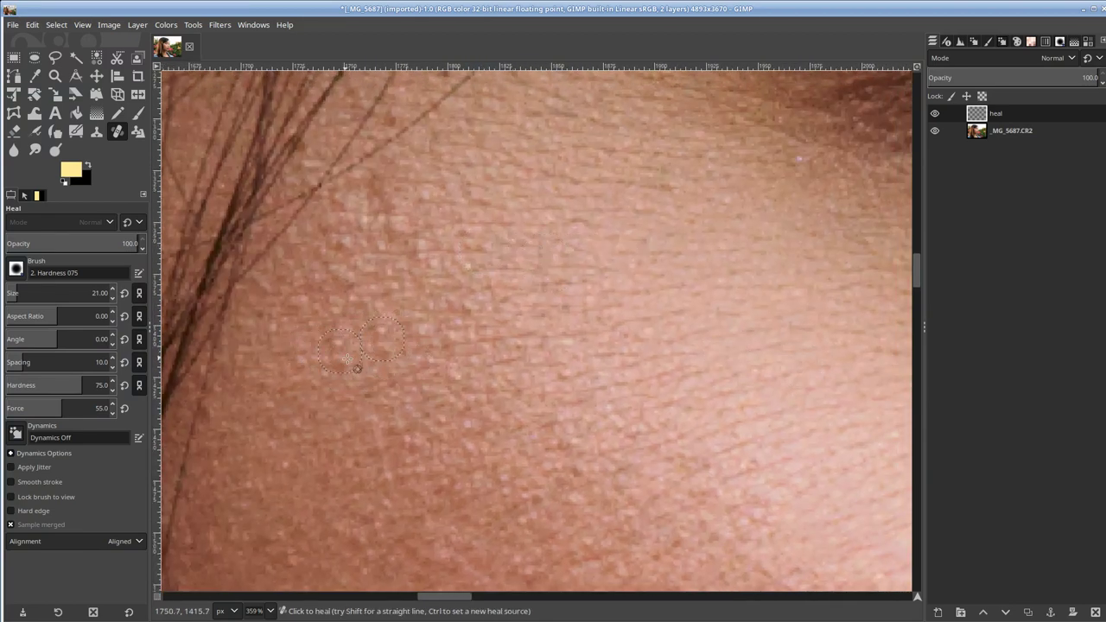
Heal the small brown blemishes at the upper edge of the rough cheek area.
scroll(471, 321, "down", 3)
scroll(471, 322, "right", 3)
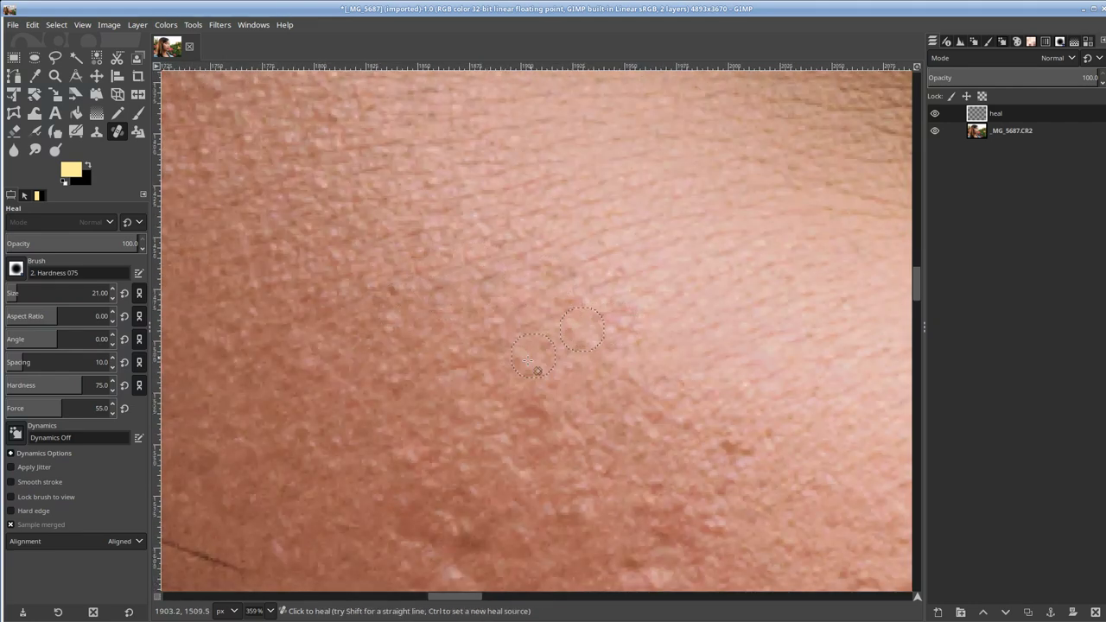
scroll(689, 406, "down", 2)
scroll(689, 406, "right", 2)
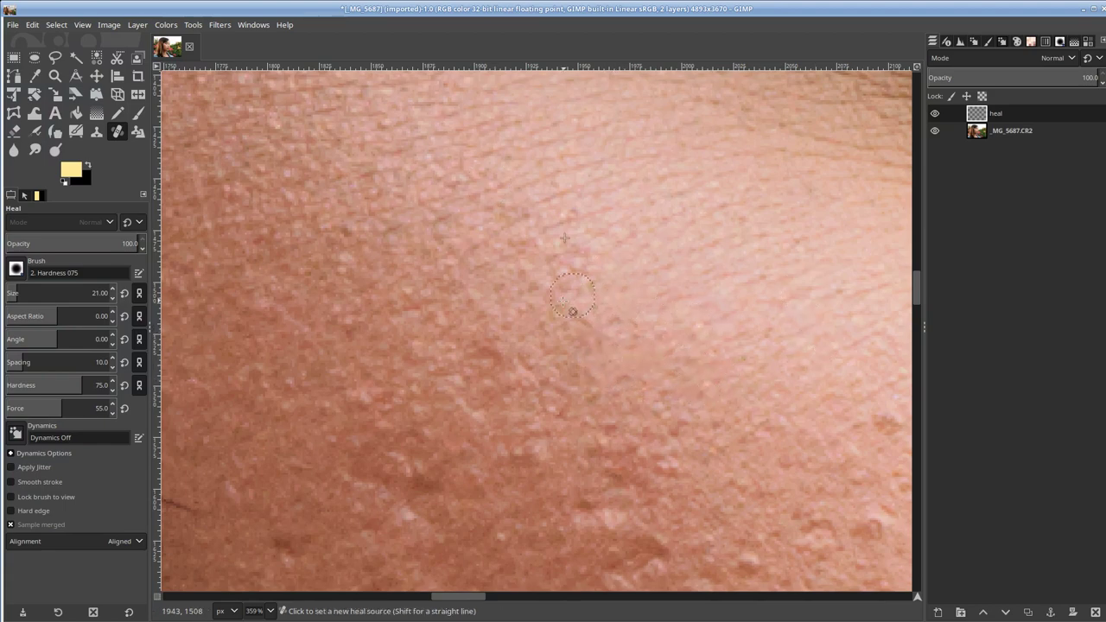
Heal the dark spot on the cheek below the eye with clean skin sampled from just beside it.
scroll(474, 207, "down", 5, "ctrl")
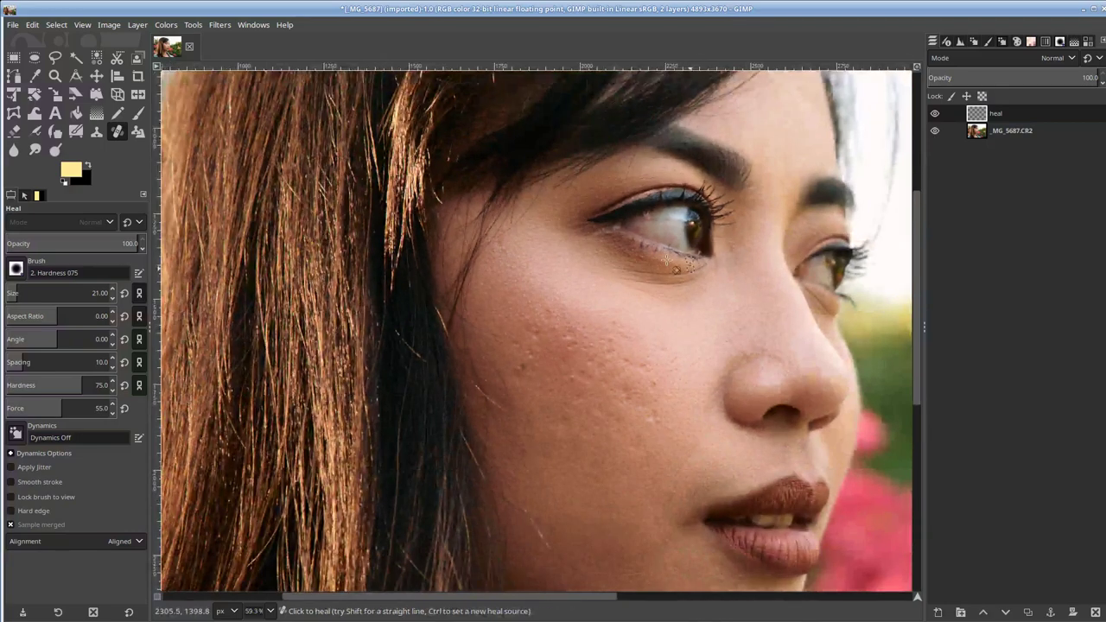
scroll(631, 286, "up", 4, "ctrl")
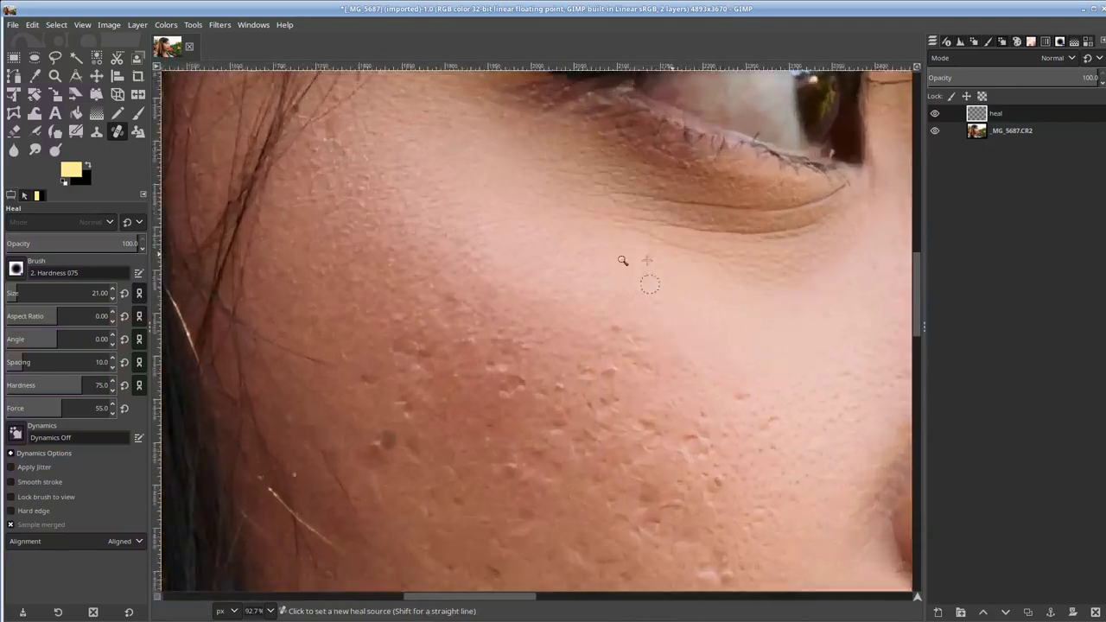
scroll(650, 284, "up", 5, "ctrl")
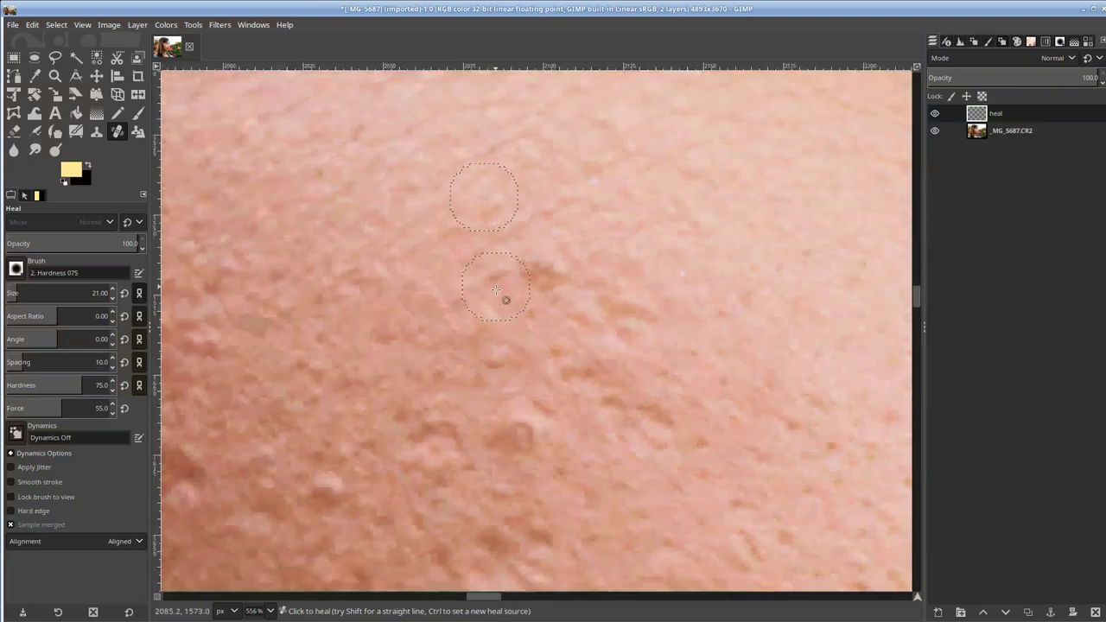
left_click(442, 246, "ctrl")
left_click(543, 274)
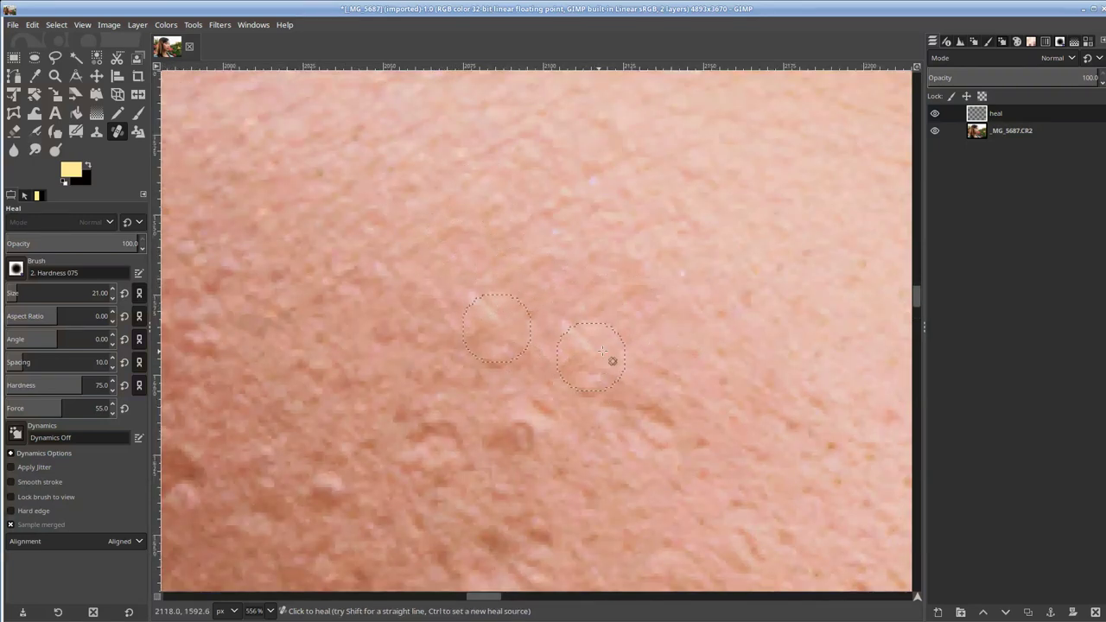
Heal the short dark crease on the middle of the cheek using lighter skin sampled above it.
left_click_drag(664, 475, 570, 327)
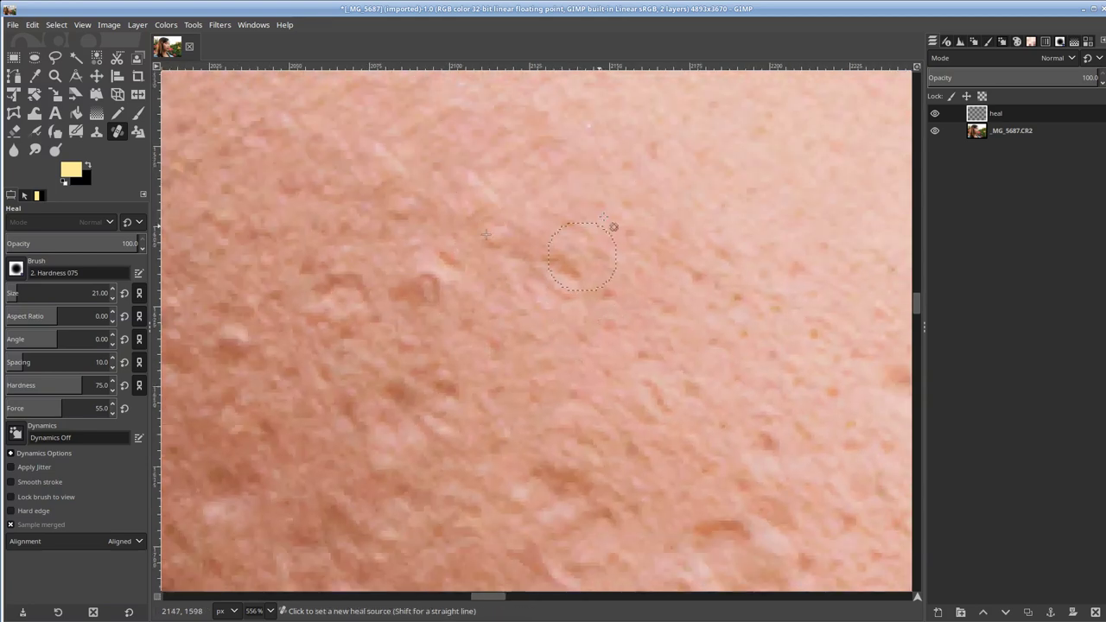
left_click(582, 167, "ctrl")
scroll(553, 303, "down", 2)
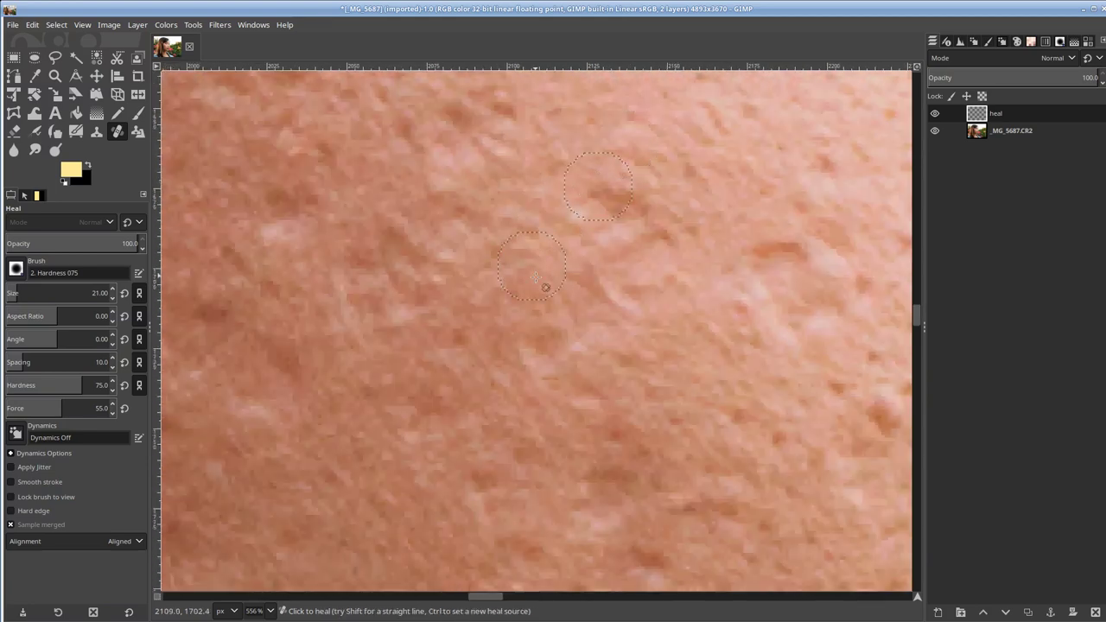
Heal the reddish spot, the curved line and the dark crease on the cheek toward the nose.
scroll(518, 323, "right", 4)
scroll(449, 355, "right", 1)
scroll(501, 324, "up", 1)
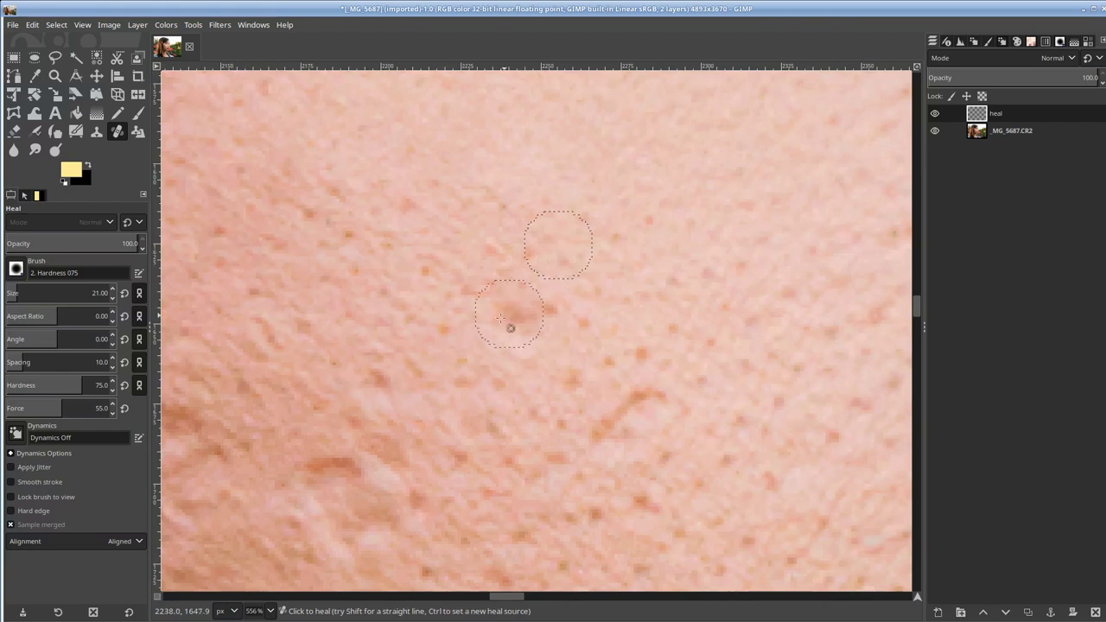
mouse_move(564, 330)
left_mouse_down()
mouse_move(591, 407)
mouse_move(657, 390)
mouse_move(625, 438)
left_mouse_up()
left_click(510, 414, "ctrl")
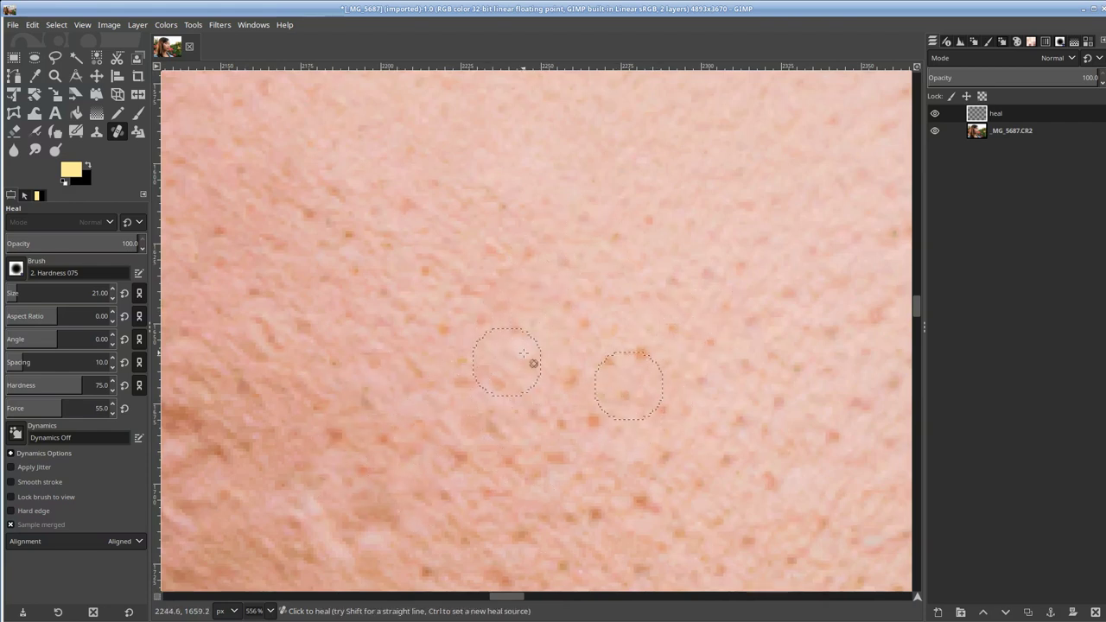
Heal the dark brown spot on the mid-cheek pores using clean skin sampled on its nose side.
scroll(538, 404, "left", 1)
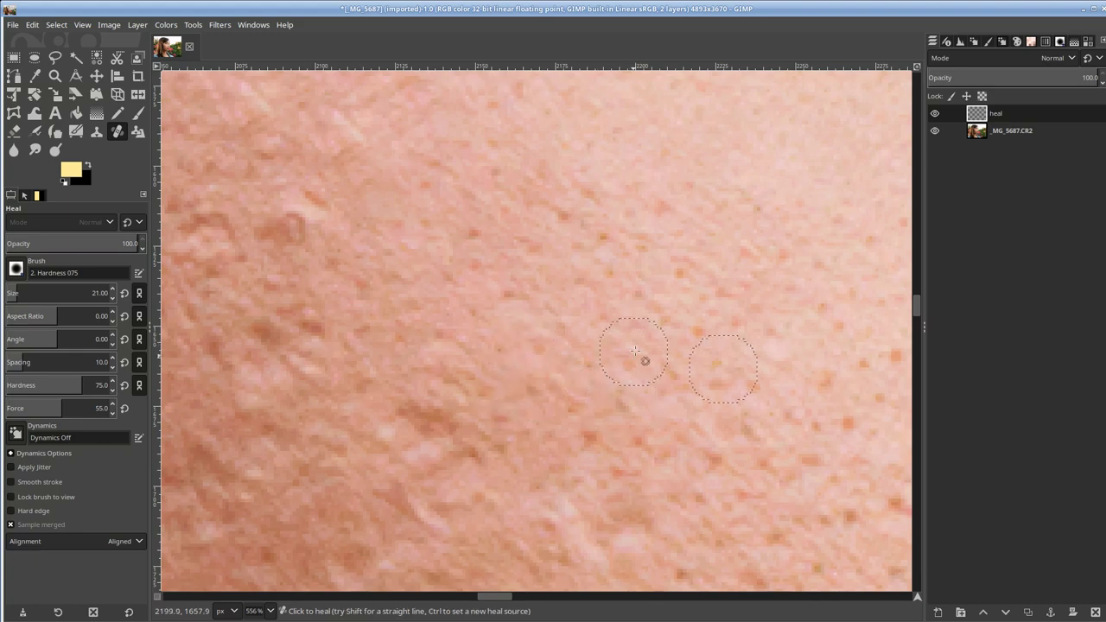
scroll(622, 356, "down", 6)
scroll(629, 350, "up", 3)
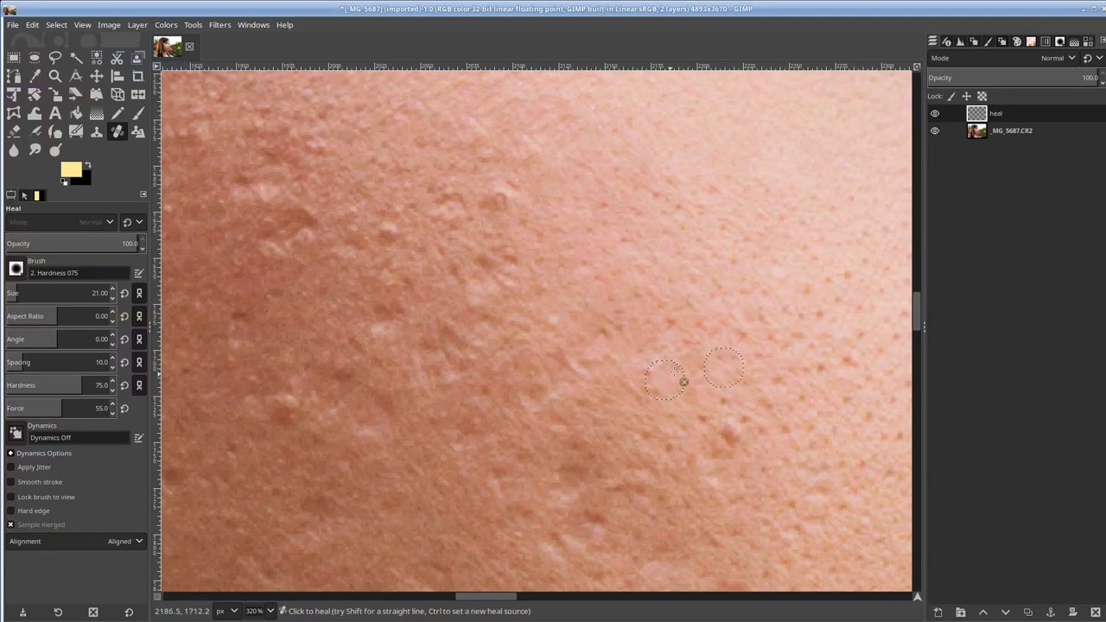
left_click_drag(734, 432, 634, 366)
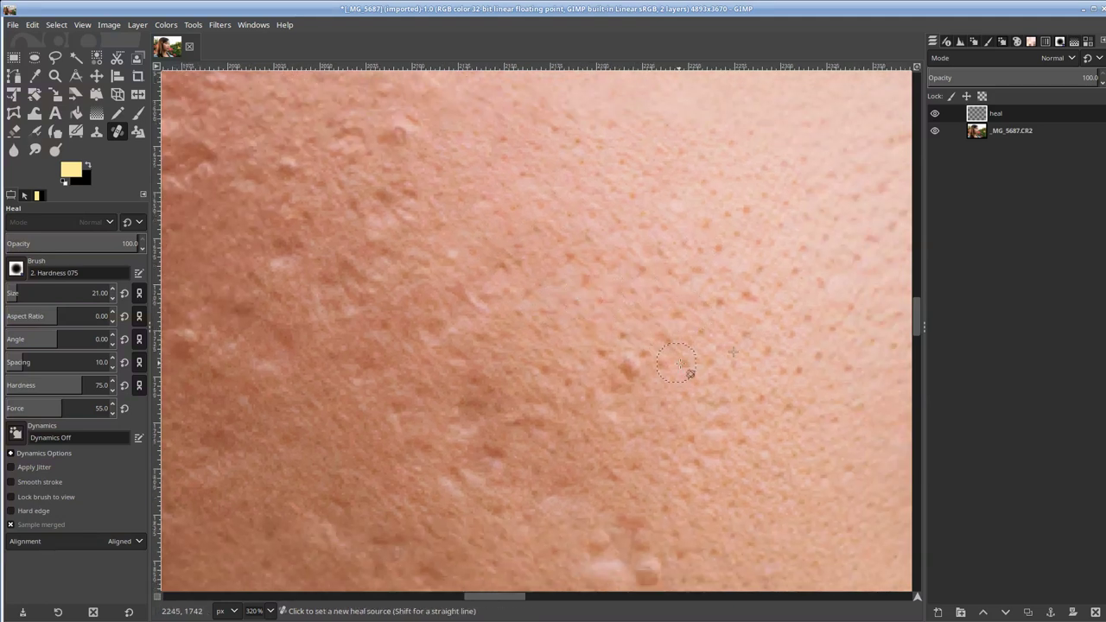
left_click(679, 369, "ctrl")
left_click(628, 369)
Heal the darker pores on the cheek toward the nose, sampling clean skin near each one.
left_click(734, 218, "ctrl")
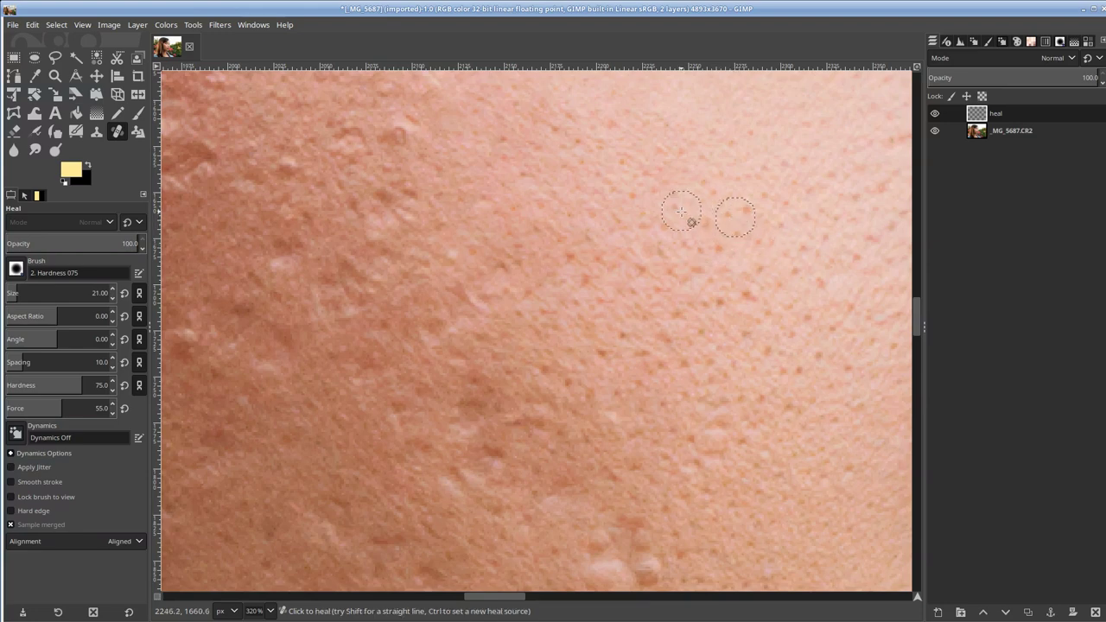
left_click(688, 222)
mouse_move(690, 342)
left_mouse_down()
mouse_move(540, 239)
mouse_move(564, 222)
left_mouse_up()
left_click(652, 353, "ctrl")
left_click(629, 324)
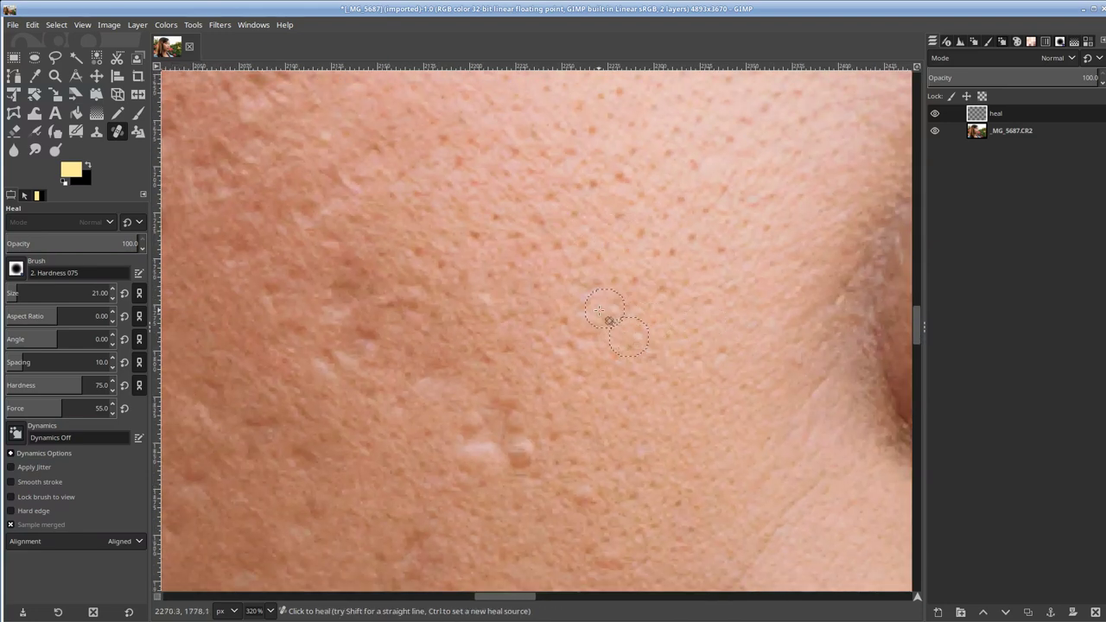
Heal the pair of raised bumps and the surrounding dark marks on the lower cheek beside the nose.
left_click(591, 417, "ctrl")
left_click(532, 444)
left_click(521, 454)
left_click(506, 405)
left_click(476, 429)
left_click(479, 446)
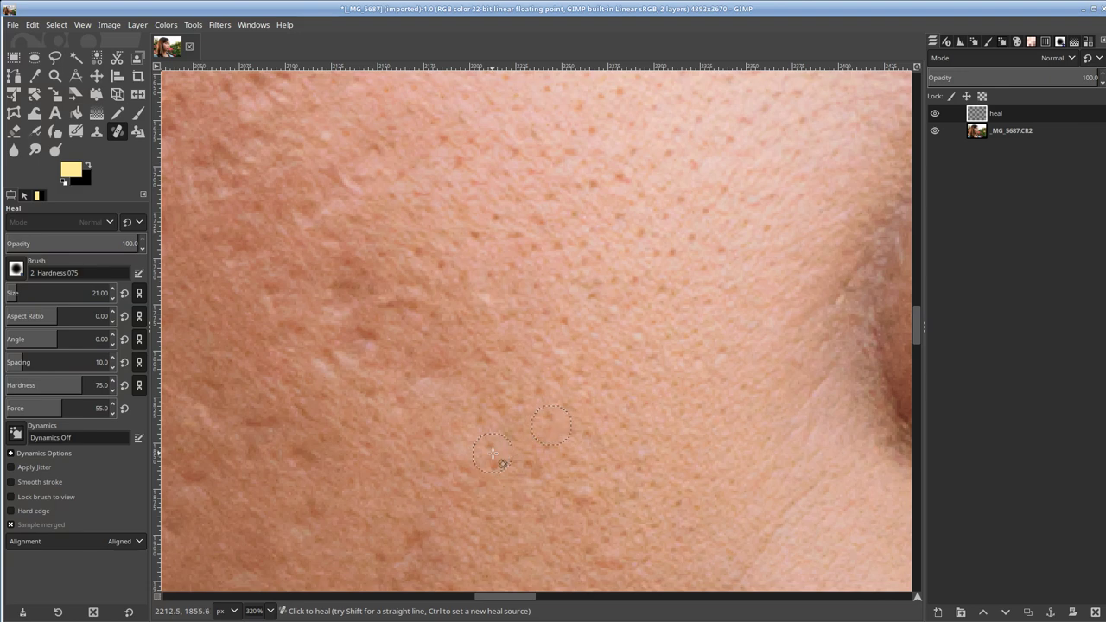
left_click(567, 465, "ctrl")
left_click(579, 495)
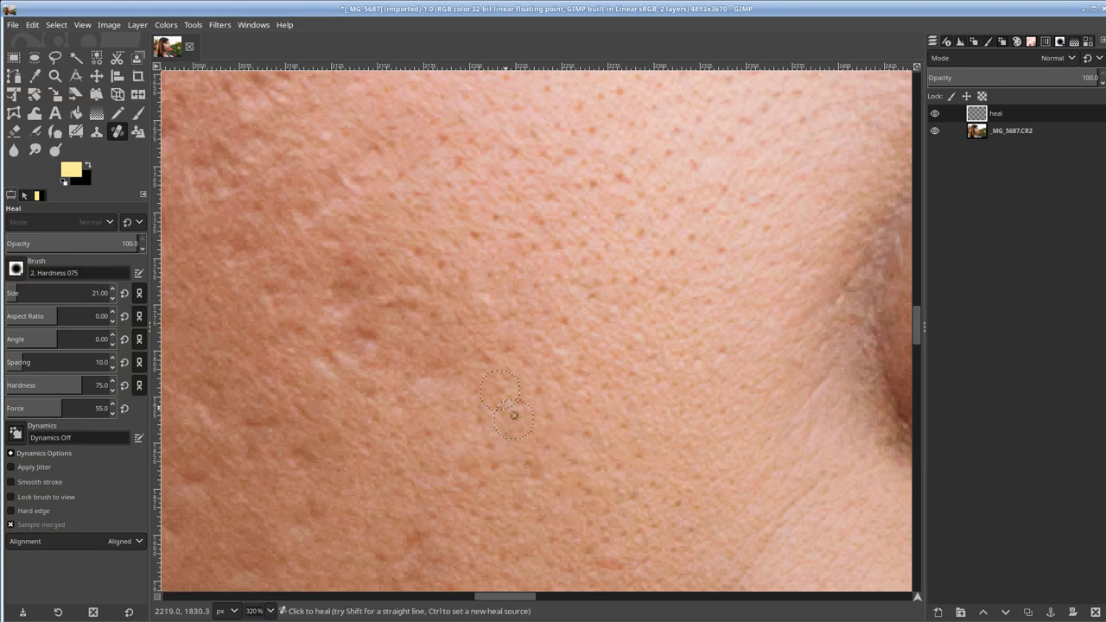
Heal the uneven spot on the middle of the cheek above the pale scars, sampling the skin just below it.
left_click_drag(509, 365, 605, 395)
scroll(604, 396, "right", 3)
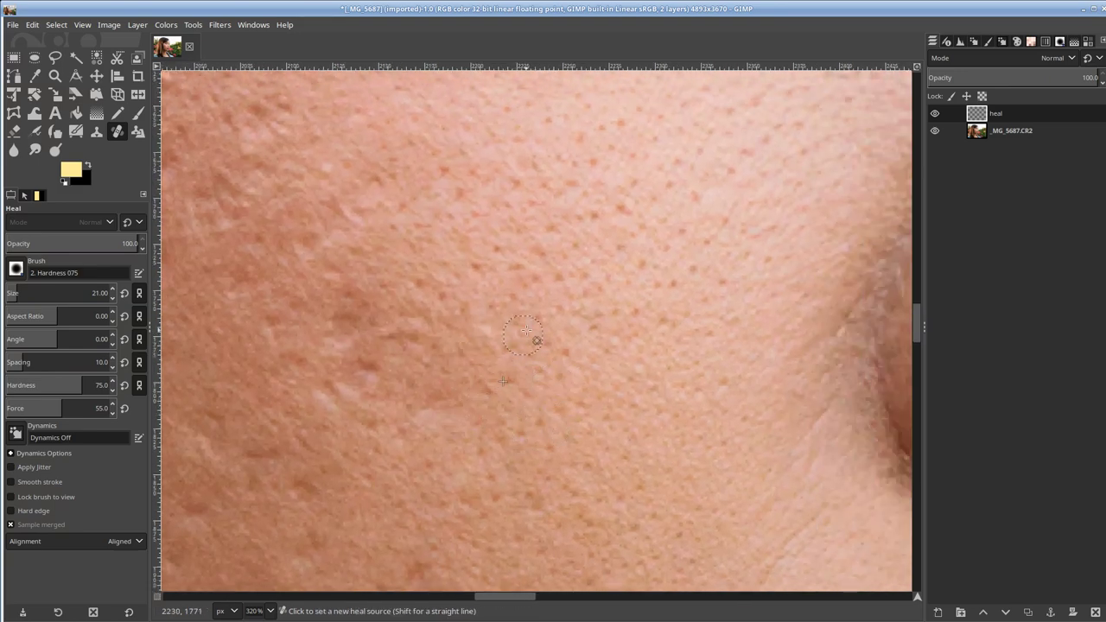
left_click(424, 370, "ctrl")
left_click(415, 343)
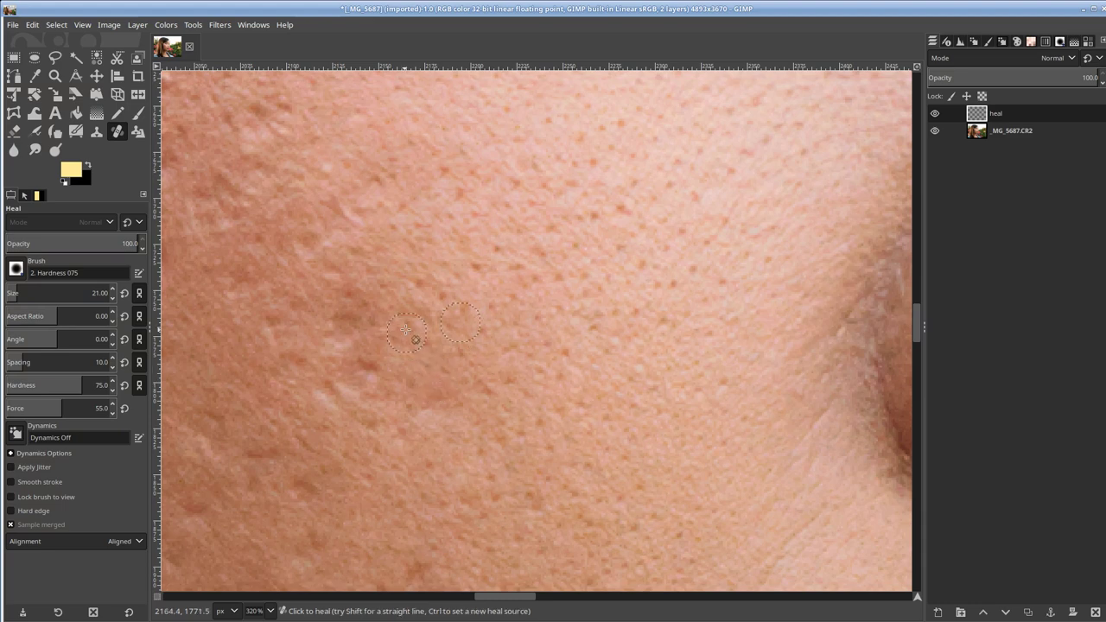
Heal the pale scars and dark hollows on the middle of the cheek, sampling smoother skin toward the nose.
left_click(411, 378, "ctrl")
left_click(373, 380)
left_click(344, 402)
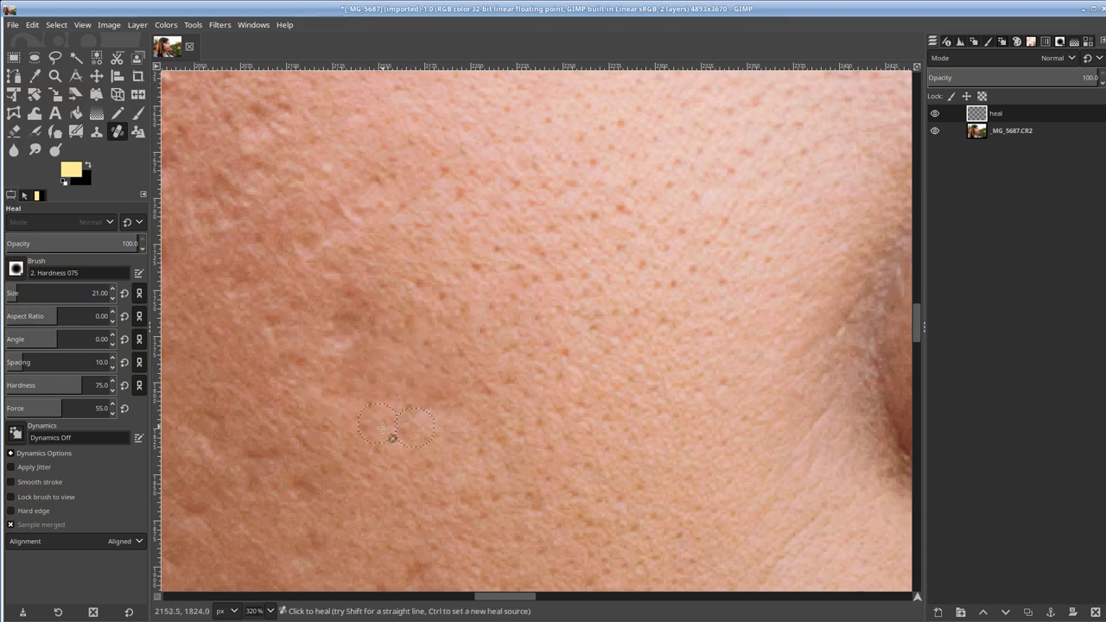
left_click(331, 400)
left_click_drag(549, 348, 607, 389)
Heal the dark patch and pale flecks just above the treated scars, sampling the smooth skin directly below.
left_click(442, 417, "ctrl")
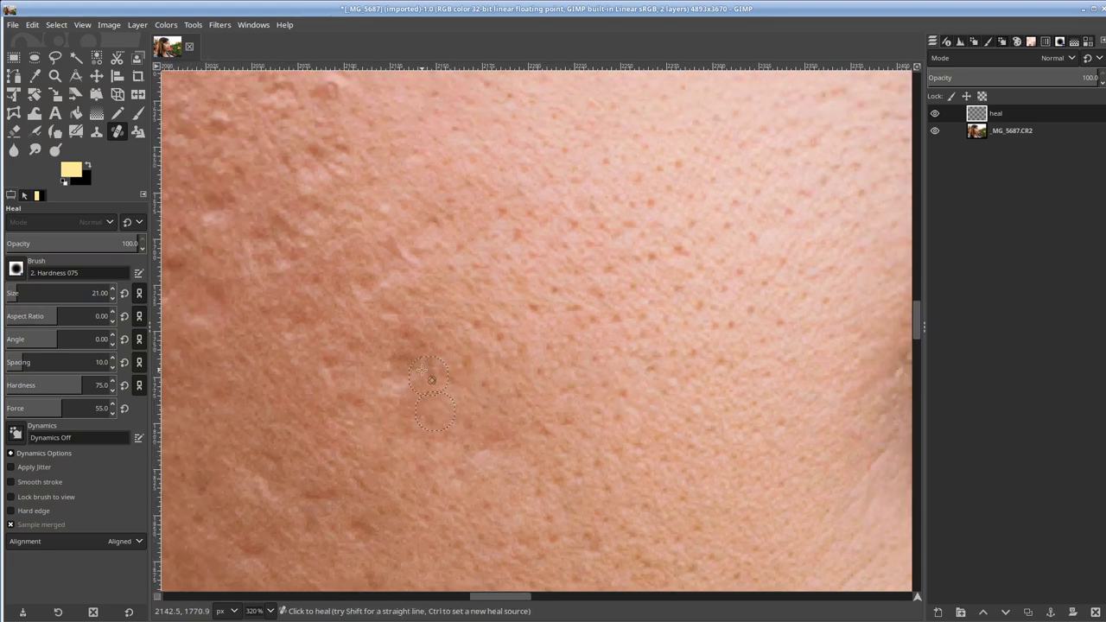
left_click(417, 372)
left_click(402, 374)
left_click(408, 334)
left_click(401, 380)
left_click_drag(460, 388, 572, 317)
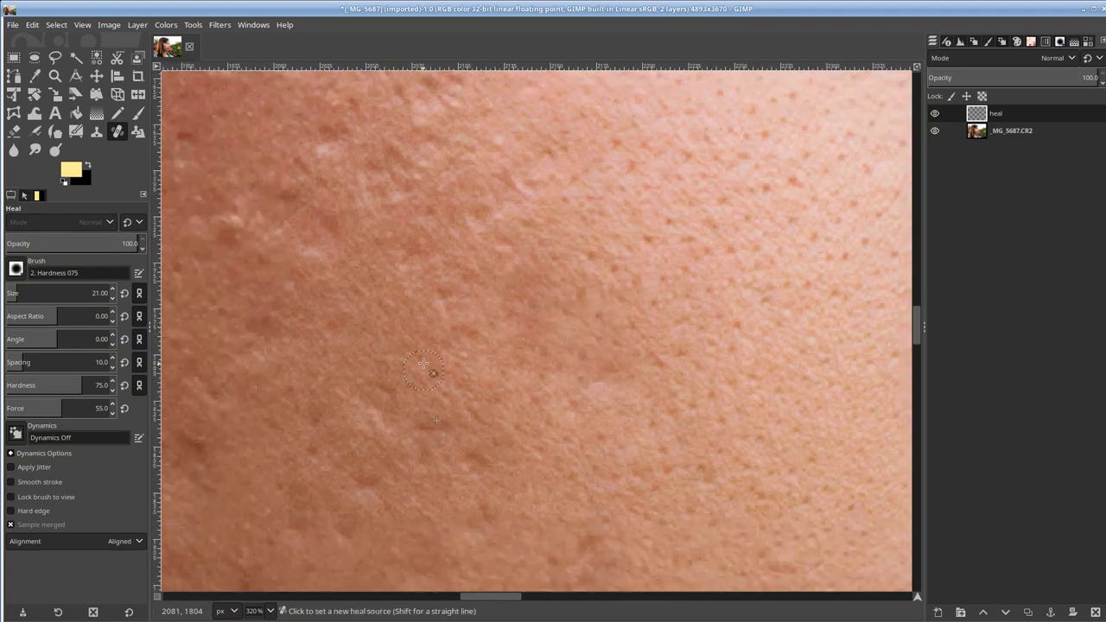
Heal the faint pale marks and small dark pores on the hair side of the mid-cheek using adjacent clean skin.
left_click(432, 371, "ctrl")
left_click(467, 342)
left_click(469, 375)
left_click(473, 315, "ctrl")
left_click(451, 291)
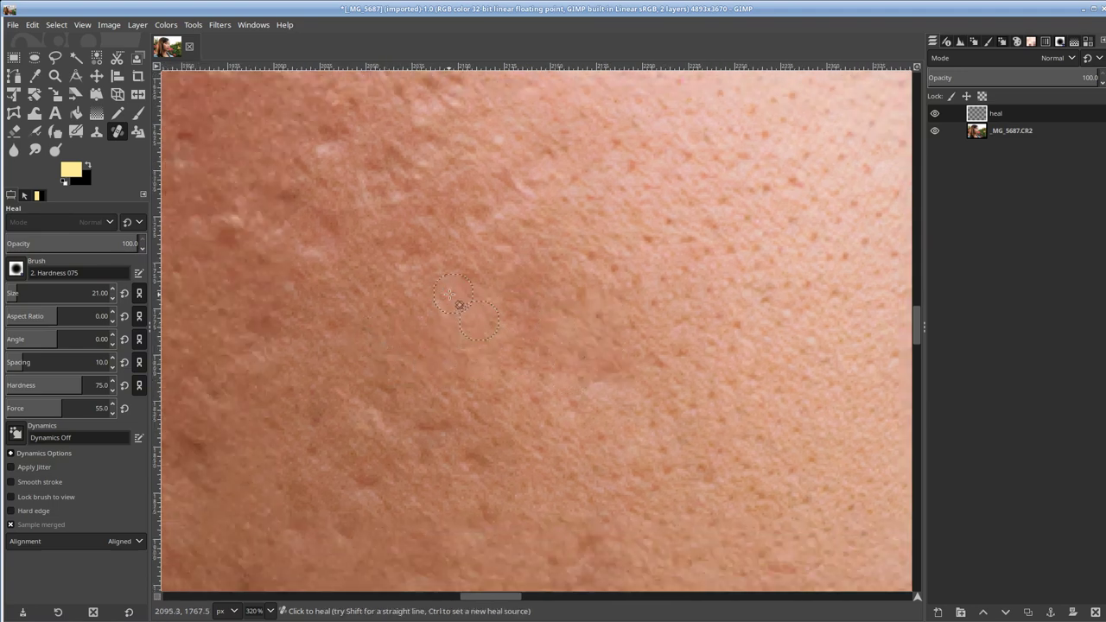
left_click(448, 299)
Even out the darker brown patch on the mid-cheek and the pale mark below it, sampling skin nearer the nose.
left_click(573, 330, "ctrl")
left_click(542, 277)
left_click(517, 327)
left_click(609, 372)
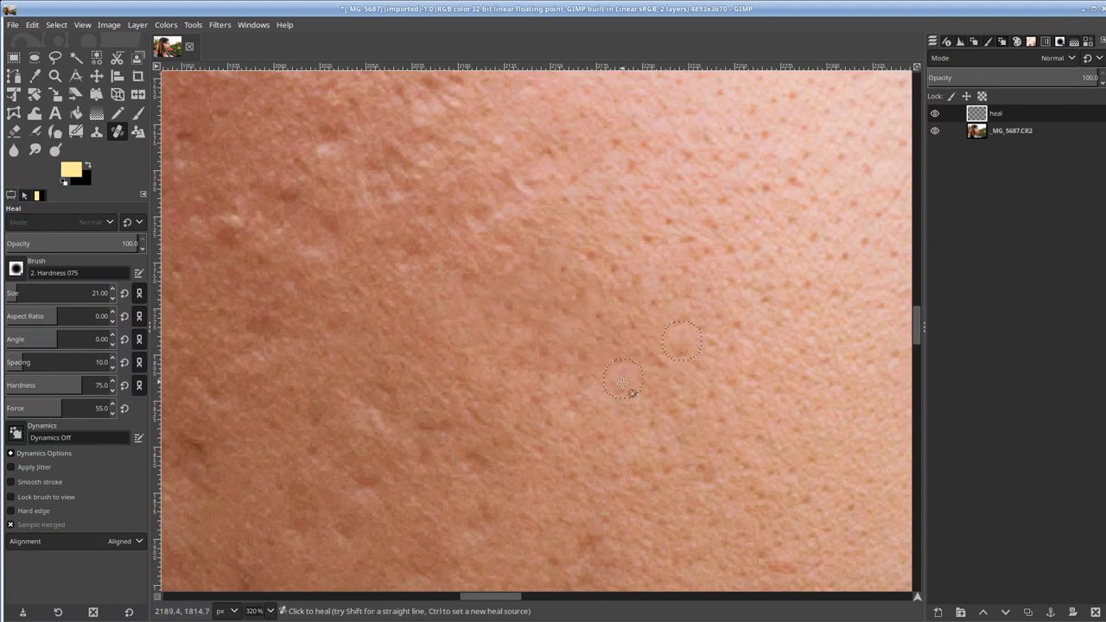
left_click(542, 353)
left_click_drag(635, 349, 479, 212)
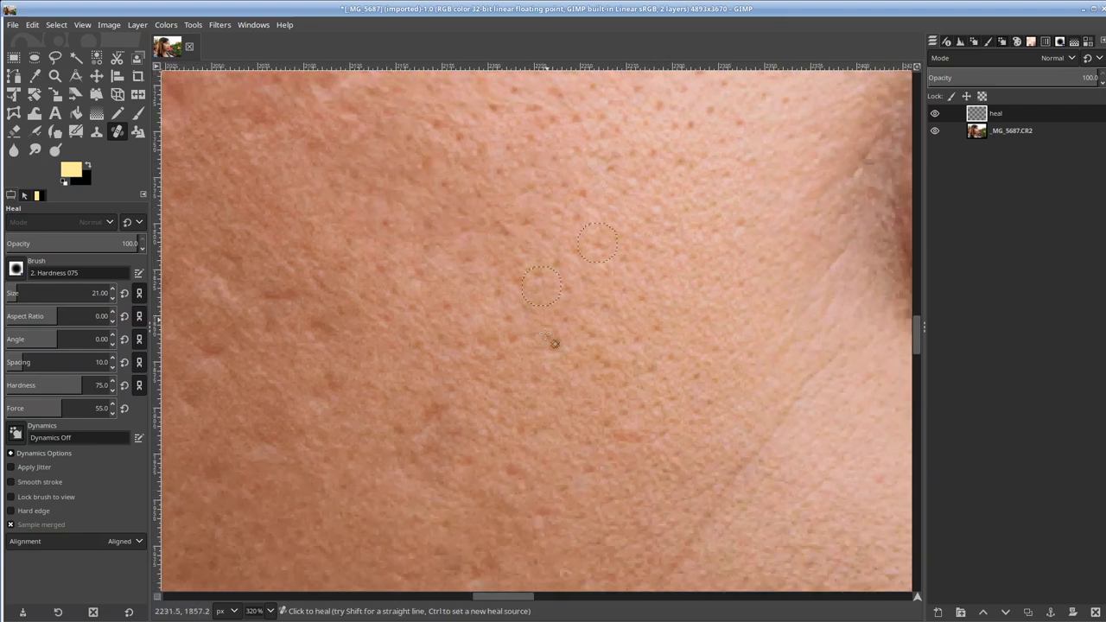
Heal the reddish-brown spot on the lower cheek and the small dark marks around it, resampling nearby clean skin.
left_click(486, 409, "ctrl")
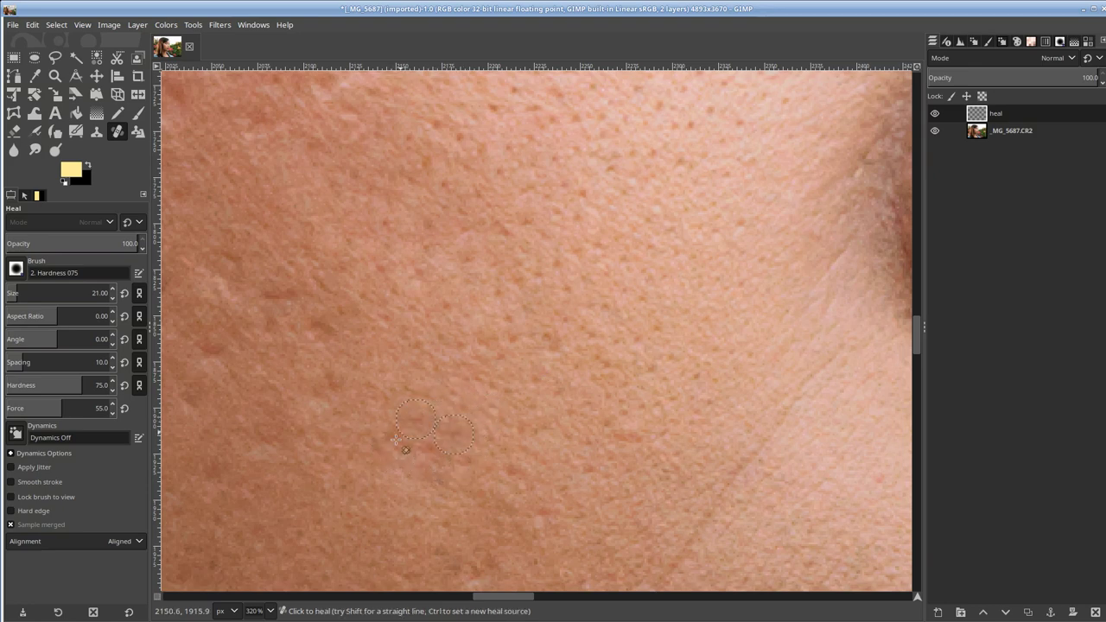
left_click(432, 427, "ctrl")
left_click(405, 449)
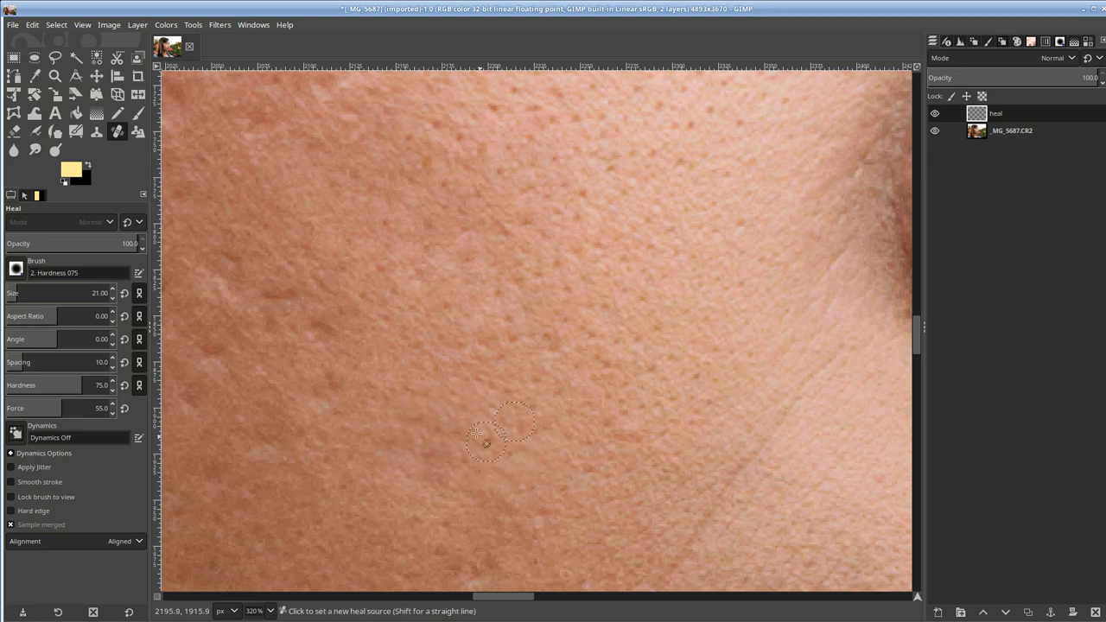
left_click(443, 407, "ctrl")
left_click(399, 426)
left_click(496, 368, "ctrl")
left_click(429, 446)
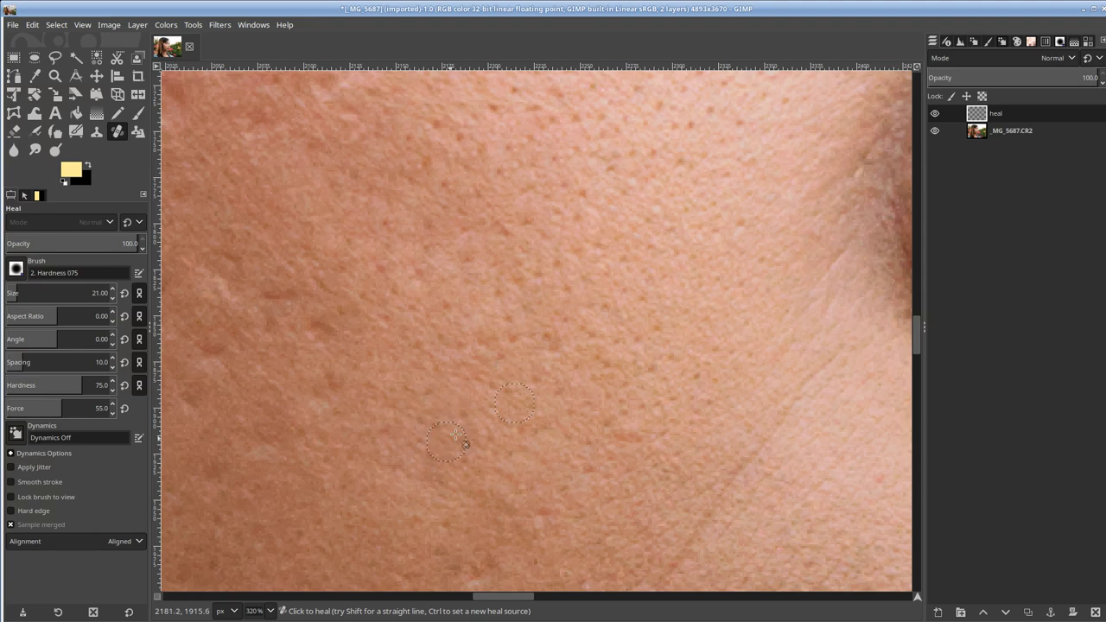
left_click(680, 392, "ctrl")
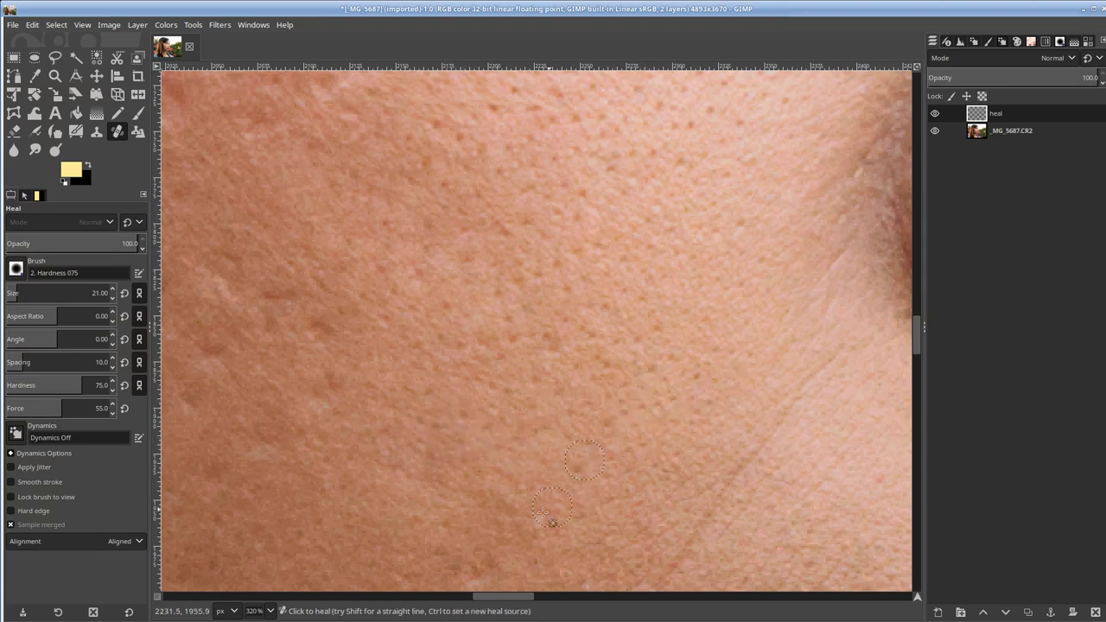
Heal the dark-edged raised scars on the mid-cheek farther from the nose, using fresh samples of adjacent skin.
left_click(381, 355, "ctrl")
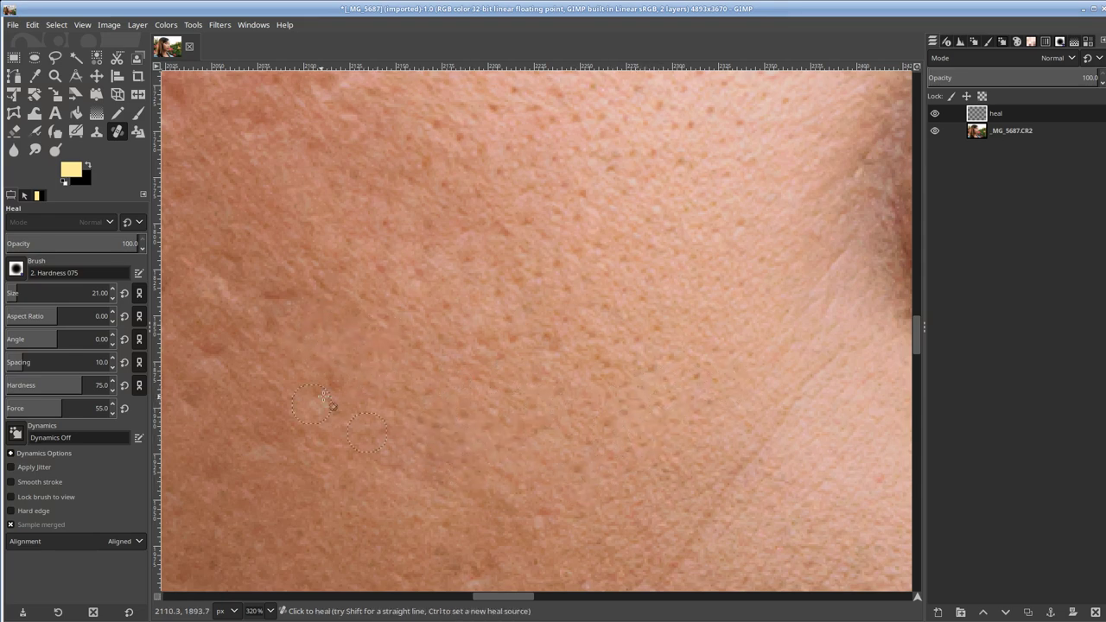
left_click_drag(425, 324, 620, 346)
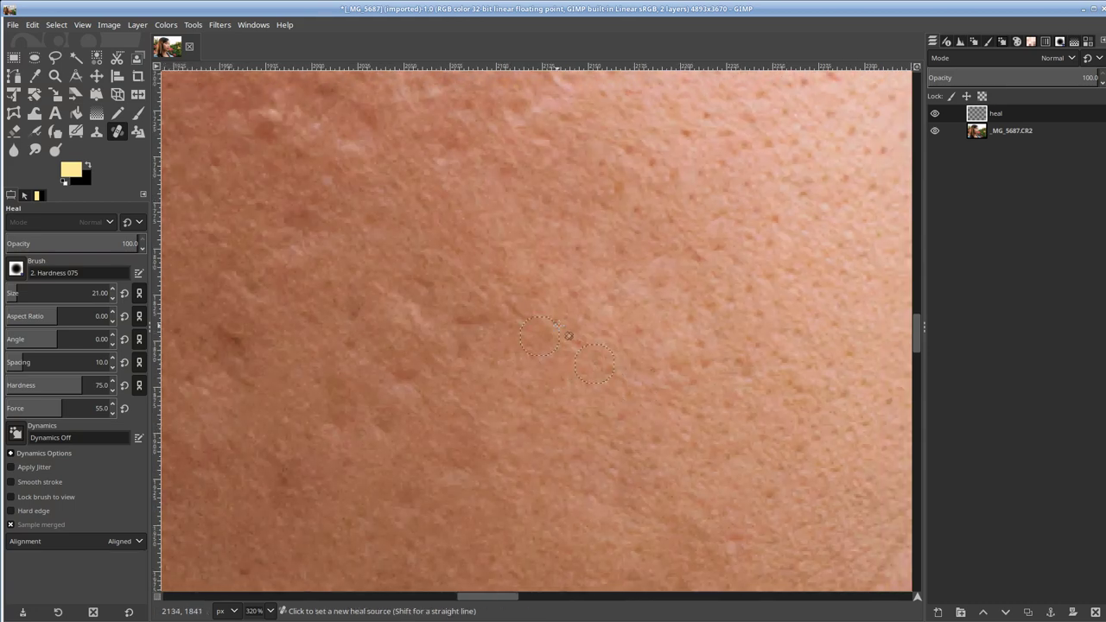
left_click(544, 318, "ctrl")
left_click(474, 313)
left_click(463, 353)
left_click(489, 262, "ctrl")
left_click_drag(416, 281, 420, 310)
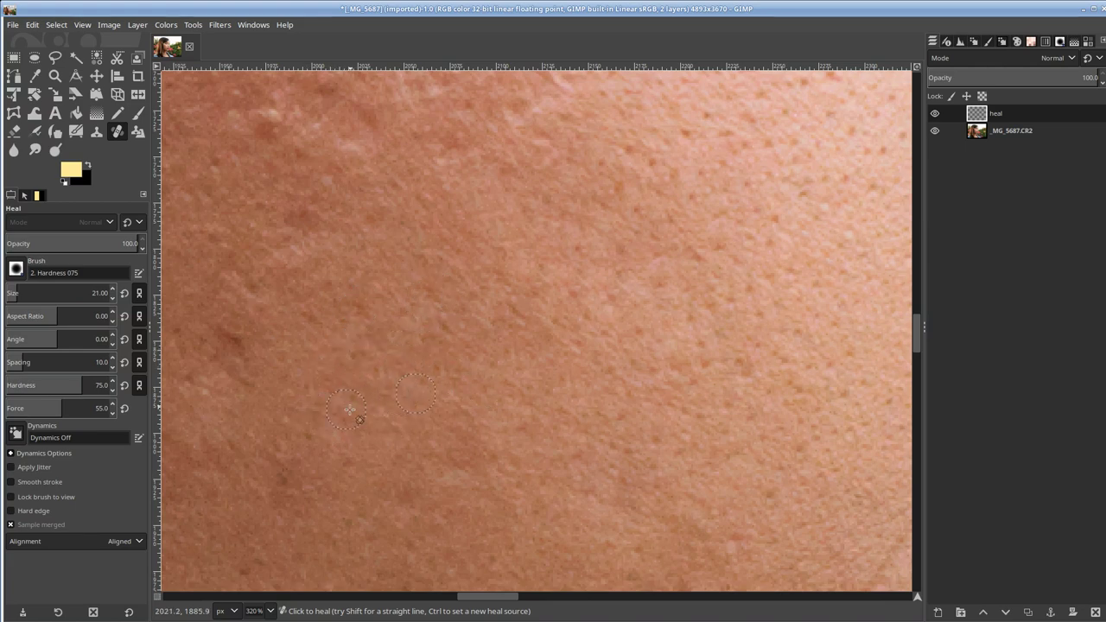
Heal the remaining uneven spots lower on the cheek, sampling the smooth skin just above them.
left_click(423, 424, "ctrl")
left_click(471, 462)
left_click(403, 491)
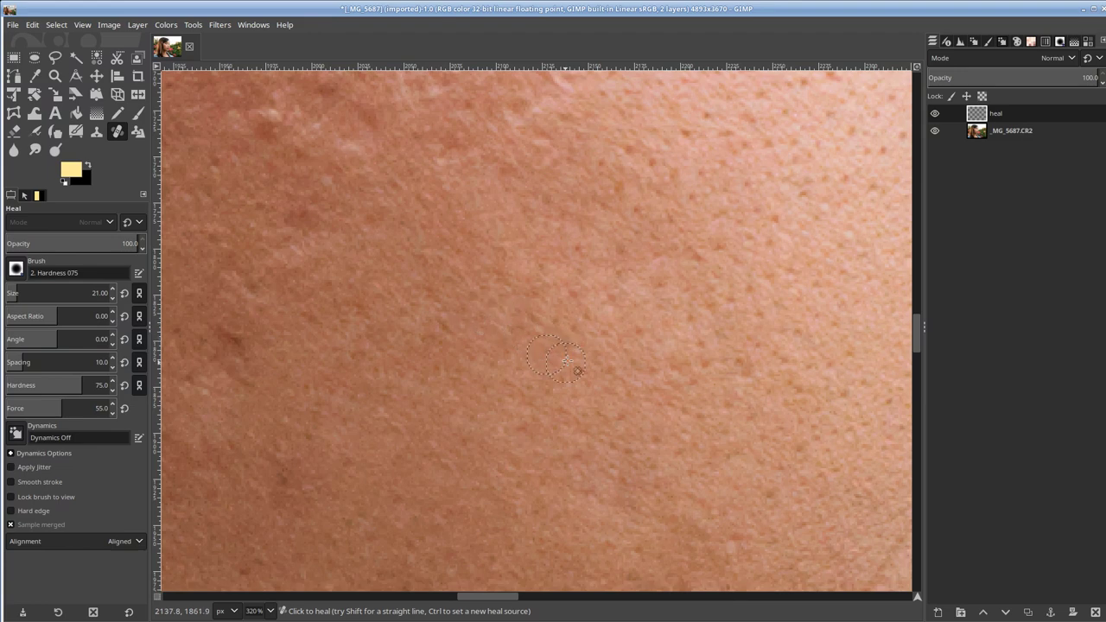
Enlarge the Heal brush to size 42 for wider areas of the cheek.
scroll(582, 395, "down", 2, "ctrl")
scroll(582, 395, "down", 2, "ctrl")
scroll(647, 345, "up", 2, "ctrl")
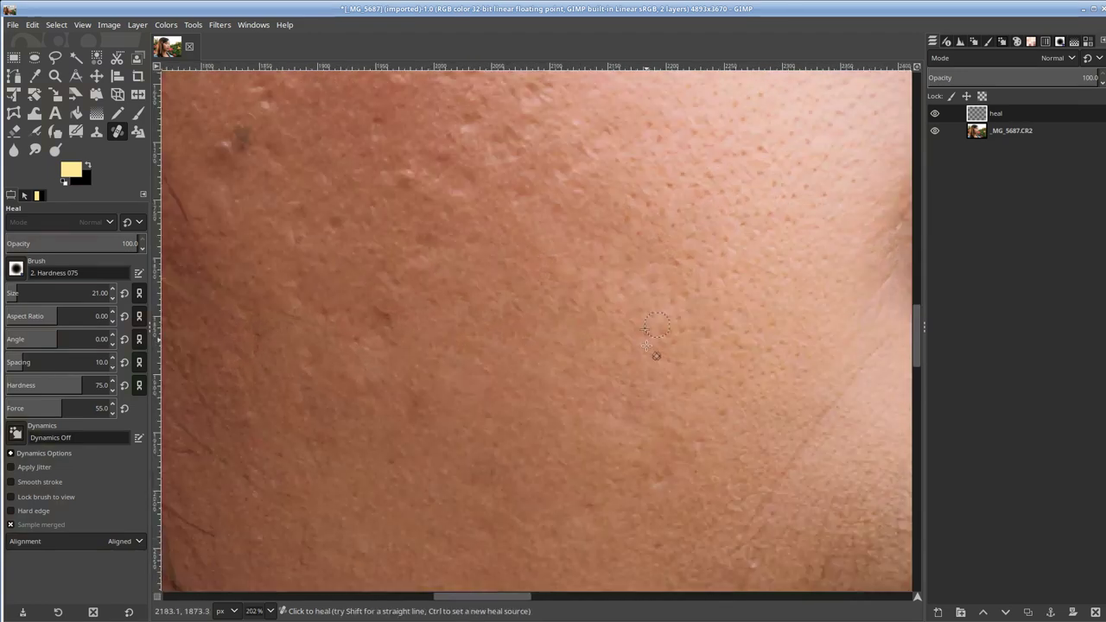
key("bracketright")
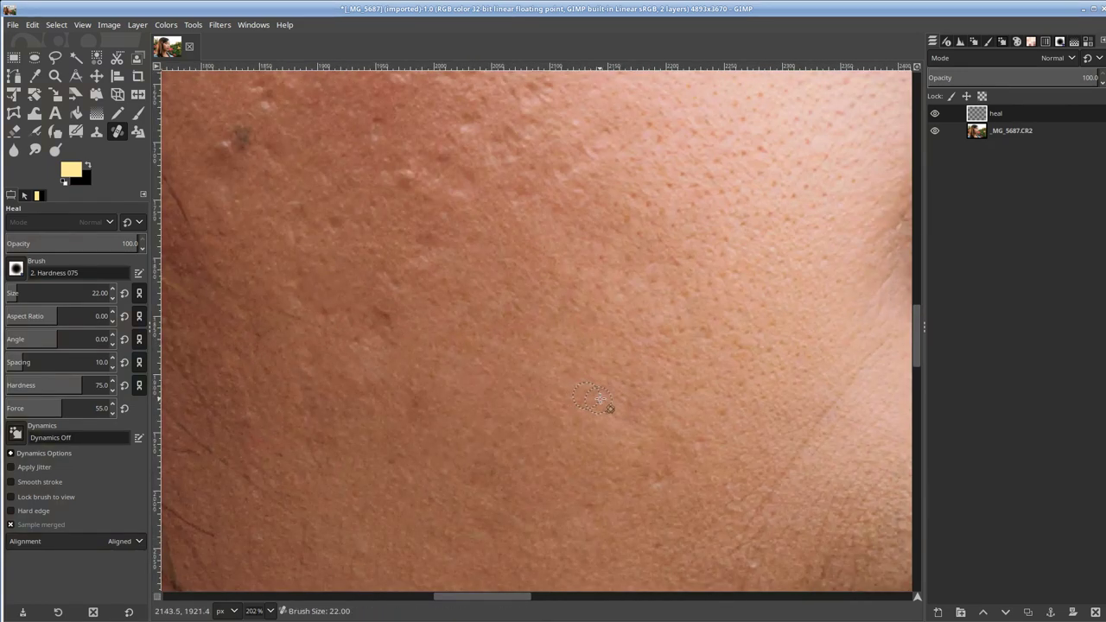
key("bracketright")
key("bracketright")
key("bracketright")
key("bracketright")
key("bracketright")
key("bracketright")
key("bracketright")
key("bracketright")
key("bracketright")
key("bracketright")
key("bracketright")
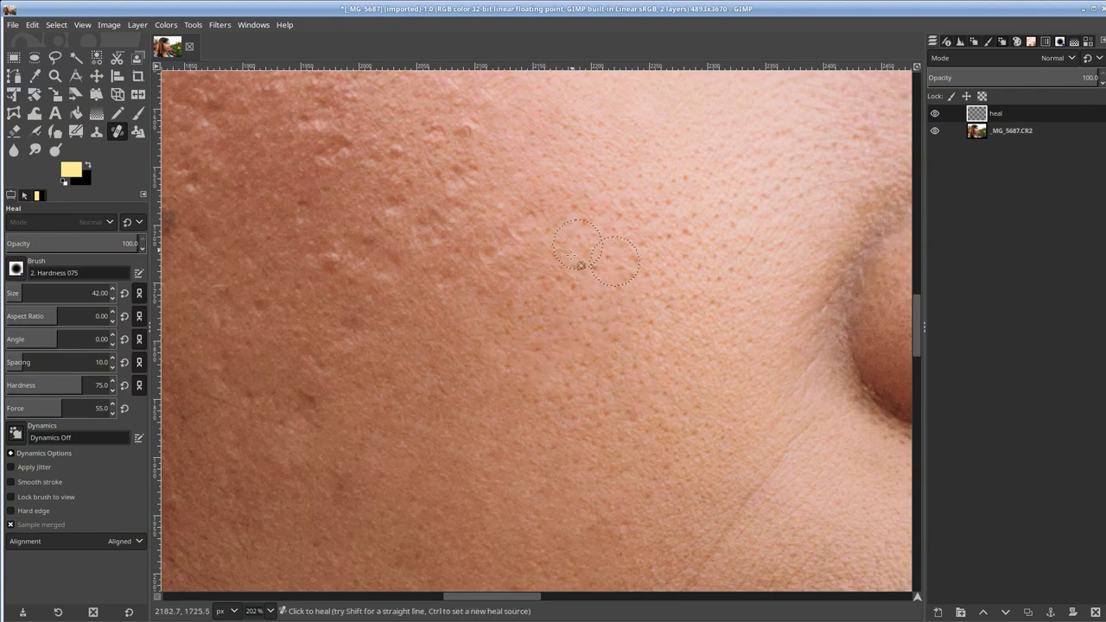
Heal the blotchy pores and raised bumps on the nose side of the cheek, sampling smoother skin beside each area.
mouse_move(638, 327)
left_mouse_down()
mouse_move(654, 345)
mouse_move(622, 372)
left_mouse_up()
left_click(581, 293, "ctrl")
left_click_drag(493, 342, 477, 332)
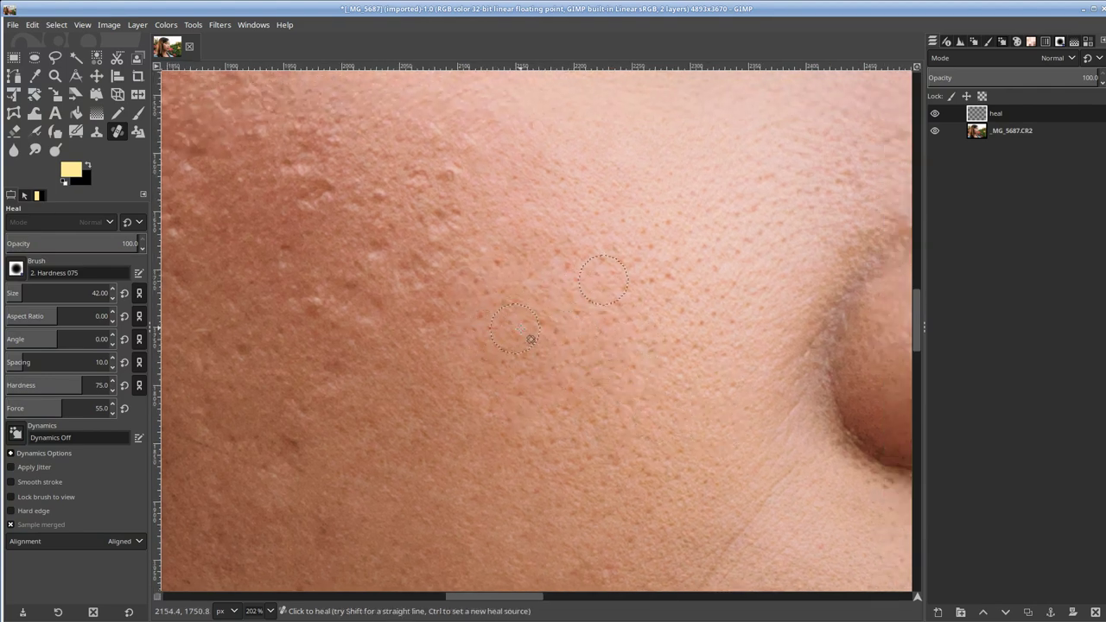
left_click(596, 297, "ctrl")
left_click(551, 292)
left_click_drag(544, 324, 571, 363)
left_click(517, 218, "ctrl")
left_click_drag(468, 212, 473, 247)
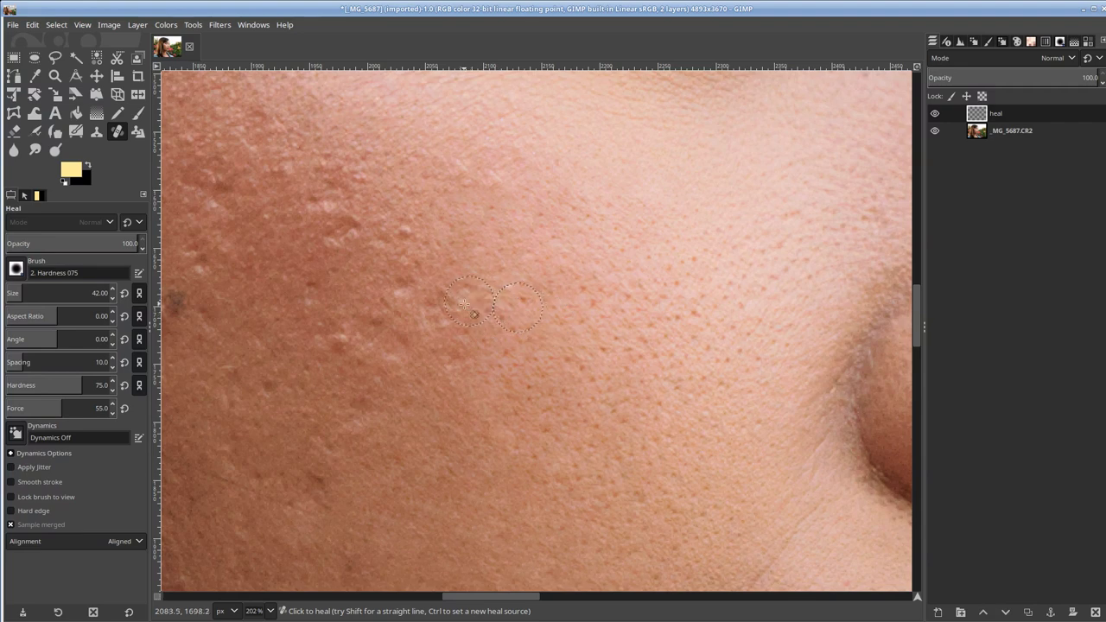
Heal the brown spot on the lower cheek and the discoloured patch below it, sampling clean skin nearby.
left_click_drag(570, 340, 416, 316)
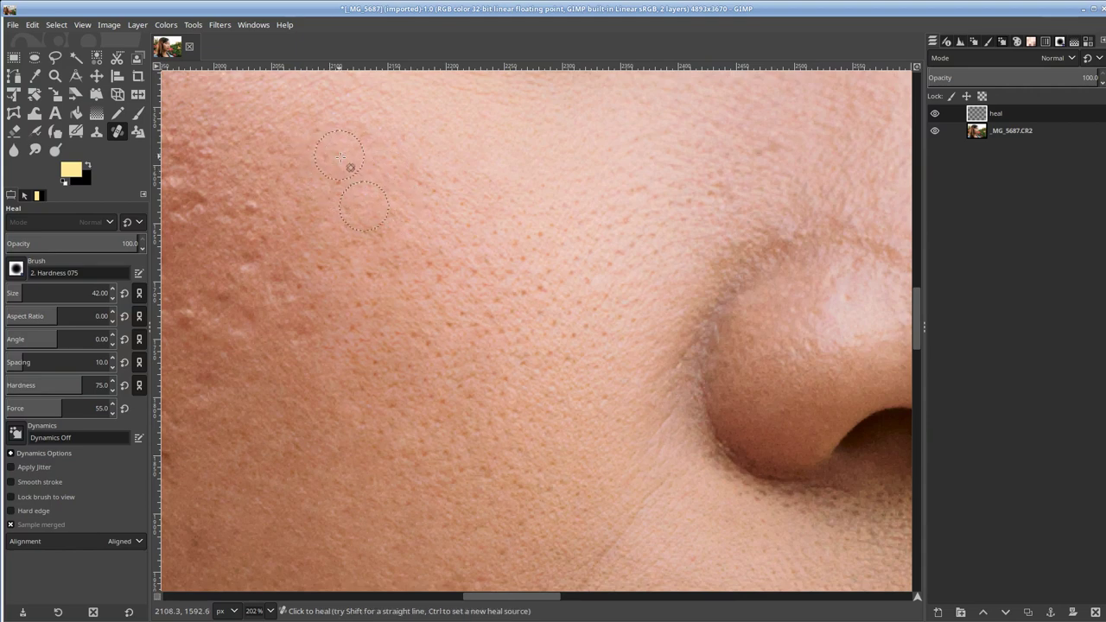
left_click_drag(600, 247, 555, 339)
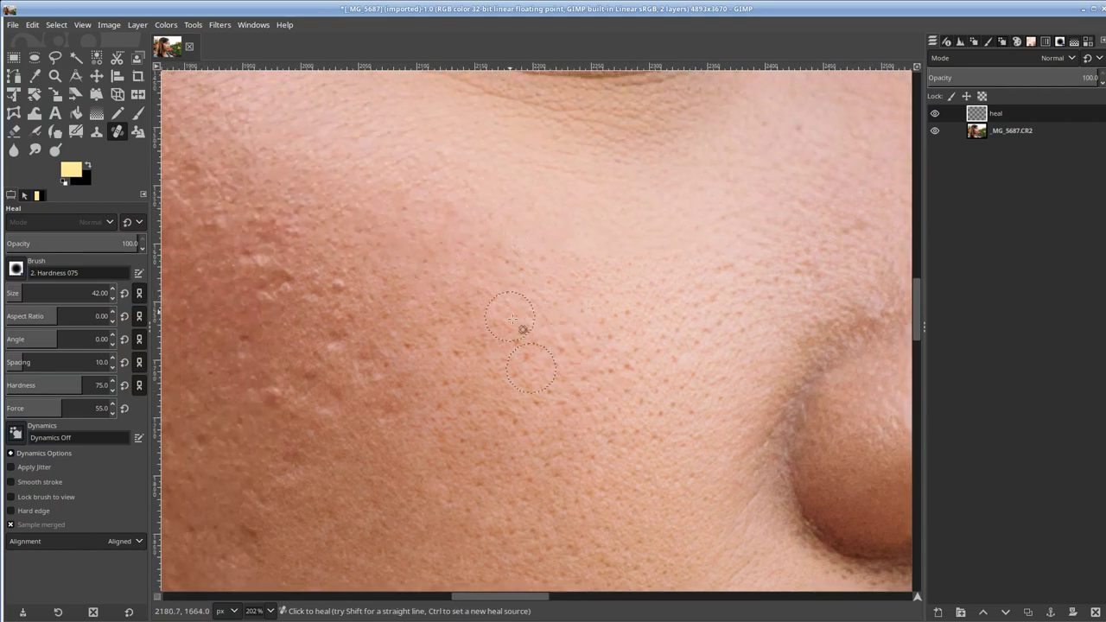
scroll(553, 324, "down", 6, "ctrl")
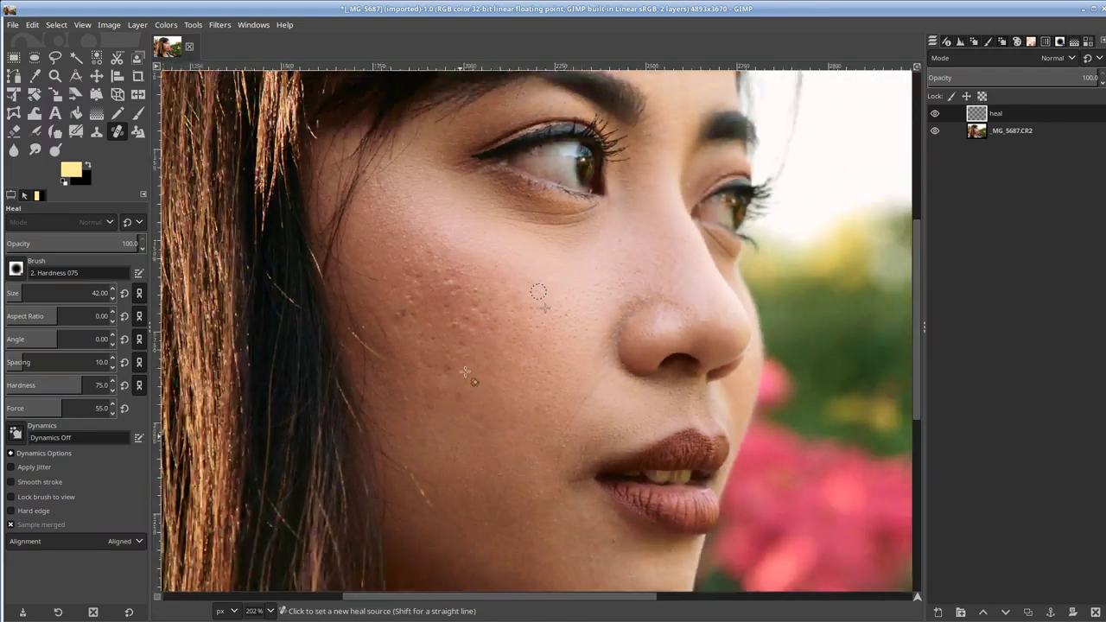
scroll(533, 295, "up", 4, "ctrl")
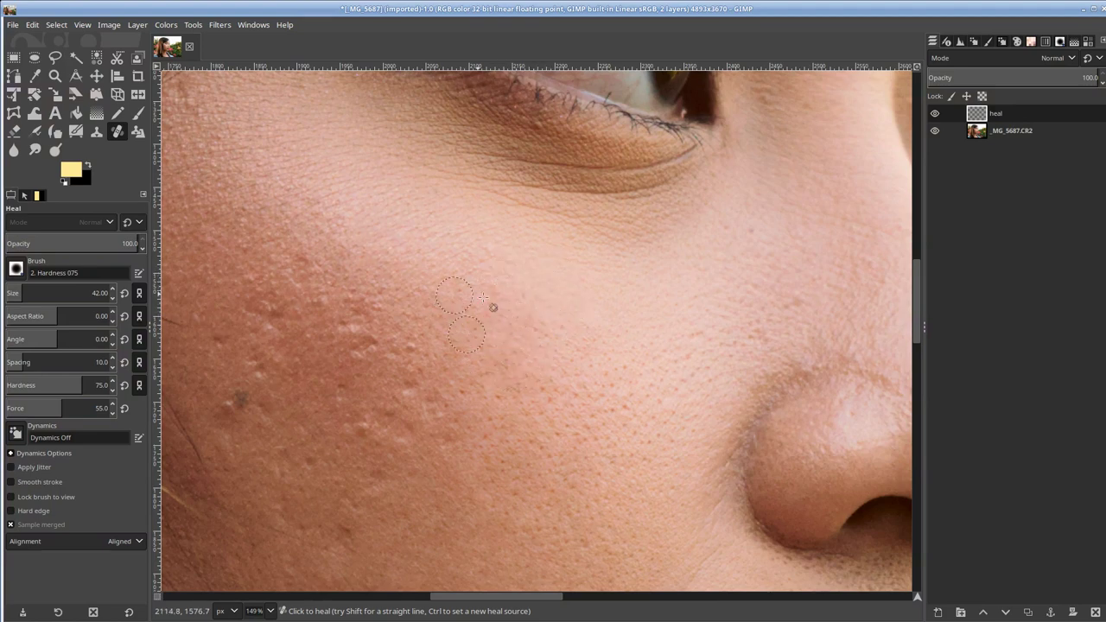
scroll(450, 418, "down", 5)
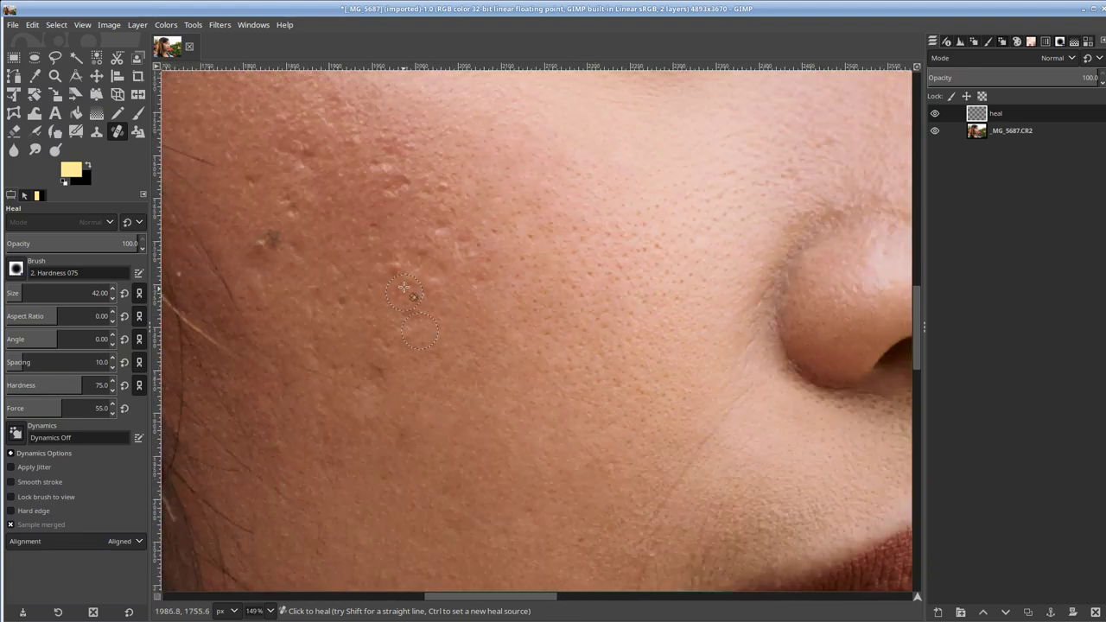
left_click(463, 330, "ctrl")
left_click(382, 374)
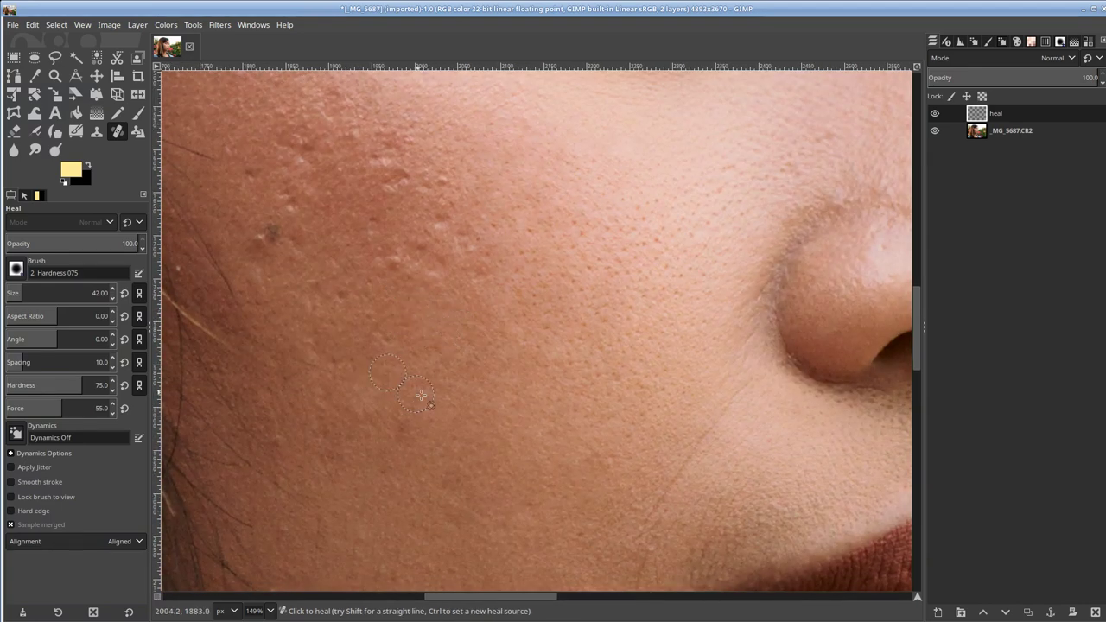
left_click(446, 436, "ctrl")
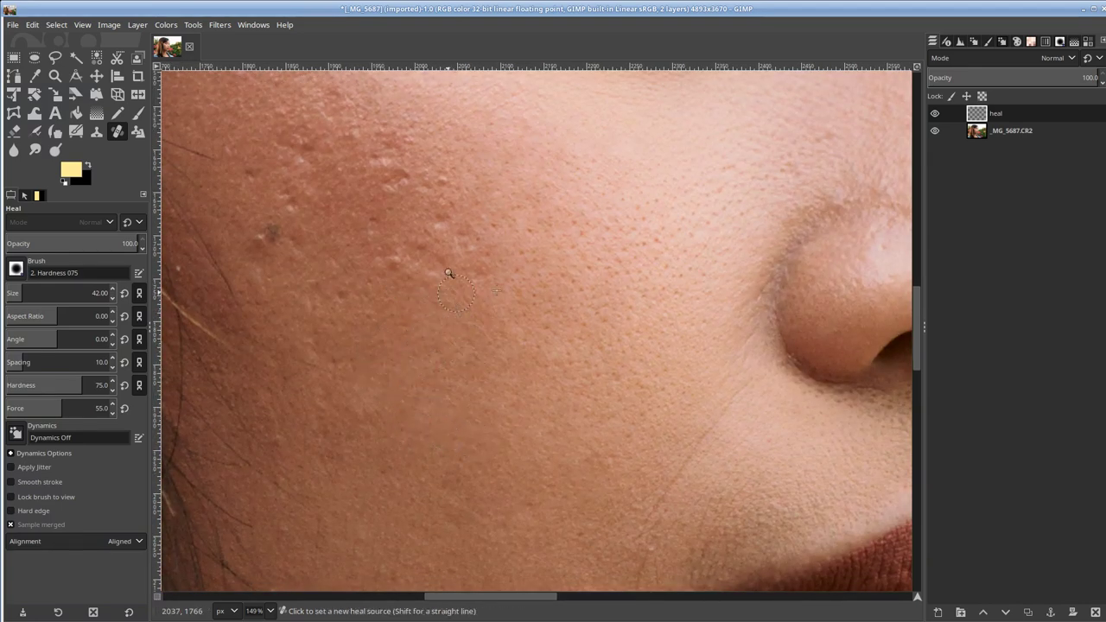
Heal the pale shiny scars below the bump cluster on the mid-cheek, sampling the smooth skin toward the nose.
scroll(456, 290, "up", 4, "ctrl")
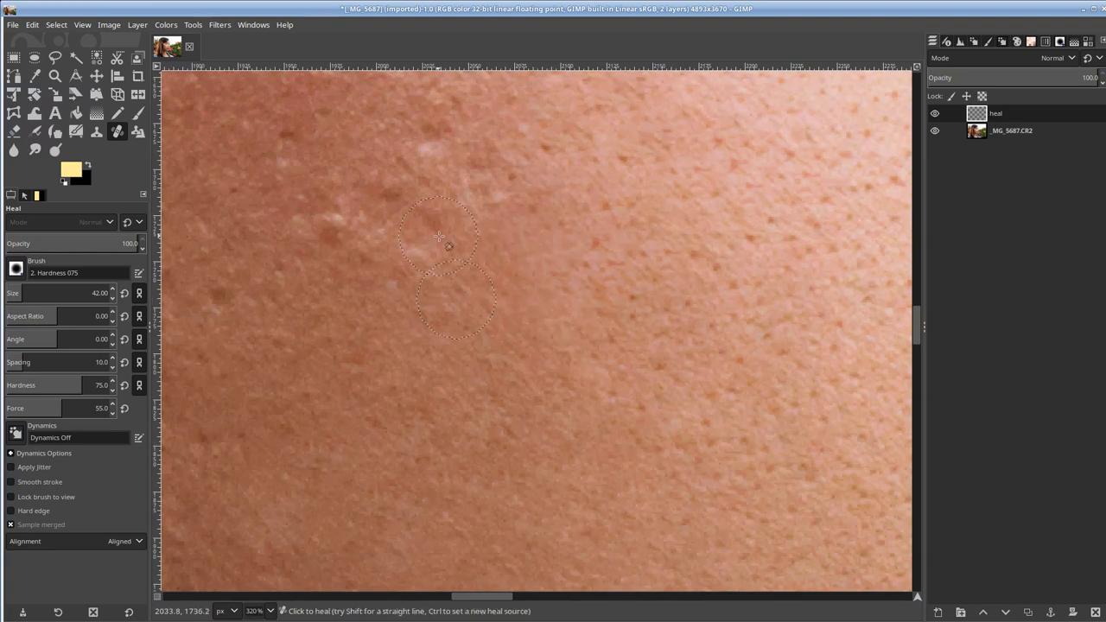
left_click_drag(516, 179, 481, 303)
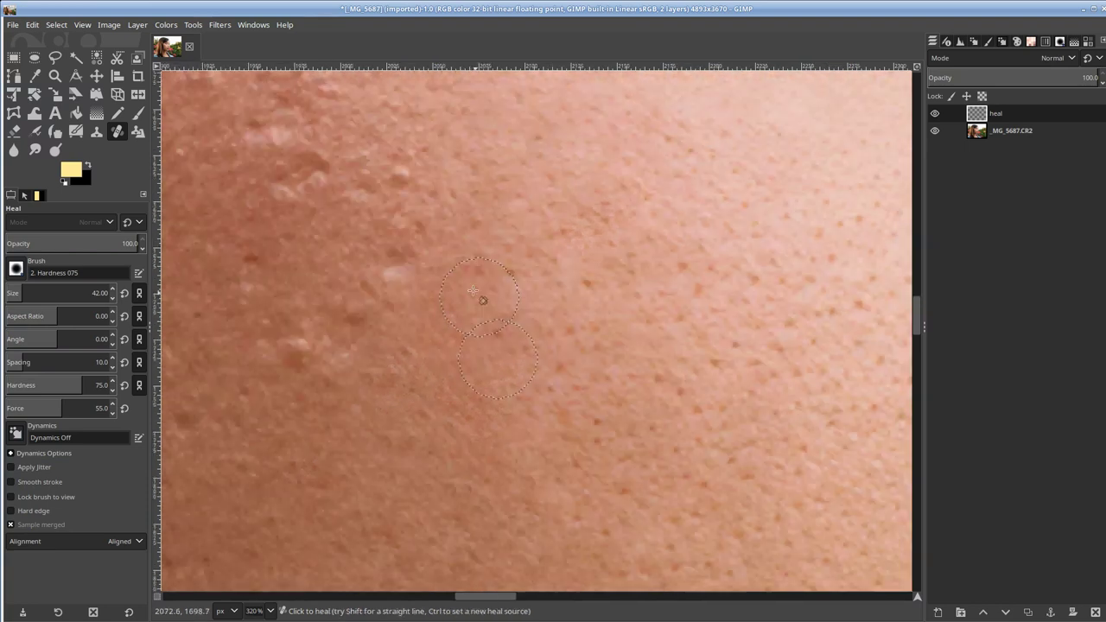
left_click(472, 277, "ctrl")
mouse_move(420, 251)
left_mouse_down()
mouse_move(395, 299)
mouse_move(300, 357)
left_mouse_up()
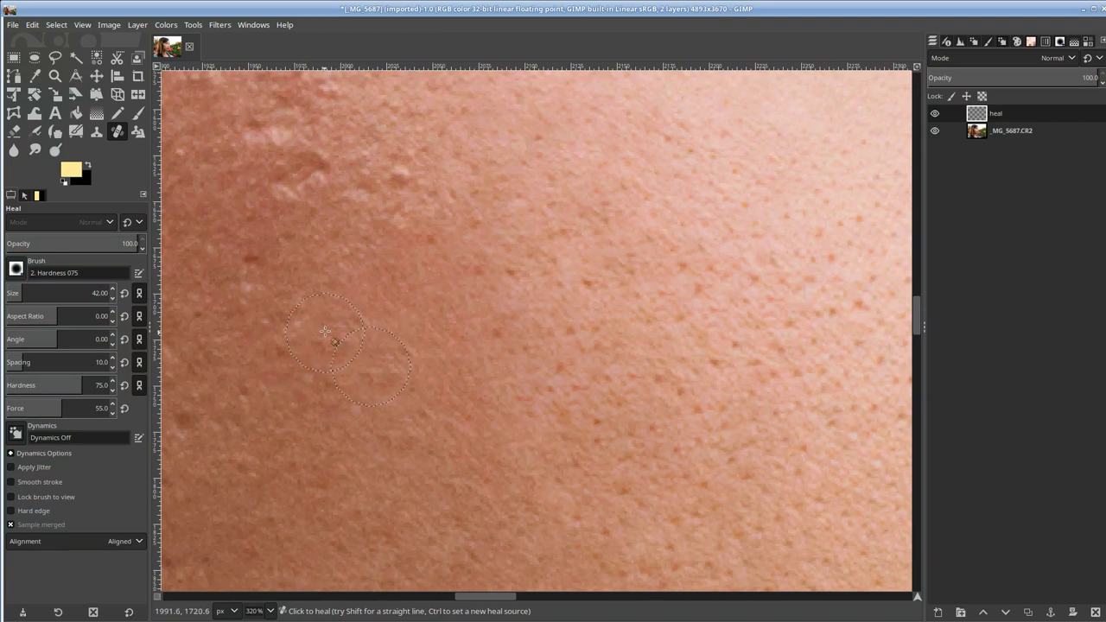
Heal the small dark spot on the mid-cheek and the shiny raised bumps above it with nearby skin samples.
left_click_drag(407, 315, 520, 342)
left_click(488, 353, "ctrl")
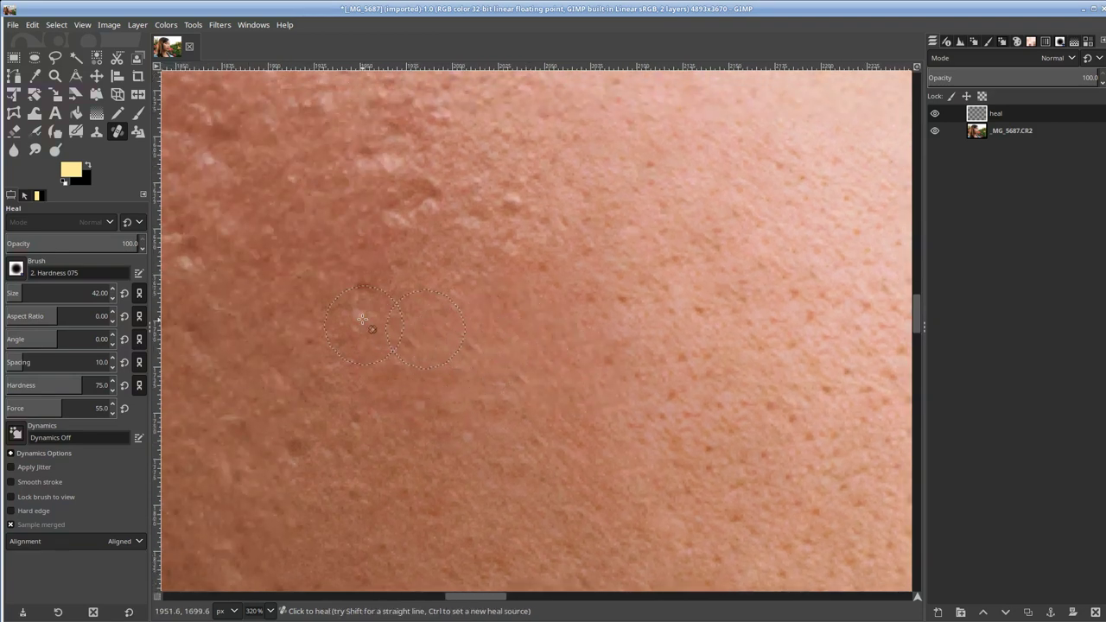
left_click(401, 296, "ctrl")
mouse_move(409, 207)
left_mouse_down()
mouse_move(424, 238)
mouse_move(403, 223)
mouse_move(373, 239)
mouse_move(495, 204)
mouse_move(510, 216)
mouse_move(443, 284)
mouse_move(432, 272)
mouse_move(381, 271)
left_mouse_up()
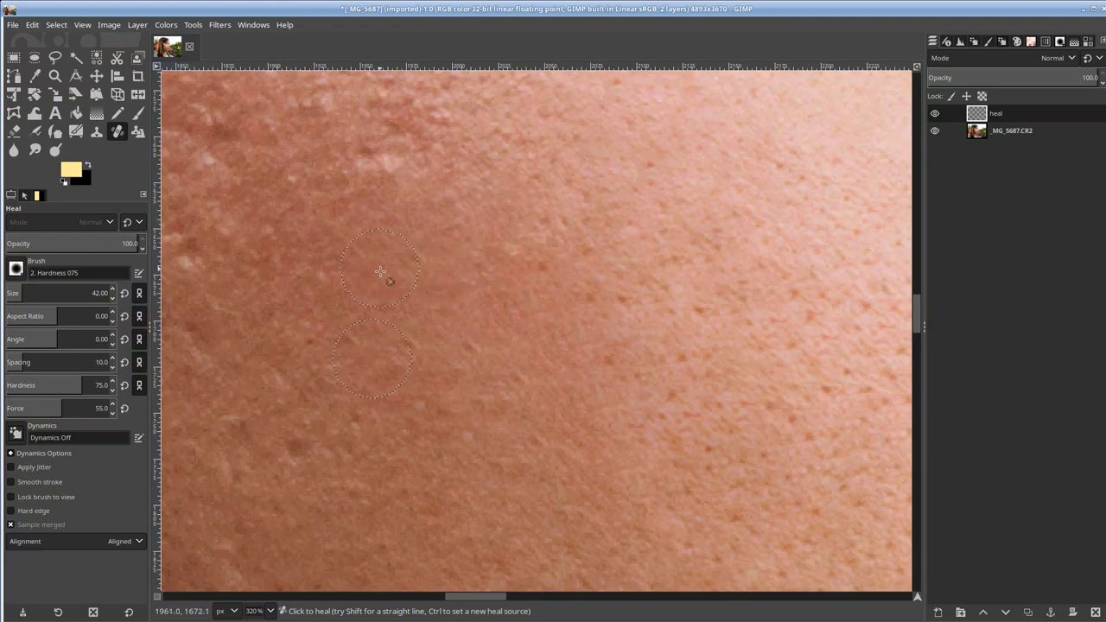
Heal the cluster of shiny bumps and the reddish patch on the upper cheek, sampling skin on the nose side.
left_click_drag(489, 237, 519, 302)
left_click(498, 268, "ctrl")
mouse_move(420, 227)
left_mouse_down()
mouse_move(467, 186)
mouse_move(552, 286)
left_mouse_up()
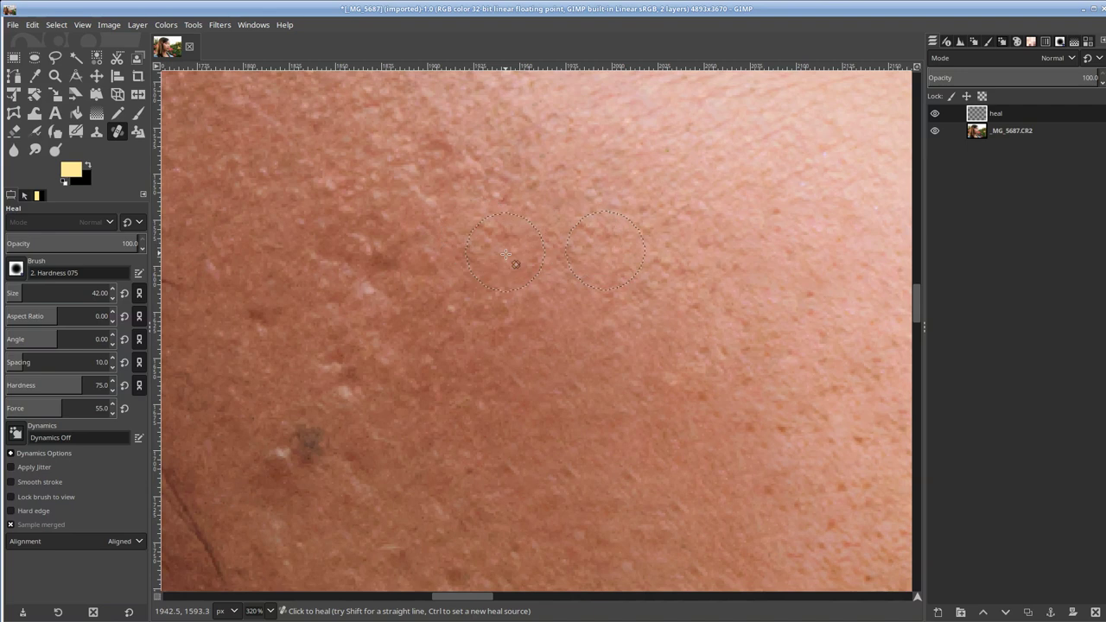
left_click(530, 157, "ctrl")
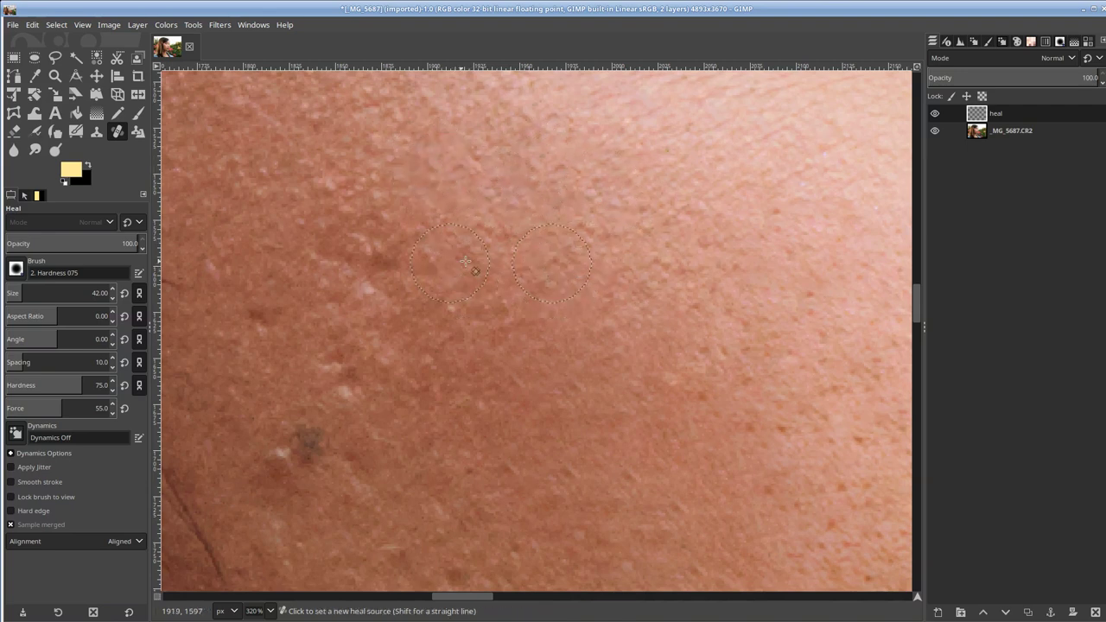
Heal the dark marks and pale fleck on the upper cheek toward the hair, sampling the freshly smoothed skin.
left_click(475, 267, "ctrl")
mouse_move(408, 256)
left_mouse_down()
mouse_move(354, 232)
mouse_move(372, 229)
mouse_move(329, 254)
left_mouse_up()
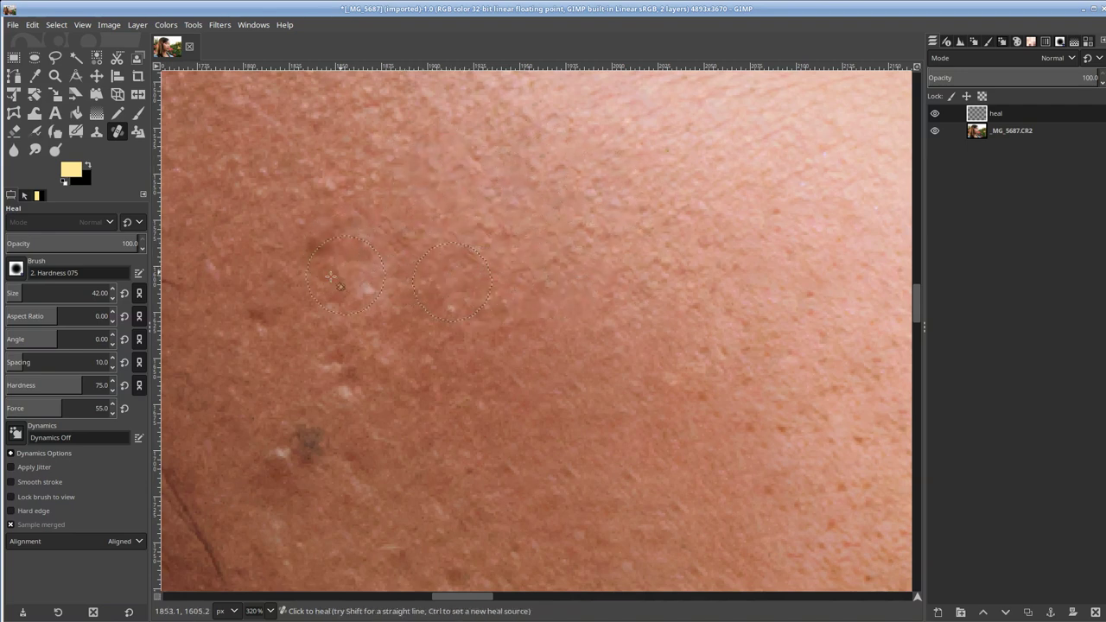
left_click(324, 251)
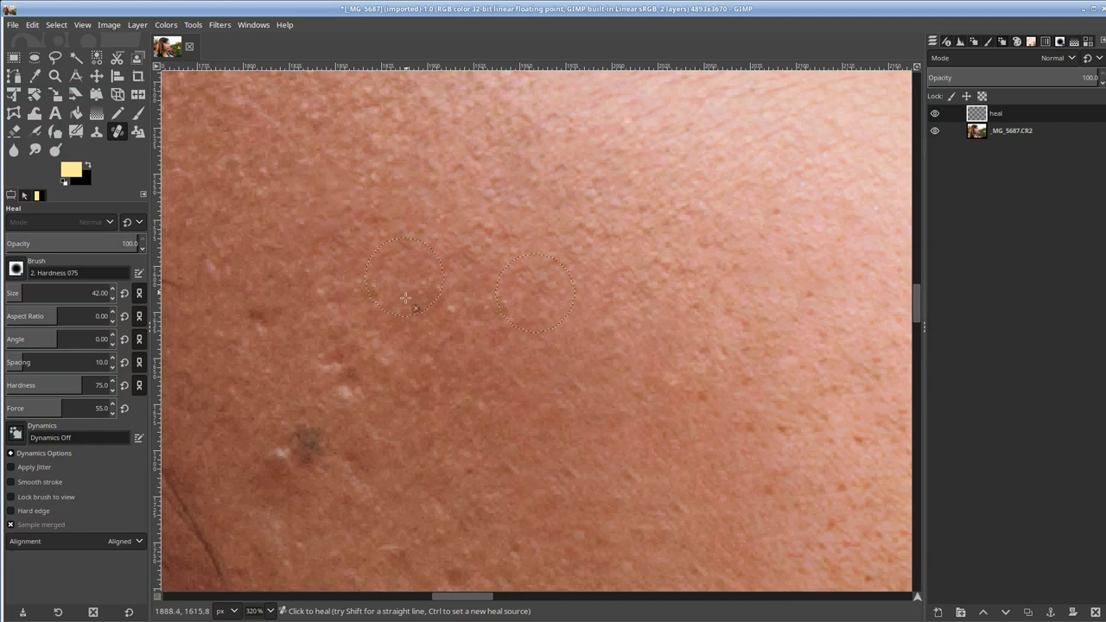
Heal the pale scars and small brown spot above the dark mole on the hair side of the cheek, using nearby skin samples.
left_click(452, 375, "ctrl")
mouse_move(380, 377)
left_mouse_down()
mouse_move(356, 377)
mouse_move(452, 319)
left_mouse_up()
left_click(356, 195, "ctrl")
left_click(351, 272)
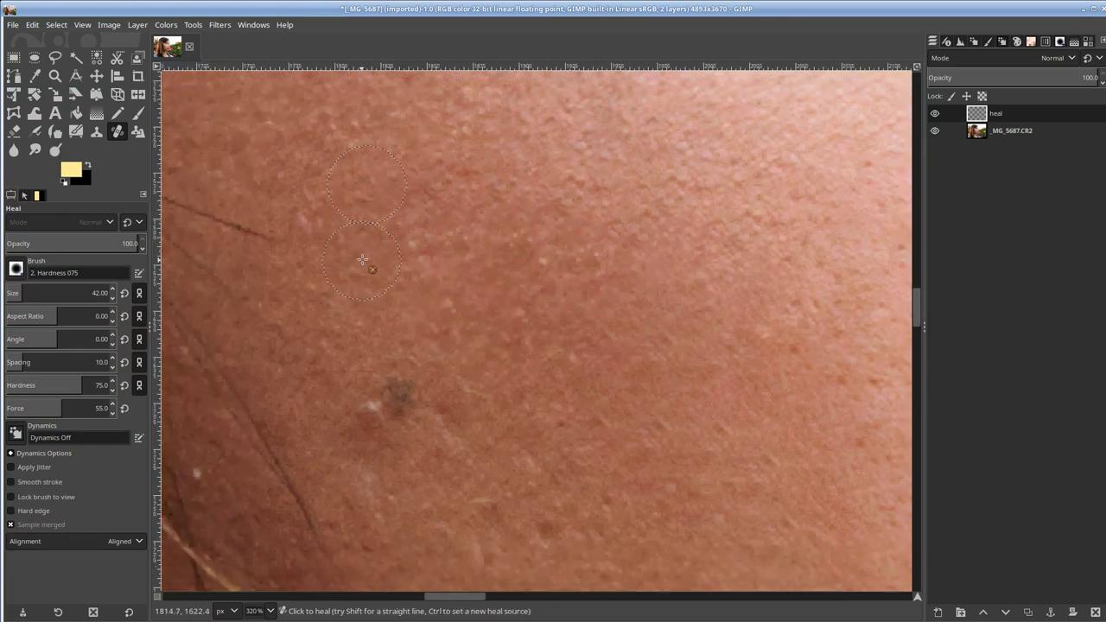
Heal the dark mole and the pale fleck beside it, sampling clean skin on the nose side.
left_click_drag(534, 428, 462, 301)
left_click(445, 281, "ctrl")
left_click(331, 273)
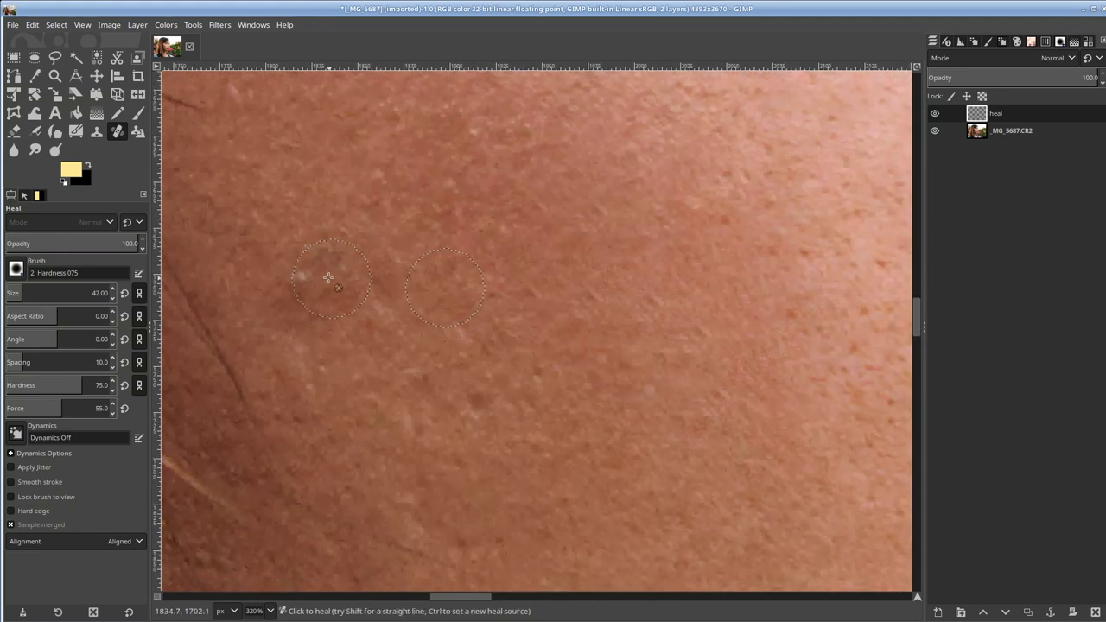
left_click(306, 277)
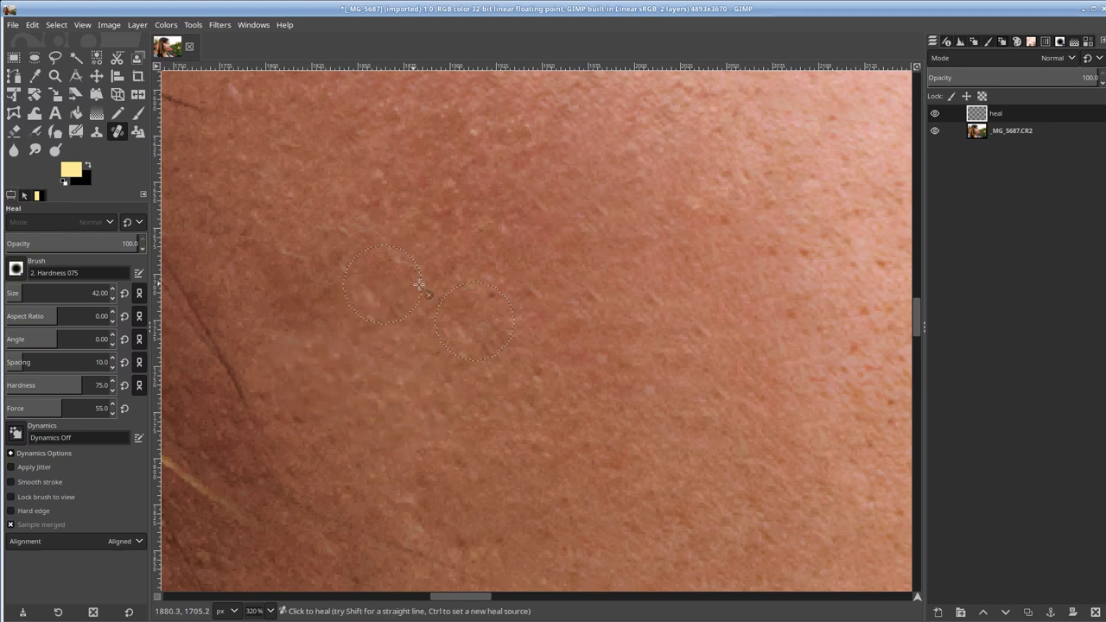
Heal the faint pale marks on the cheek below the removed mole with a skin sample taken just above them.
scroll(509, 324, "down", 2)
left_click_drag(509, 324, 502, 249)
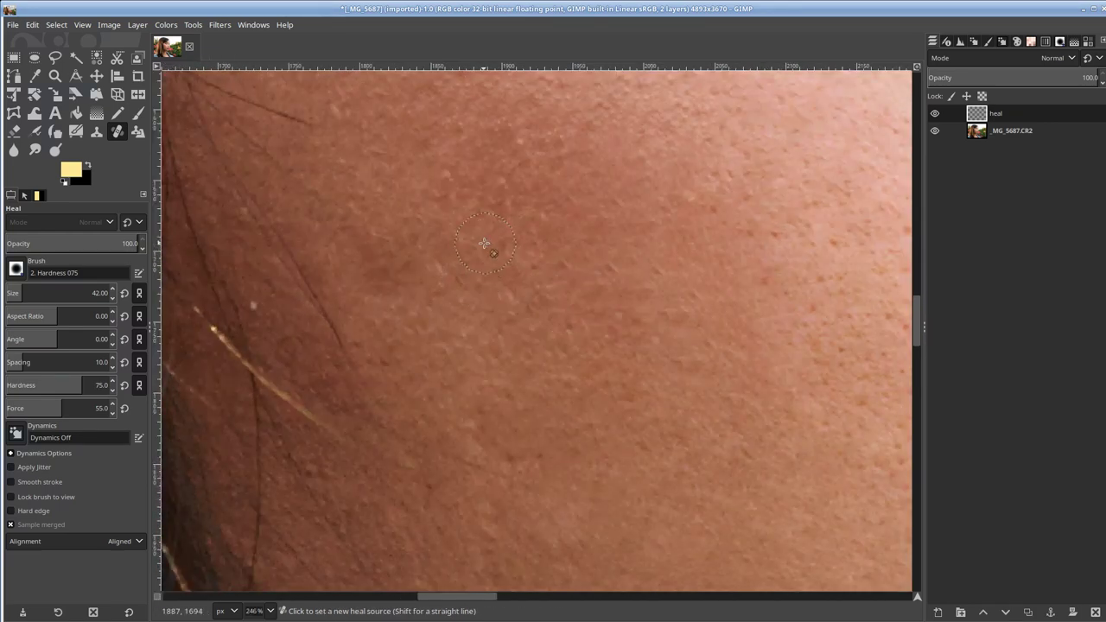
left_click(486, 394, "ctrl")
left_click(510, 452)
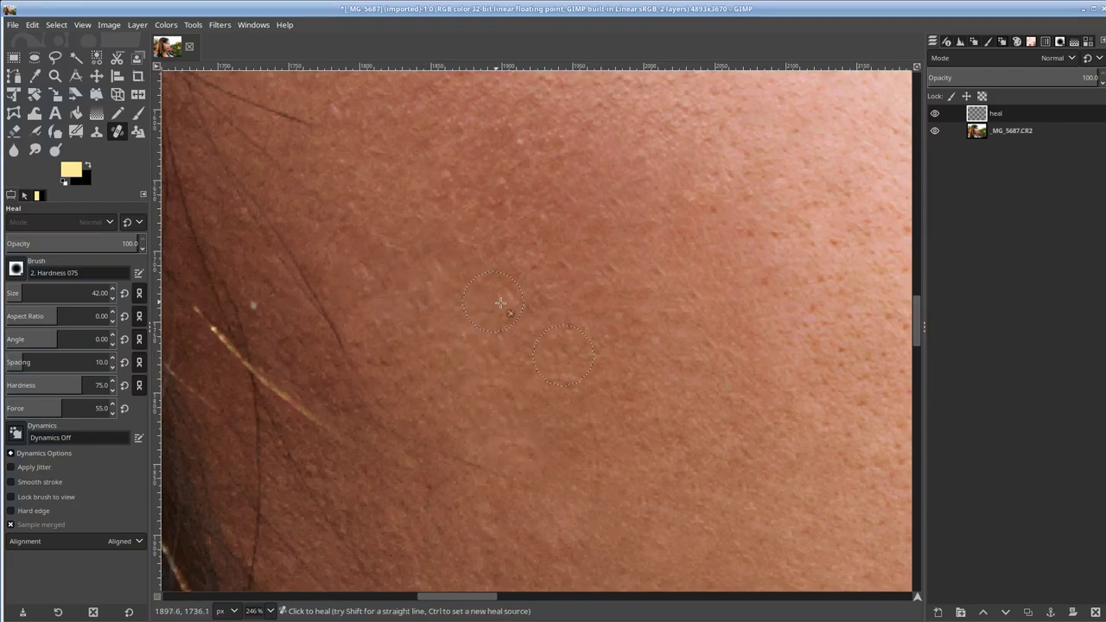
Examine the retouched cheek up close and within the whole portrait for remaining blemishes.
scroll(678, 303, "down", 1)
scroll(679, 303, "down", 3)
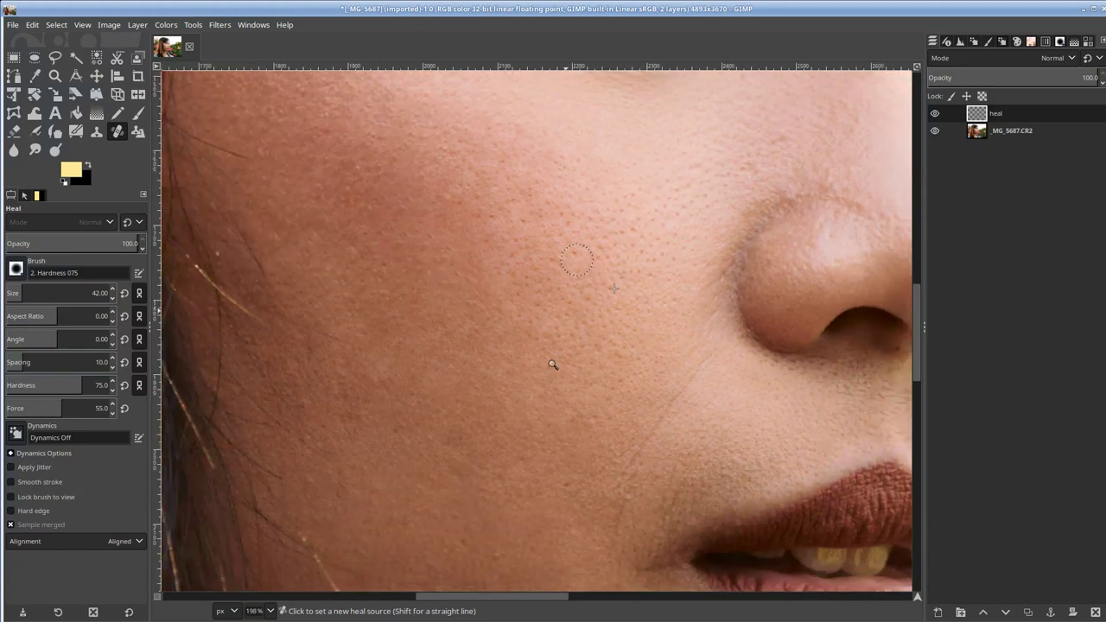
scroll(585, 239, "up", 3)
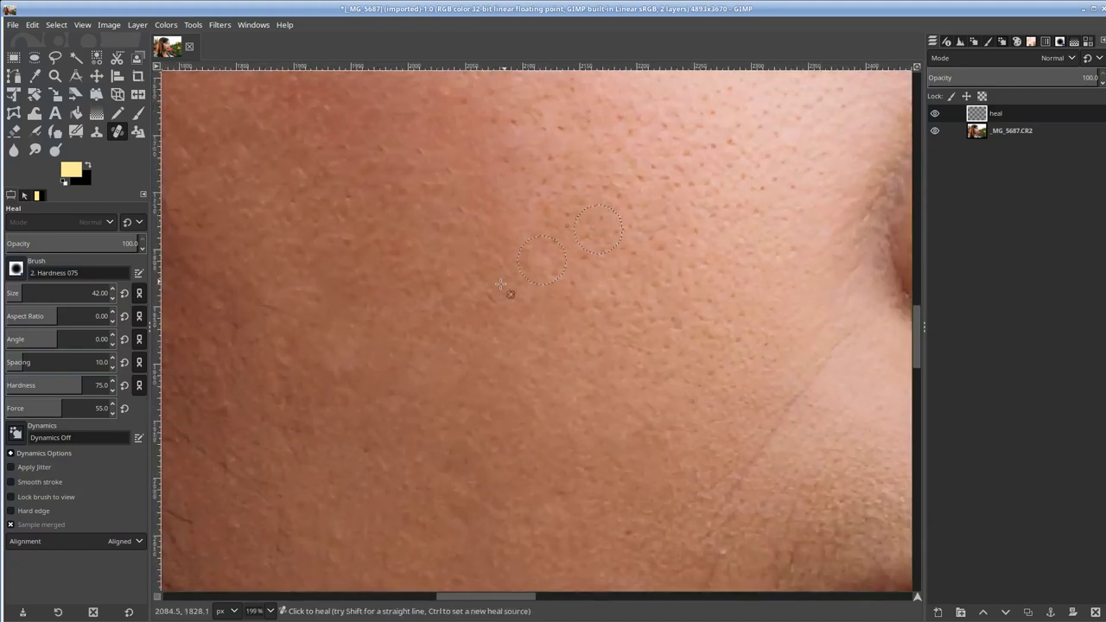
key("ctrl")
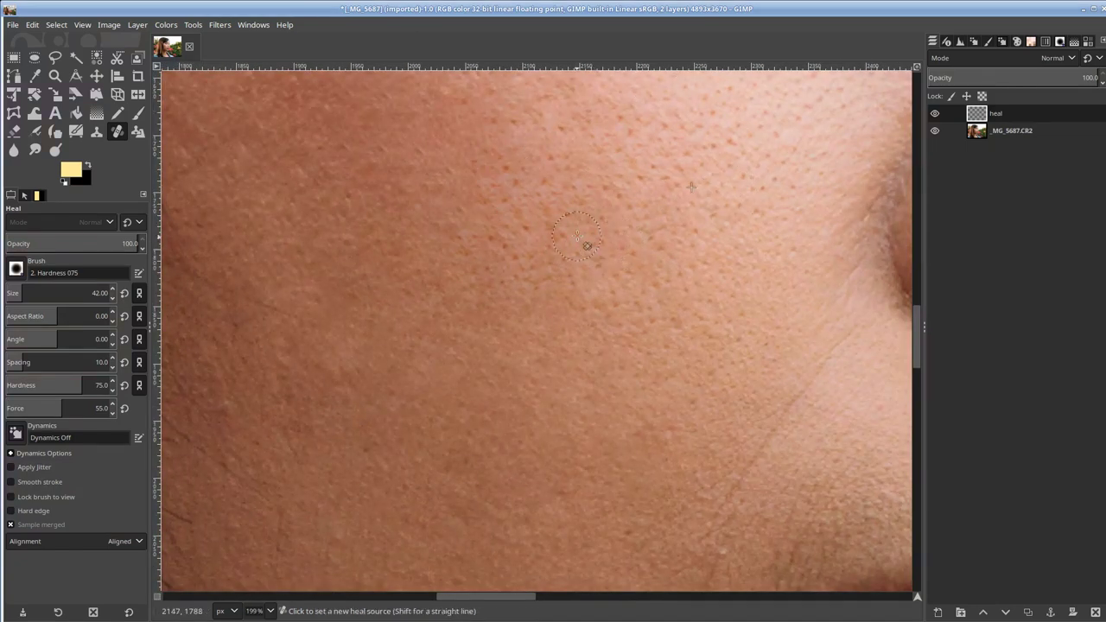
scroll(551, 257, "down", 3)
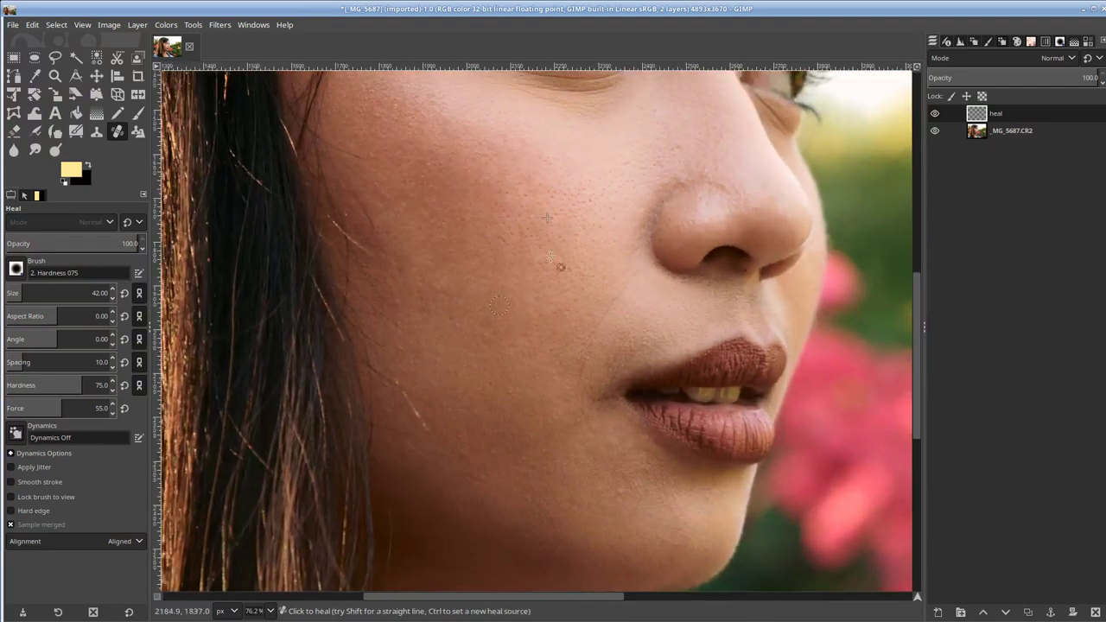
scroll(536, 204, "down", 4)
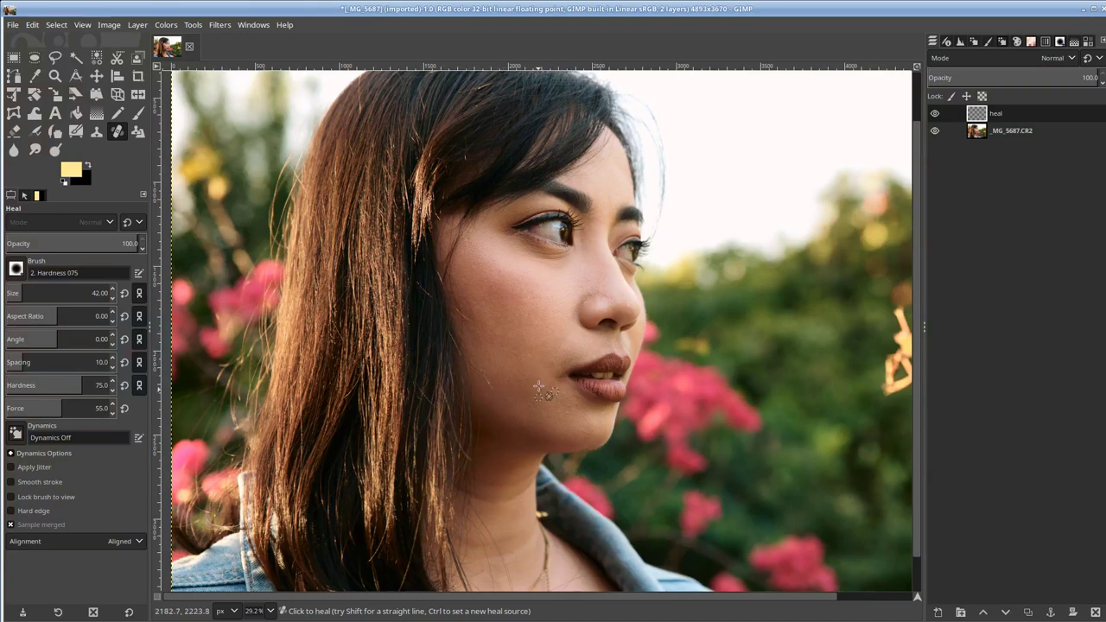
scroll(543, 316, "down", 3)
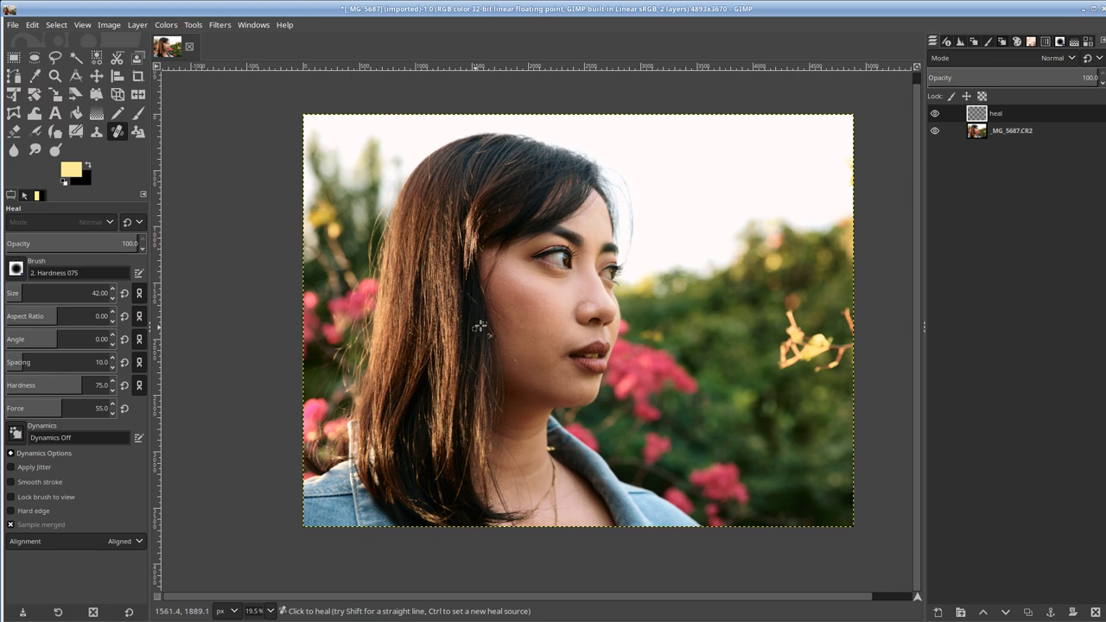
scroll(566, 293, "up", 3)
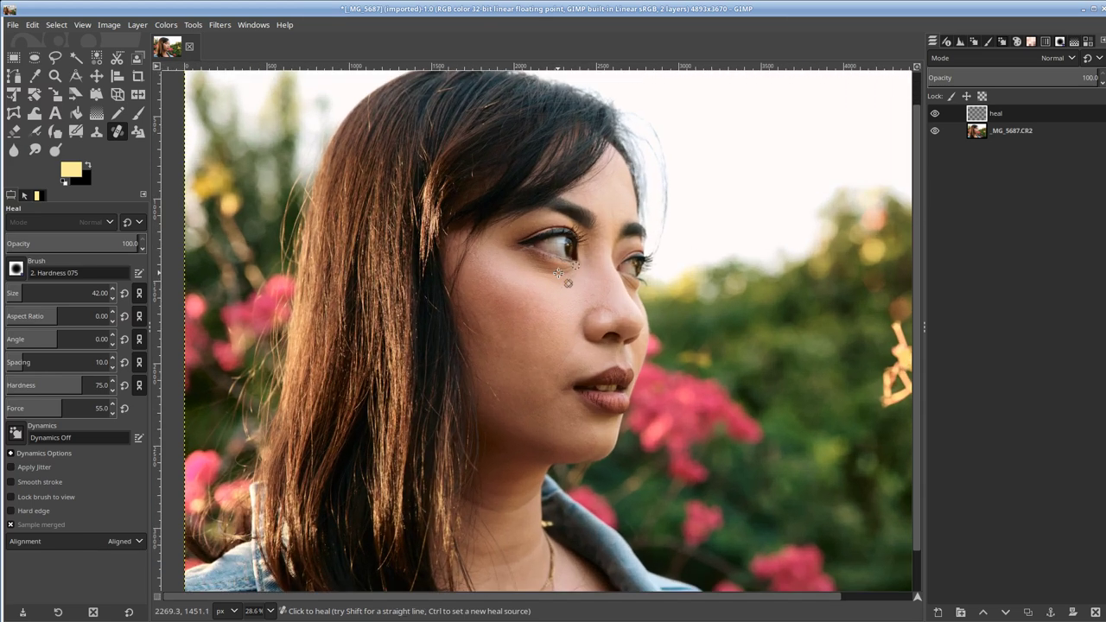
scroll(570, 301, "down", 2)
scroll(574, 304, "down", 8)
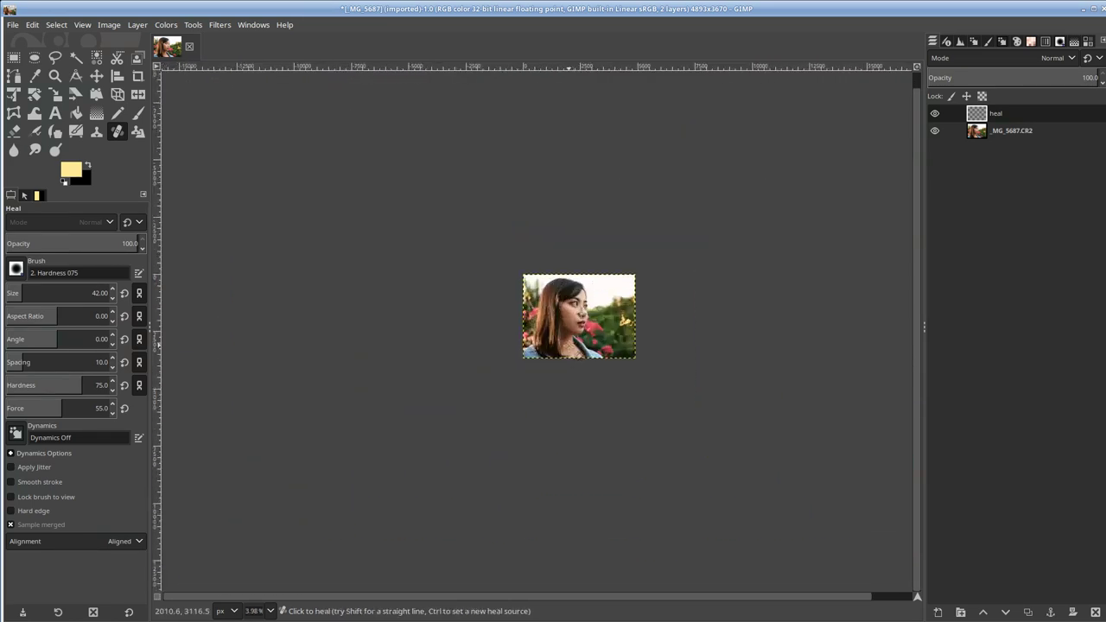
scroll(605, 308, "up", 3)
scroll(605, 307, "up", 6)
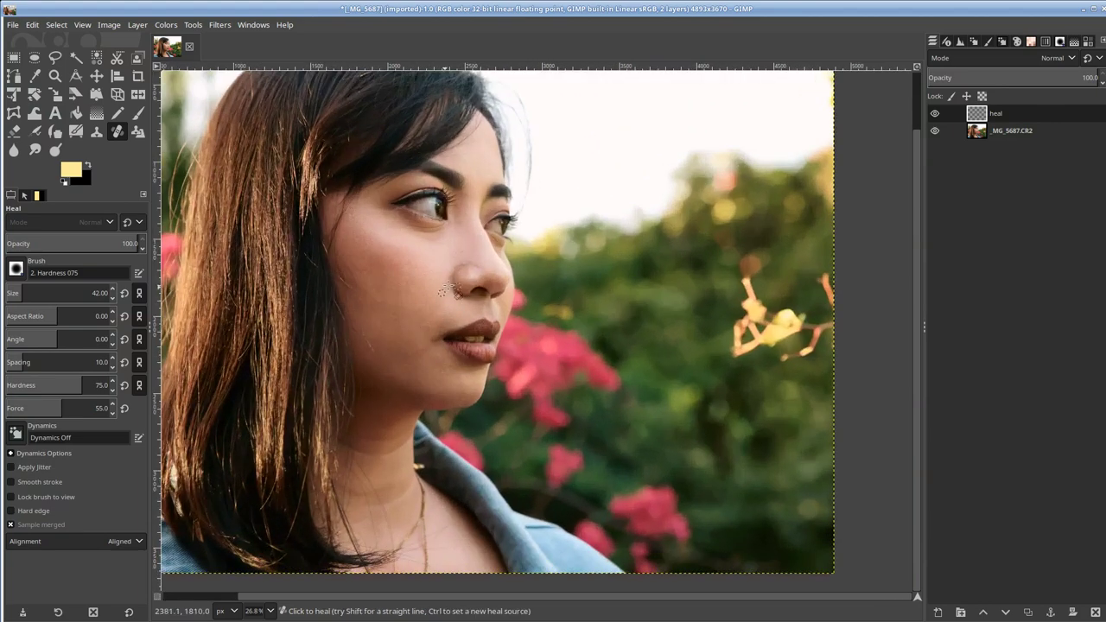
scroll(466, 285, "down", 3)
scroll(475, 289, "up", 2)
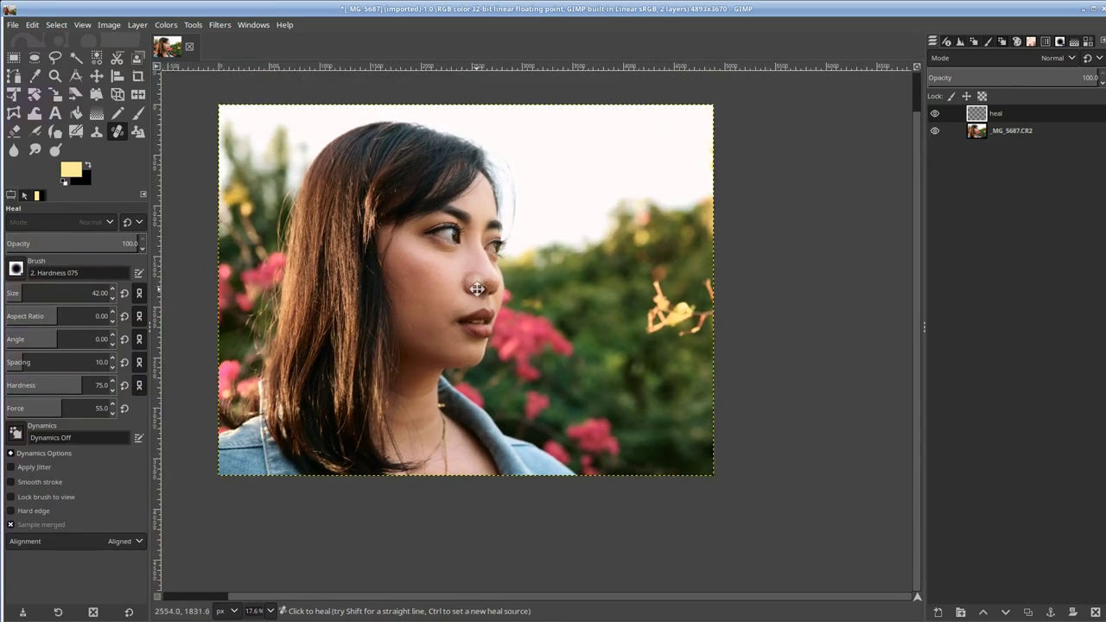
Heal the fine crease running from beside the nostril toward the corner of the mouth, sampling the adjacent cheek skin.
scroll(515, 277, "up", 2)
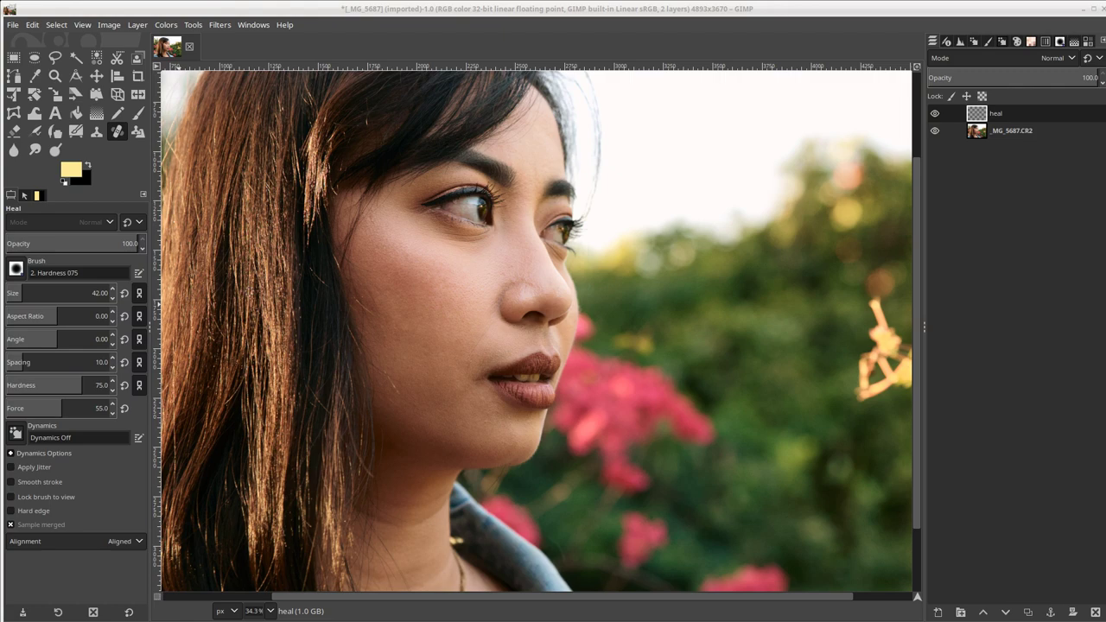
scroll(476, 348, "up", 3)
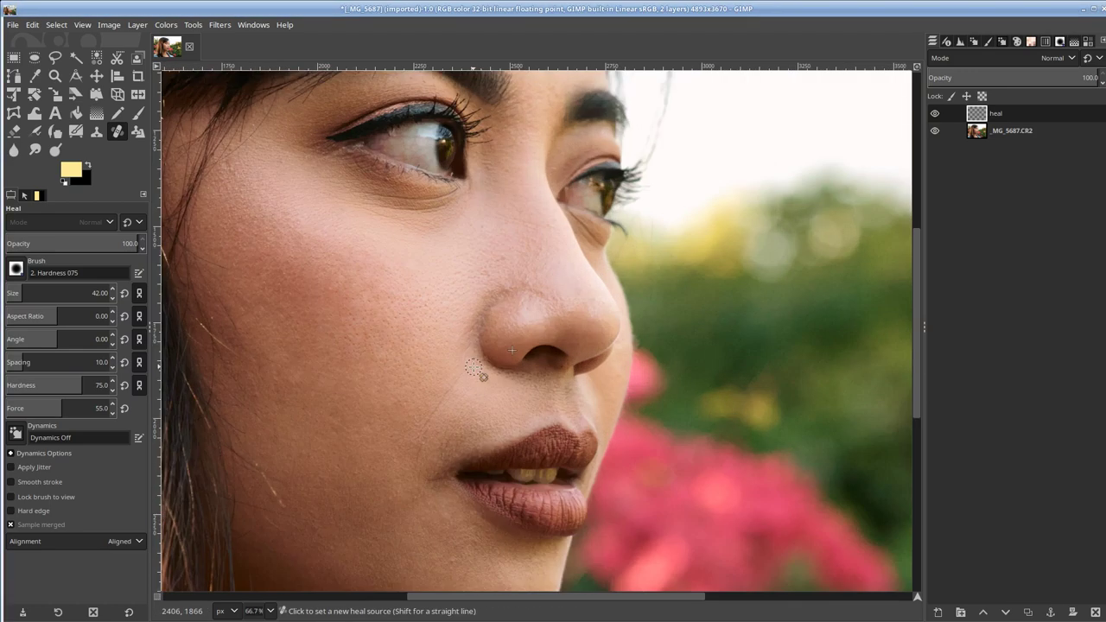
scroll(469, 406, "up", 1)
scroll(451, 439, "down", 3)
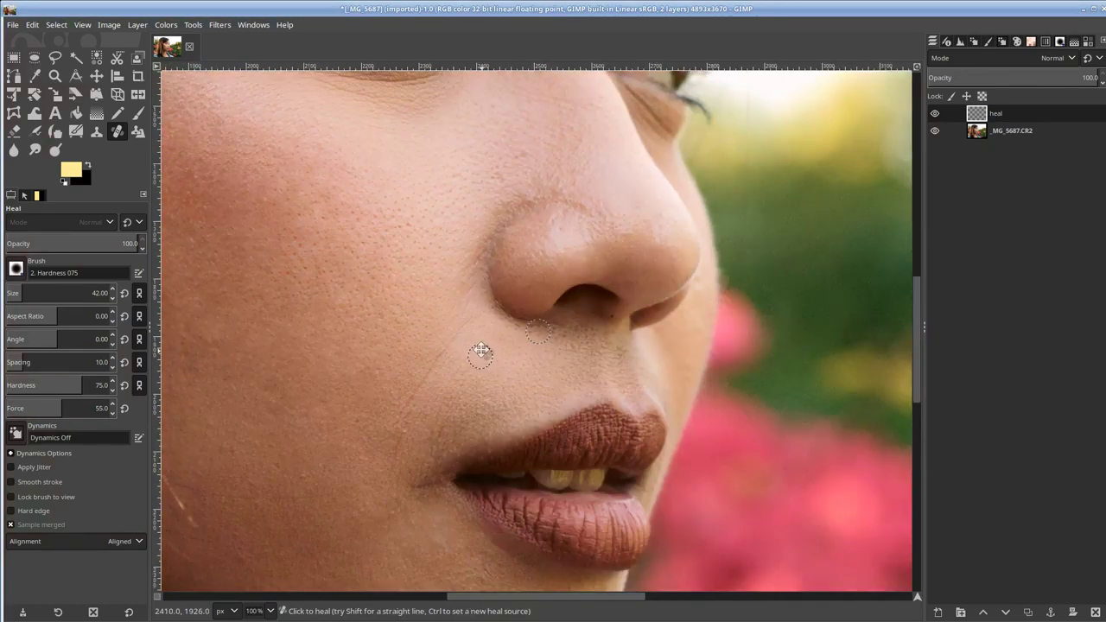
scroll(475, 367, "up", 2)
scroll(464, 366, "down", 1)
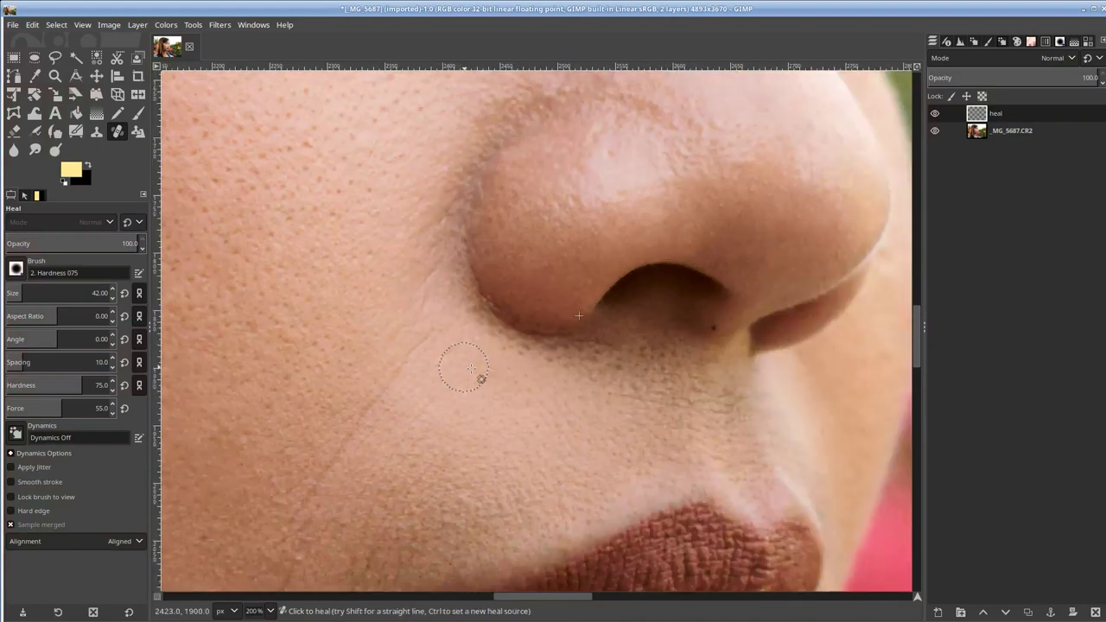
left_click_drag(488, 402, 578, 273)
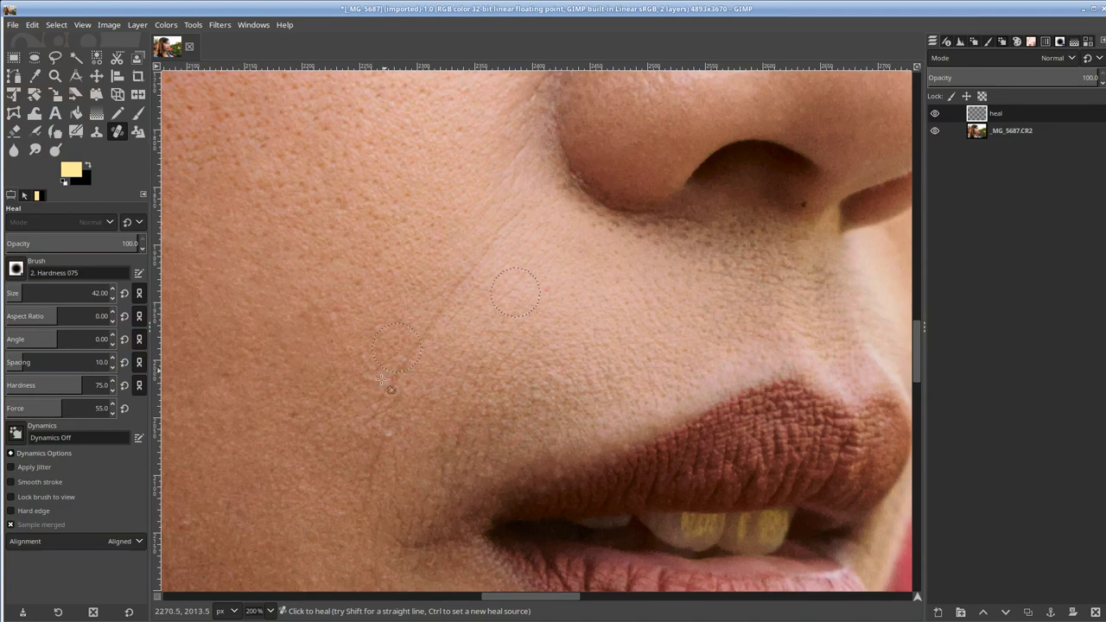
left_click(429, 218, "ctrl")
left_click_drag(500, 226, 465, 279)
mouse_move(437, 369)
left_mouse_down()
mouse_move(398, 371)
mouse_move(377, 470)
left_mouse_up()
left_click_drag(394, 360, 437, 264)
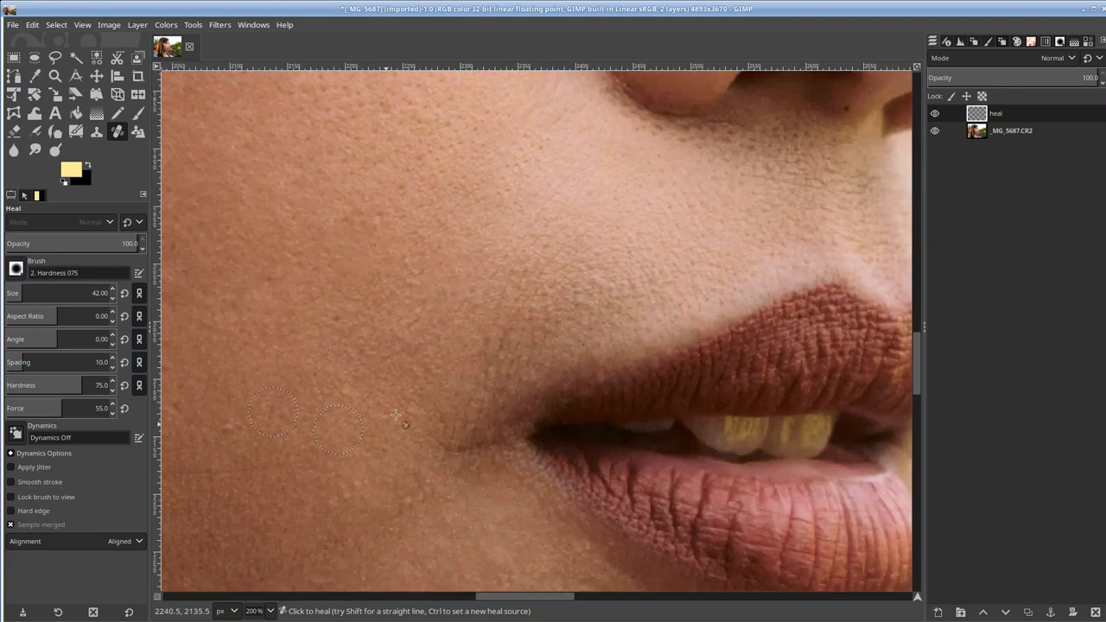
Review the healed crease beside the mouth up close and in the full portrait.
scroll(435, 353, "up", 3)
scroll(434, 352, "right", 2)
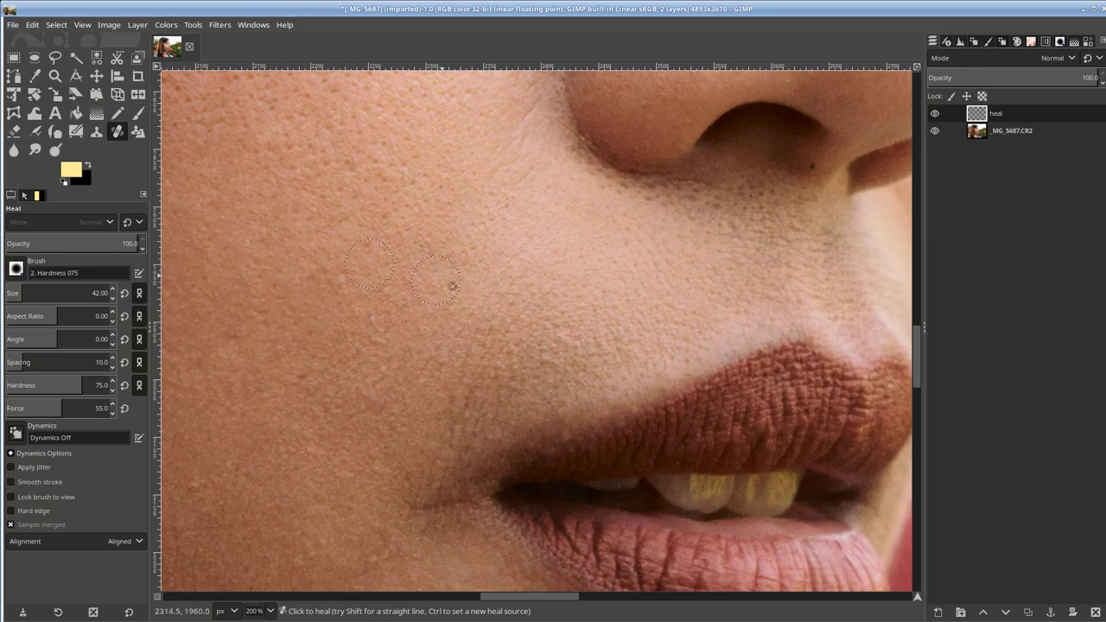
scroll(509, 187, "down", 5)
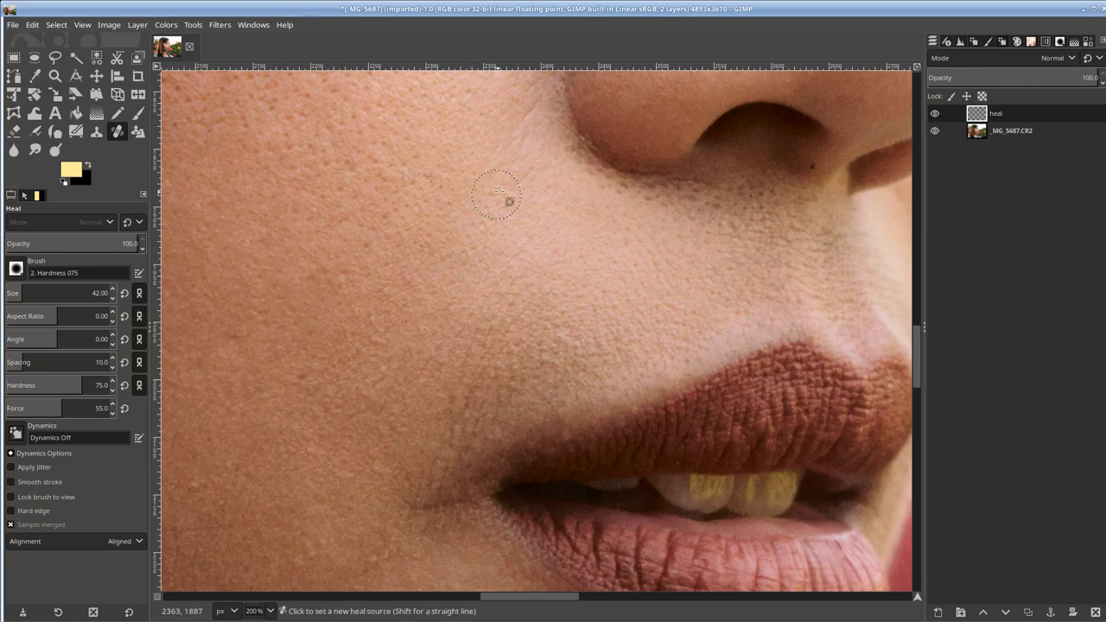
scroll(497, 198, "down", 10)
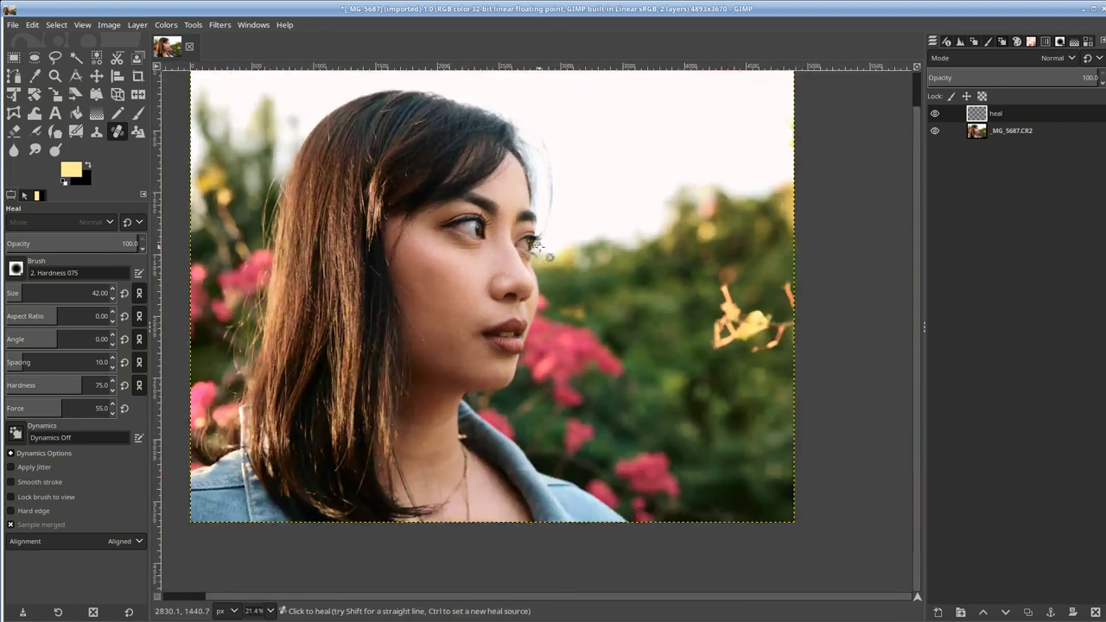
scroll(537, 249, "down", 2)
scroll(514, 277, "up", 3)
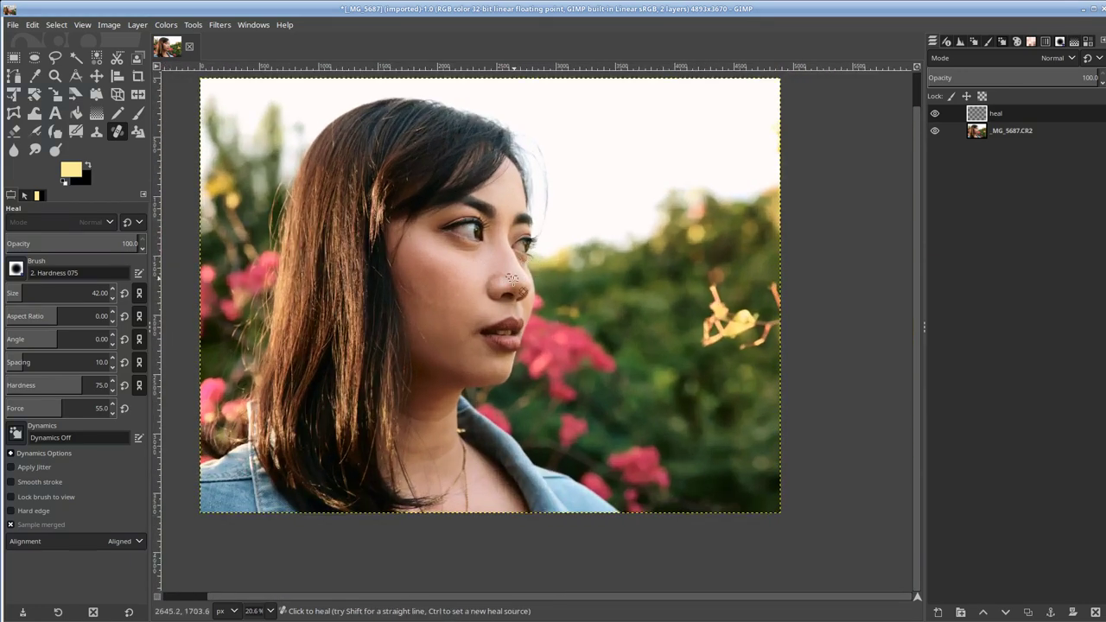
Try healing the shadowed crease around the nostril wing at 64.5 opacity, sampling the skin on the side of the nose.
scroll(512, 278, "up", 7)
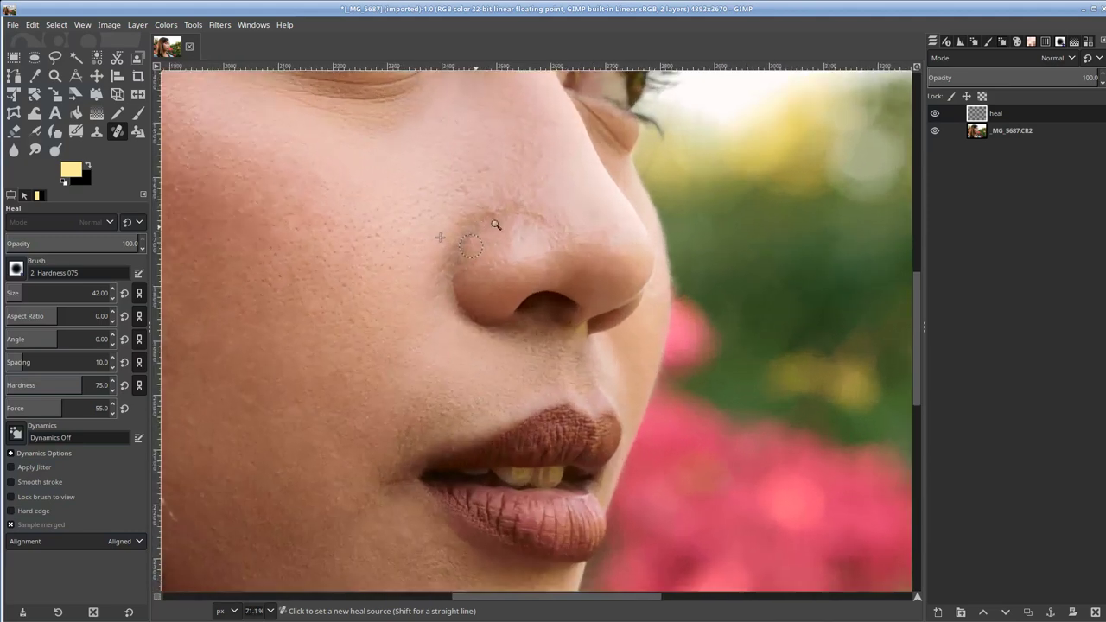
scroll(495, 225, "up", 4)
left_click_drag(503, 256, 485, 357)
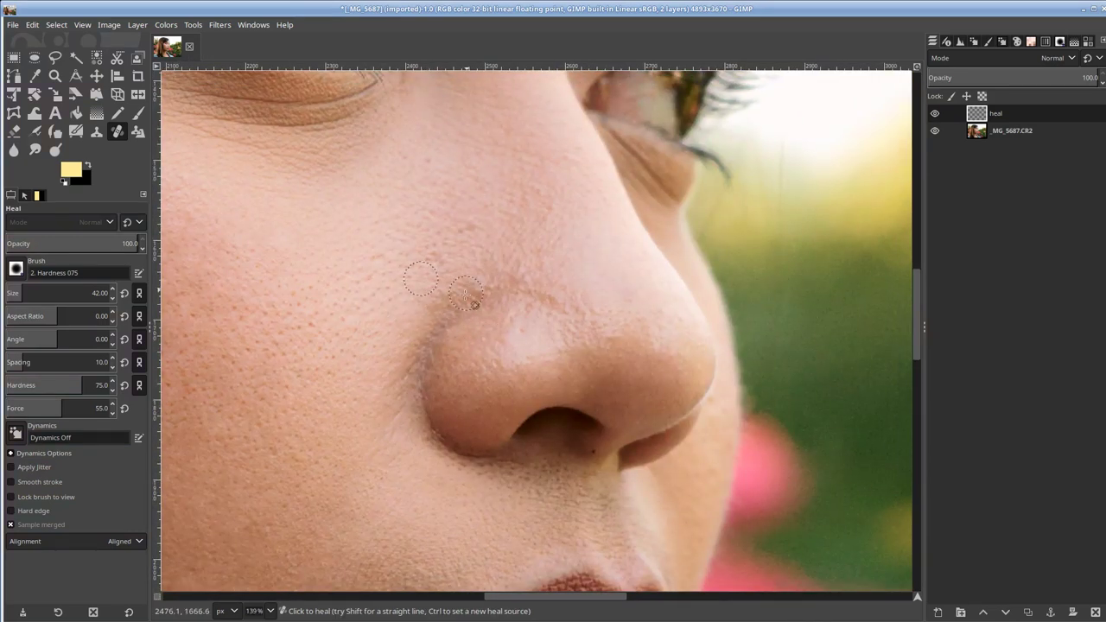
scroll(480, 285, "up", 4)
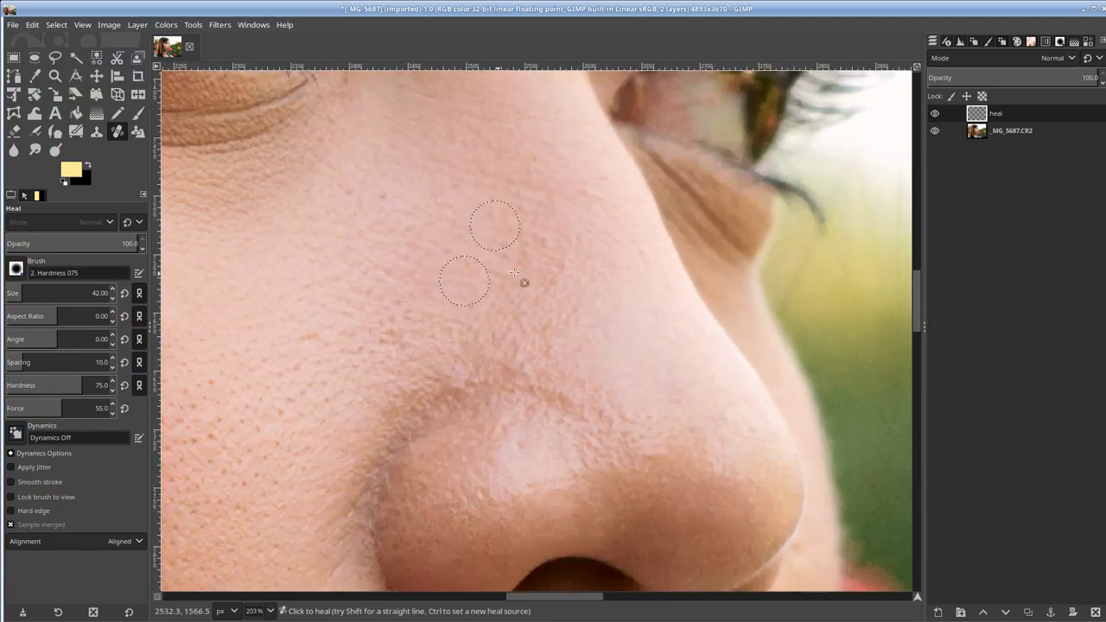
left_click(536, 338, "ctrl")
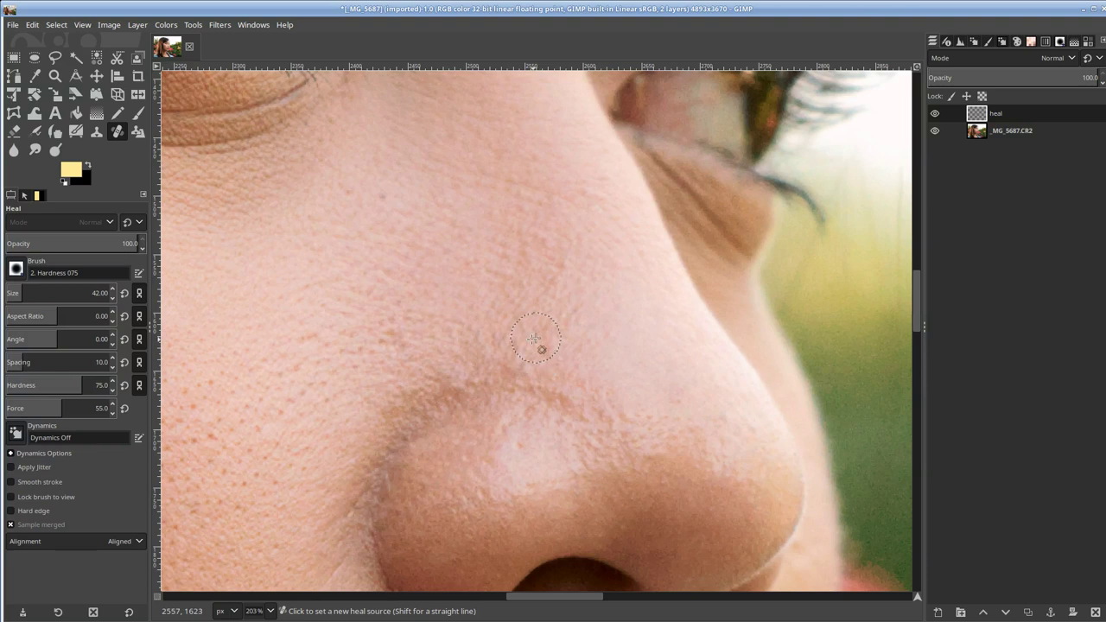
left_click(90, 244)
mouse_move(578, 397)
left_mouse_down()
mouse_move(494, 384)
mouse_move(427, 406)
mouse_move(505, 388)
mouse_move(474, 387)
mouse_move(646, 361)
mouse_move(408, 405)
mouse_move(391, 456)
mouse_move(418, 434)
mouse_move(378, 470)
left_mouse_up()
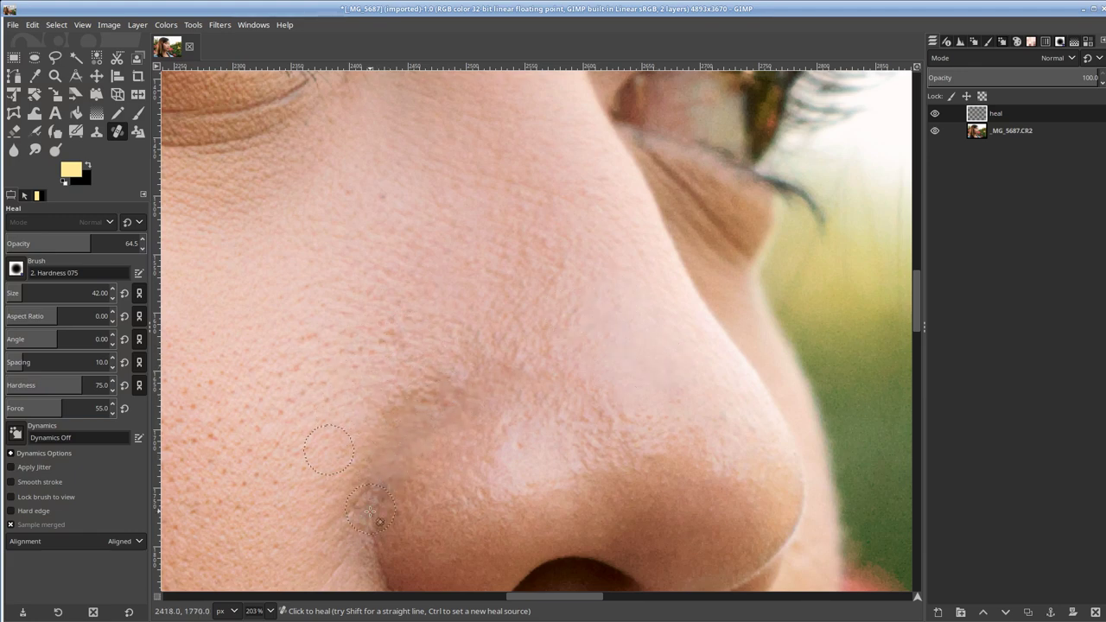
Examine the nose and cheek up close and within the whole face for remaining flaws.
scroll(520, 316, "down", 3)
left_click_drag(505, 538, 502, 596)
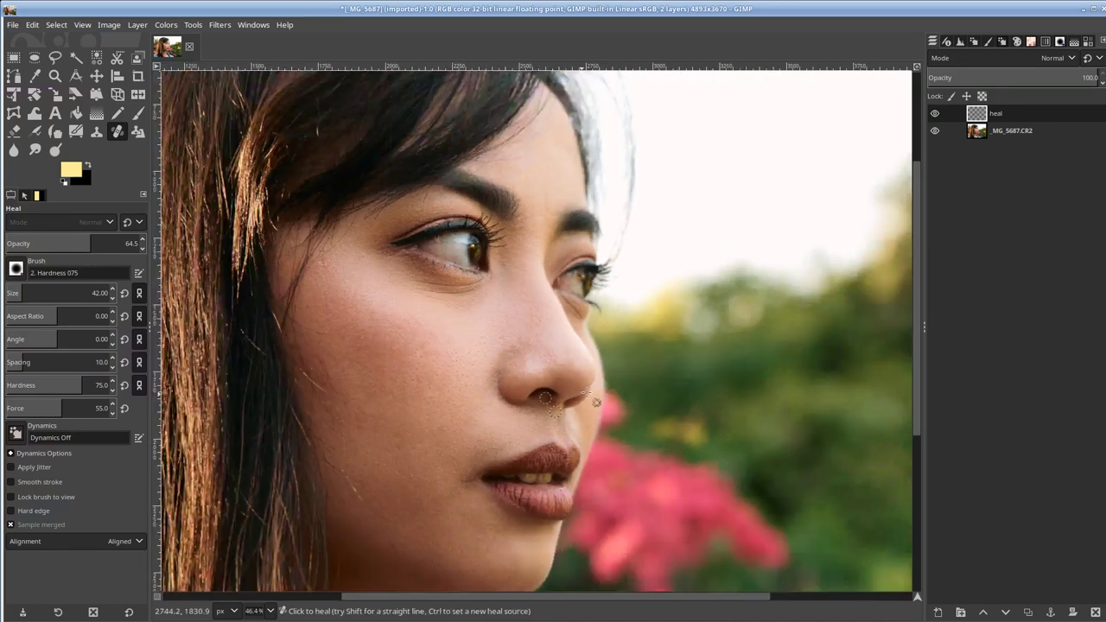
left_click_drag(608, 389, 605, 423)
left_click_drag(585, 350, 623, 282)
scroll(585, 349, "up", 4)
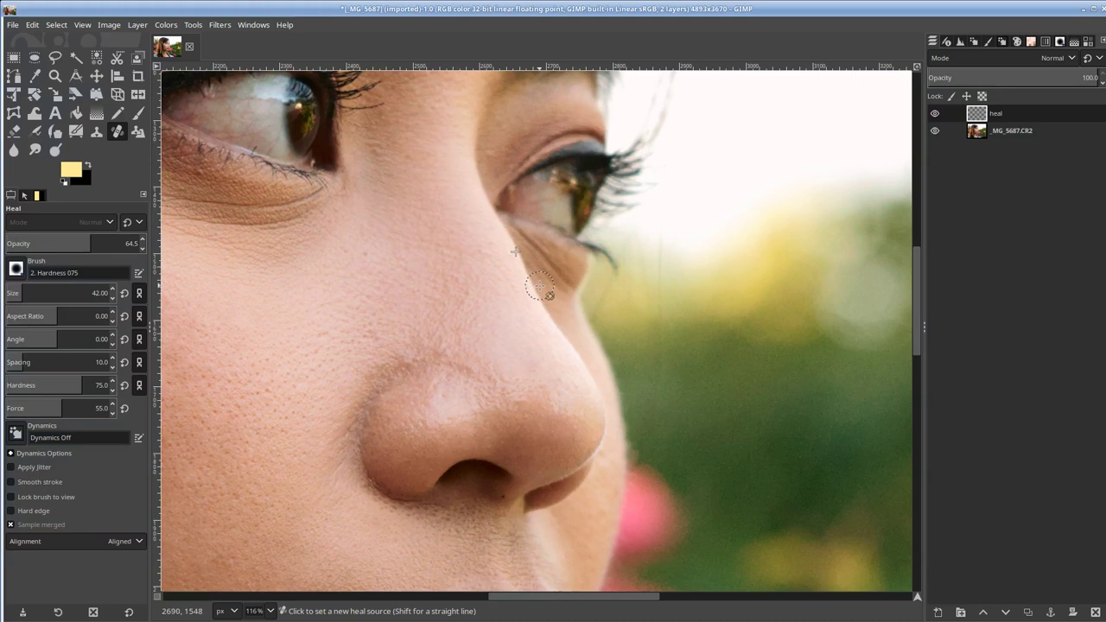
scroll(535, 294, "down", 4)
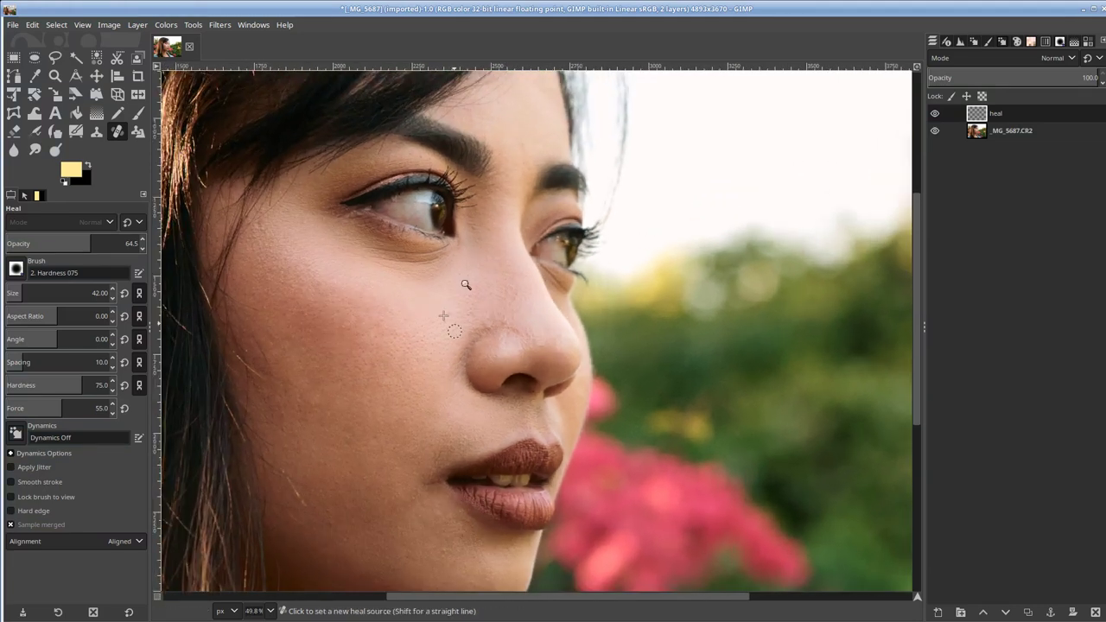
scroll(466, 285, "up", 4)
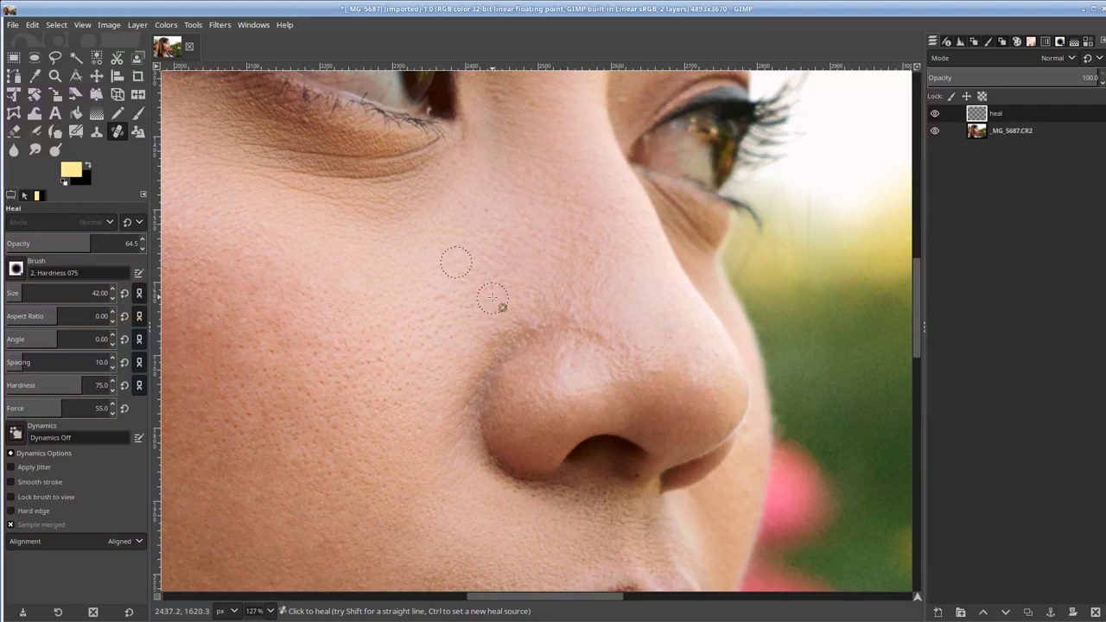
Set the Heal tool's opacity to 100.
left_click(108, 242)
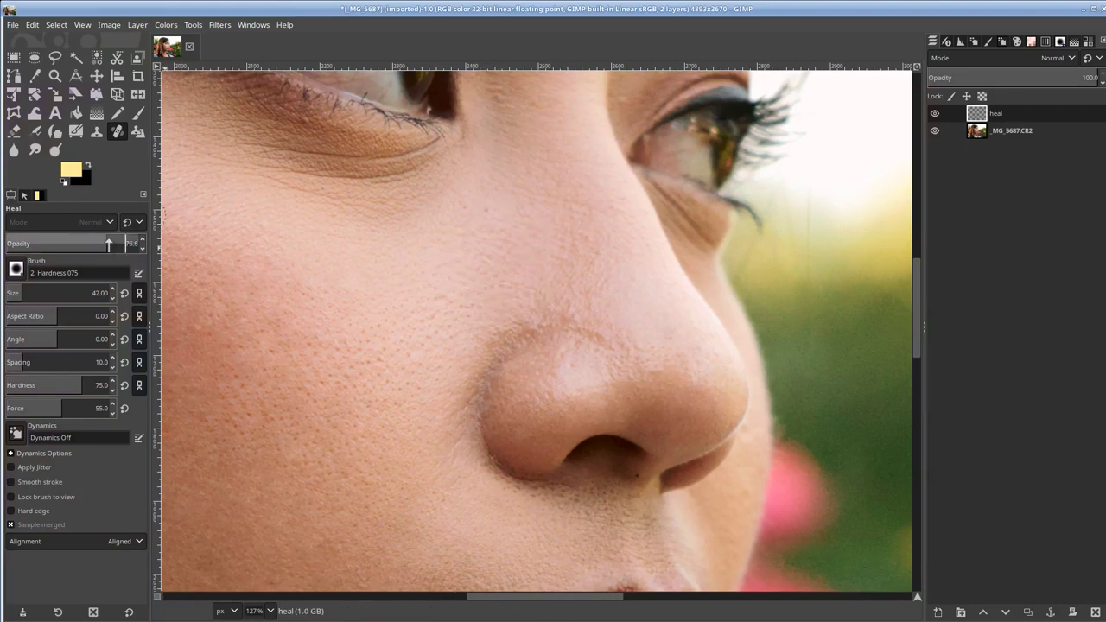
left_click_drag(109, 244, 151, 246)
left_click(476, 262, "ctrl")
scroll(500, 294, "down", 1)
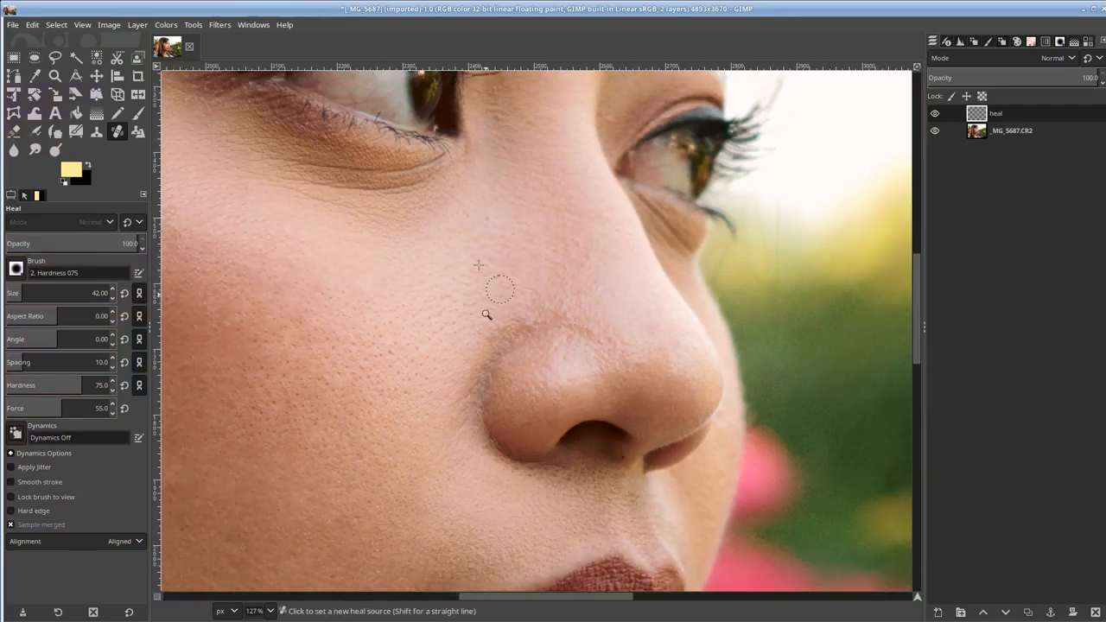
Compare the portrait with and without the heal layer by toggling its visibility, and review the whole retouched face.
scroll(501, 289, "down", 3)
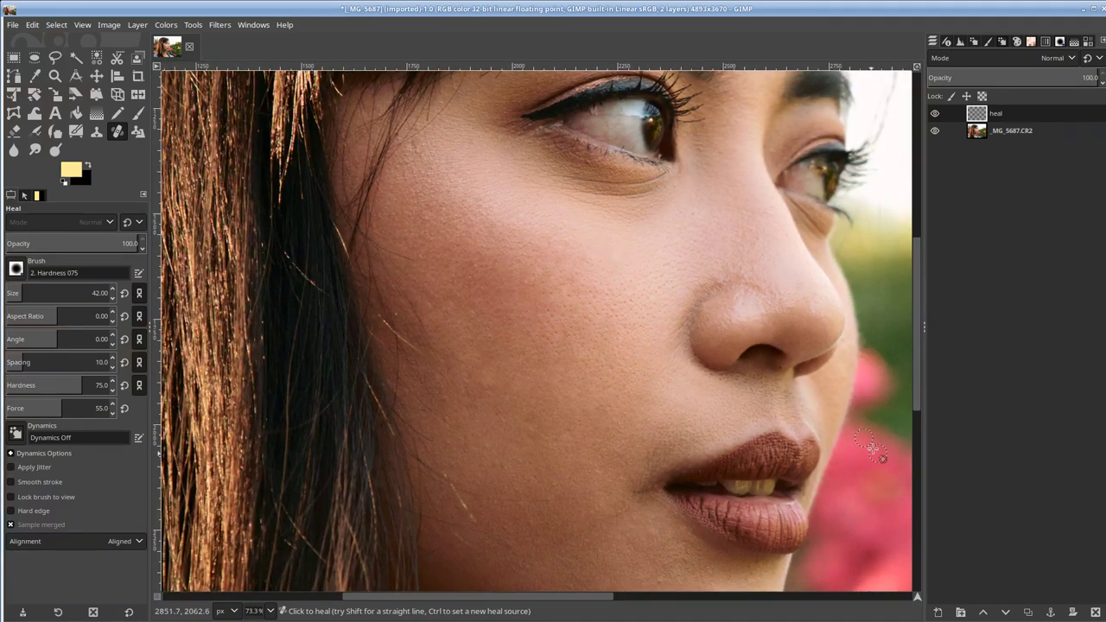
left_click(935, 114)
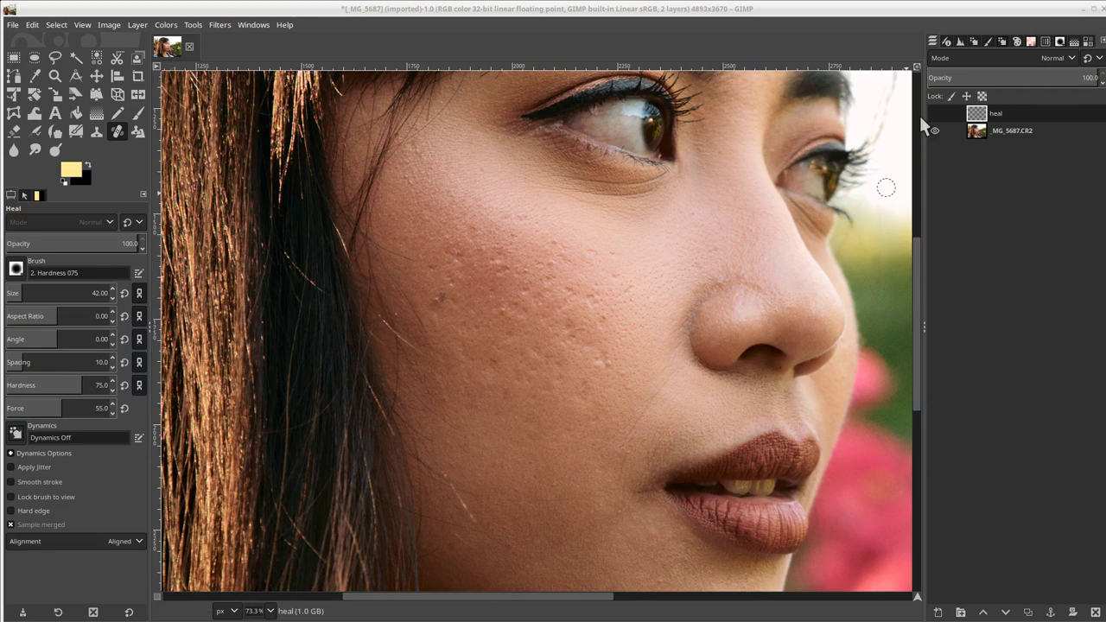
left_click(934, 113)
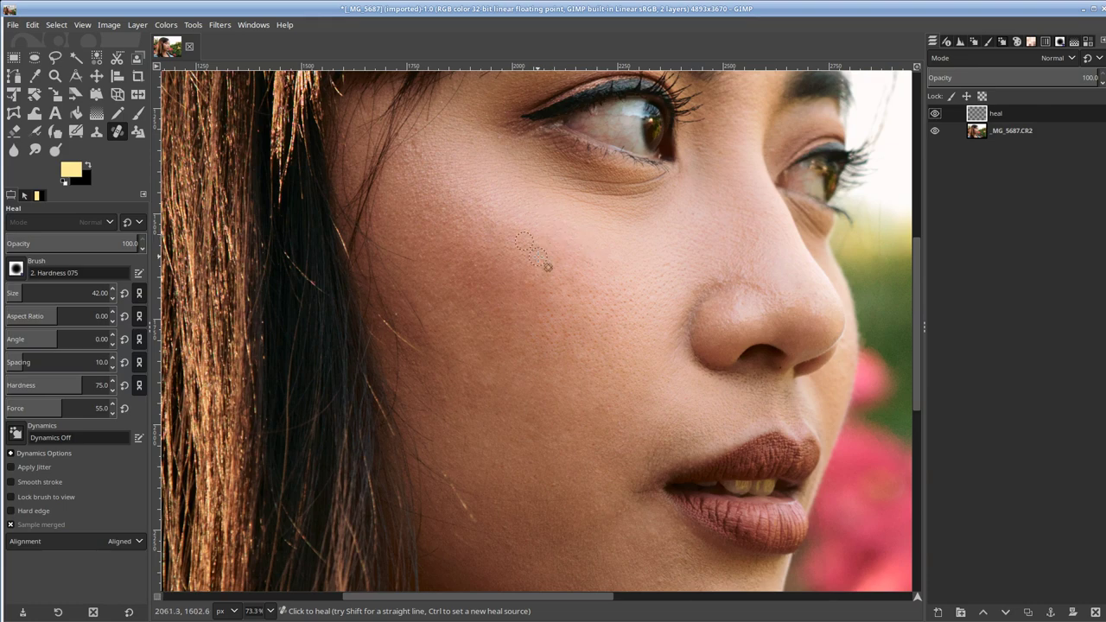
scroll(565, 279, "down", 1)
left_click_drag(567, 278, 401, 315)
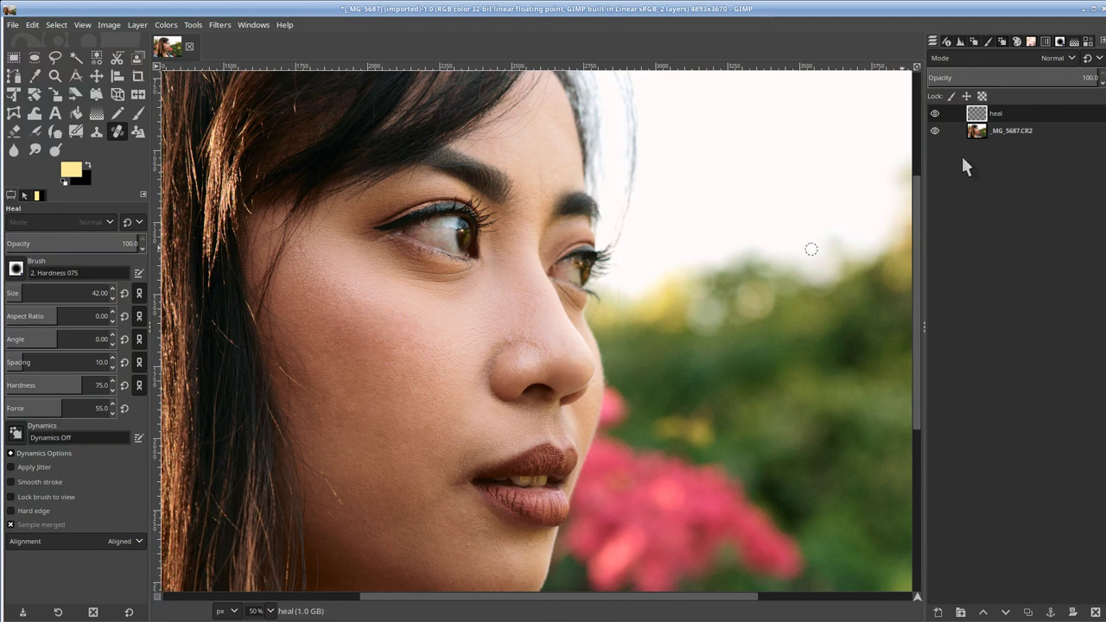
Hide the heal layer and move it beneath the _MG_5687.CR2 layer.
right_click(1007, 116)
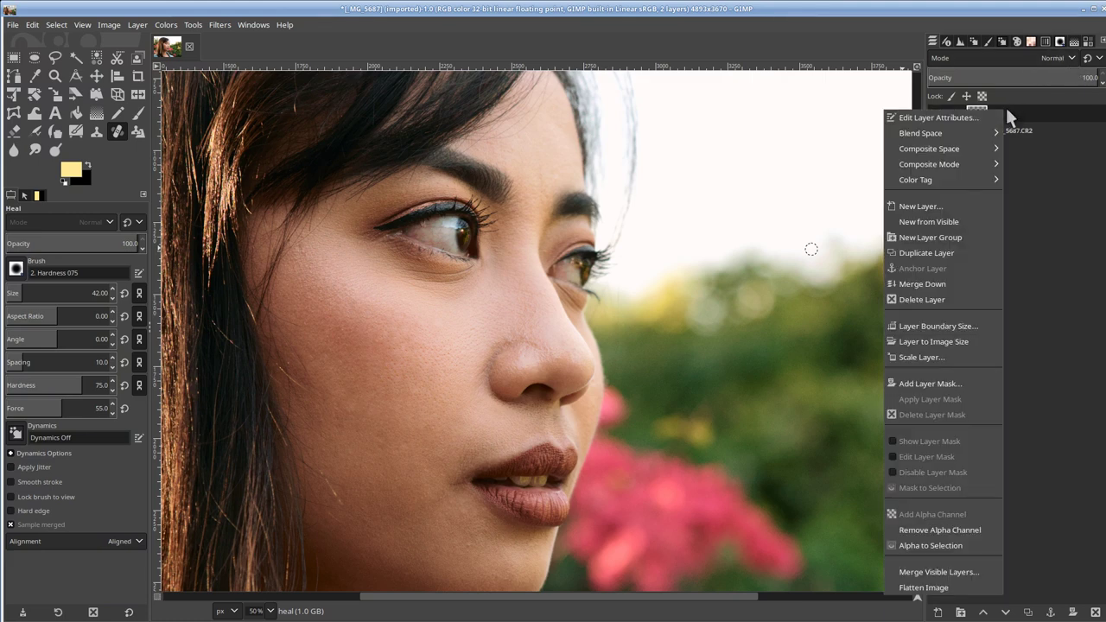
left_click(1043, 150)
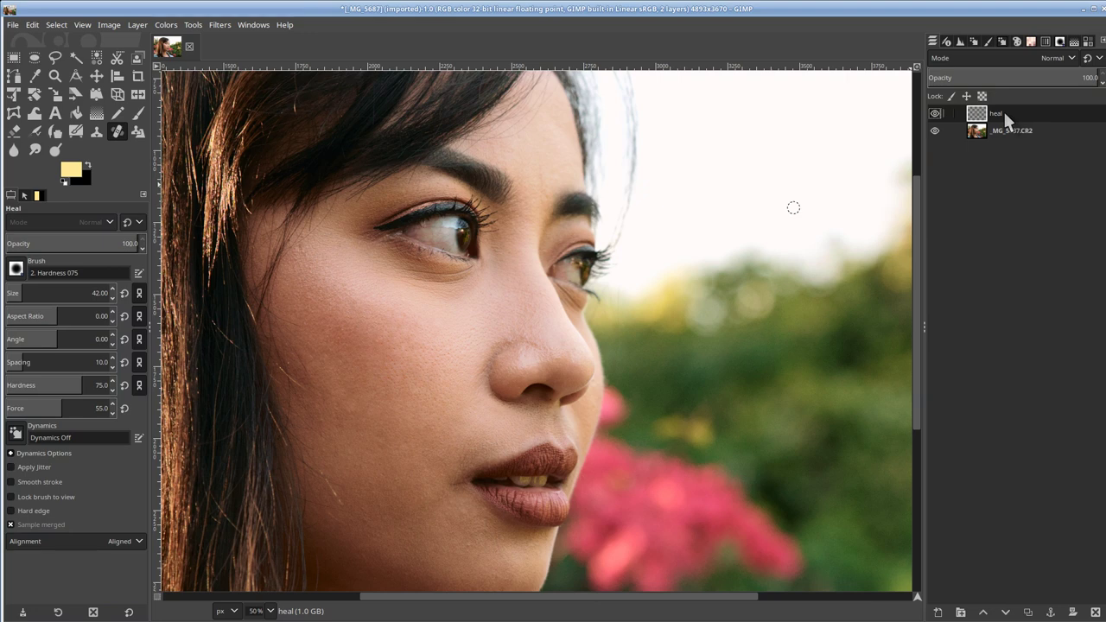
left_click(934, 113)
mouse_move(1004, 113)
left_mouse_down()
mouse_move(1002, 141)
mouse_move(1019, 133)
left_mouse_up()
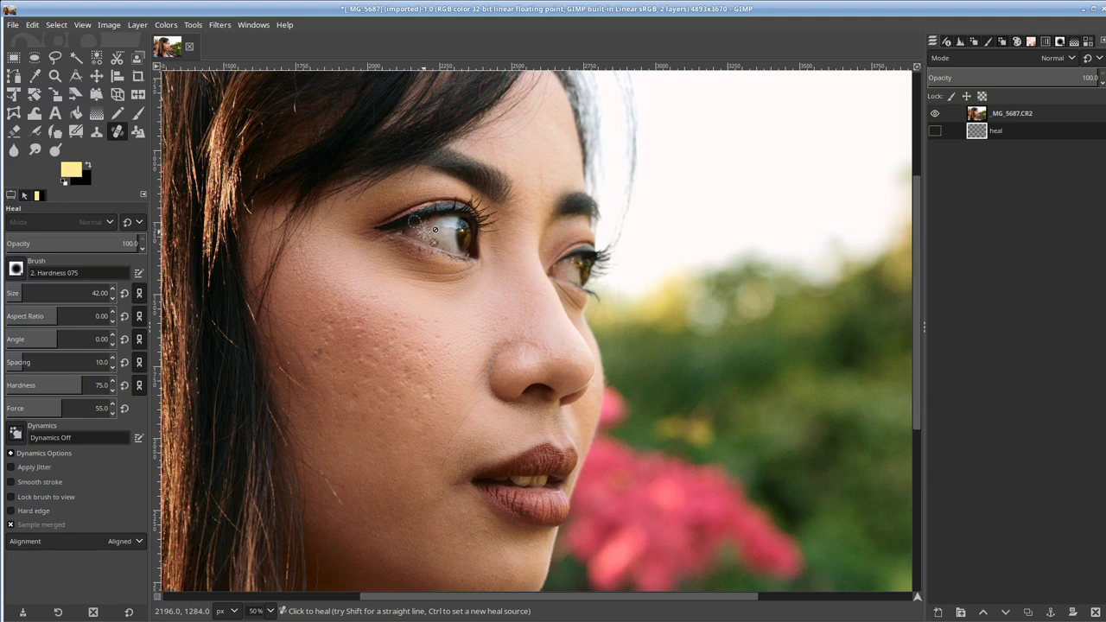
Run Wavelet-decompose on the _MG_5687.CR2 layer with 4 scales and no layer masks on the scale layers.
left_click(1015, 114)
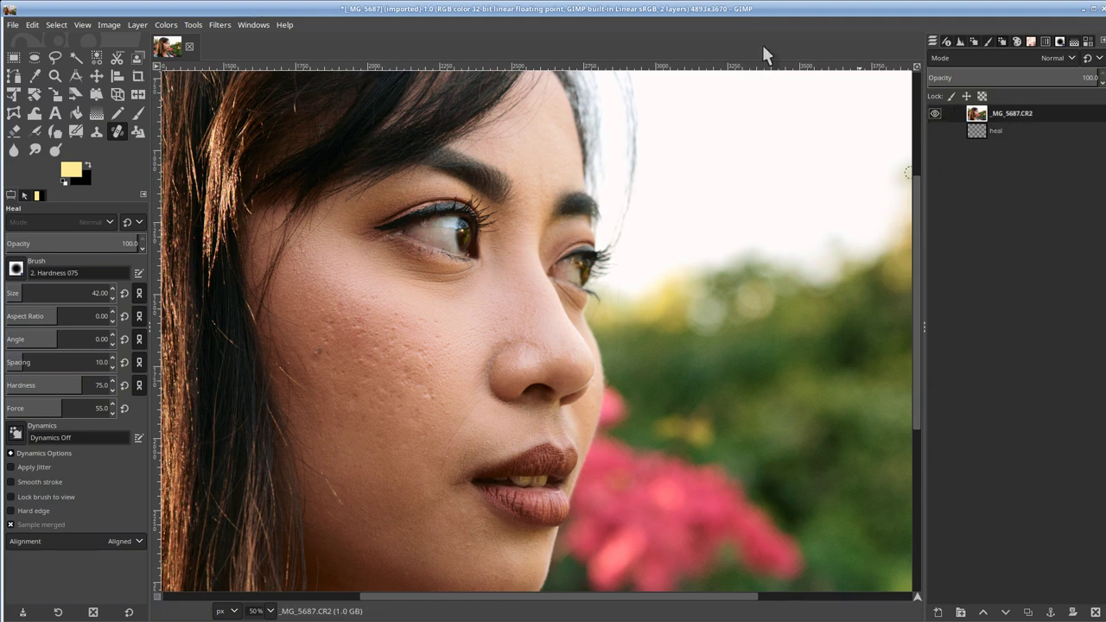
left_click(222, 26)
mouse_move(251, 113)
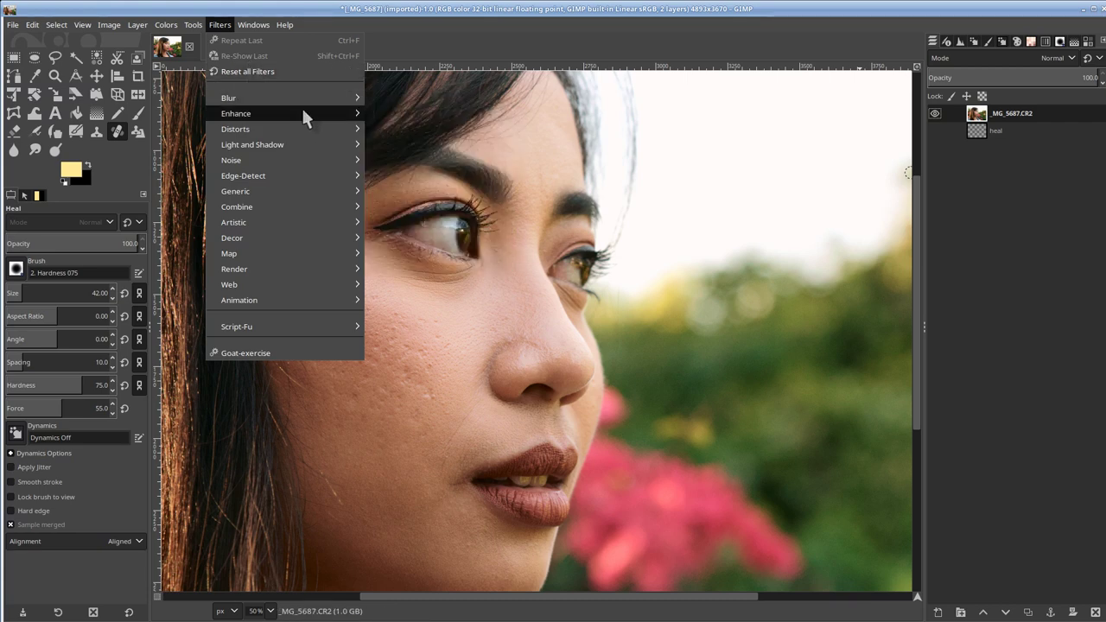
mouse_move(303, 119)
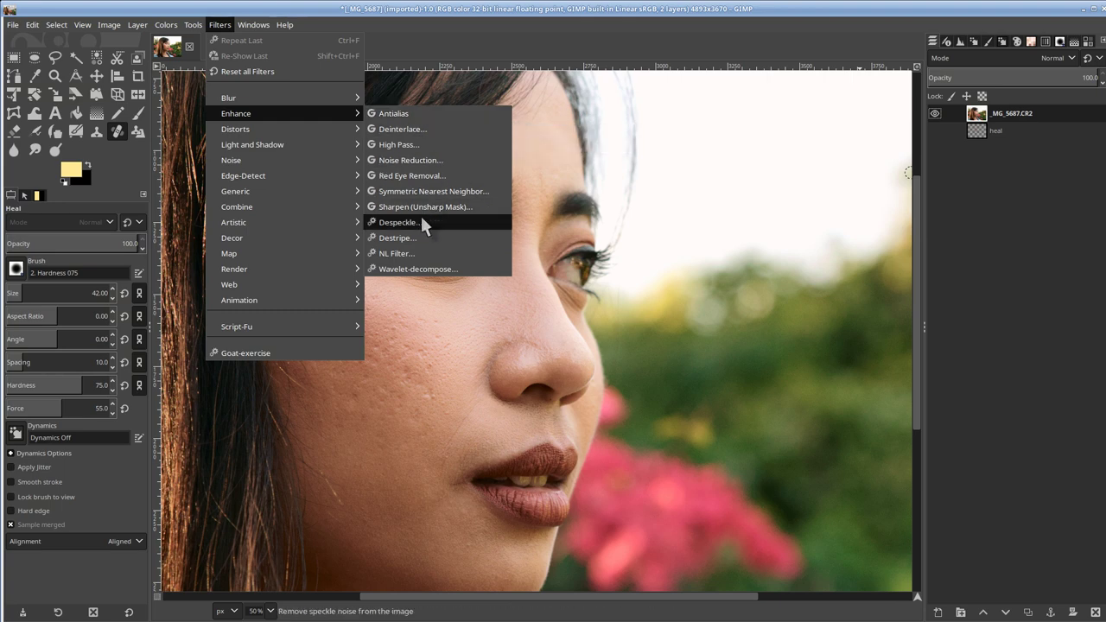
left_click(428, 263)
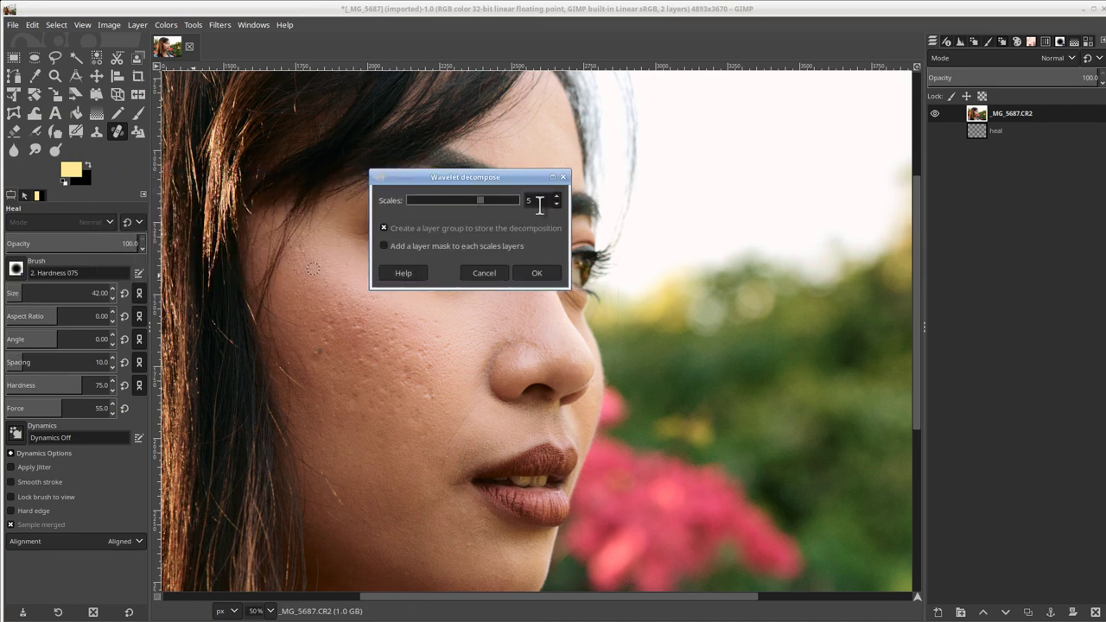
left_click(557, 204)
left_click(557, 205)
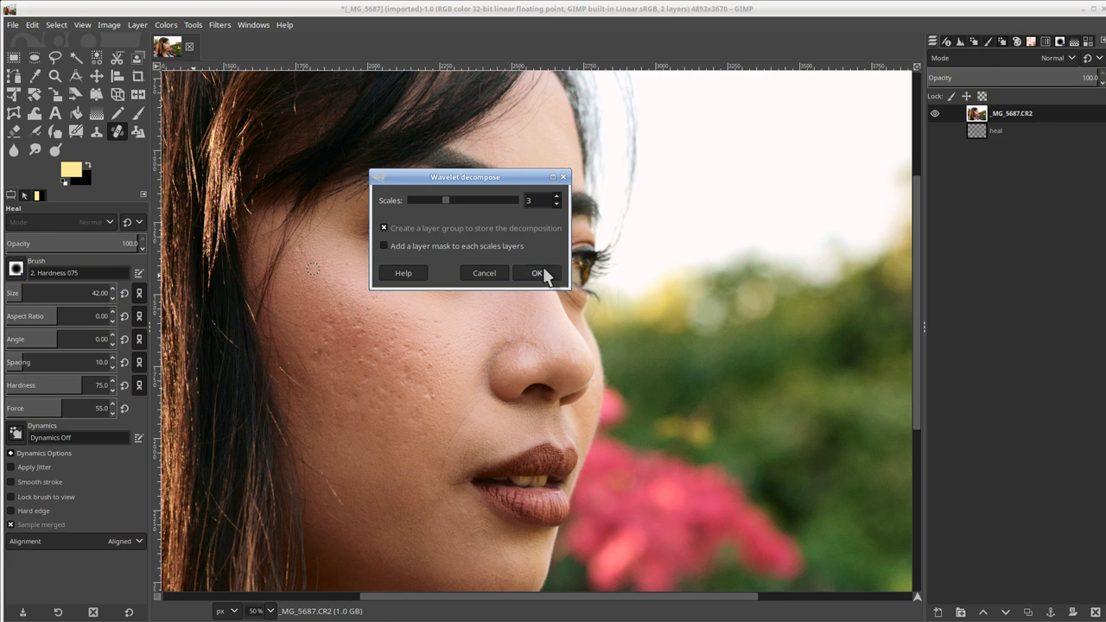
left_click(557, 197)
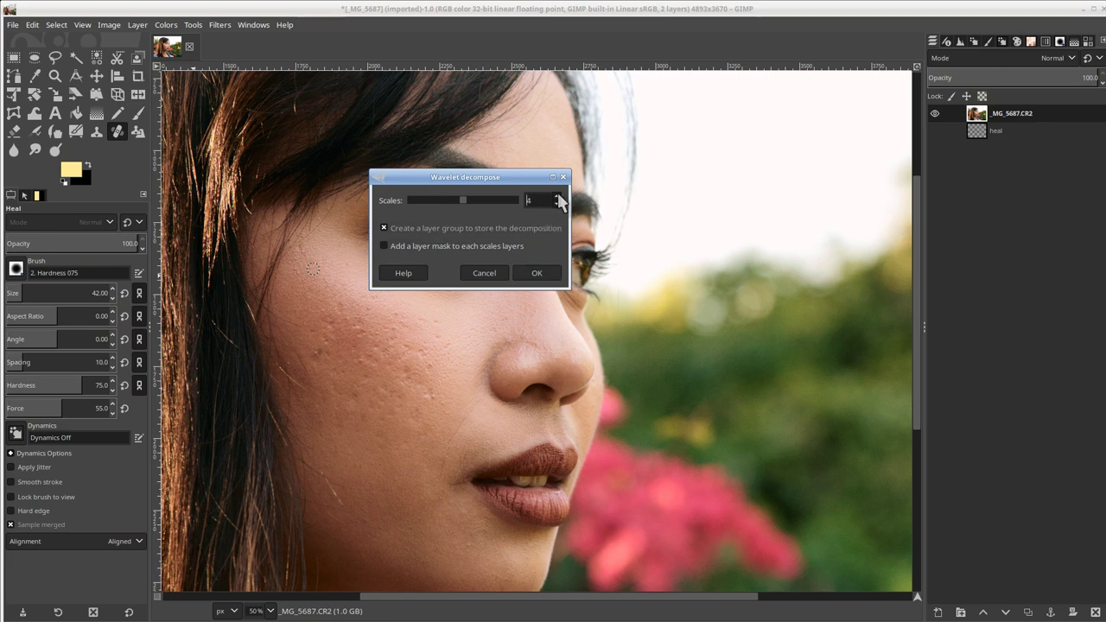
left_click(541, 275)
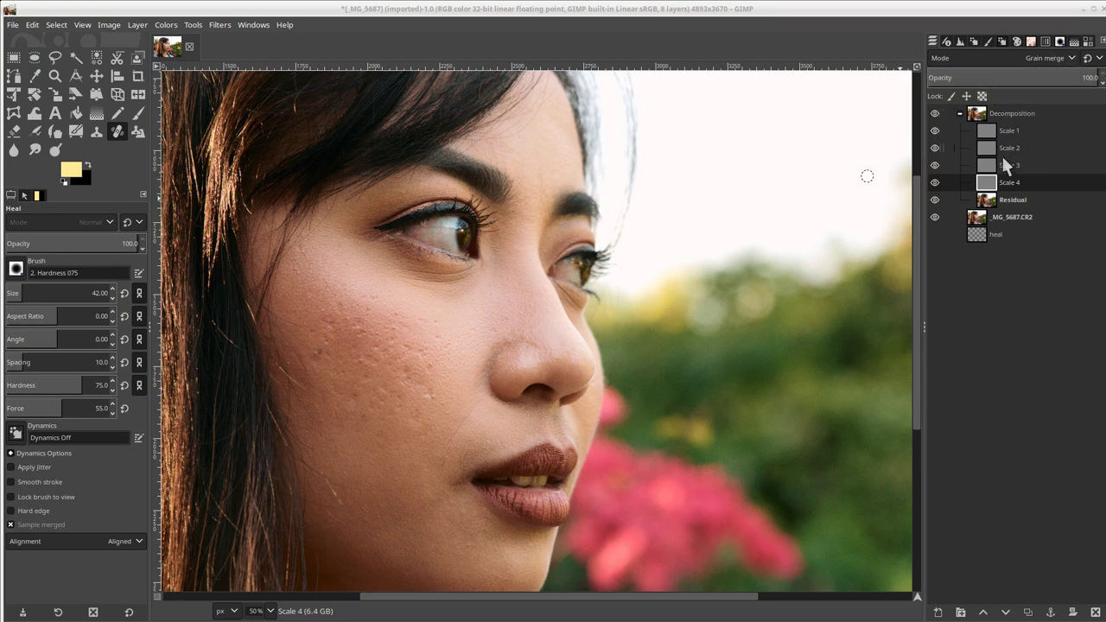
Select the Residual layer and view it alone, examining the skin tones up close and overall, and show the other scales again.
left_click(1017, 200)
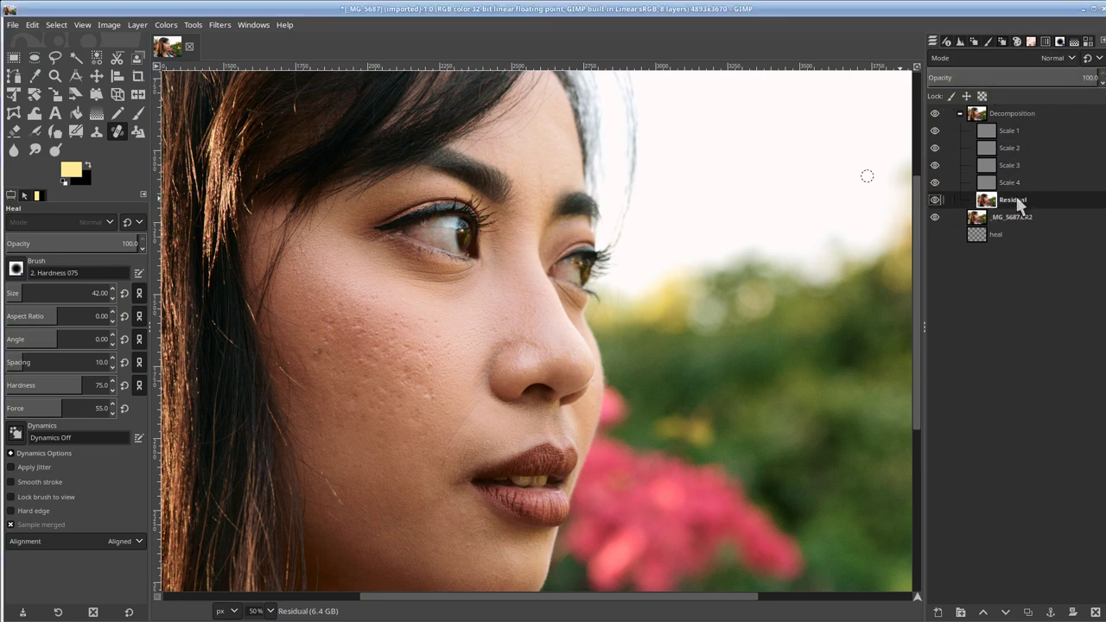
left_click(934, 199, "shift")
scroll(460, 344, "up", 1)
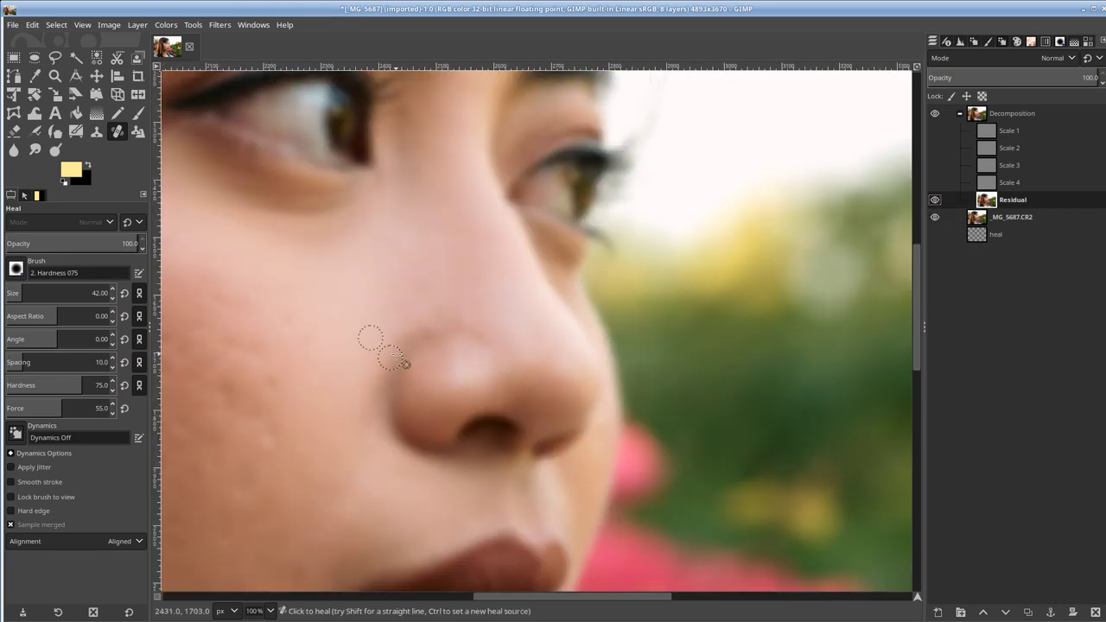
scroll(370, 340, "up", 1)
scroll(633, 293, "down", 3)
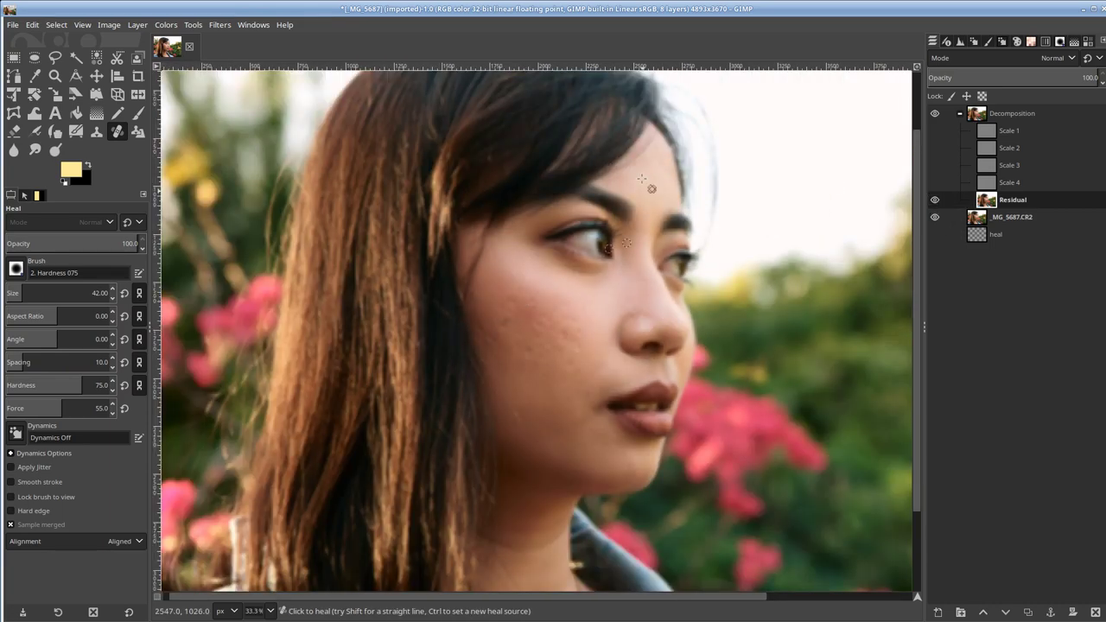
scroll(551, 323, "up", 1)
scroll(551, 323, "up", 1)
left_click(556, 302, "ctrl")
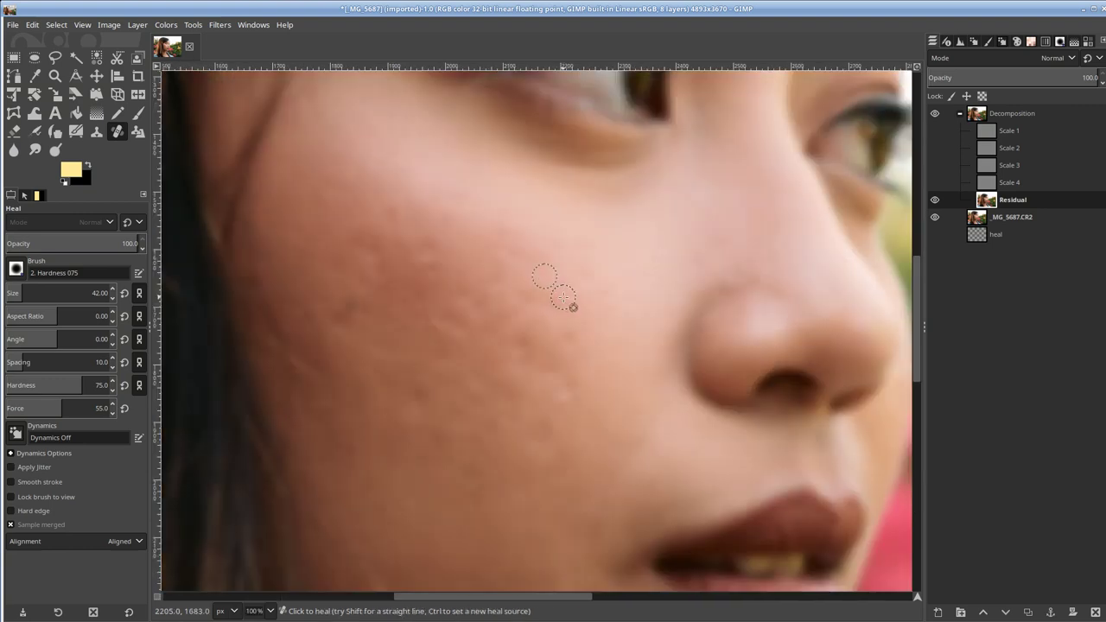
left_click(935, 201, "shift")
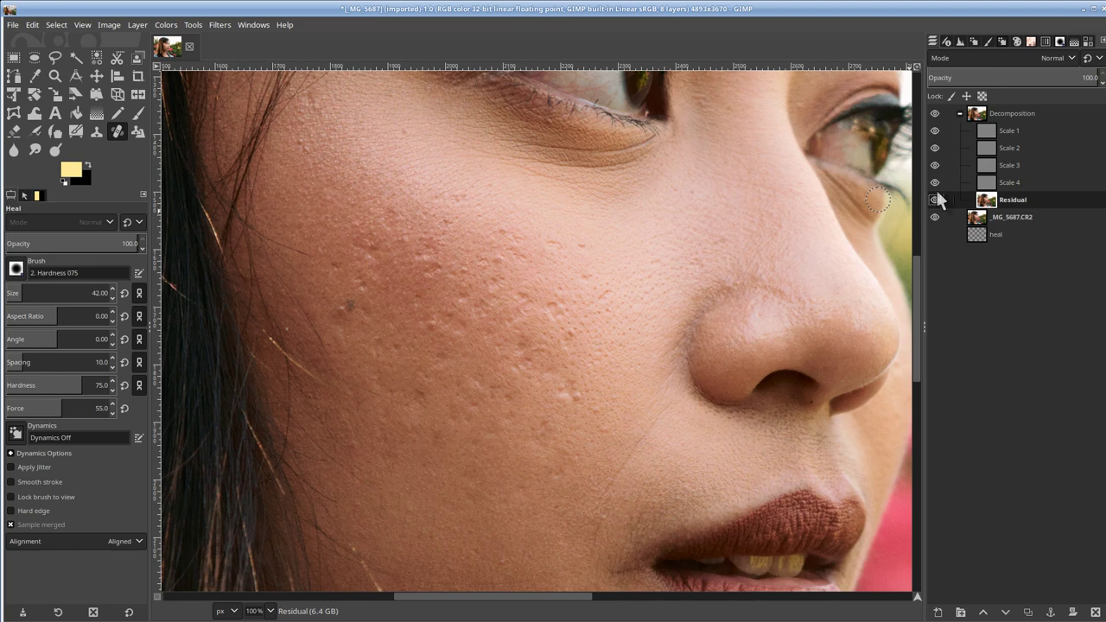
Show only the Scale 4 layer of the decomposition and examine its texture on the cheek and hair.
left_click(935, 183, "shift")
key("minus")
key("minus")
key("minus")
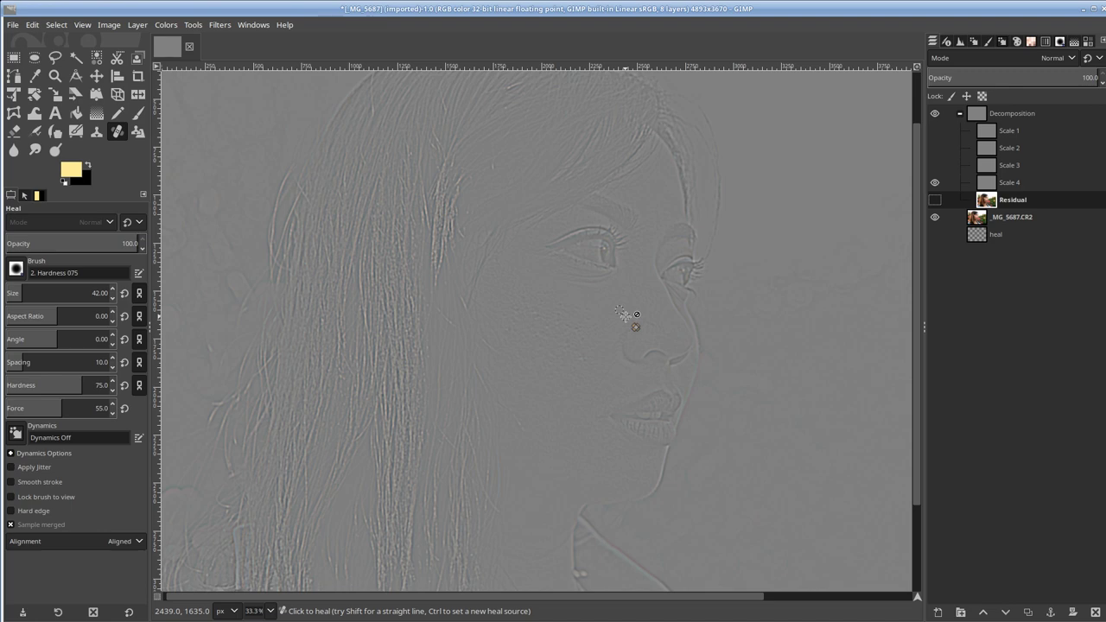
scroll(623, 315, "up", 3, "ctrl")
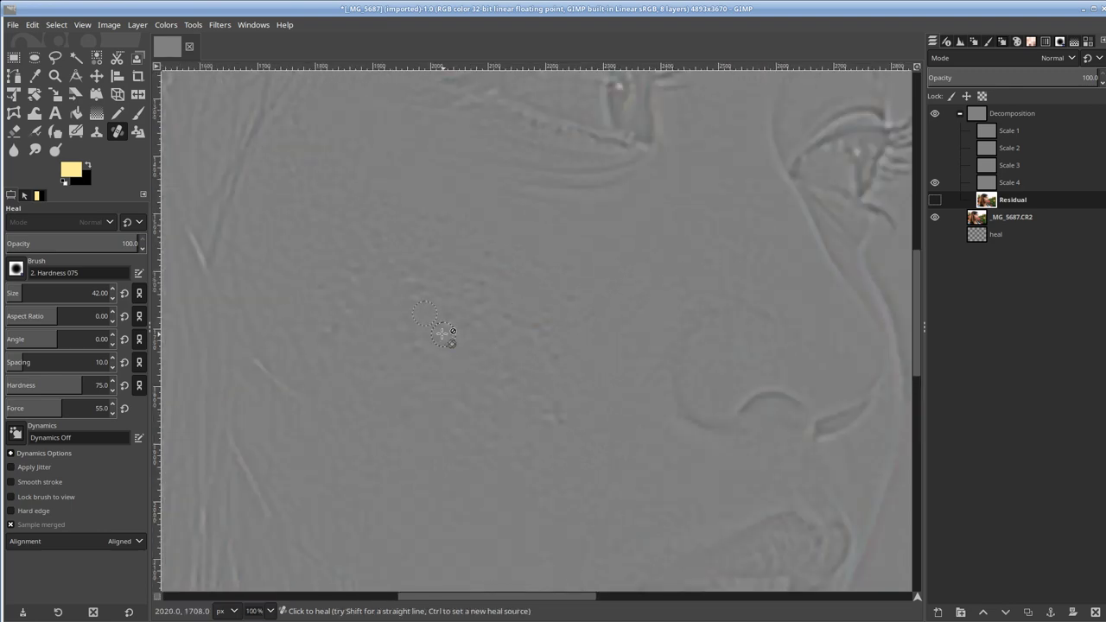
left_click_drag(770, 382, 774, 384)
left_click_drag(443, 282, 658, 321)
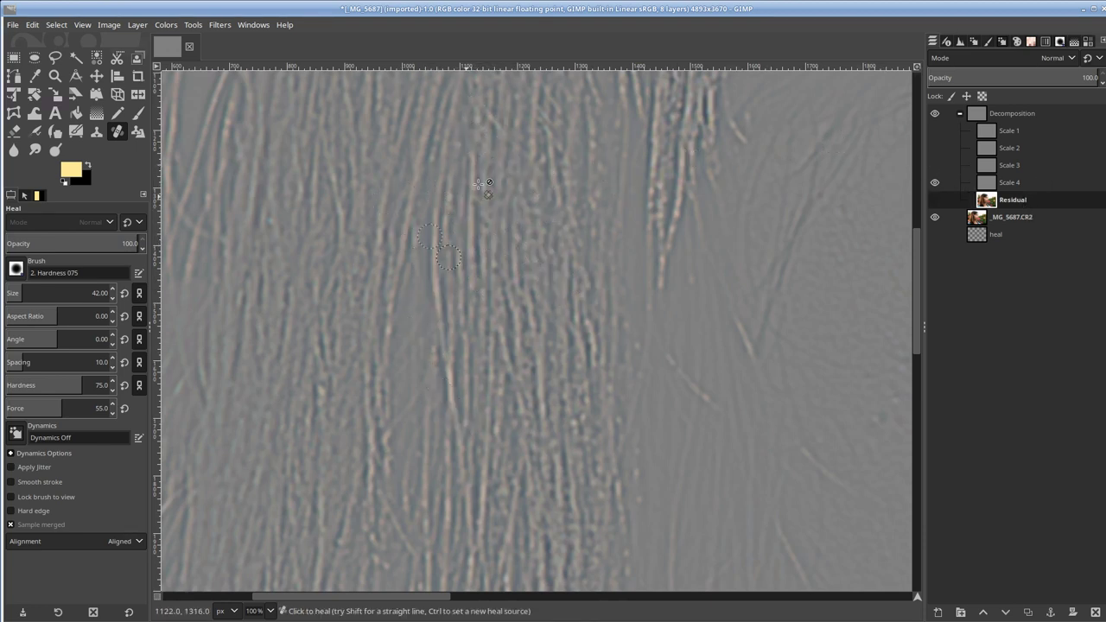
Compare the full decomposition with Scale 4 alone over the hair and cheek, ending with all its layers shown.
left_click(935, 182, "shift")
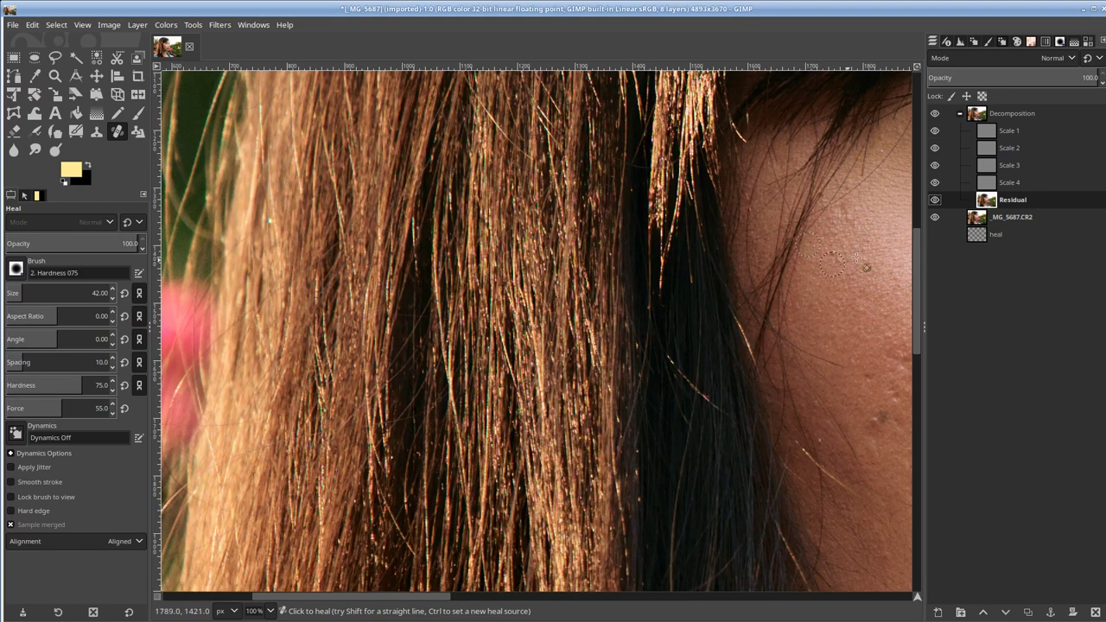
left_click(935, 181, "shift")
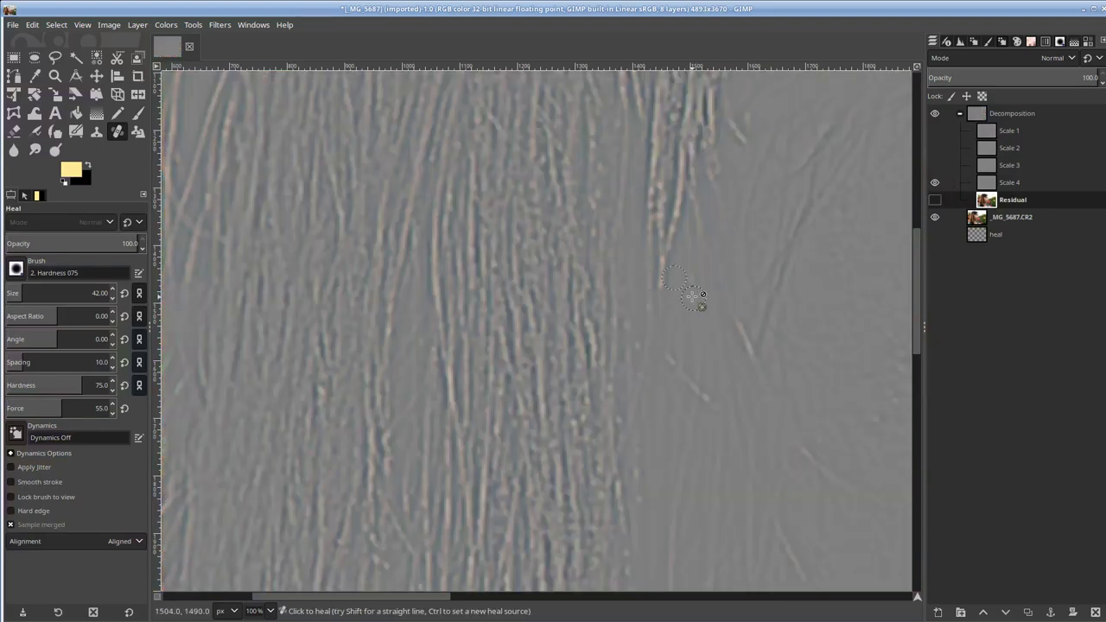
left_click_drag(698, 298, 180, 300)
left_click_drag(468, 359, 432, 270)
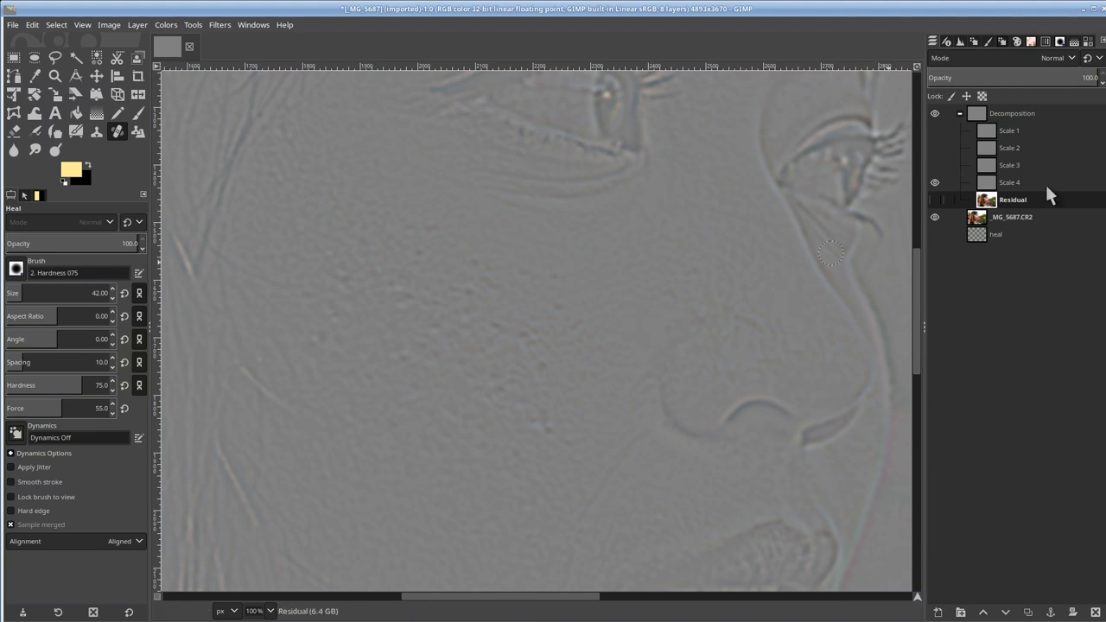
left_click(937, 178, "shift")
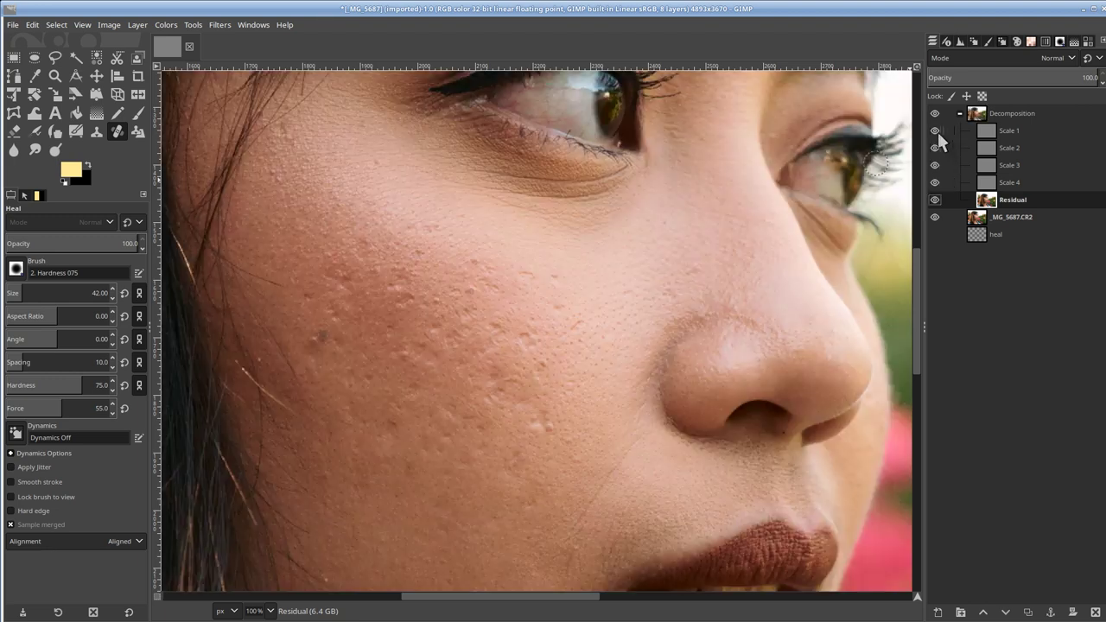
Show only the Scale 1 layer and examine its finest detail, both across the image and at high magnification.
left_click(936, 129, "shift")
left_click(936, 129, "shift")
left_click(934, 130, "shift")
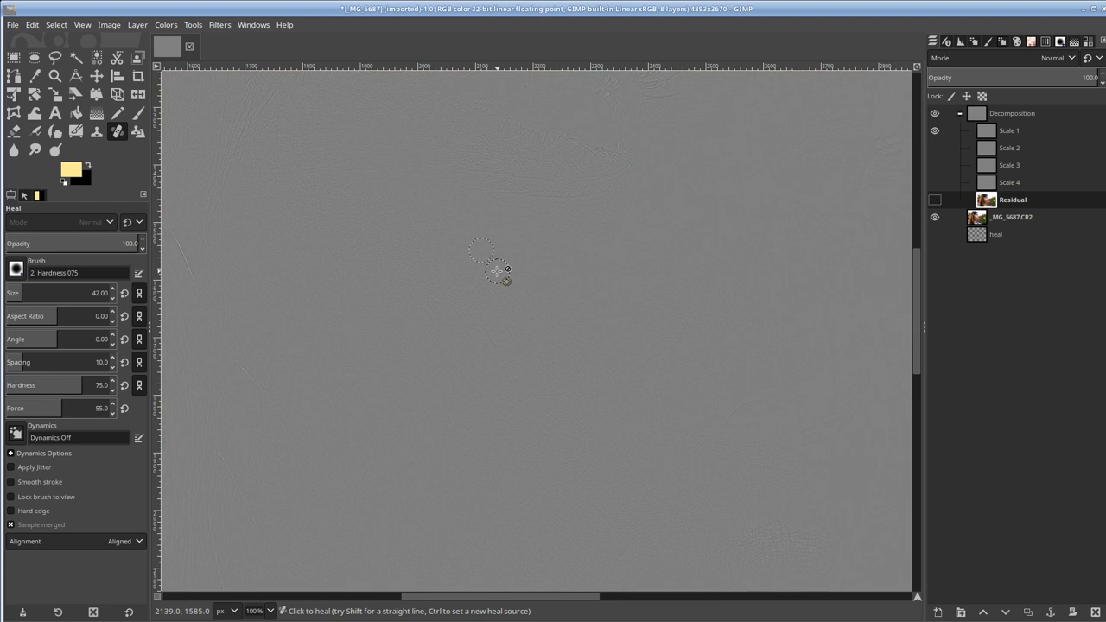
scroll(604, 293, "down", 3)
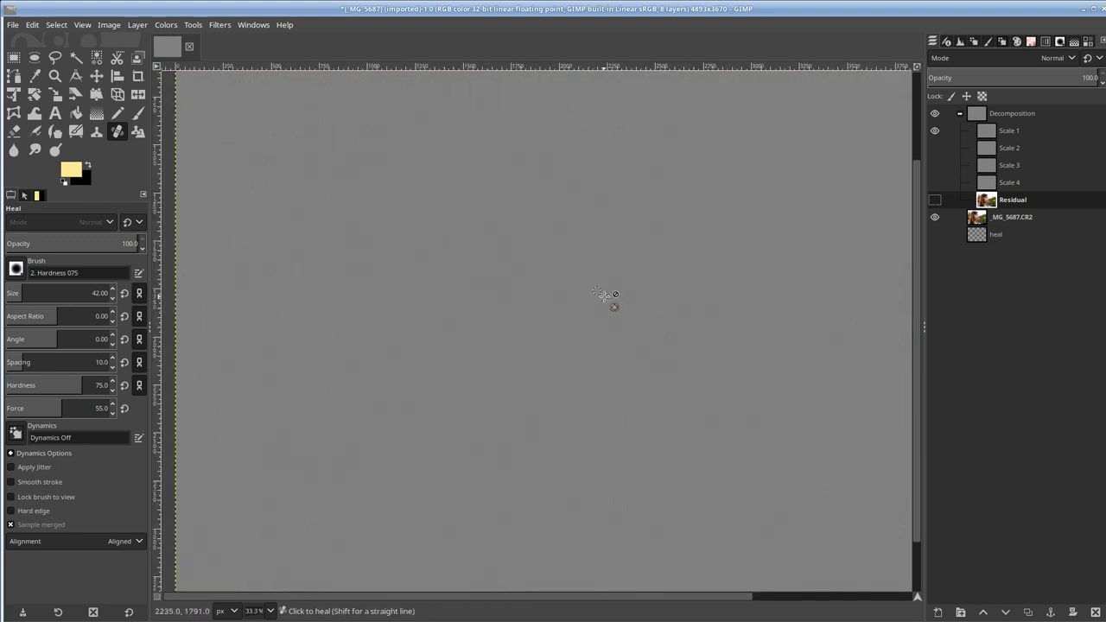
scroll(605, 296, "up", 2)
scroll(560, 319, "up", 5)
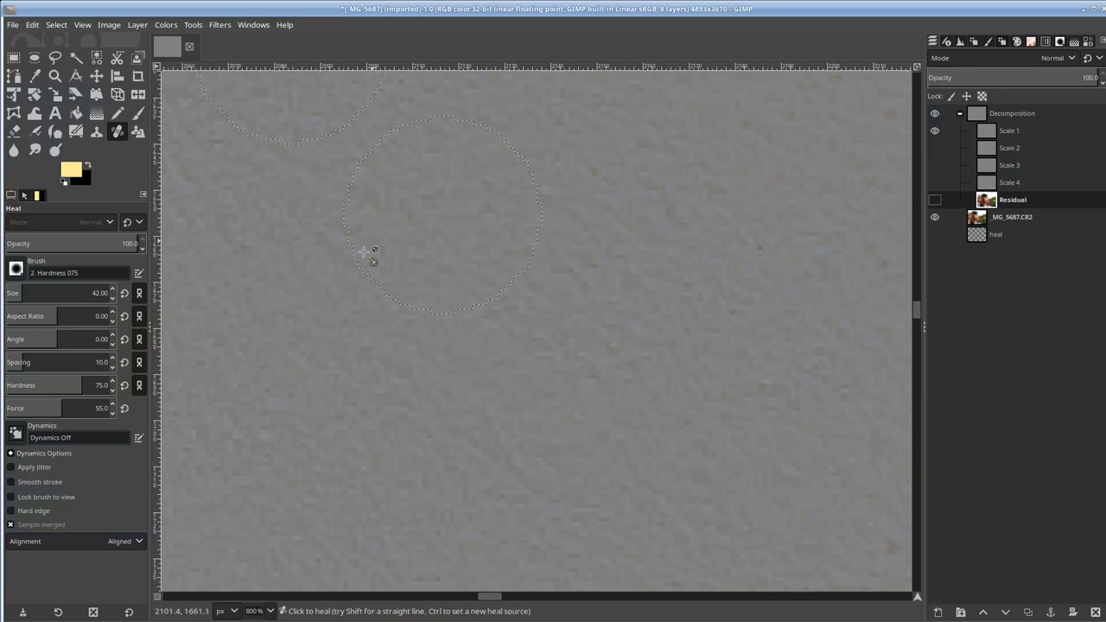
Show only the Scale 2 layer and then only the Scale 3 layer, examining the skin detail each one holds.
scroll(515, 307, "up", 1)
scroll(514, 302, "down", 2)
left_click(934, 130)
scroll(635, 285, "down", 3)
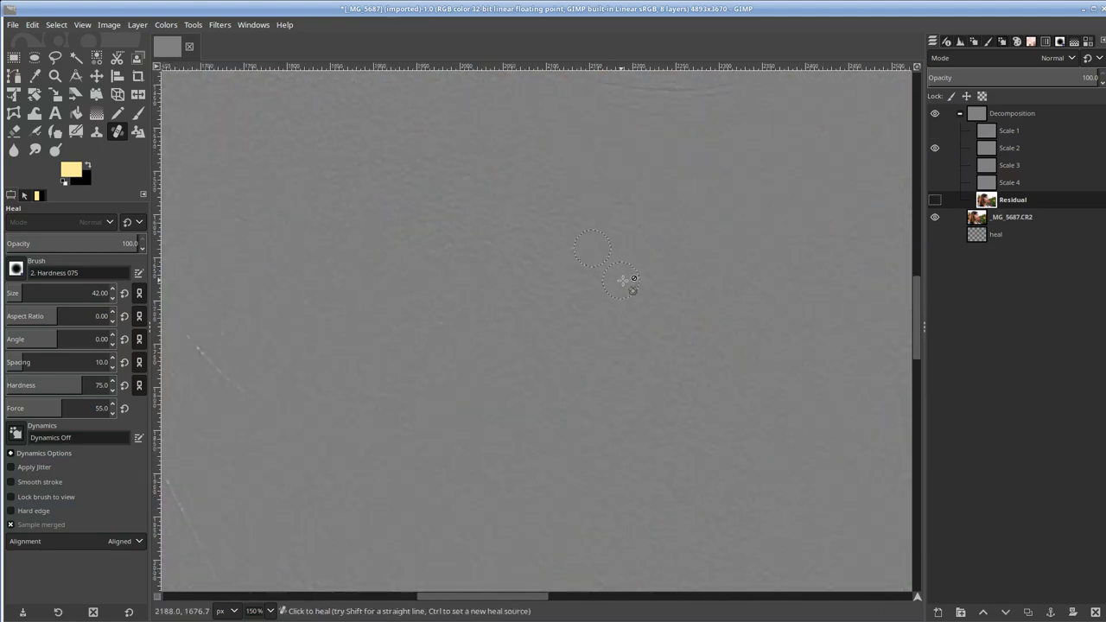
scroll(596, 320, "down", 1)
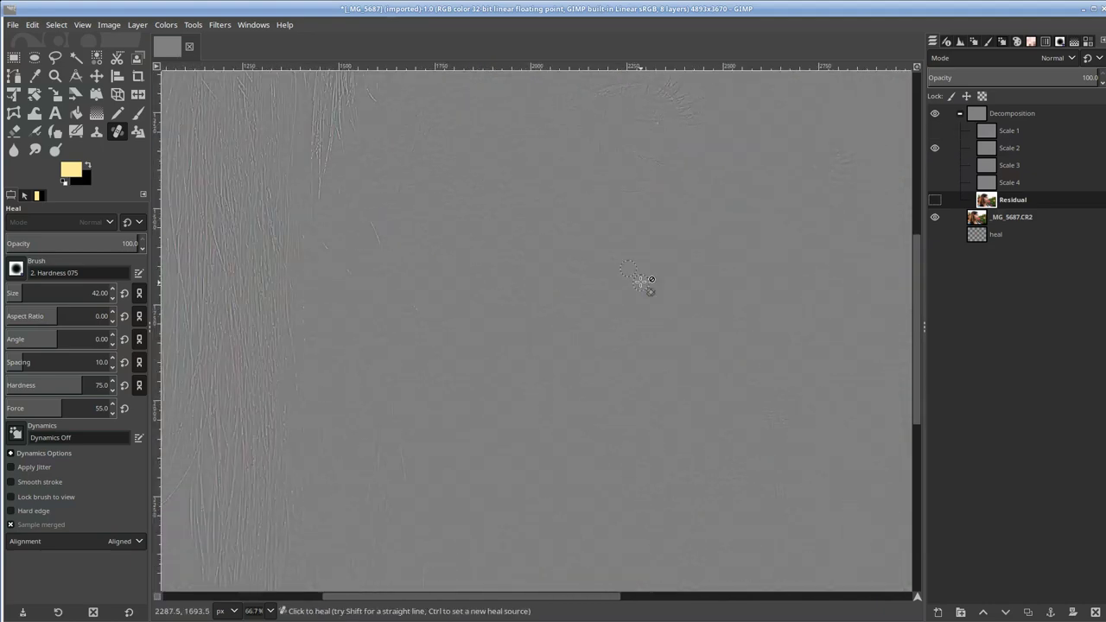
left_click(934, 149)
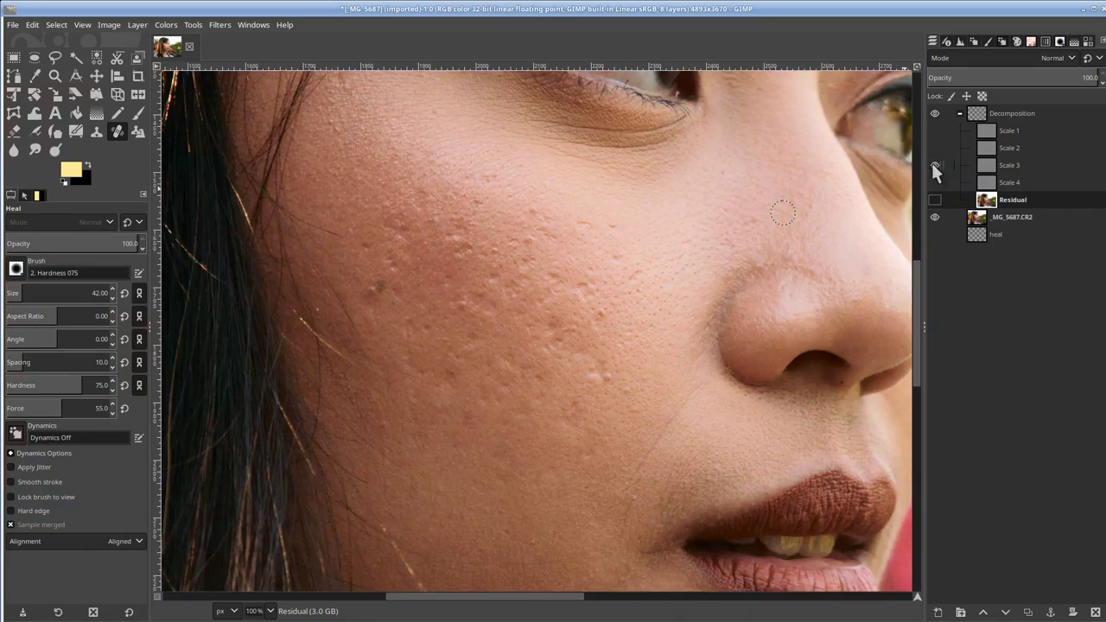
left_click(933, 165)
scroll(518, 277, "up", 2)
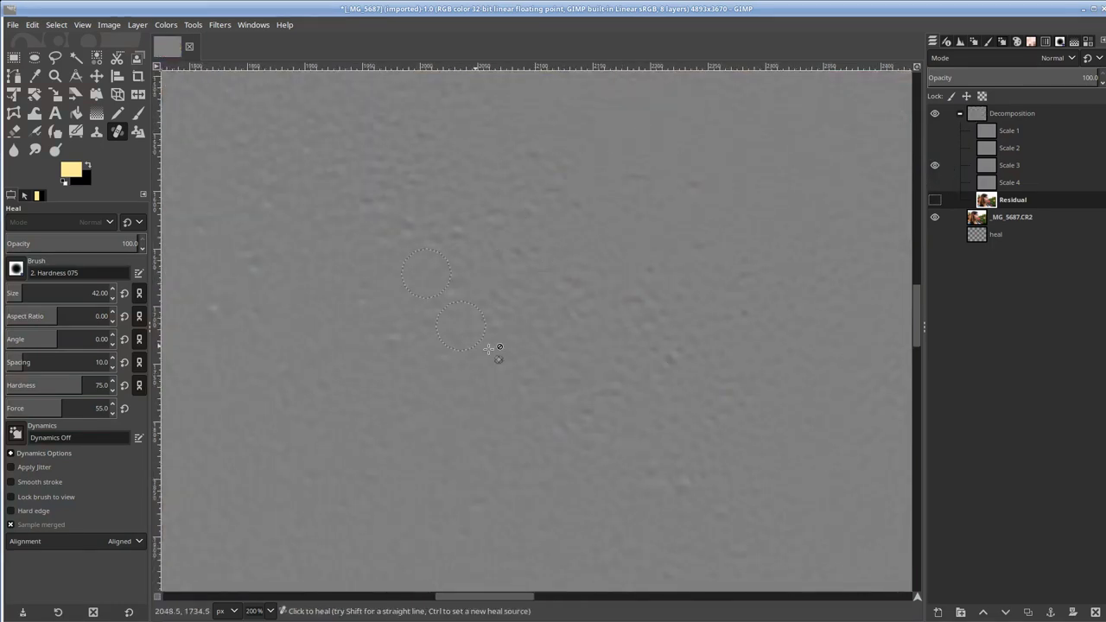
Select the Scale 4 layer, view it alone, and compare it with the full decomposition close up on the cheek and nose.
left_click(934, 182)
left_click(989, 183)
scroll(524, 281, "down", 3)
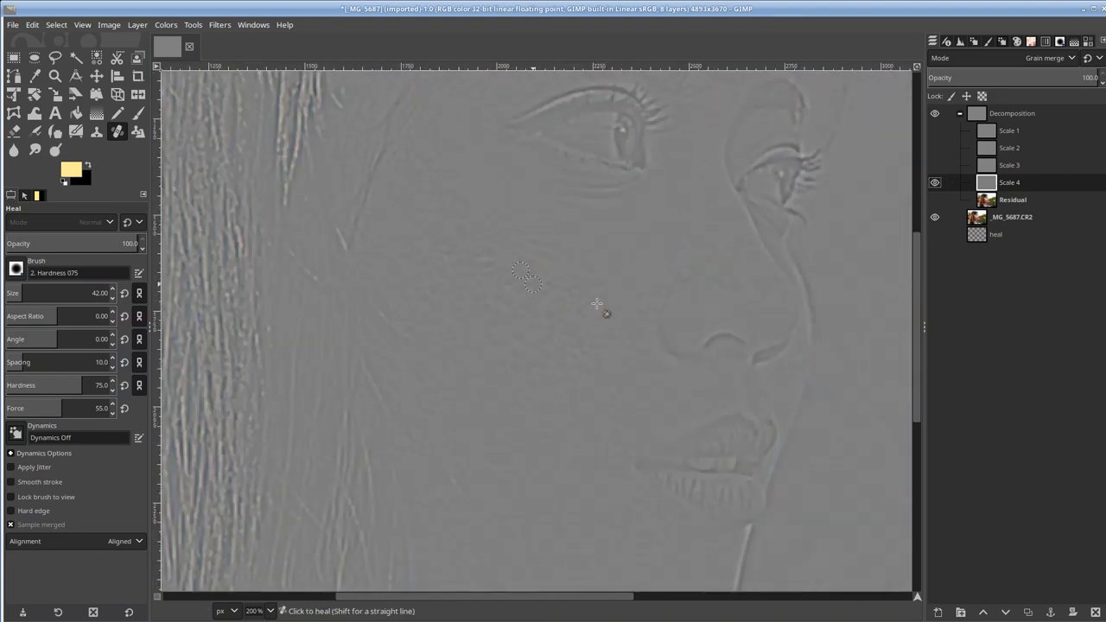
left_click(934, 182, "shift")
scroll(597, 285, "down", 1)
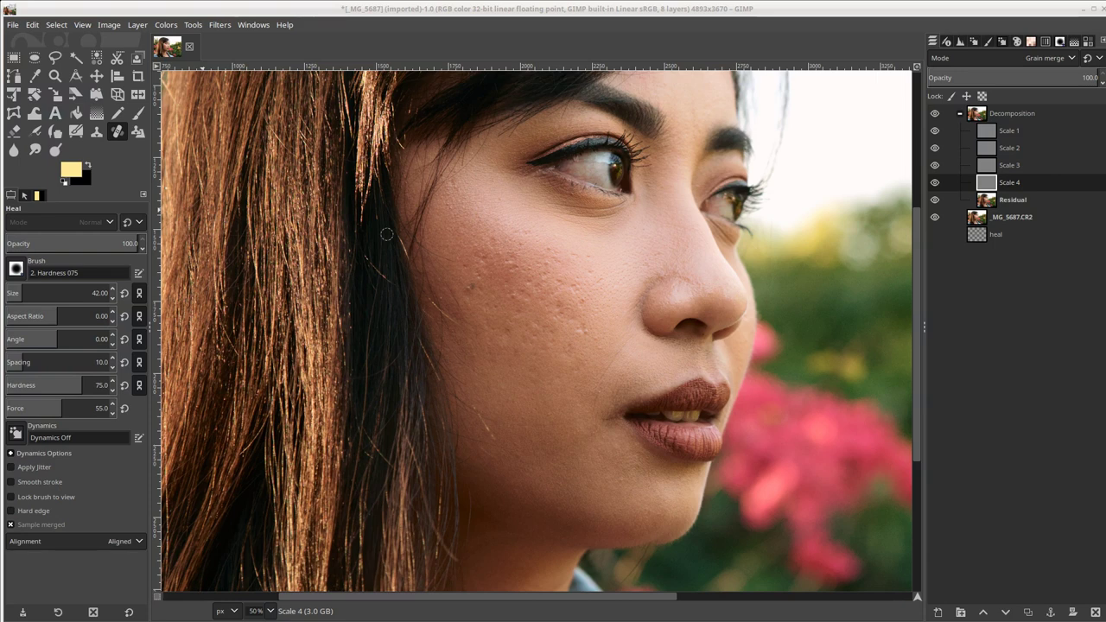
key("1")
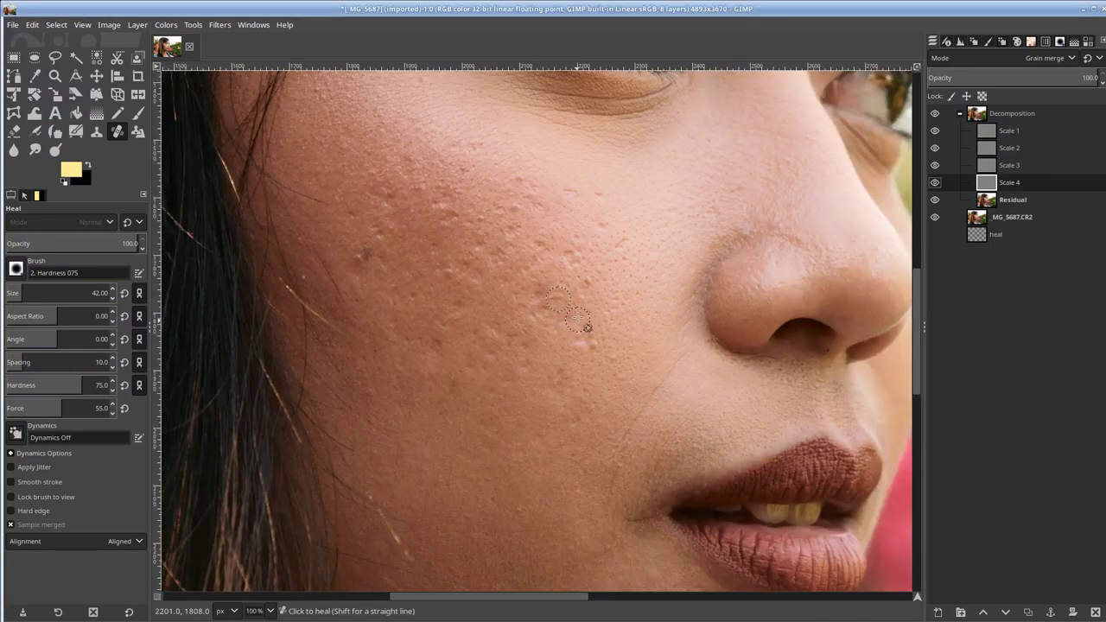
left_click_drag(623, 259, 521, 306)
scroll(534, 321, "up", 2)
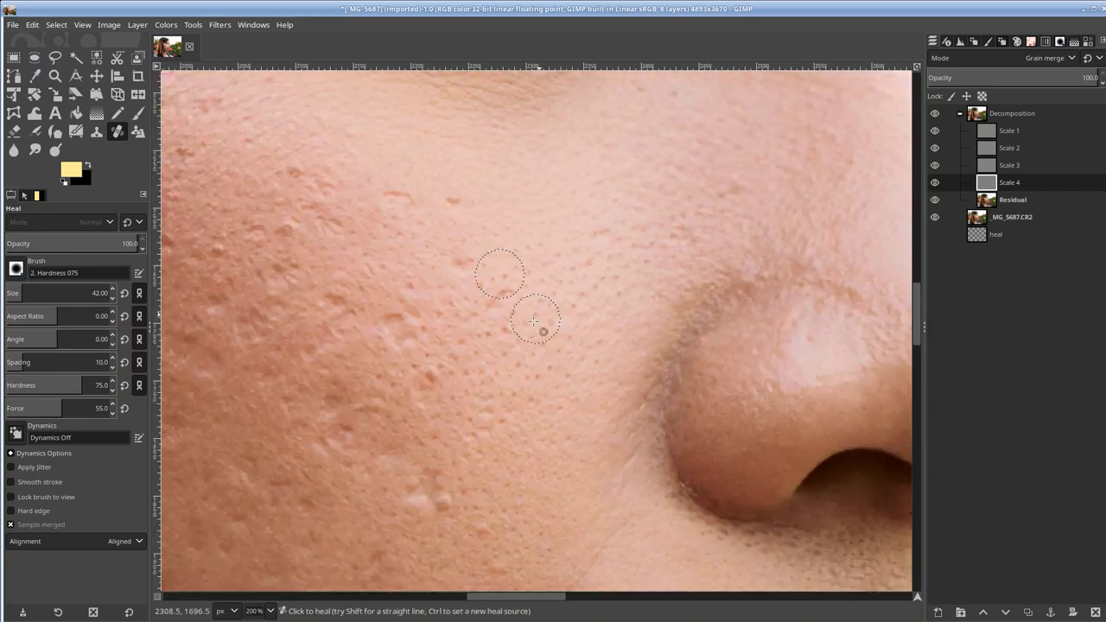
Blur a small patch of cheek beside the nose on Scale 4 viewed alone, and show all decomposition layers again.
left_click(934, 182, "shift")
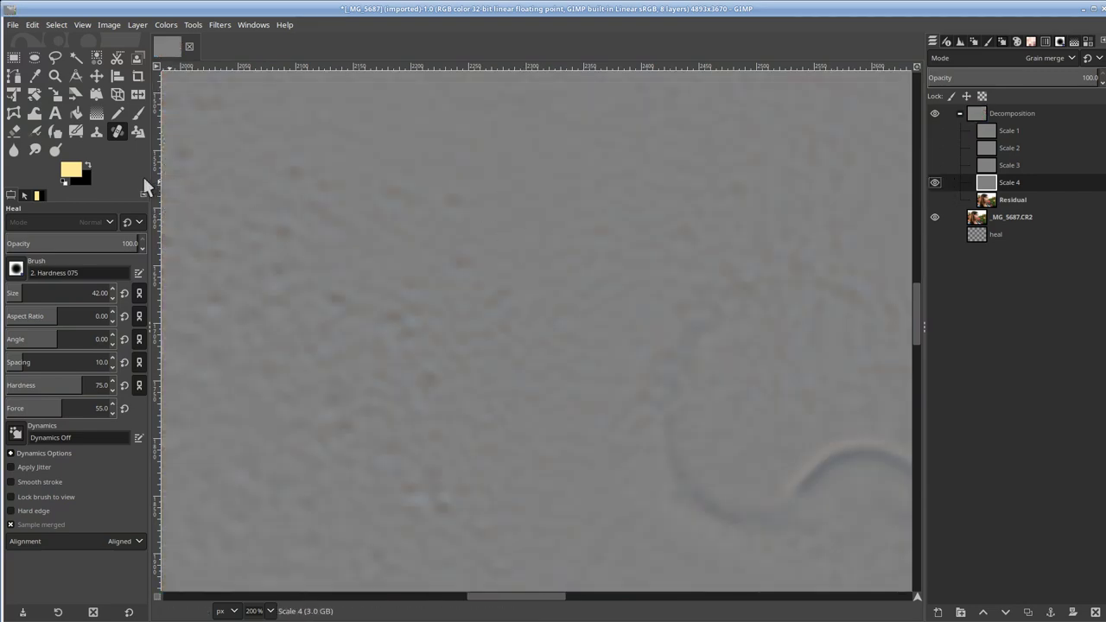
left_click(12, 152)
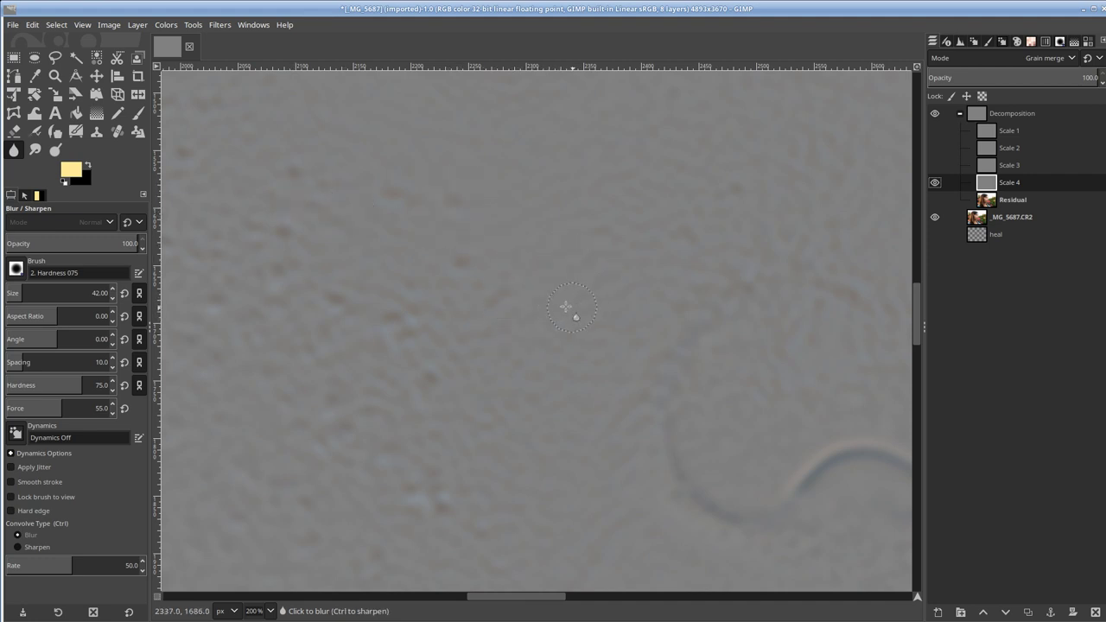
scroll(485, 290, "up", 3)
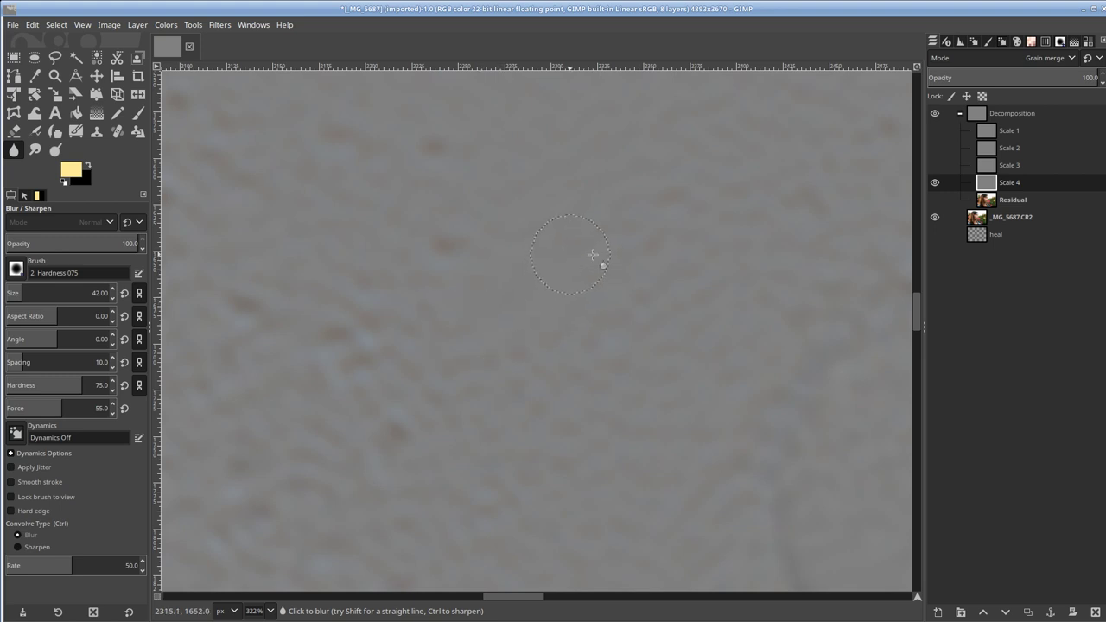
left_click(935, 182, "shift")
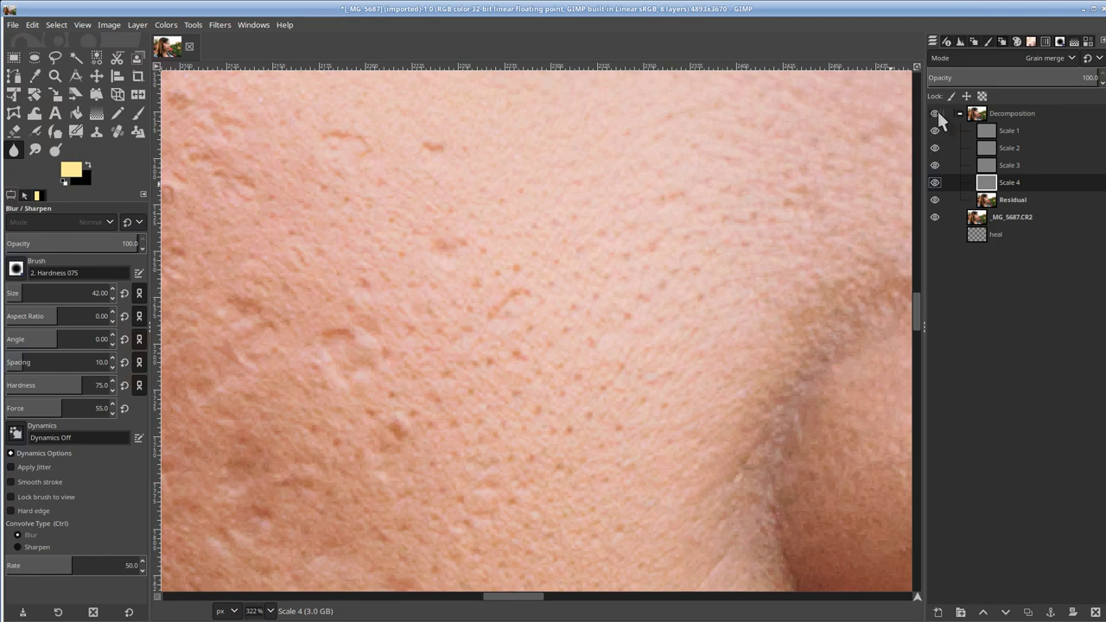
Blur the same small cheek patch on the Scale 3, Scale 2 and Scale 1 layers with all layers shown.
left_click(1002, 168)
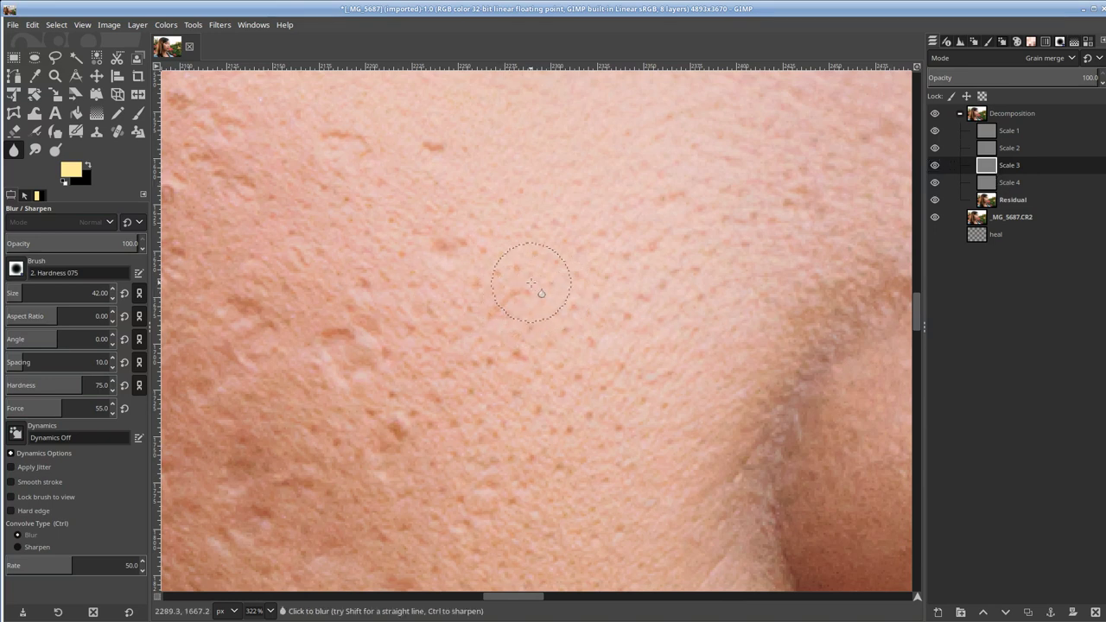
left_click(1009, 149)
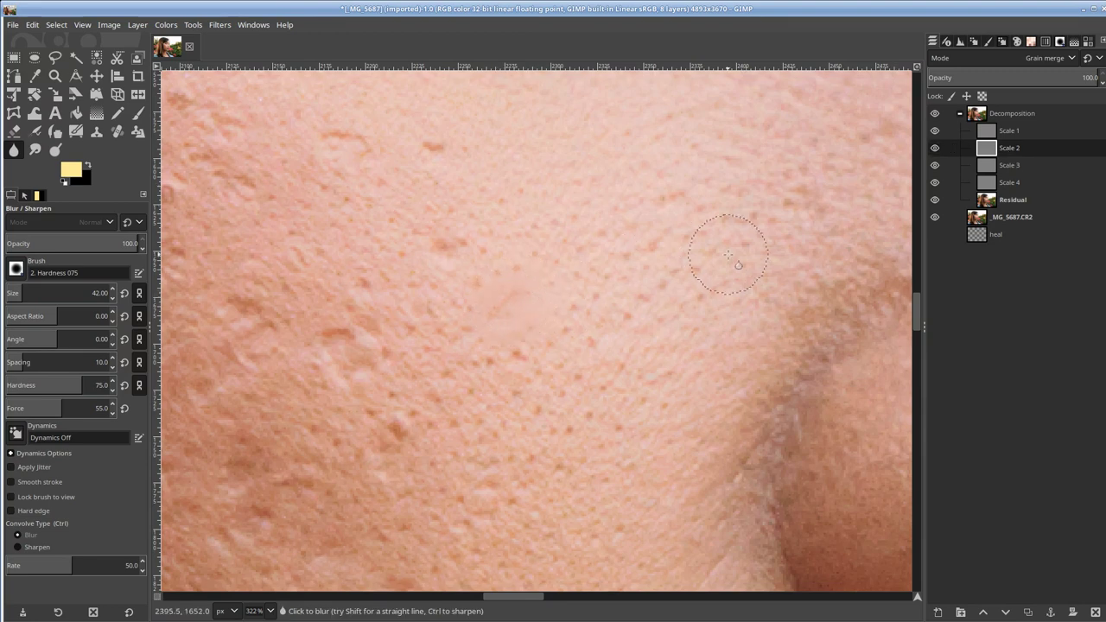
left_click(998, 133)
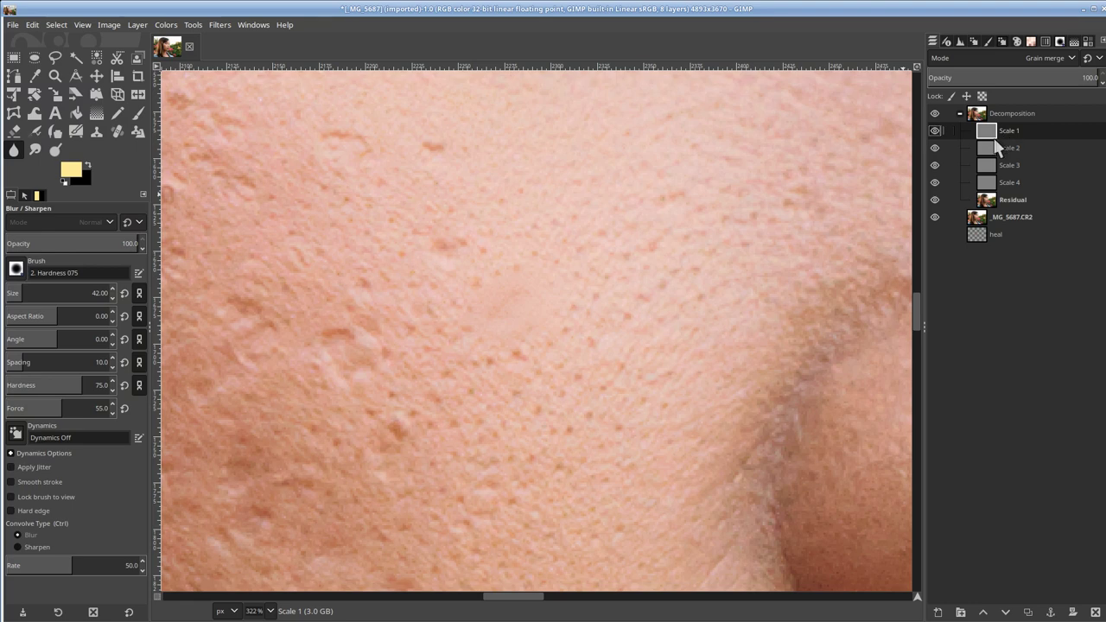
mouse_move(449, 311)
left_mouse_down()
mouse_move(506, 296)
mouse_move(527, 276)
left_mouse_up()
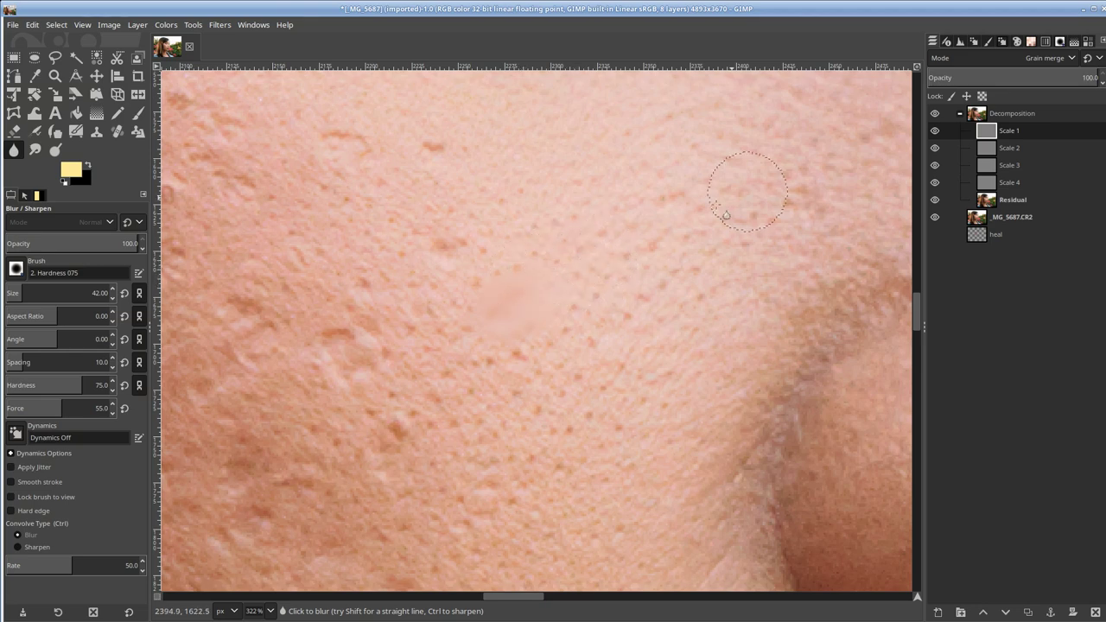
Heal the blurred patch and its surroundings on the individual scale layers, from Scale 1 down to Scale 4 and back to Scale 3.
key("h")
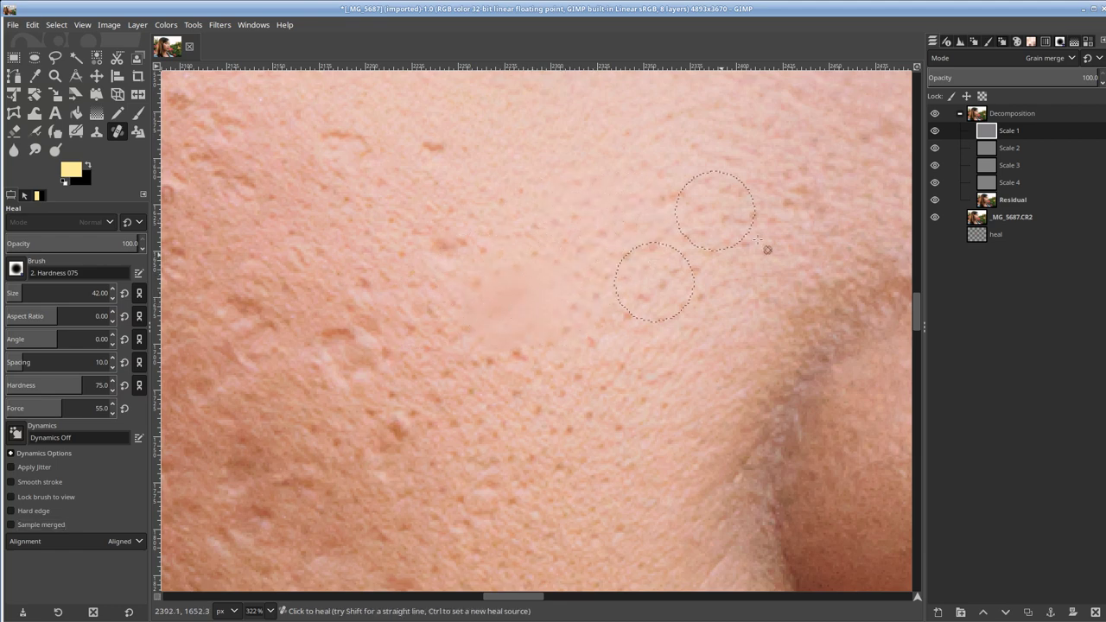
key("Page_Down")
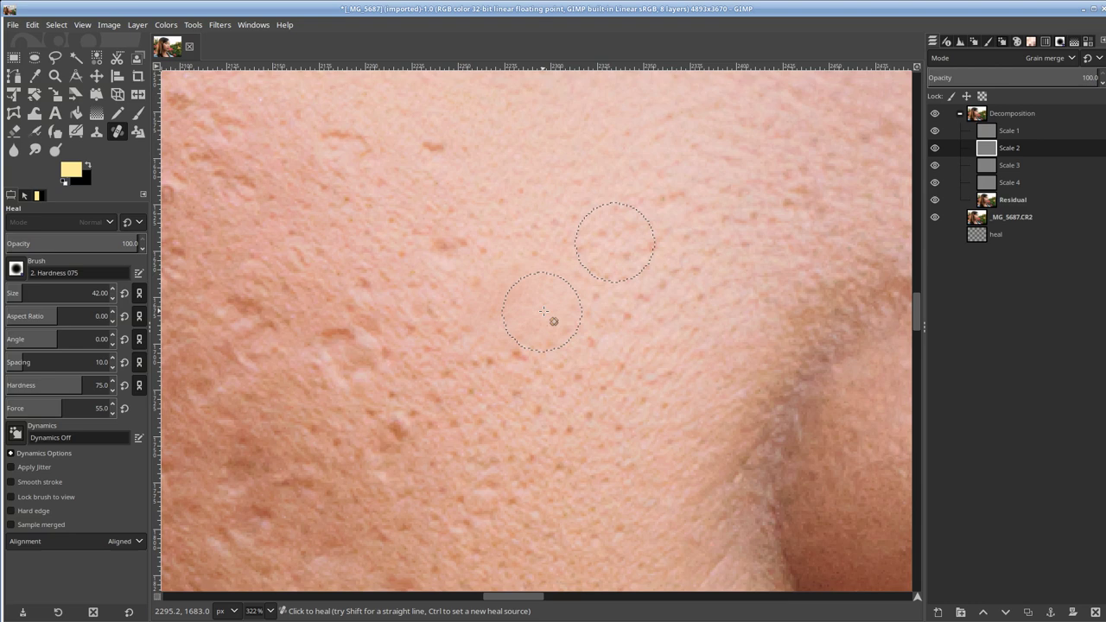
left_click(992, 165)
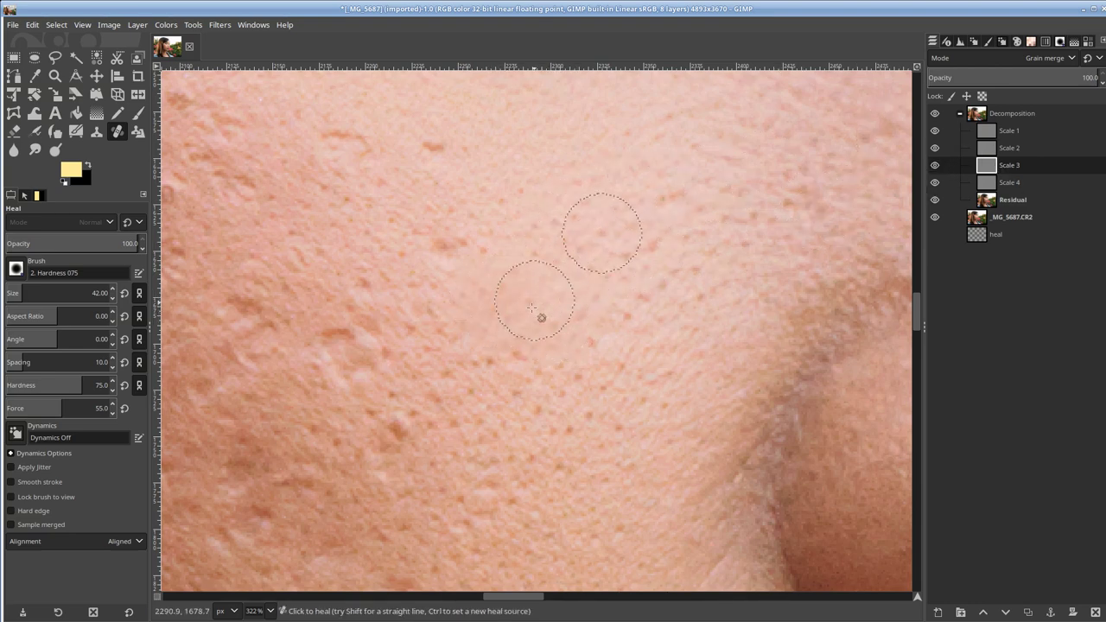
left_click(1028, 182)
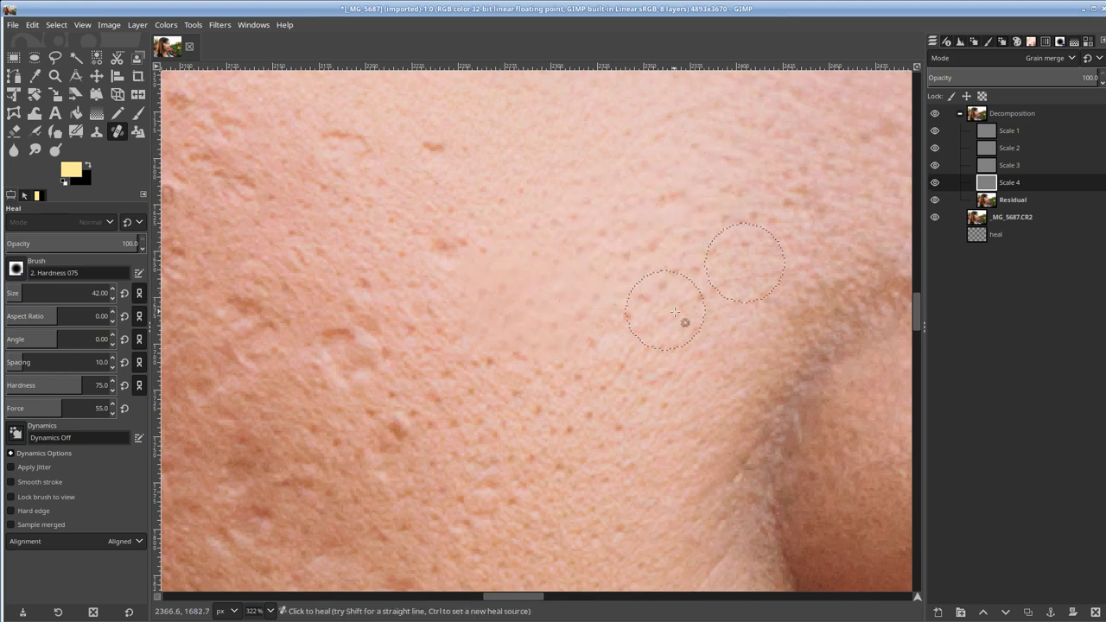
left_click(637, 289, "ctrl")
left_click(1004, 165)
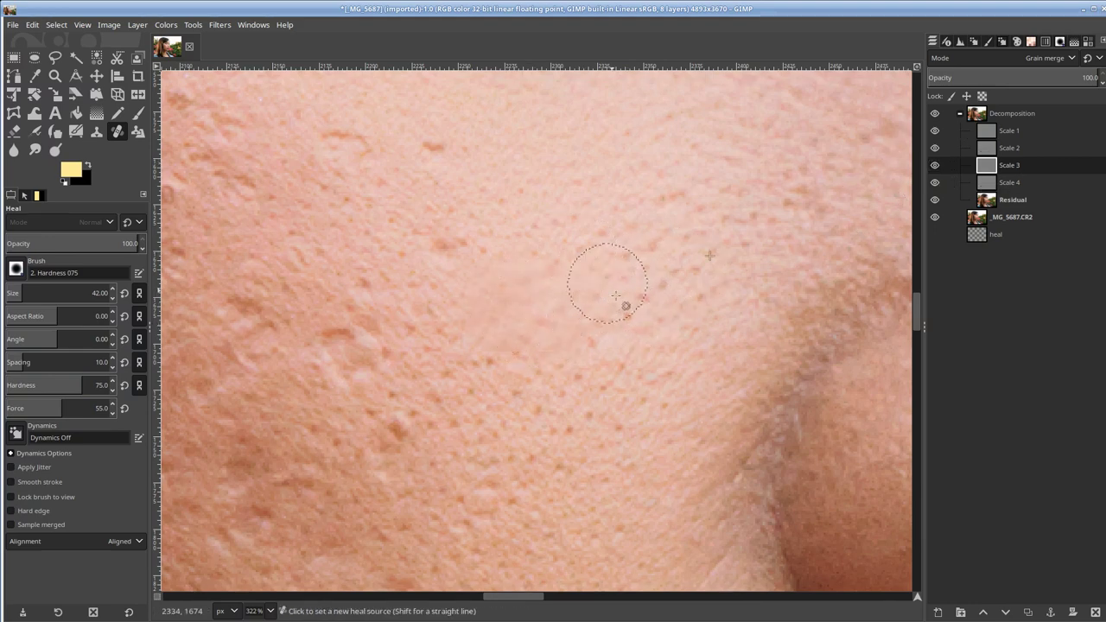
Isolate the Scale 4 layer over the whole cheek and set the Blur/Sharpen brush size to 194.
scroll(622, 303, "down", 5)
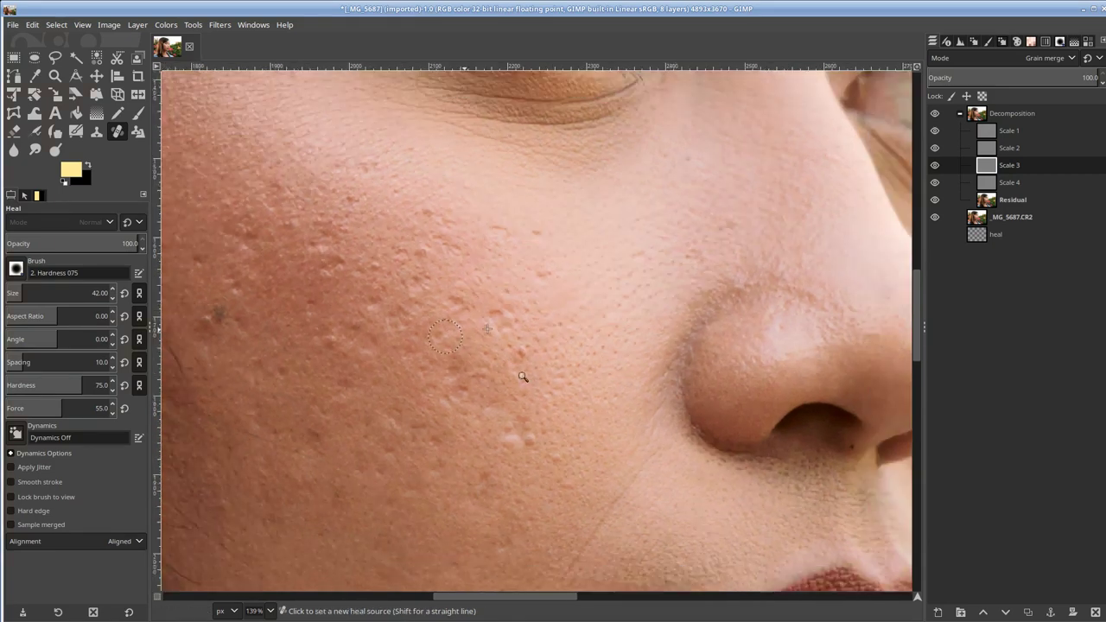
scroll(519, 366, "down", 1)
left_click_drag(504, 357, 594, 281)
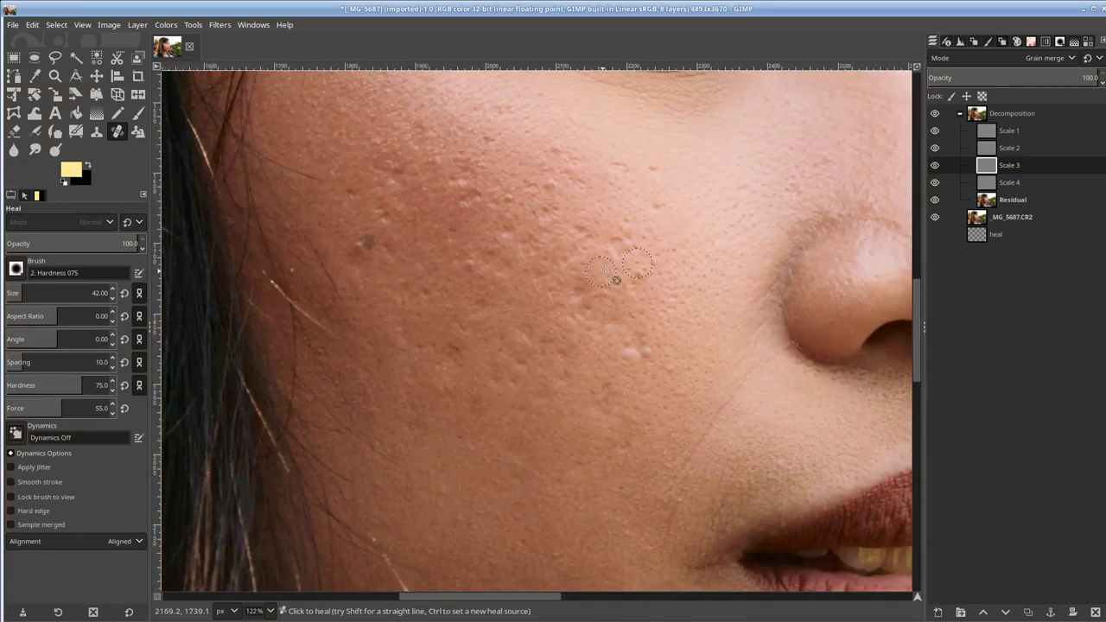
left_click(989, 182)
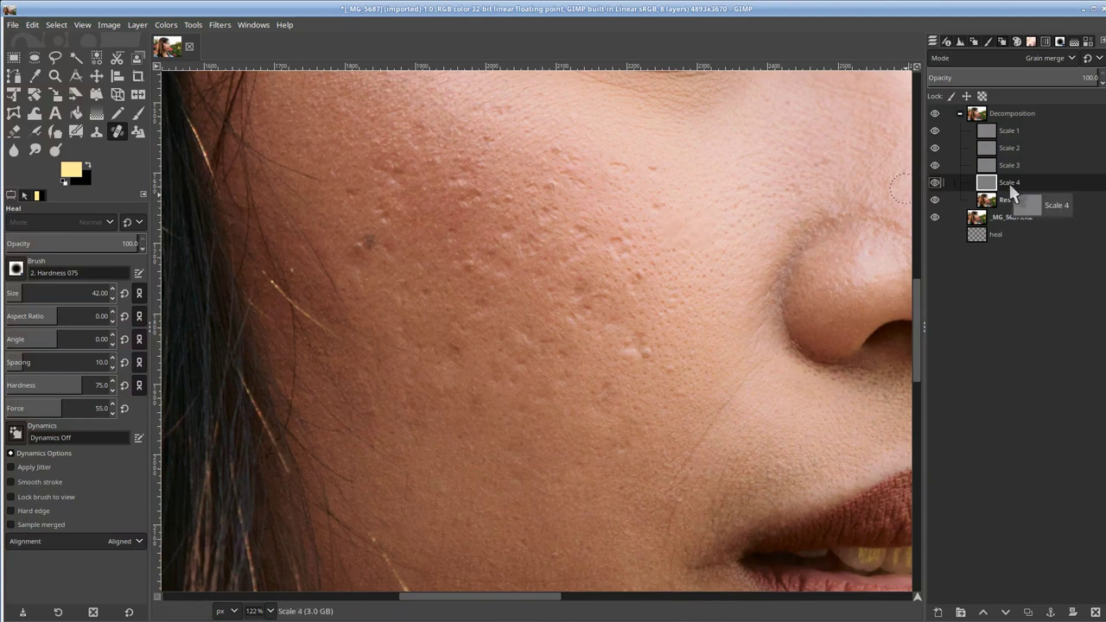
left_click(935, 182, "shift")
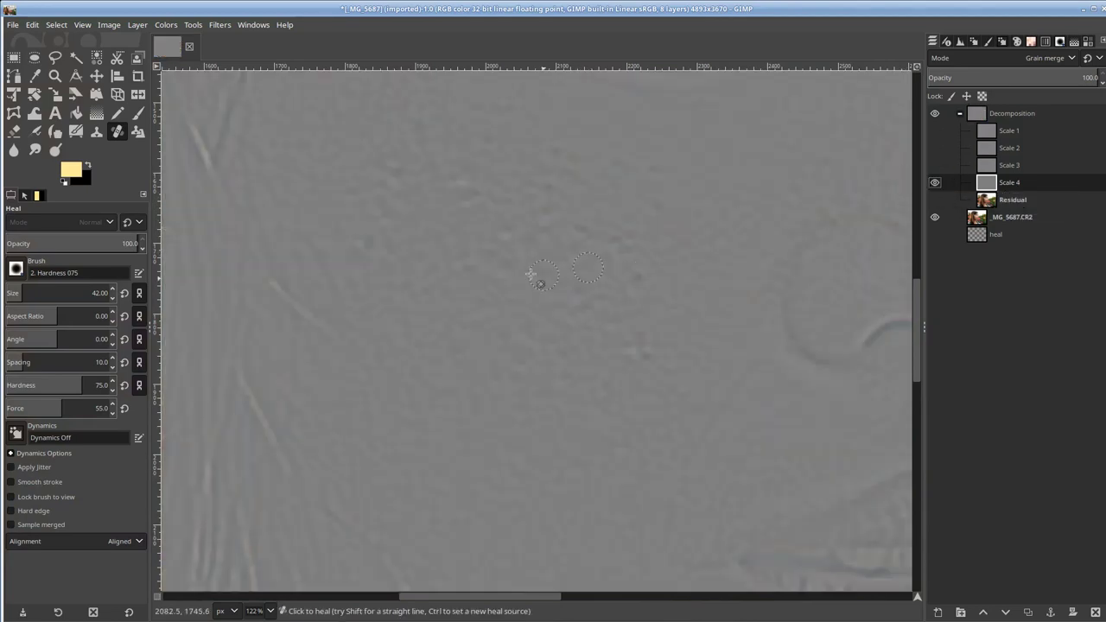
left_click(13, 151)
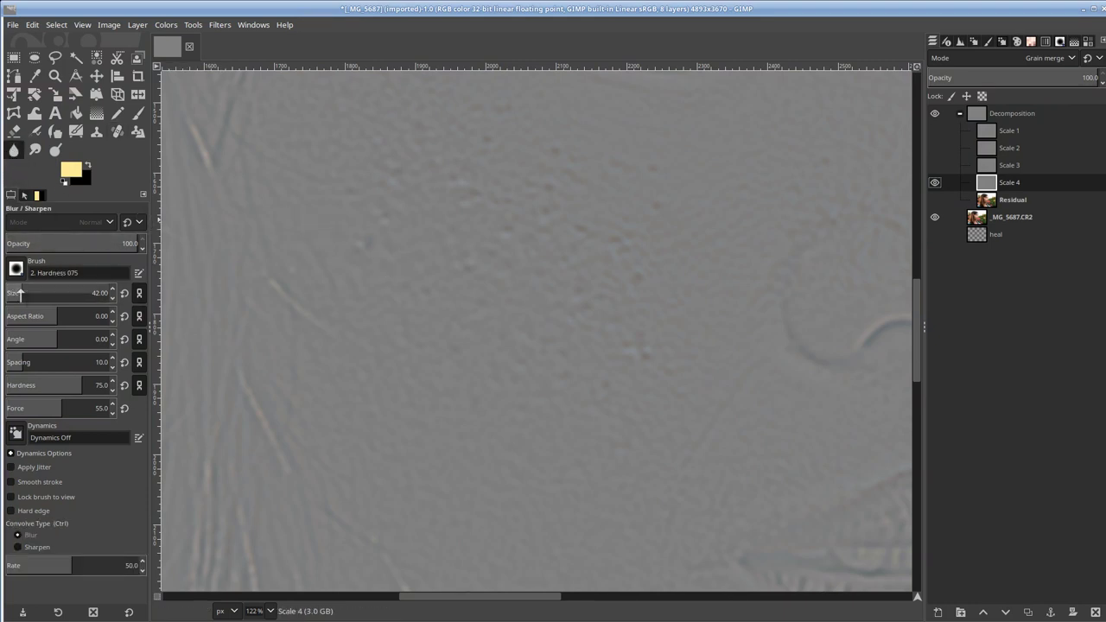
left_click_drag(19, 294, 45, 295)
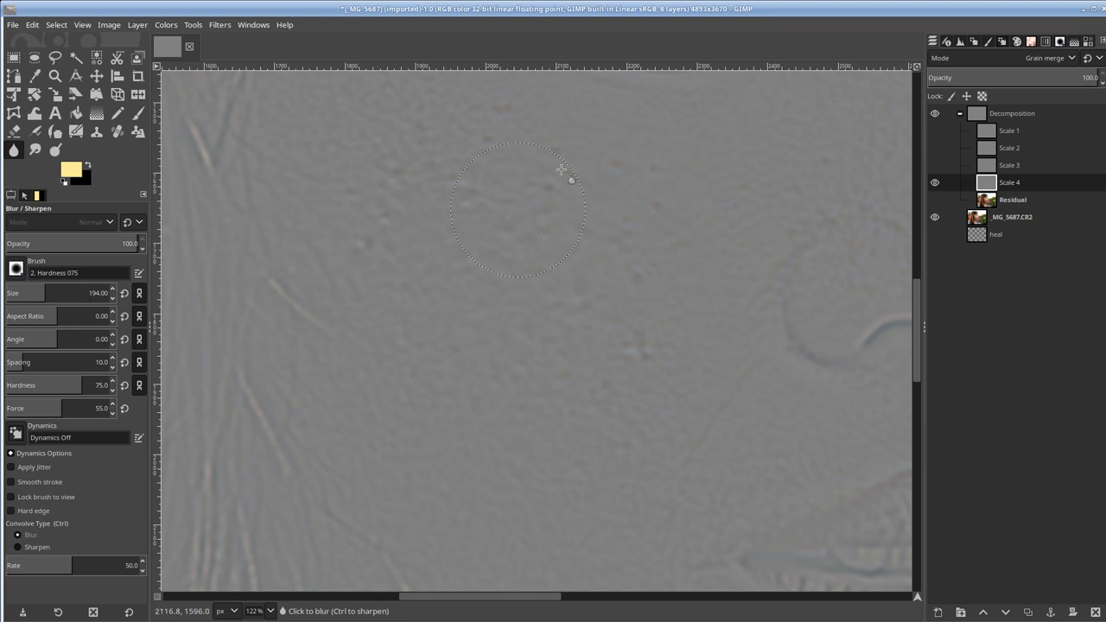
Blur the blemished texture across the cheek on Scale 4 with broad strokes, and check the face with all layers shown.
left_click_drag(562, 170, 523, 207)
mouse_move(470, 266)
left_mouse_down()
mouse_move(504, 348)
mouse_move(510, 339)
left_mouse_up()
left_click_drag(458, 240, 418, 292)
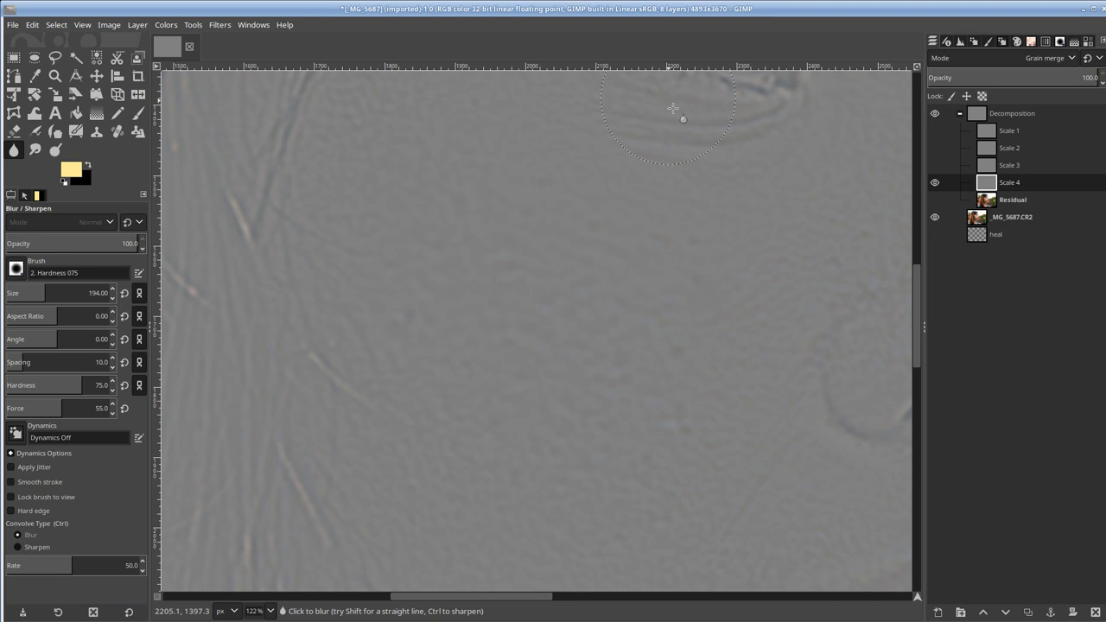
left_click(936, 180, "shift")
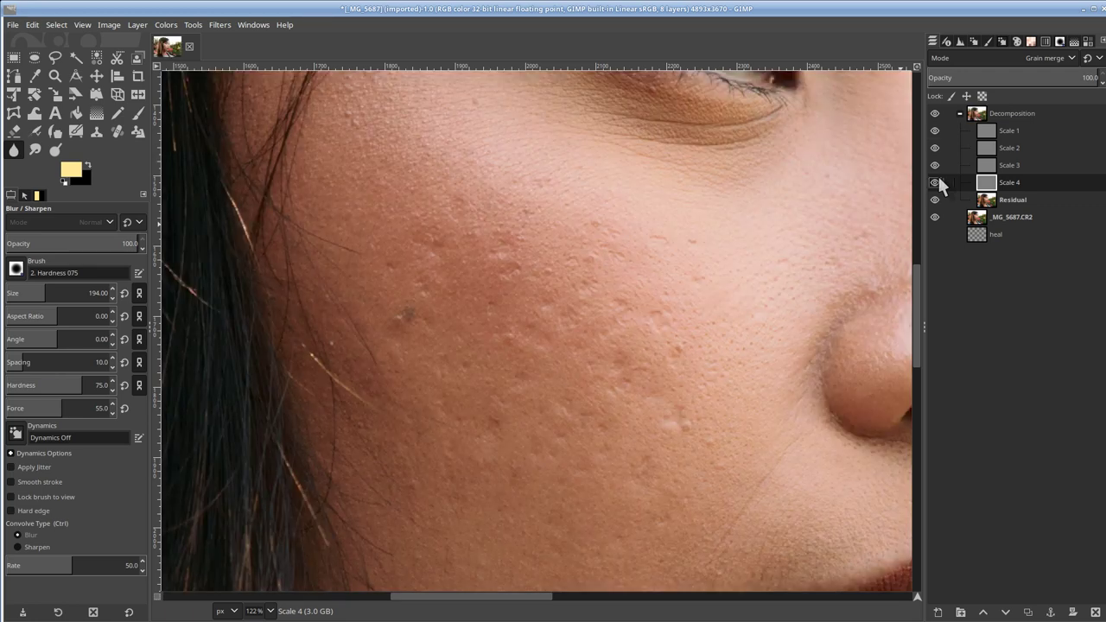
scroll(575, 322, "down", 5)
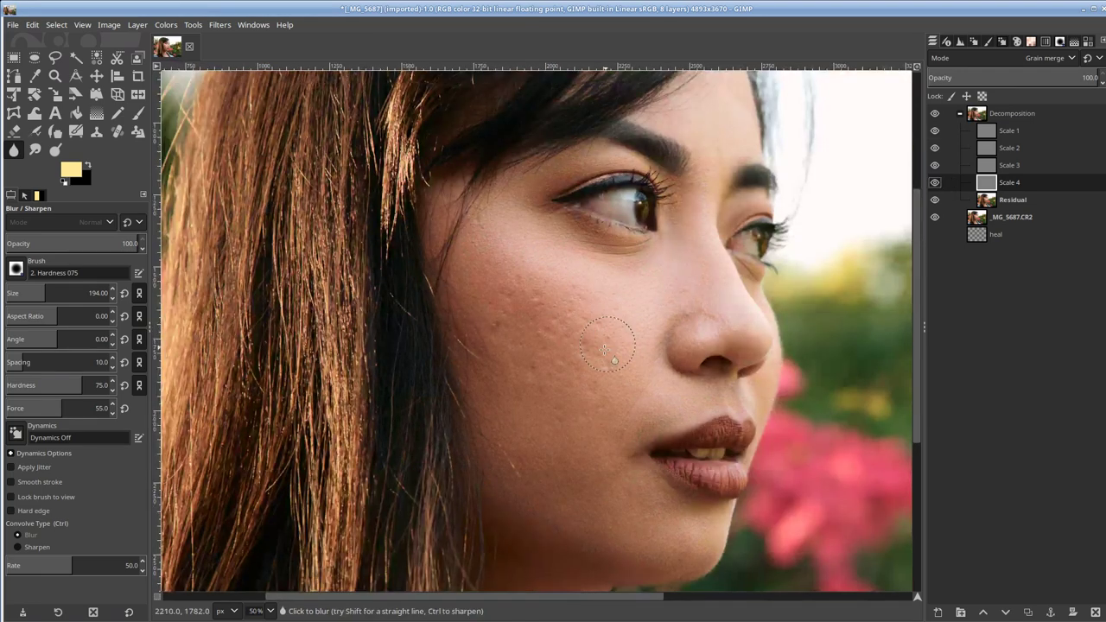
scroll(469, 358, "up", 2)
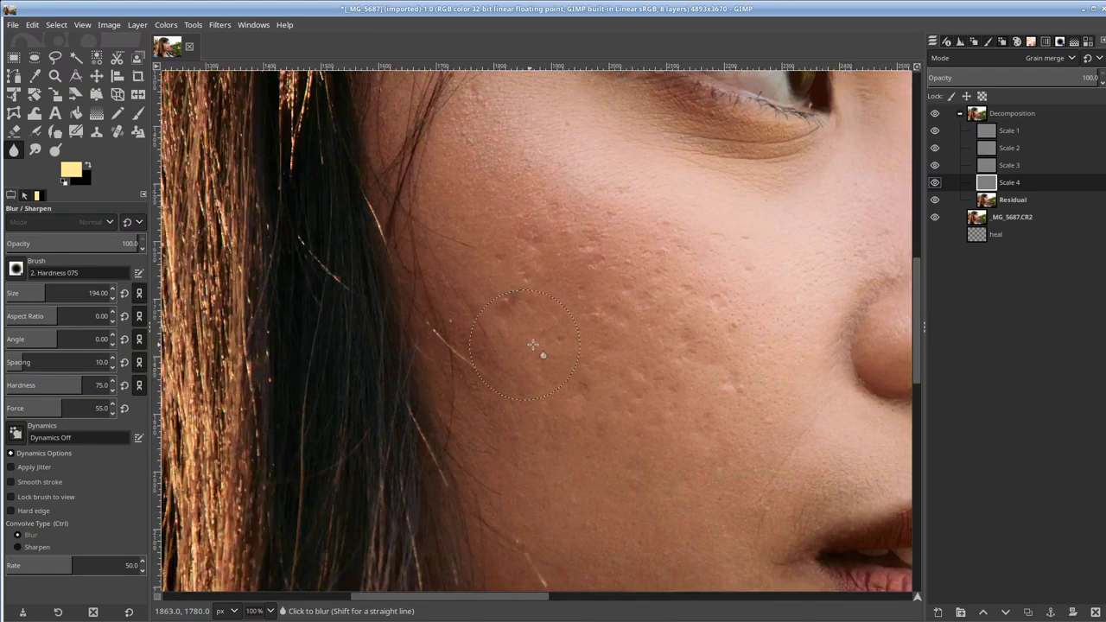
Show Scale 4 alone, blur the cheek further with the brush force set to 66, and switch to the Heal tool.
left_click(934, 182, "shift")
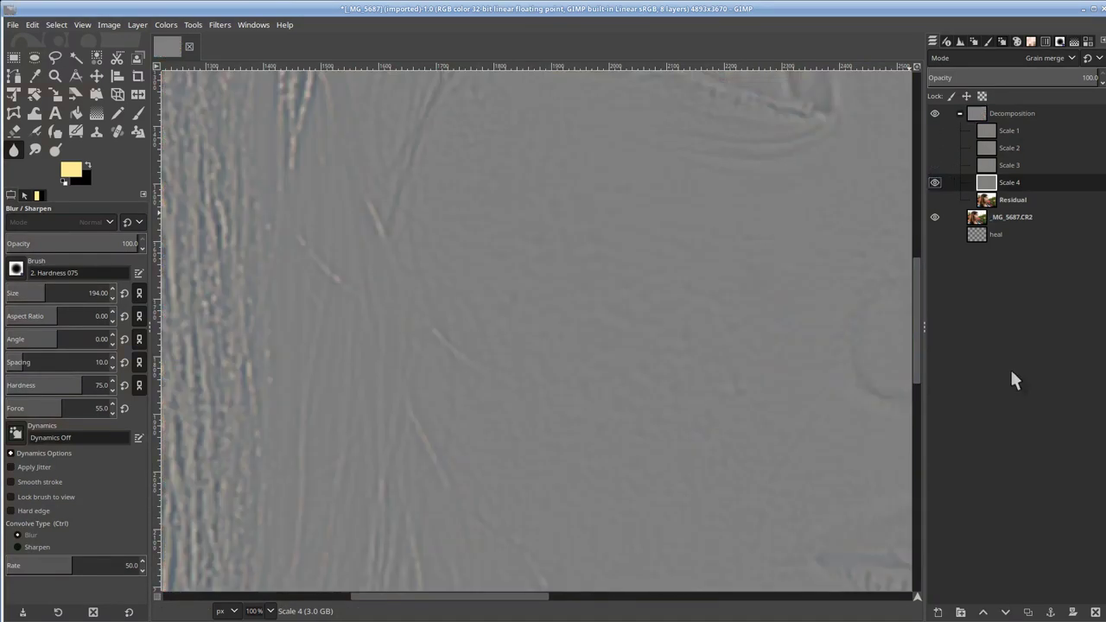
scroll(628, 364, "right", 1)
scroll(627, 365, "right", 2)
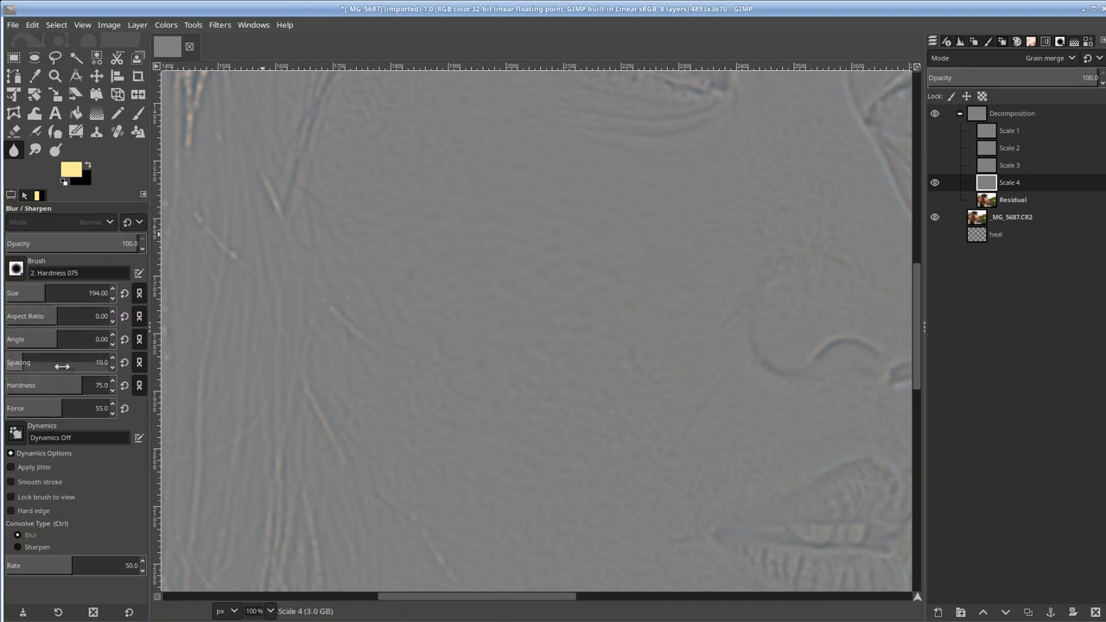
left_click(72, 408)
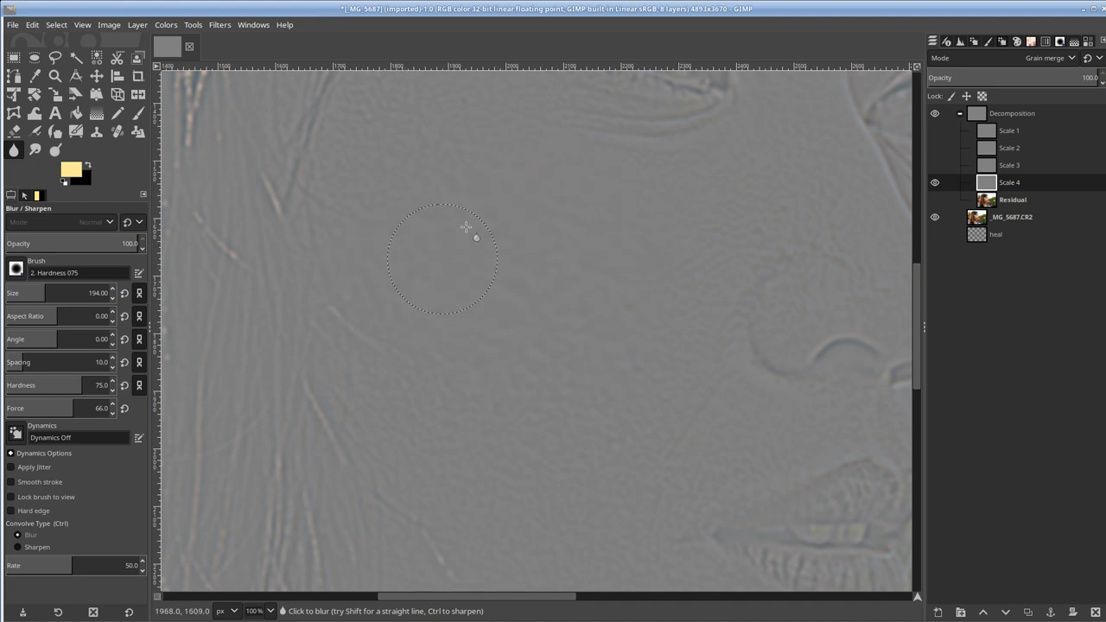
left_click(120, 129)
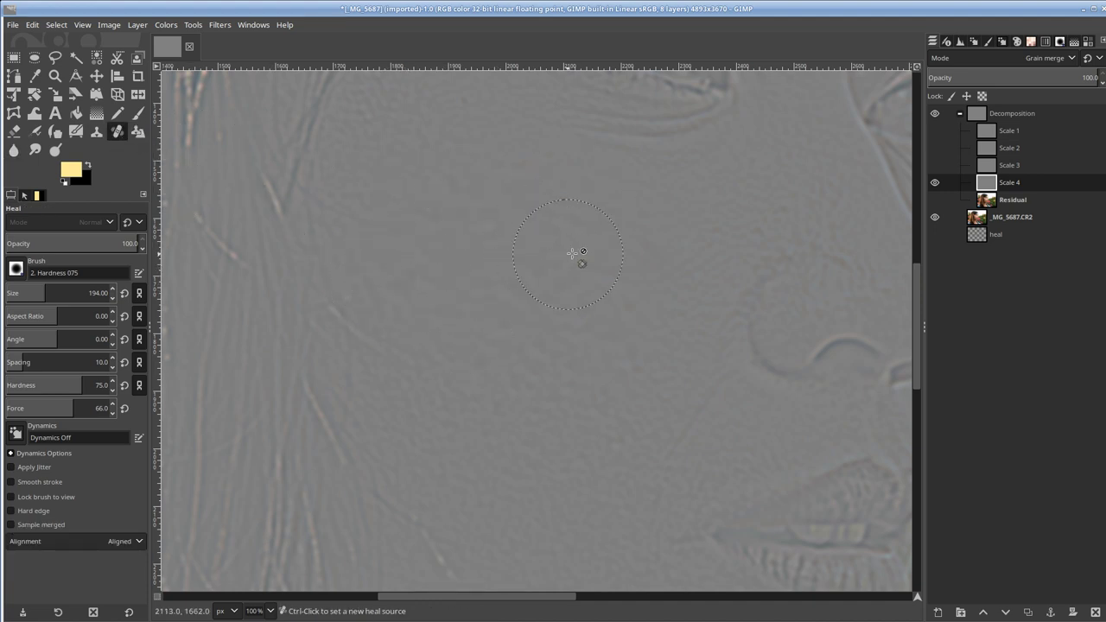
Heal the uneven patches across the cheek on Scale 4 from nearby skin samples, and show all layers again.
left_click(627, 226, "ctrl")
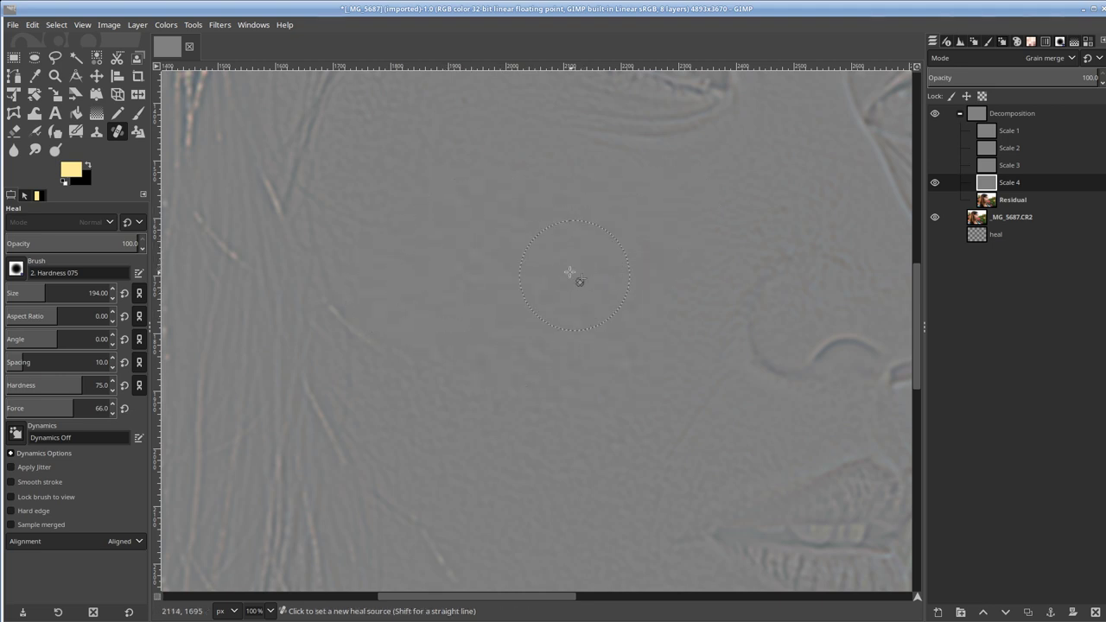
left_click(599, 245, "ctrl")
left_click_drag(528, 234, 493, 230)
left_click(548, 279, "ctrl")
mouse_move(607, 323)
left_mouse_down()
mouse_move(620, 349)
mouse_move(545, 369)
mouse_move(512, 362)
mouse_move(507, 346)
mouse_move(452, 355)
mouse_move(540, 357)
mouse_move(786, 273)
mouse_move(652, 286)
left_mouse_up()
left_click(476, 290, "ctrl")
left_click(565, 328, "ctrl")
mouse_move(512, 279)
left_mouse_down()
mouse_move(593, 280)
mouse_move(563, 290)
mouse_move(495, 258)
left_mouse_up()
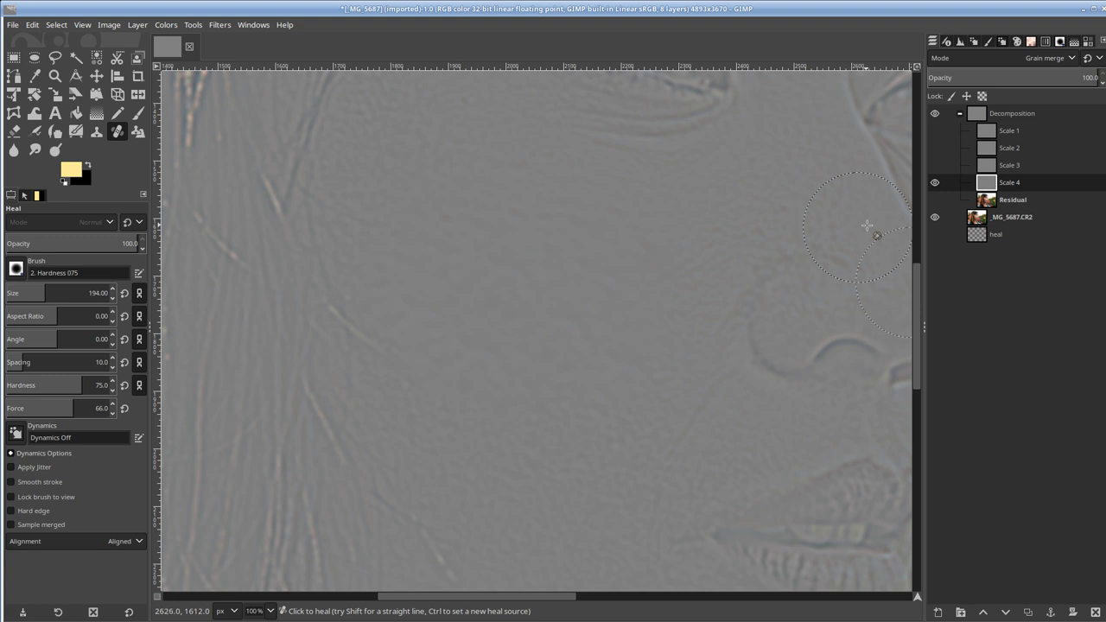
left_click(935, 183, "shift")
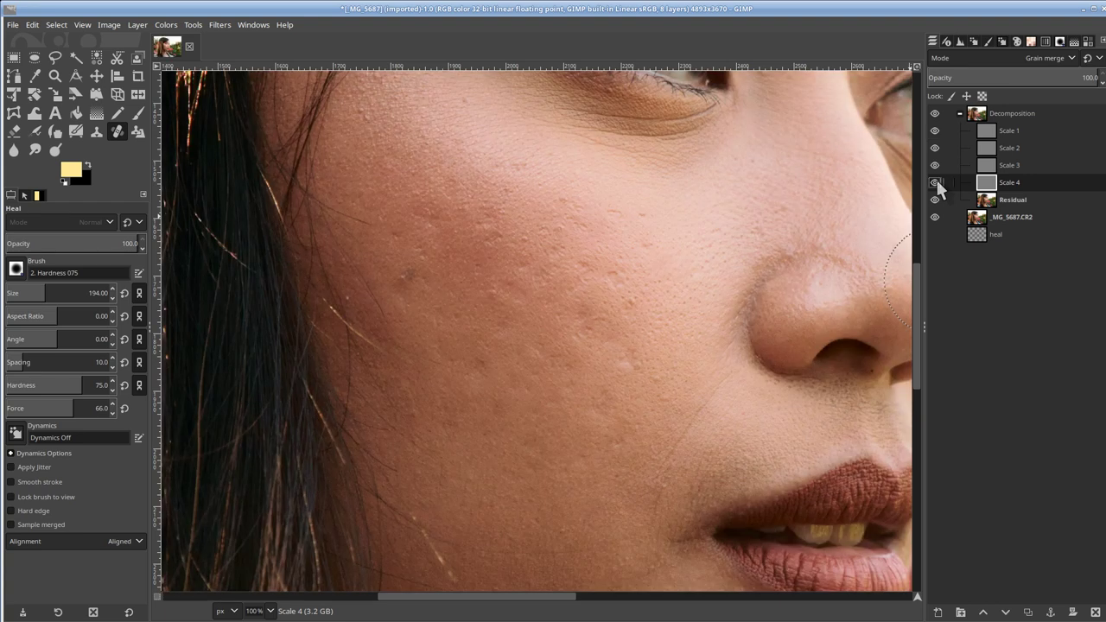
Isolate the Scale 3 layer, blur the rough cheek texture with the Blur/Sharpen tool, and check the face with all layers shown.
left_click(936, 164, "shift")
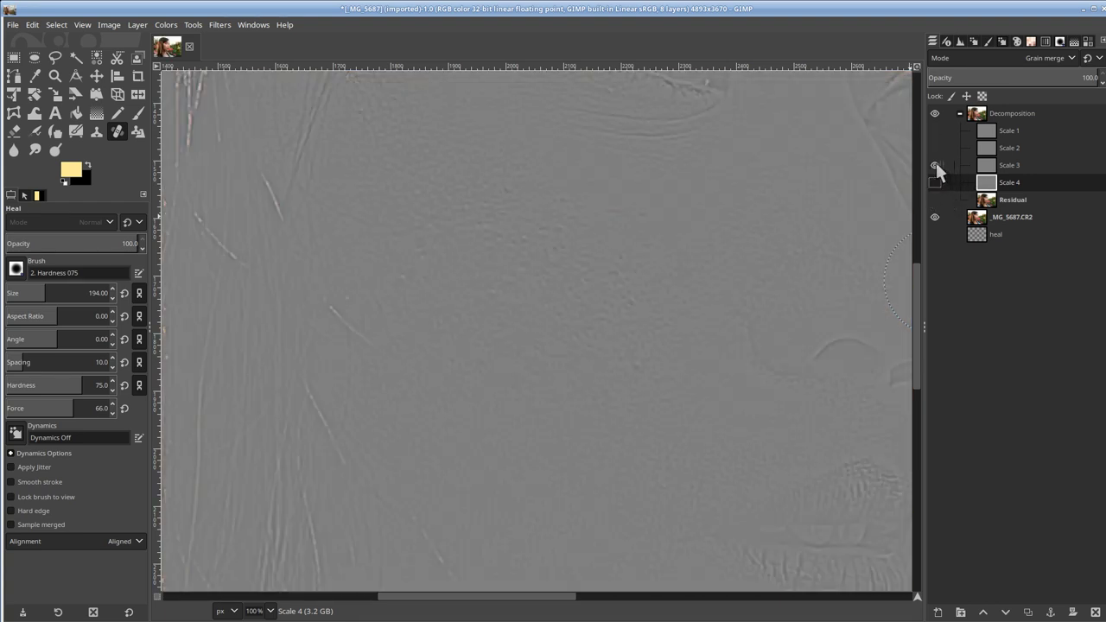
left_click(936, 164, "shift")
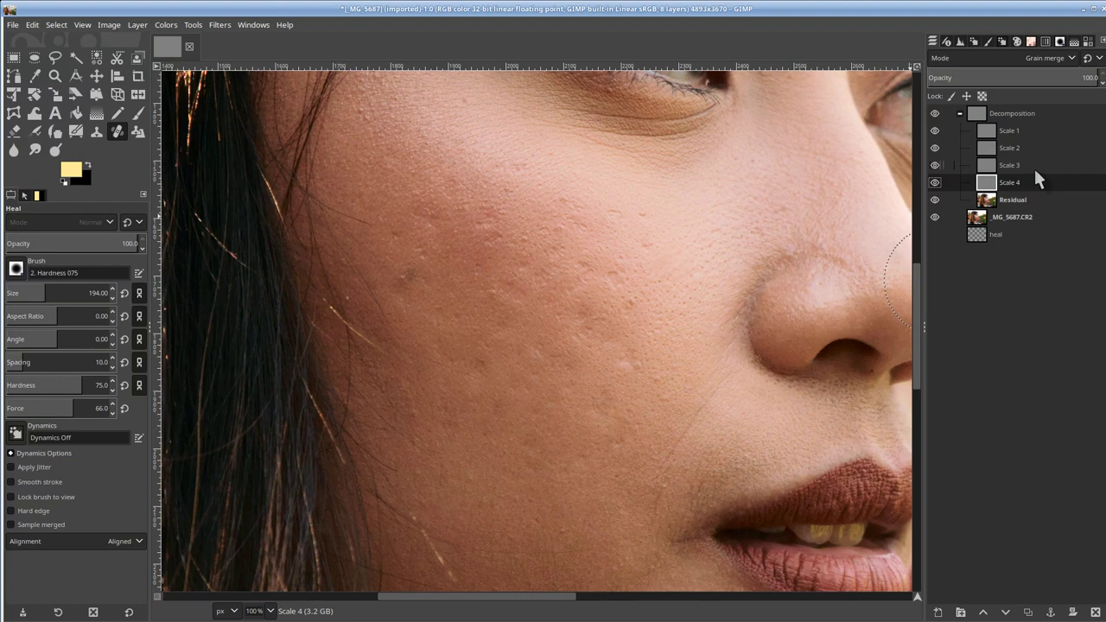
left_click(1004, 166)
left_click(935, 166, "shift")
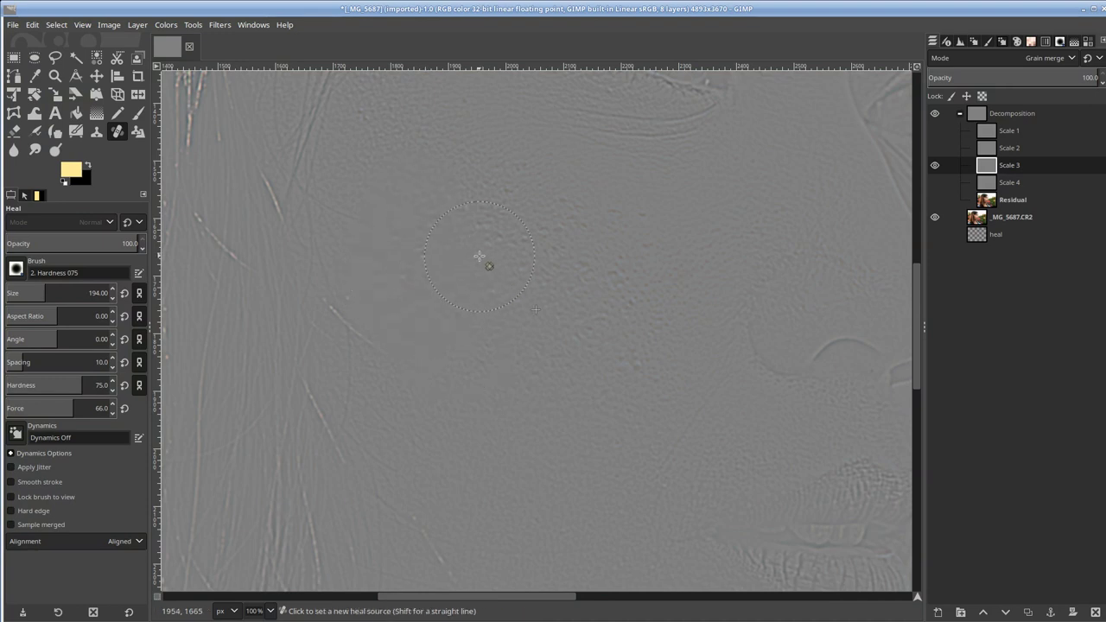
key("shift+u")
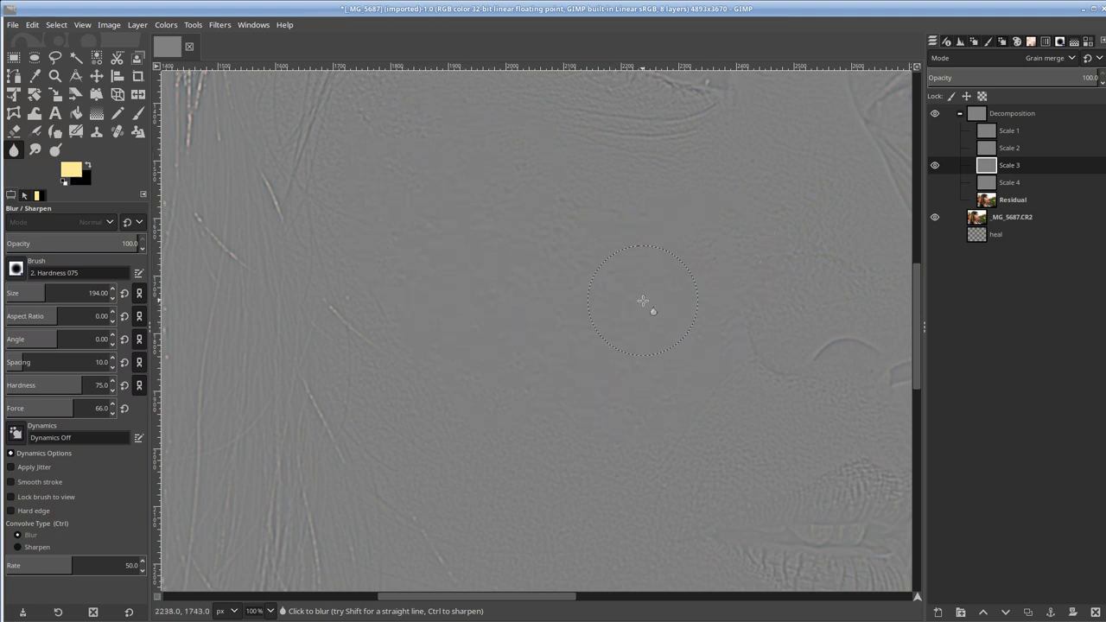
left_click(934, 165, "shift")
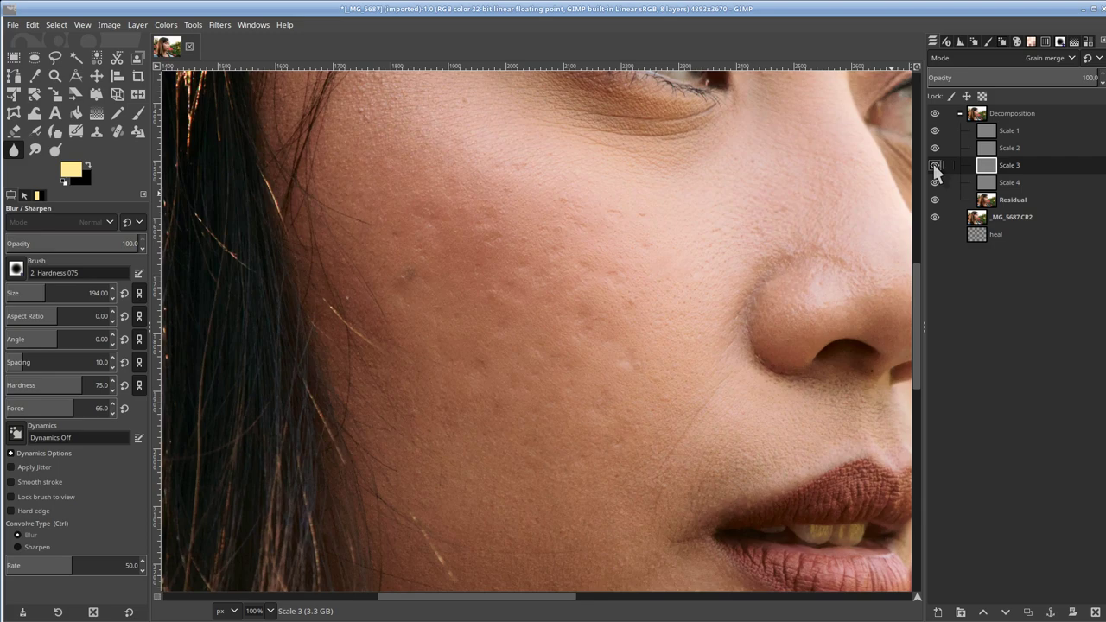
scroll(511, 261, "down", 2, "ctrl")
scroll(512, 261, "down", 4, "ctrl")
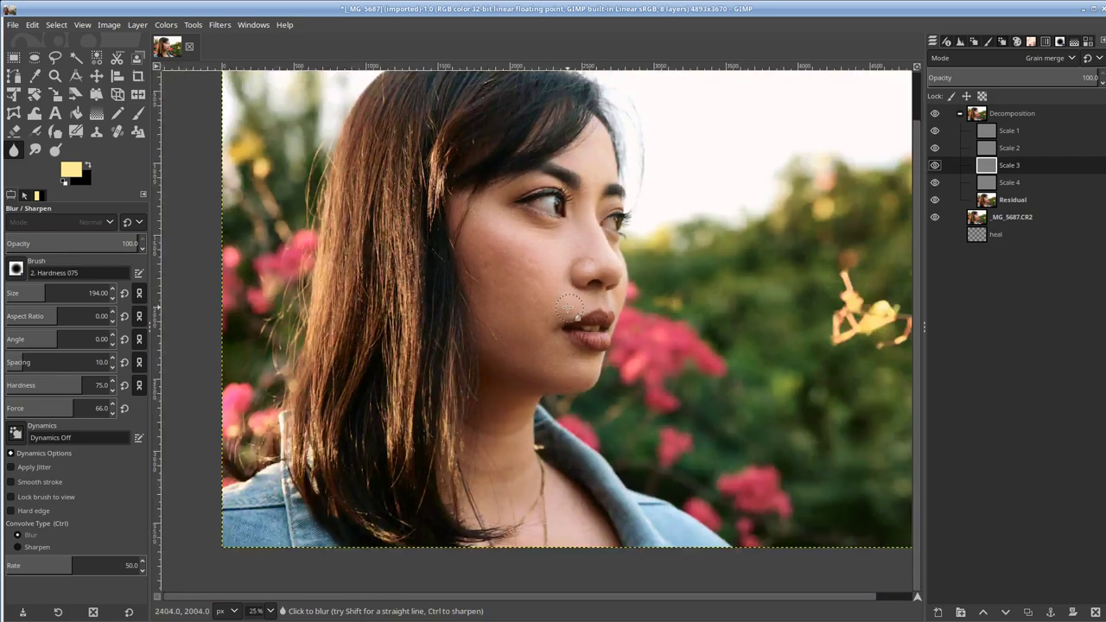
key("ctrl")
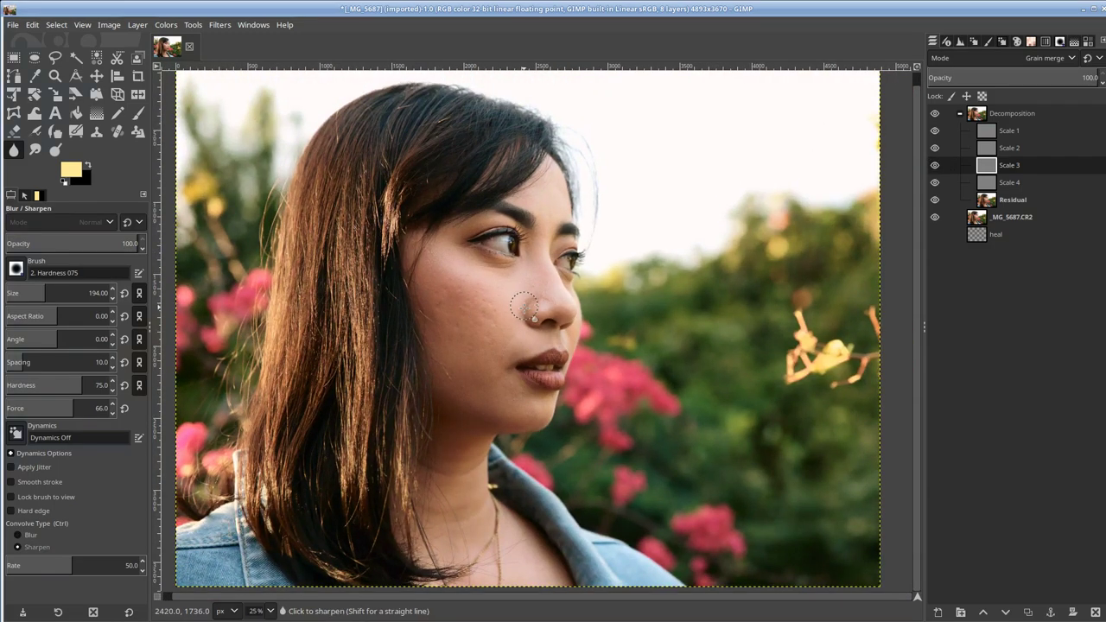
scroll(479, 331, "up", 4, "ctrl")
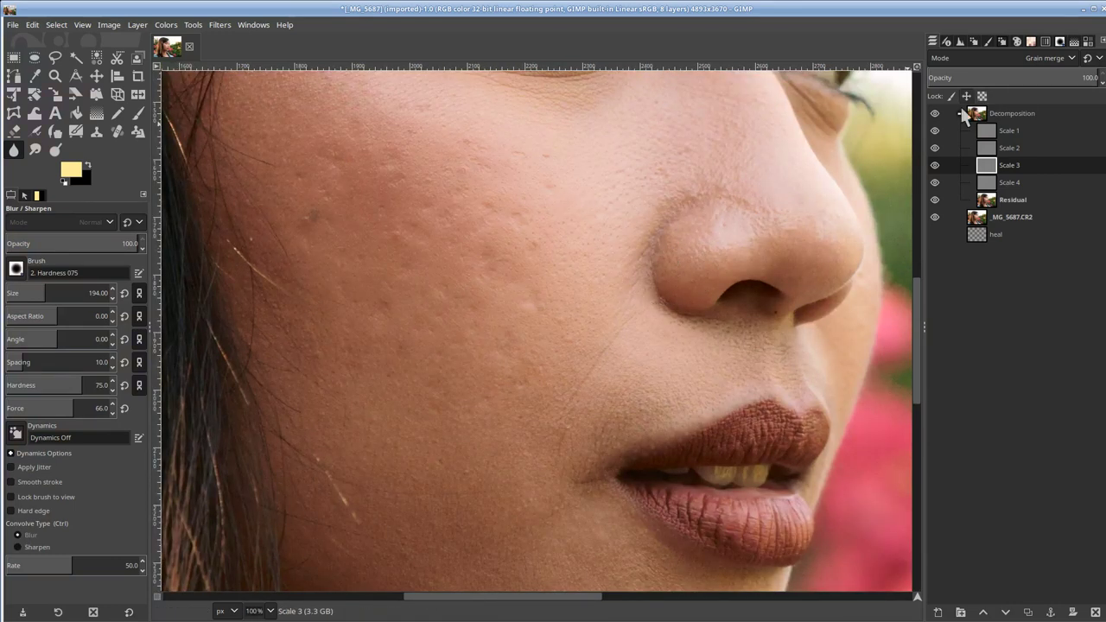
Show only the Scale 2 layer, switch to the Heal tool and sample clean skin on the cheek.
left_click(999, 149)
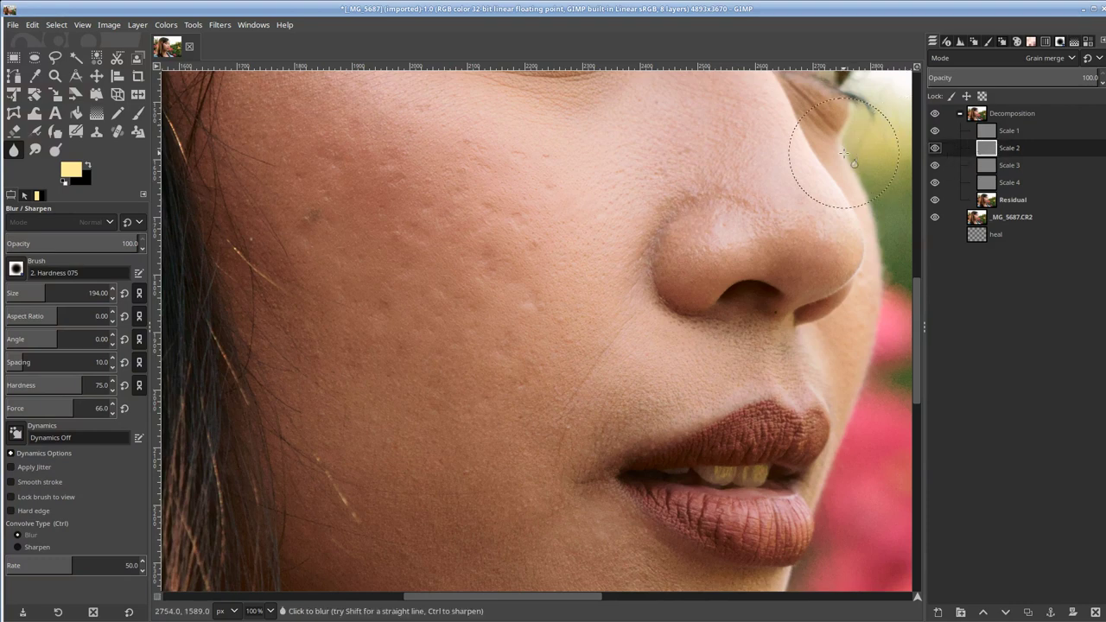
left_click(934, 148, "shift")
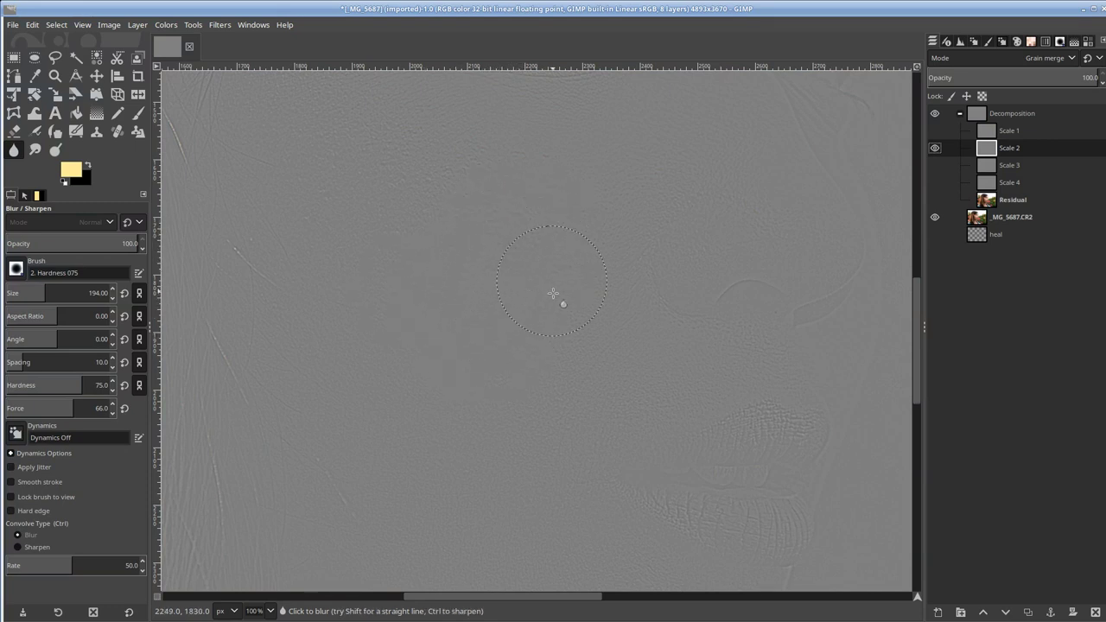
key("h")
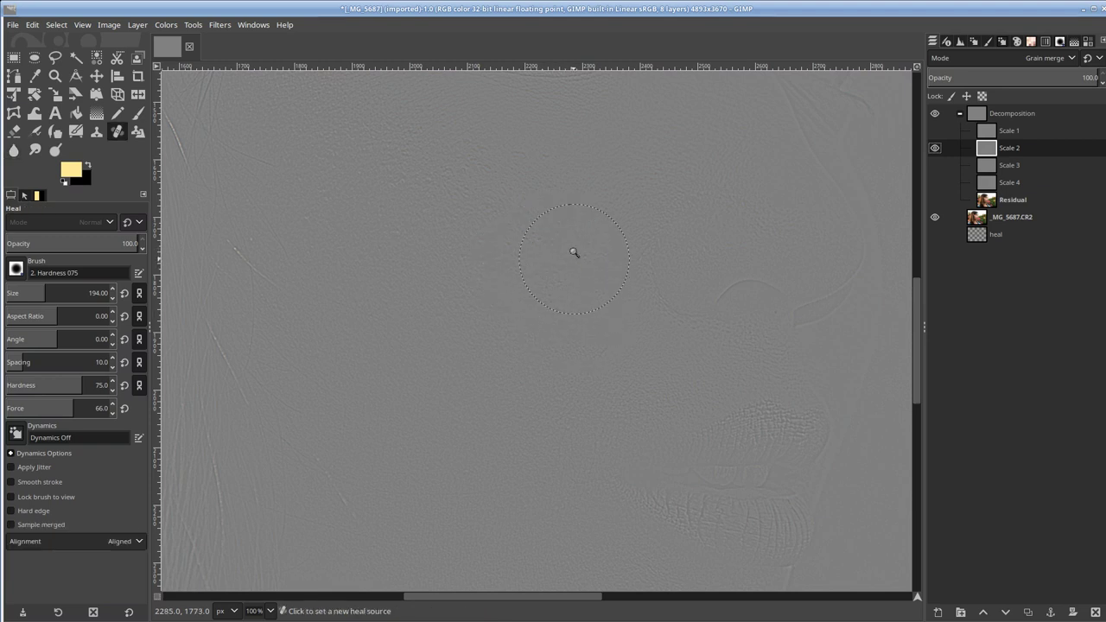
scroll(576, 244, "up", 2)
left_click(568, 331, "ctrl")
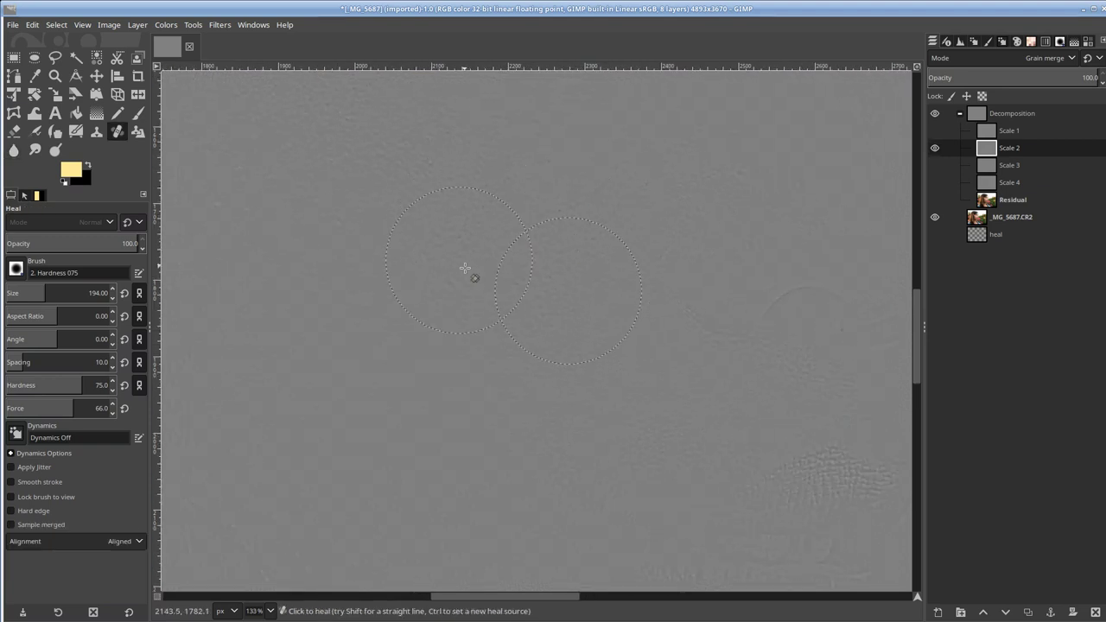
Reduce the Heal brush size to 122, heal the cheek texture on Scale 2, and show all layers.
key("bracketleft")
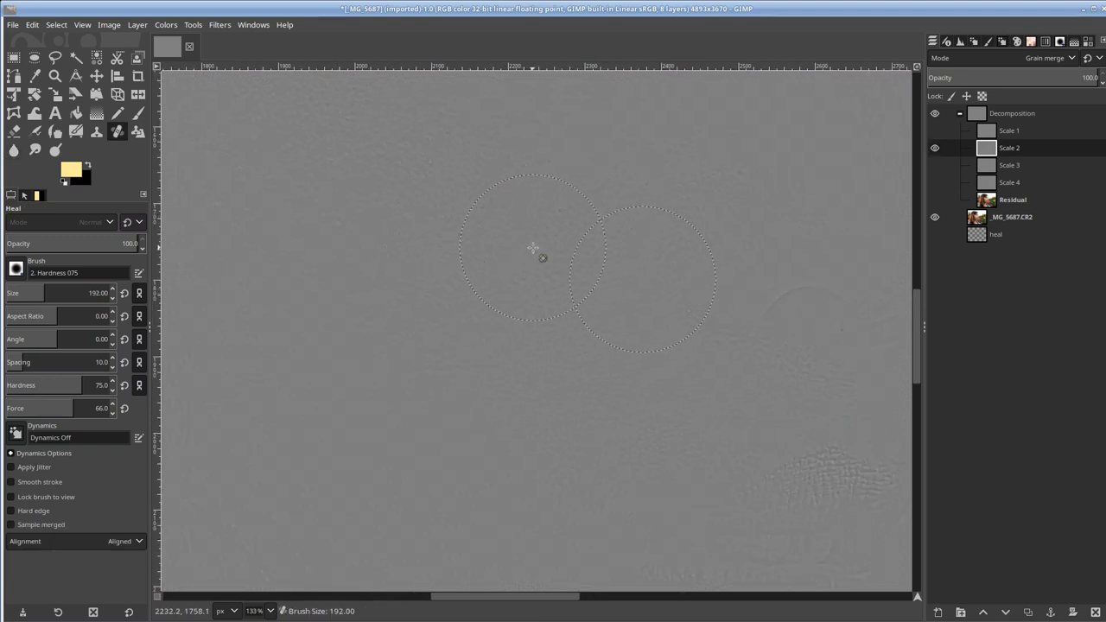
key("bracketleft")
key("bracketleft")
left_click_drag(560, 253, 610, 303)
left_click(553, 263, "ctrl")
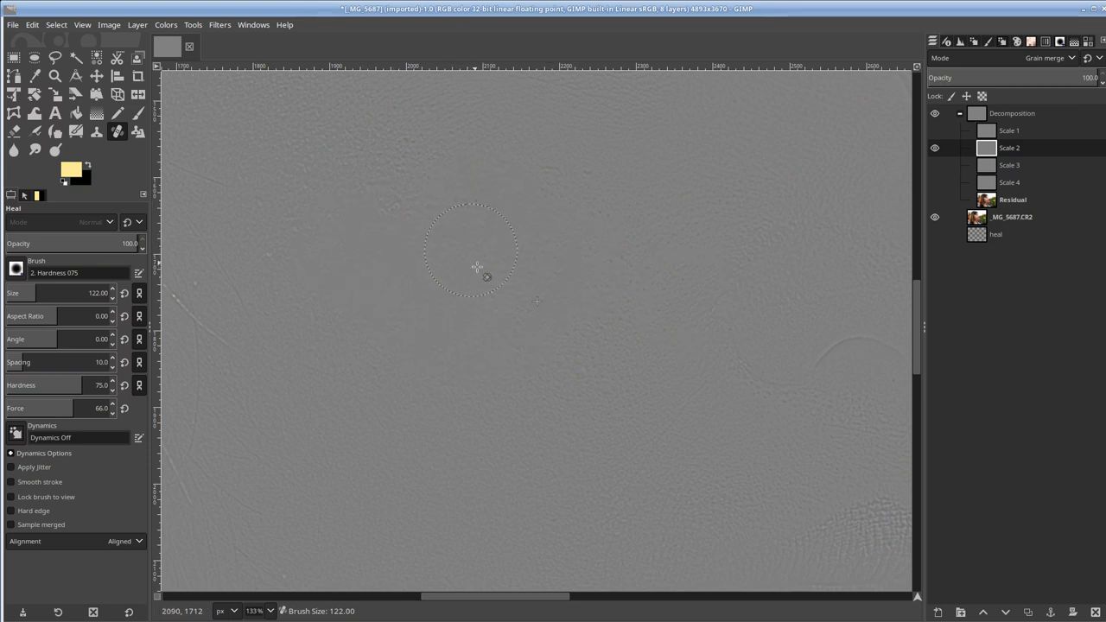
left_click_drag(447, 292, 581, 281)
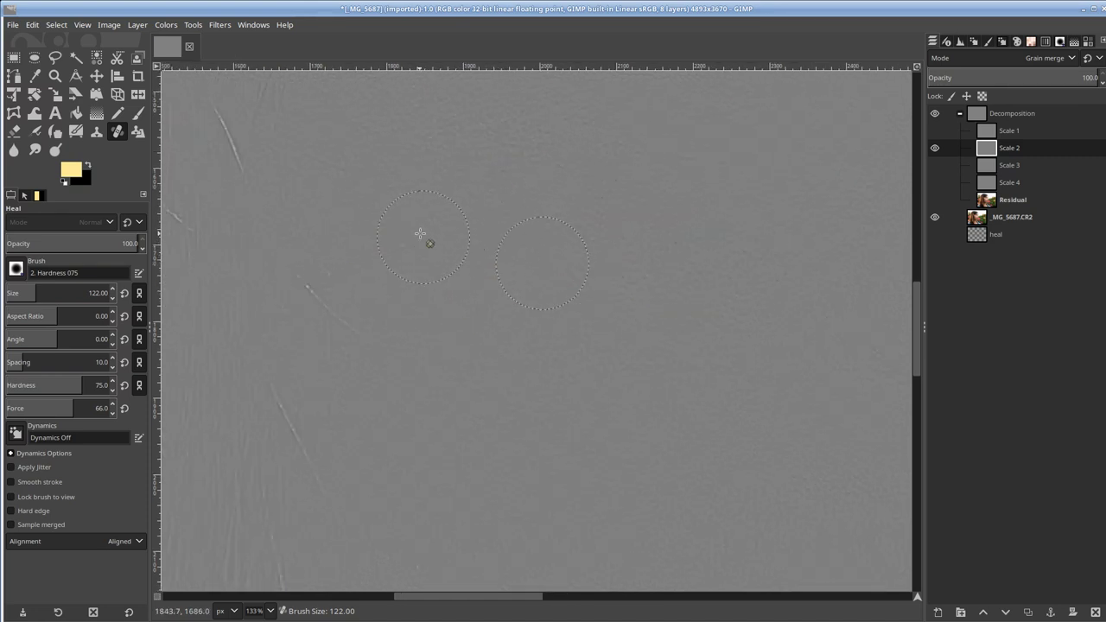
scroll(597, 262, "right", 4)
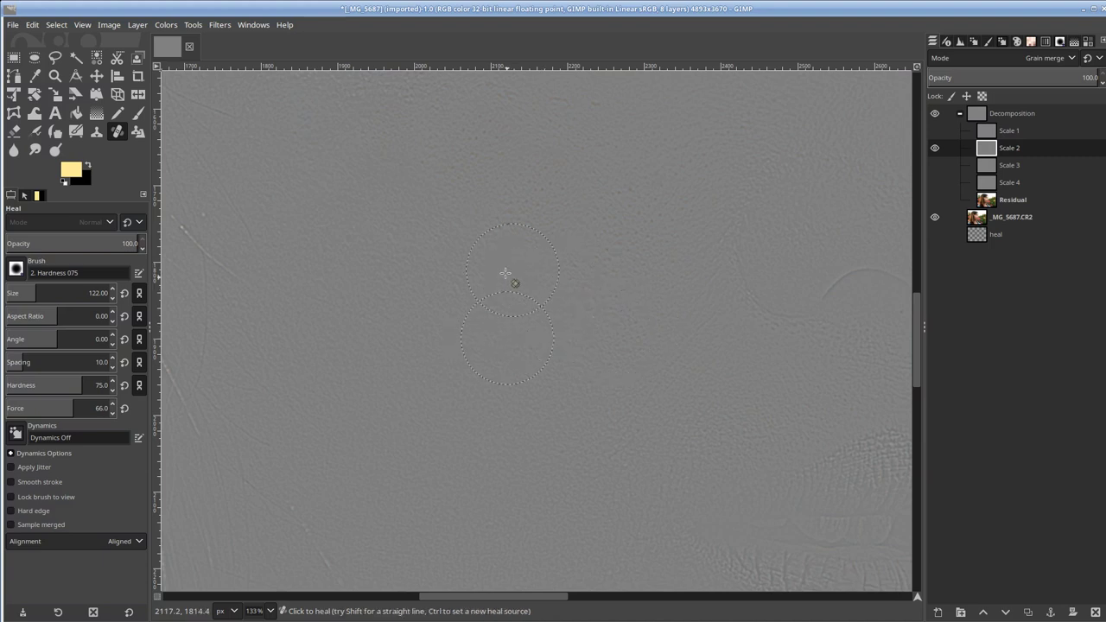
scroll(568, 306, "down", 2)
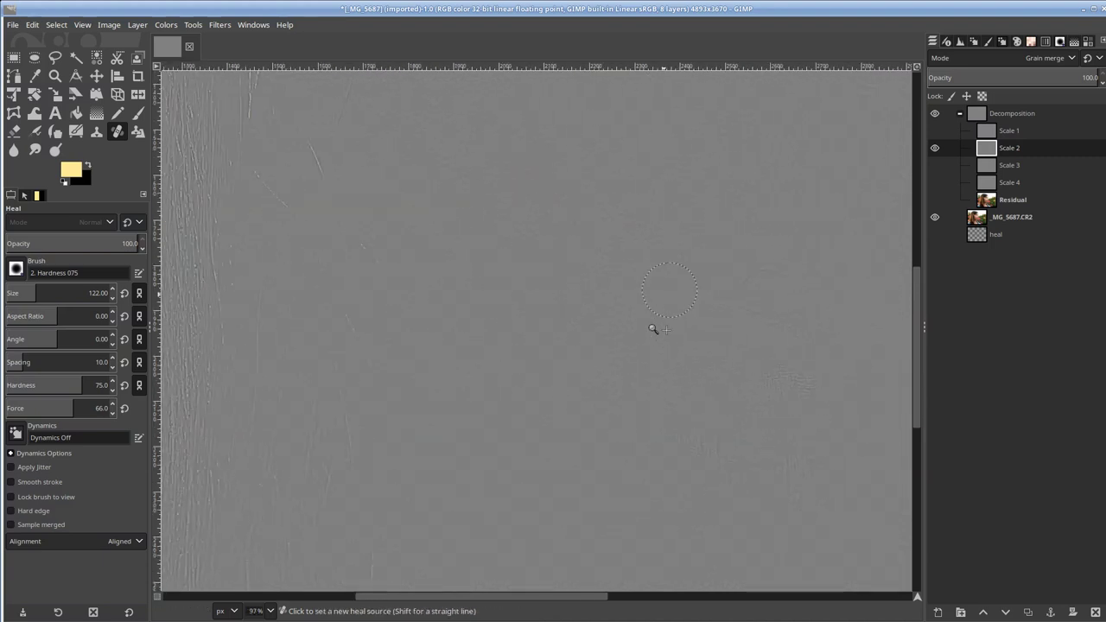
scroll(616, 258, "up", 2)
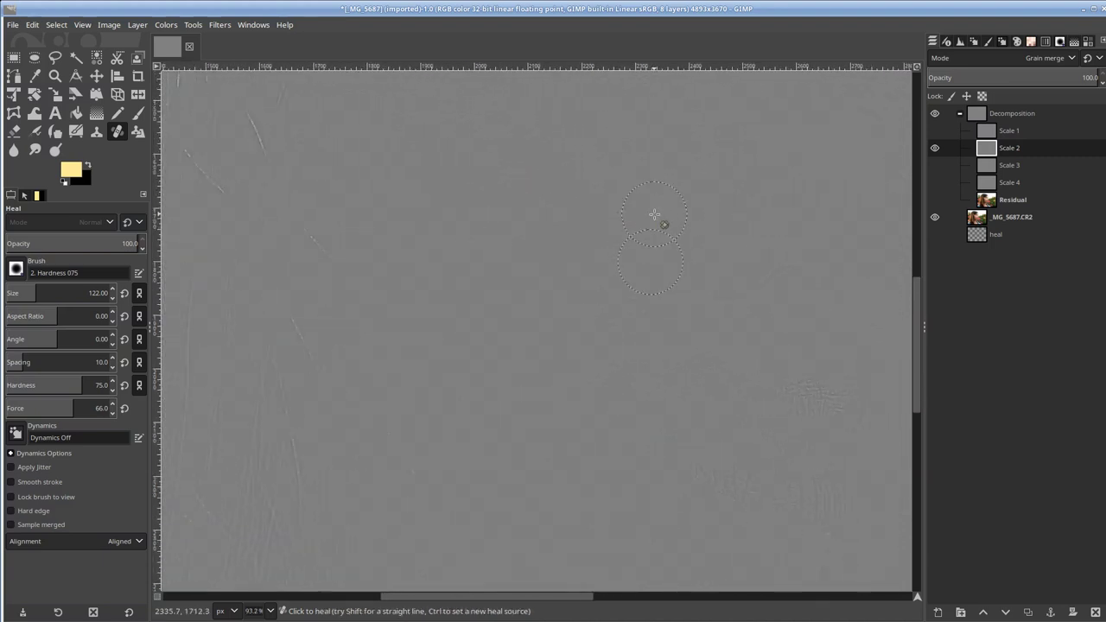
left_click(935, 148, "shift")
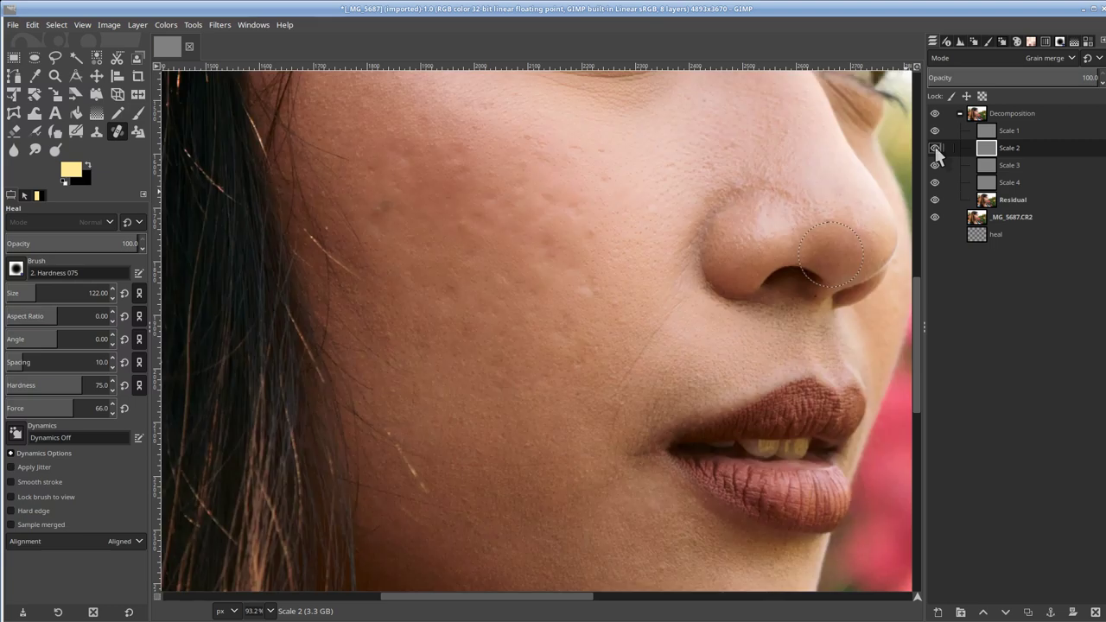
Examine the cheek close up and compare Scale 1, Scale 4 and Scale 3 by isolating each layer.
scroll(497, 209, "down", 2)
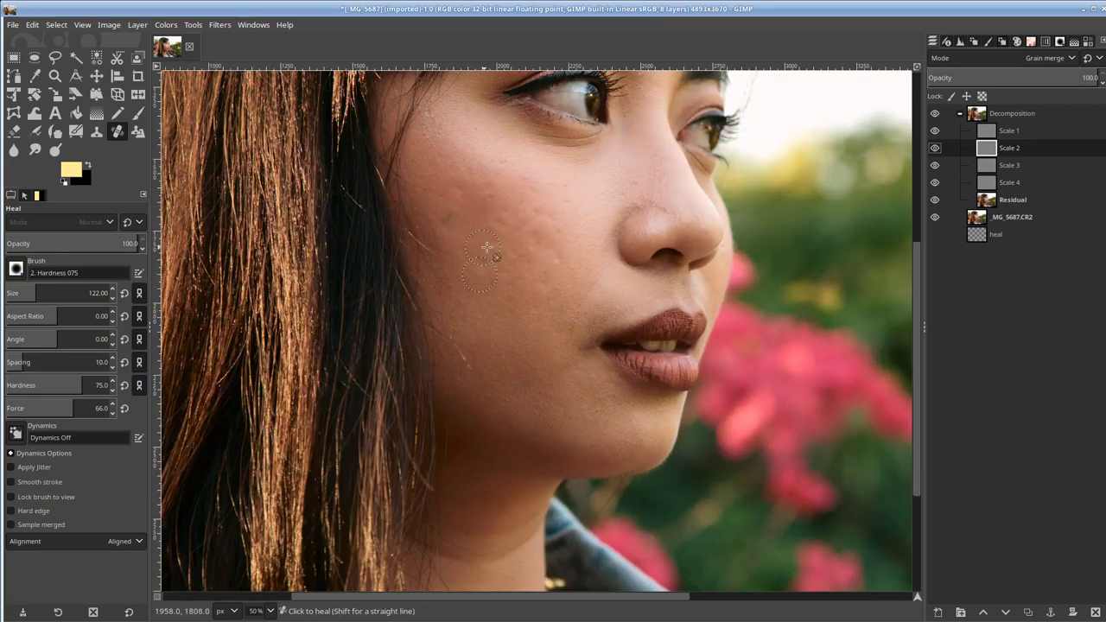
scroll(519, 237, "up", 3)
scroll(548, 236, "up", 2)
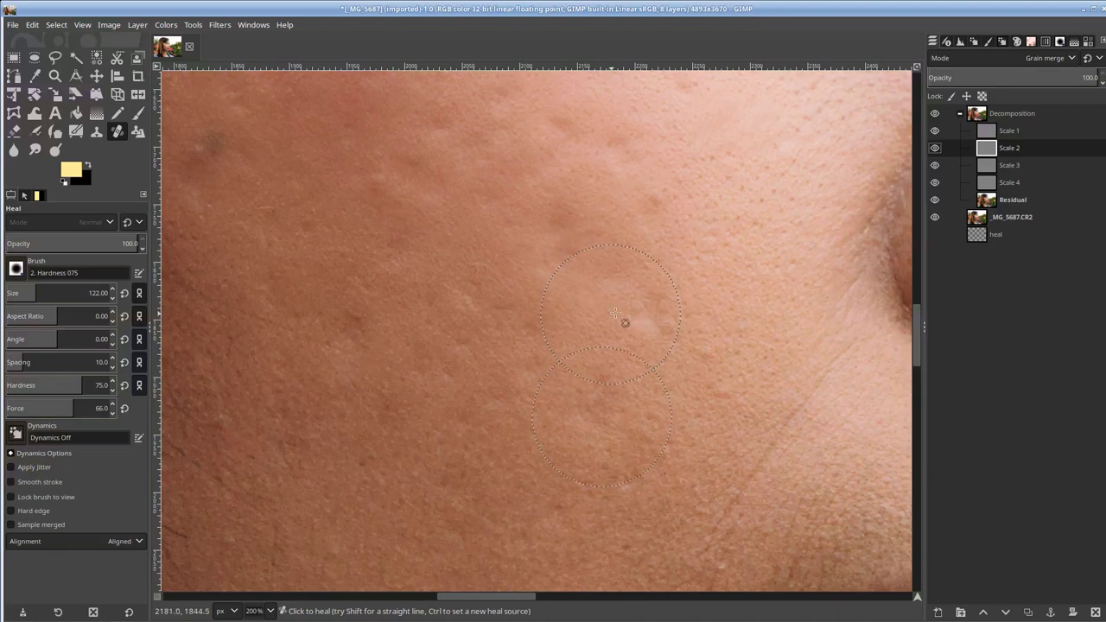
left_click(935, 131, "shift")
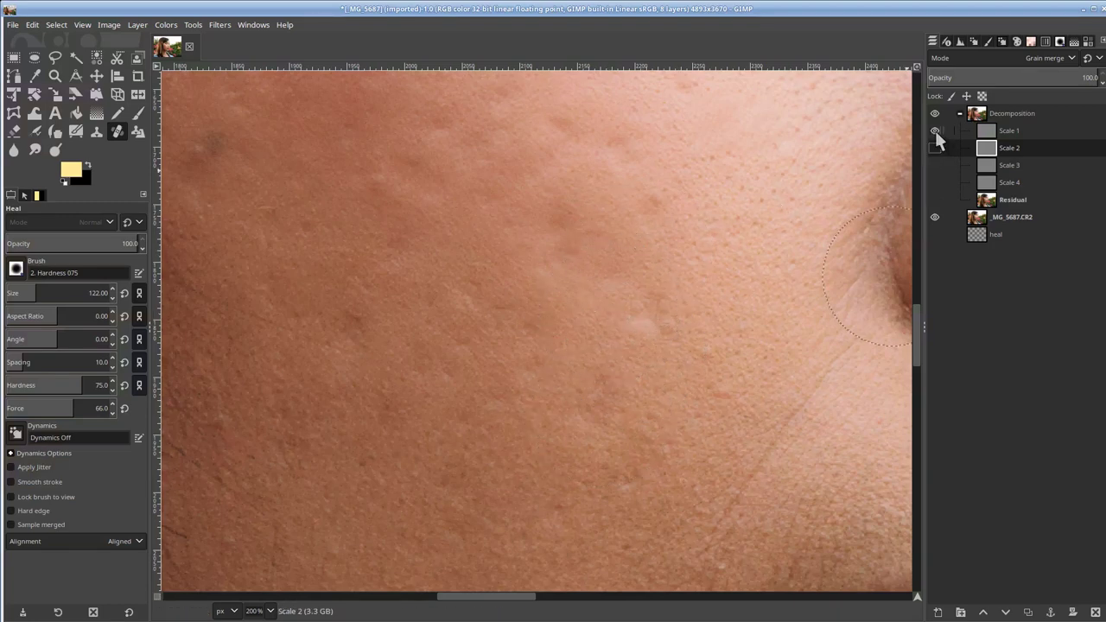
left_click(935, 130, "shift")
left_click(935, 181, "shift")
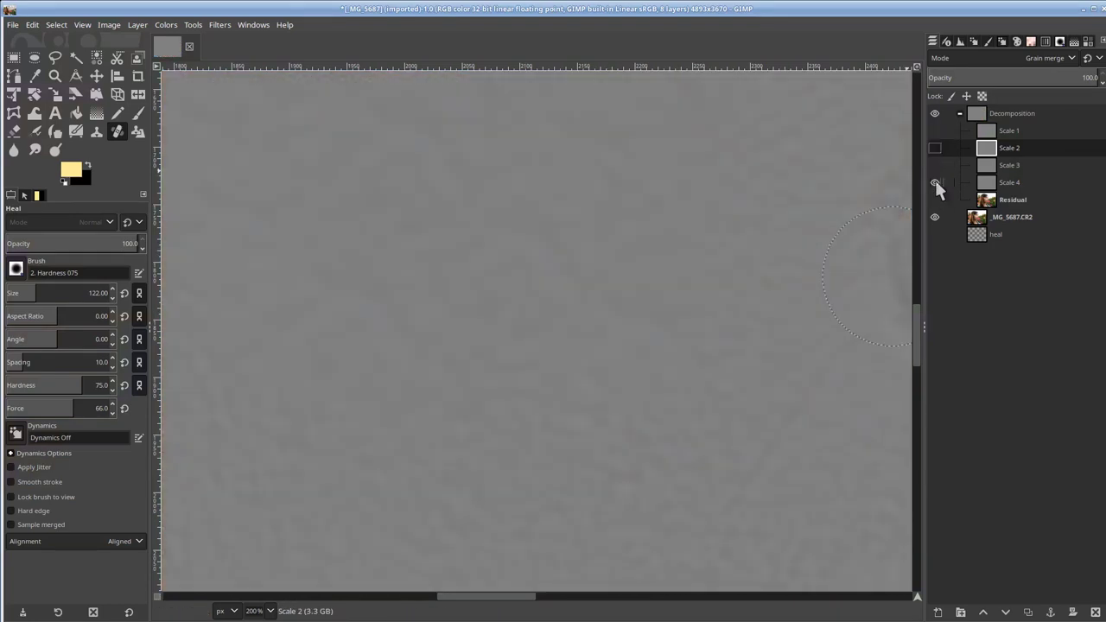
left_click(934, 181, "shift")
left_click(934, 164, "shift")
scroll(411, 250, "down", 2)
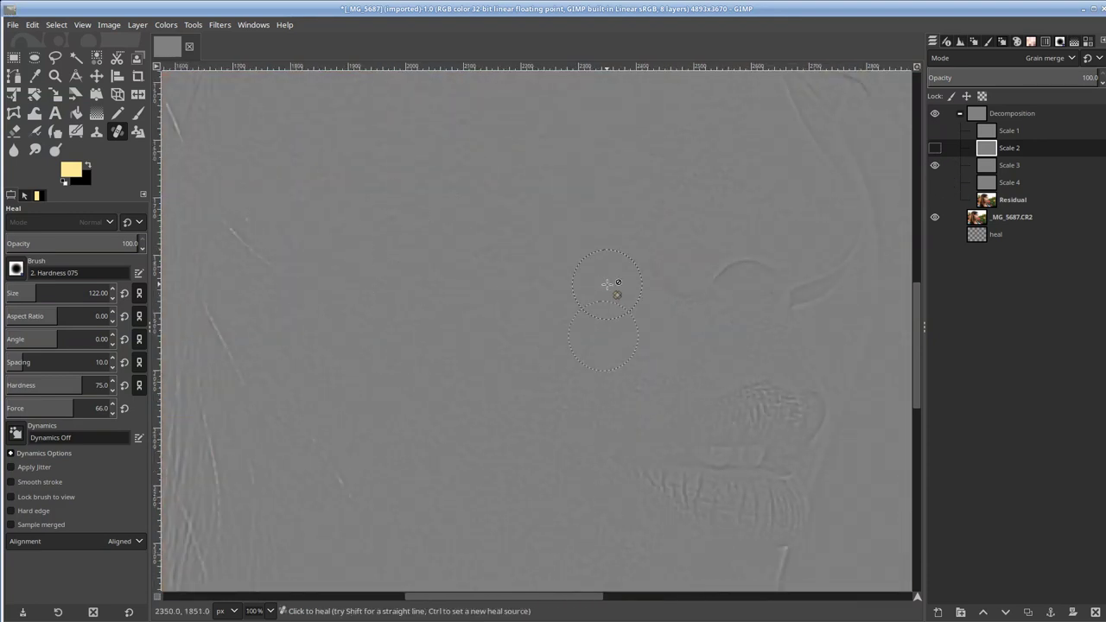
Make Scale 3 the active layer and show only it and Scale 4 inside the Decomposition group.
left_click(1006, 164)
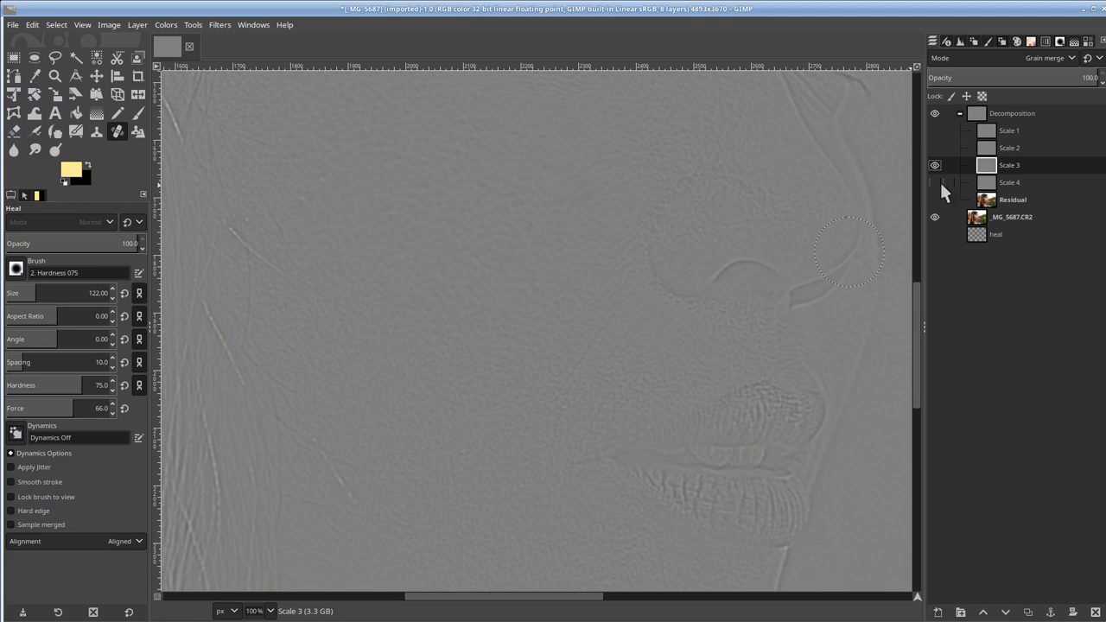
left_click(936, 182, "shift")
left_click(935, 165)
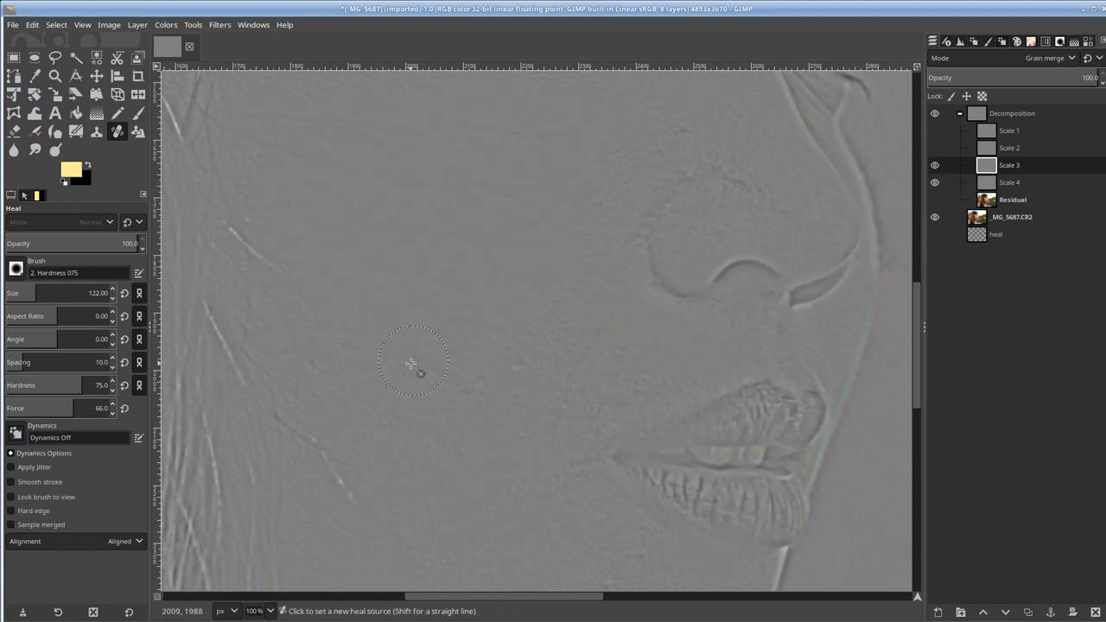
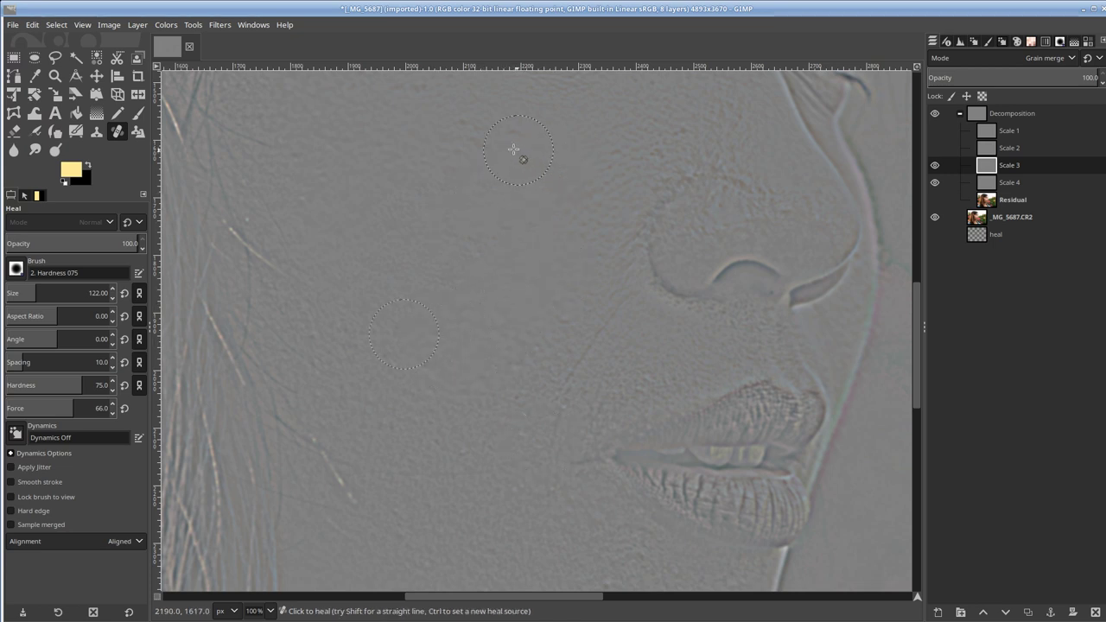
Heal the bumps on the upper and outer cheek on Scale 3 with samples from the smoother lower cheek.
left_click(450, 367, "ctrl")
left_click(449, 137)
left_click(413, 333, "ctrl")
left_click_drag(367, 202, 328, 228)
left_click(461, 376, "ctrl")
mouse_move(485, 225)
left_mouse_down()
mouse_move(508, 205)
mouse_move(583, 195)
mouse_move(477, 344)
mouse_move(557, 227)
mouse_move(596, 197)
mouse_move(575, 289)
left_mouse_up()
left_click(475, 347, "ctrl")
left_click(437, 378, "ctrl")
left_click_drag(343, 288, 312, 299)
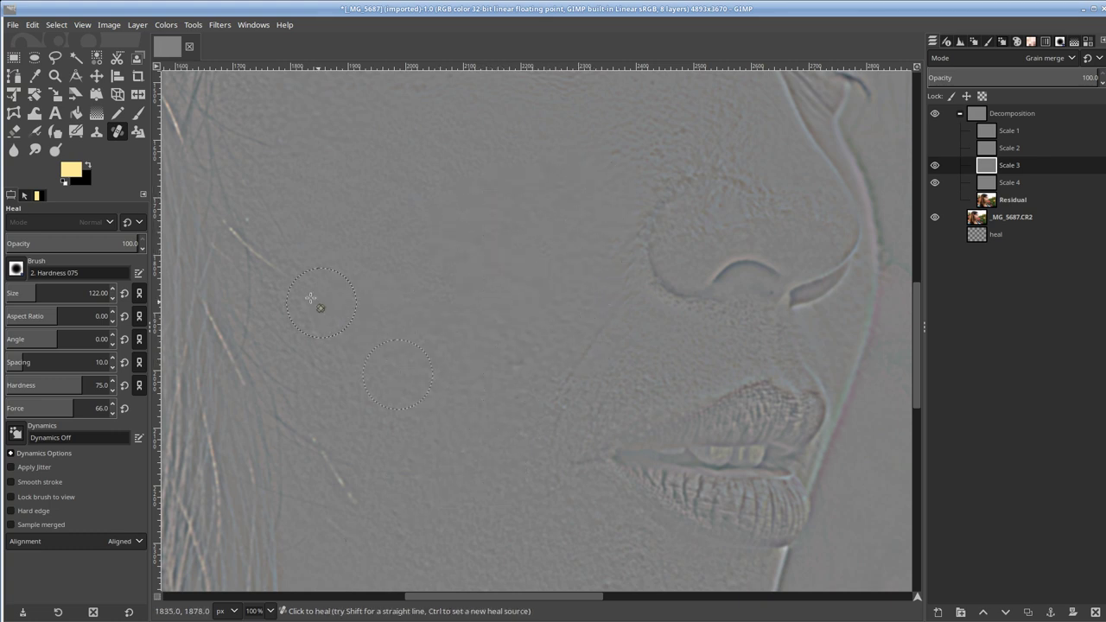
Heal the remaining unevenness in the middle and upper cheek on Scale 3, and check the face with all layers shown.
left_click(450, 342, "ctrl")
mouse_move(472, 230)
left_mouse_down()
mouse_move(400, 226)
mouse_move(459, 260)
mouse_move(447, 289)
left_mouse_up()
left_click(449, 356, "ctrl")
left_click_drag(380, 272, 369, 267)
left_click(382, 382, "ctrl")
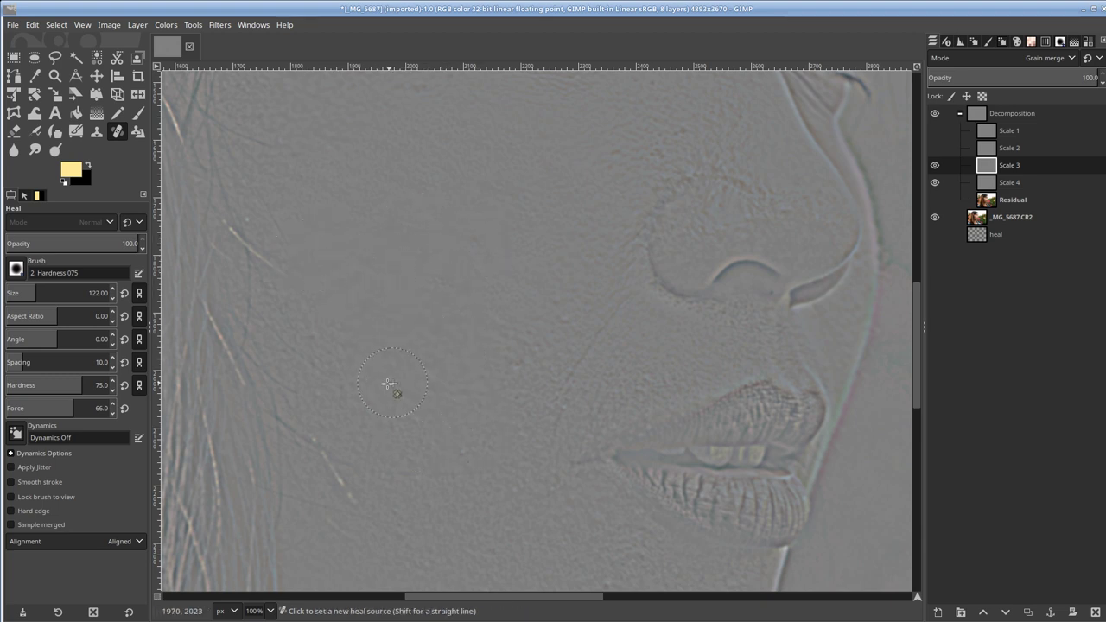
mouse_move(325, 156)
left_mouse_down()
mouse_move(300, 172)
mouse_move(378, 183)
left_mouse_up()
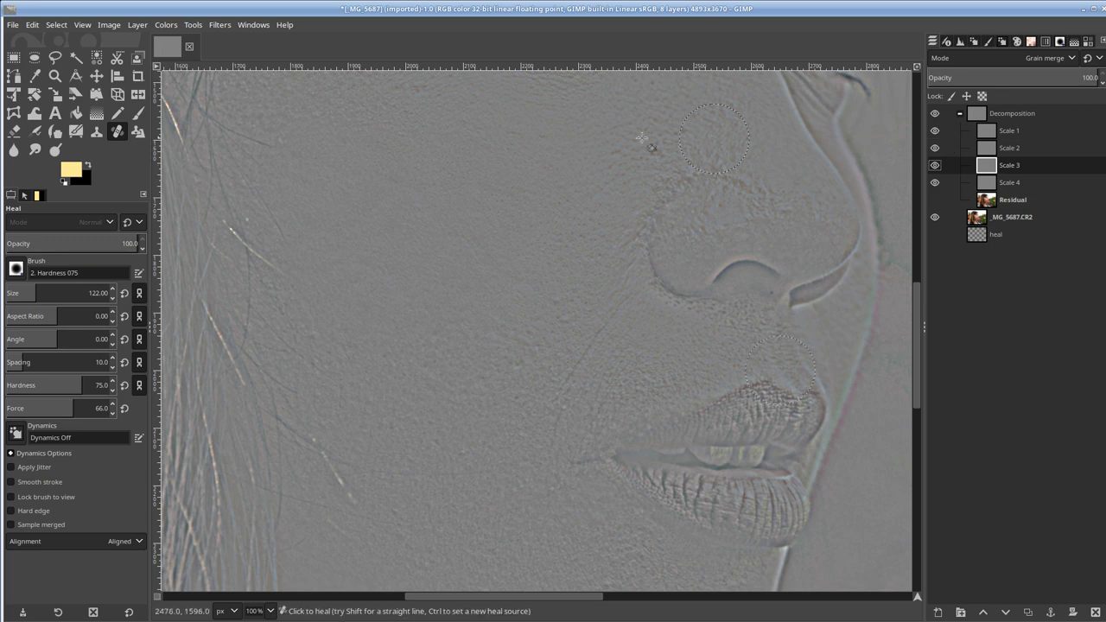
left_click(935, 200)
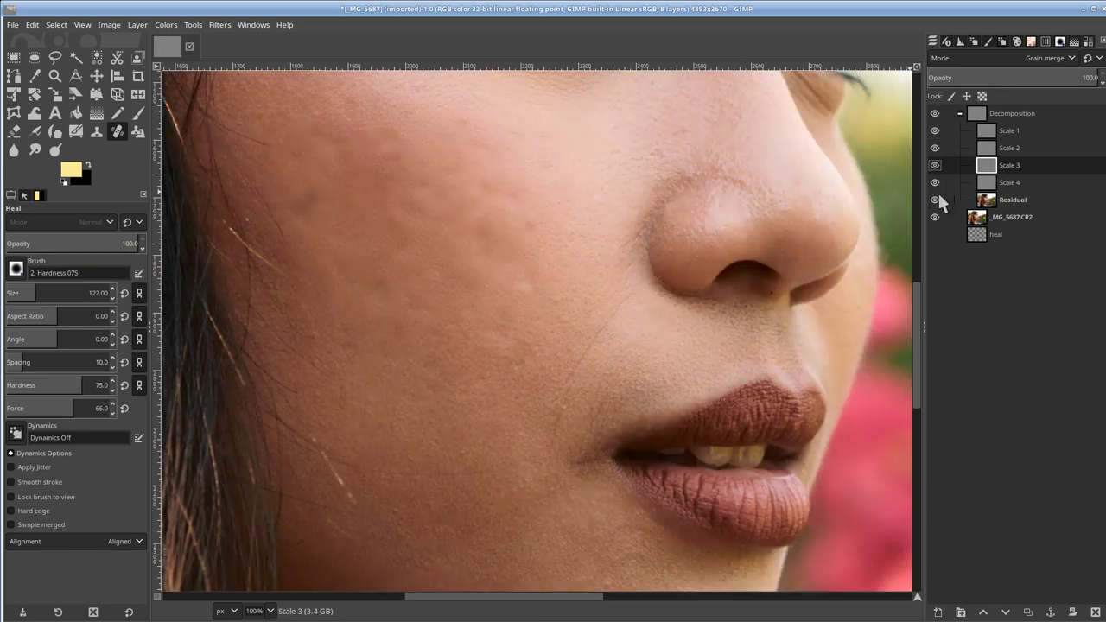
scroll(488, 229, "down", 3)
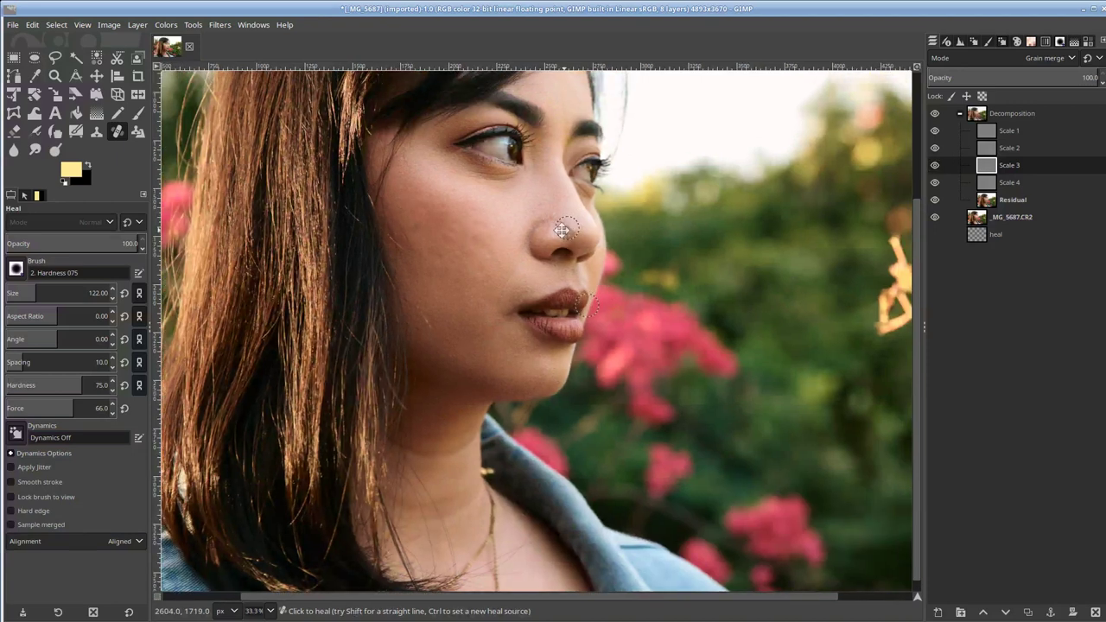
Hide Scale 1 to Scale 4 so only Residual shows in the Decomposition group, and make Residual the active layer.
left_click_drag(562, 230, 542, 279)
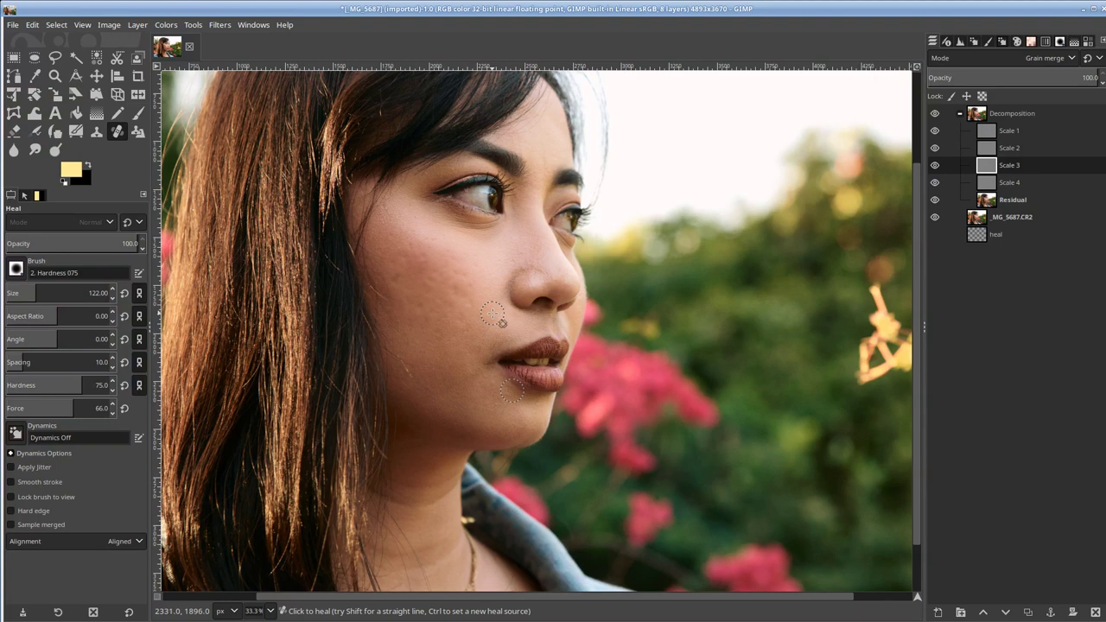
left_click(934, 130)
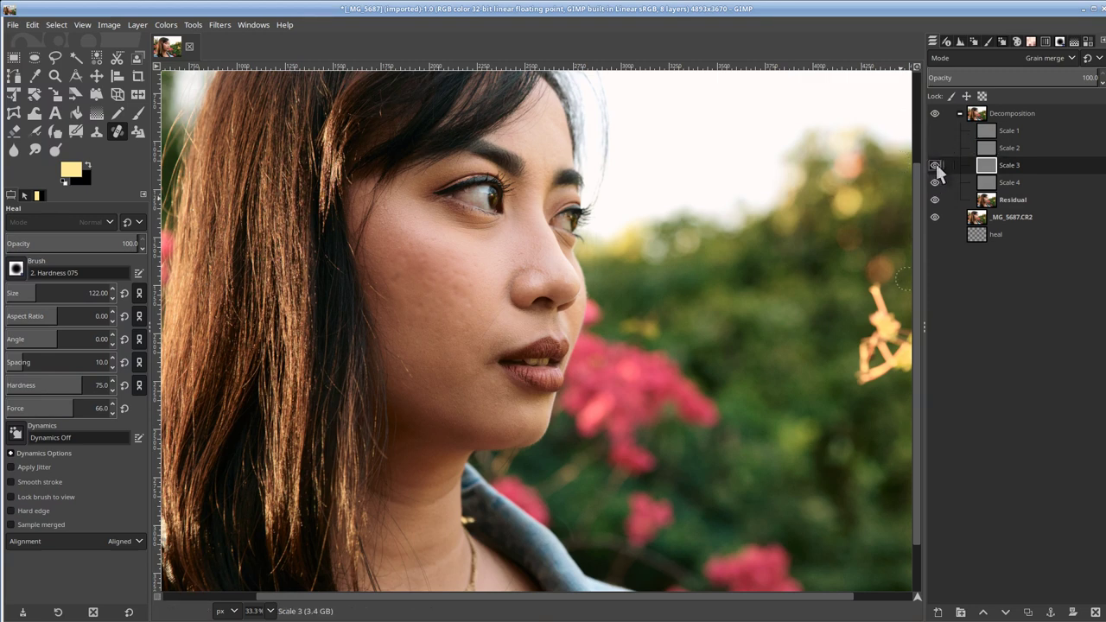
left_click(934, 165)
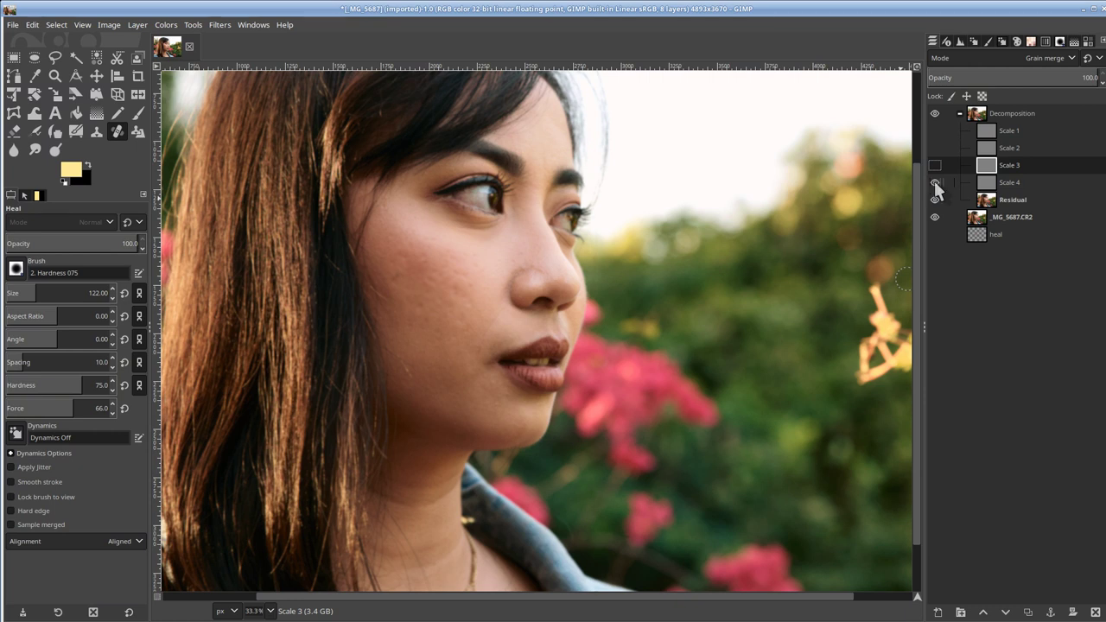
left_click(934, 182)
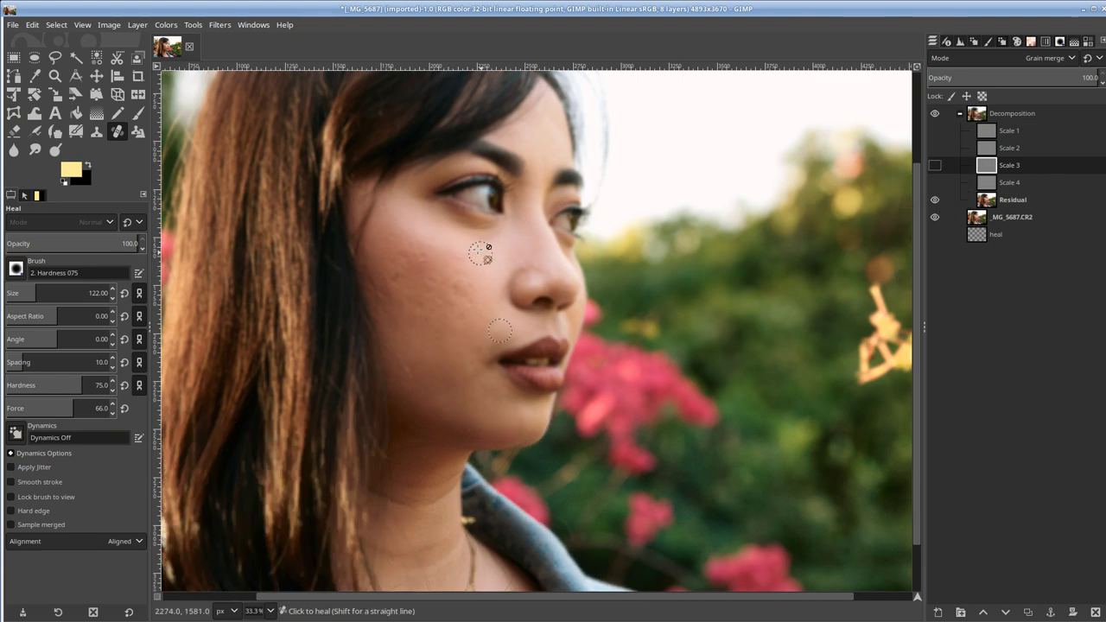
key("1")
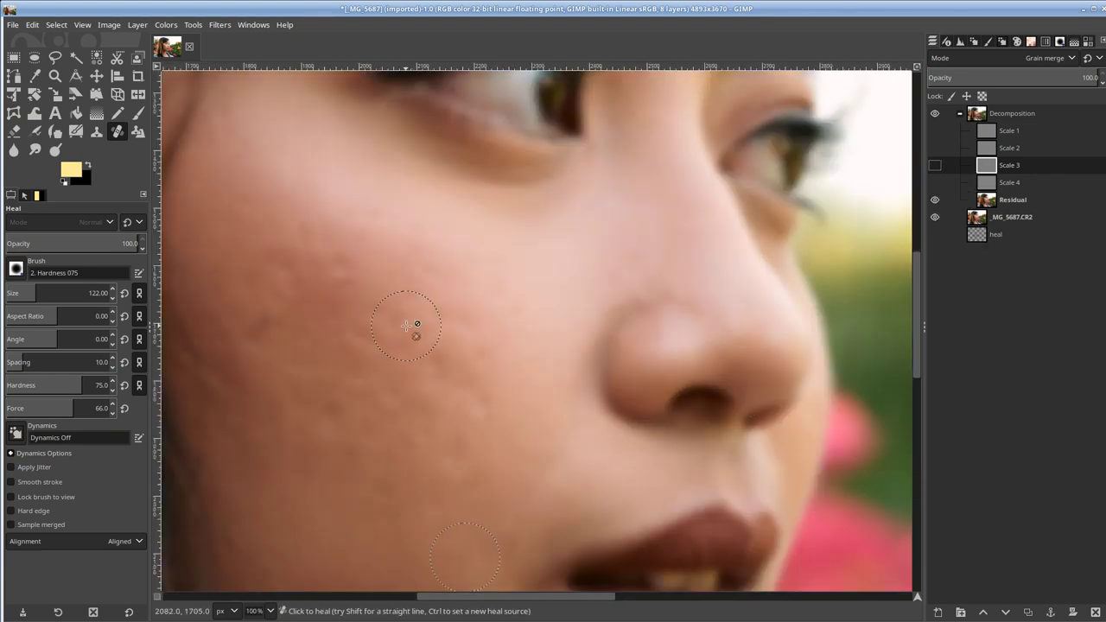
left_click_drag(401, 327, 616, 235)
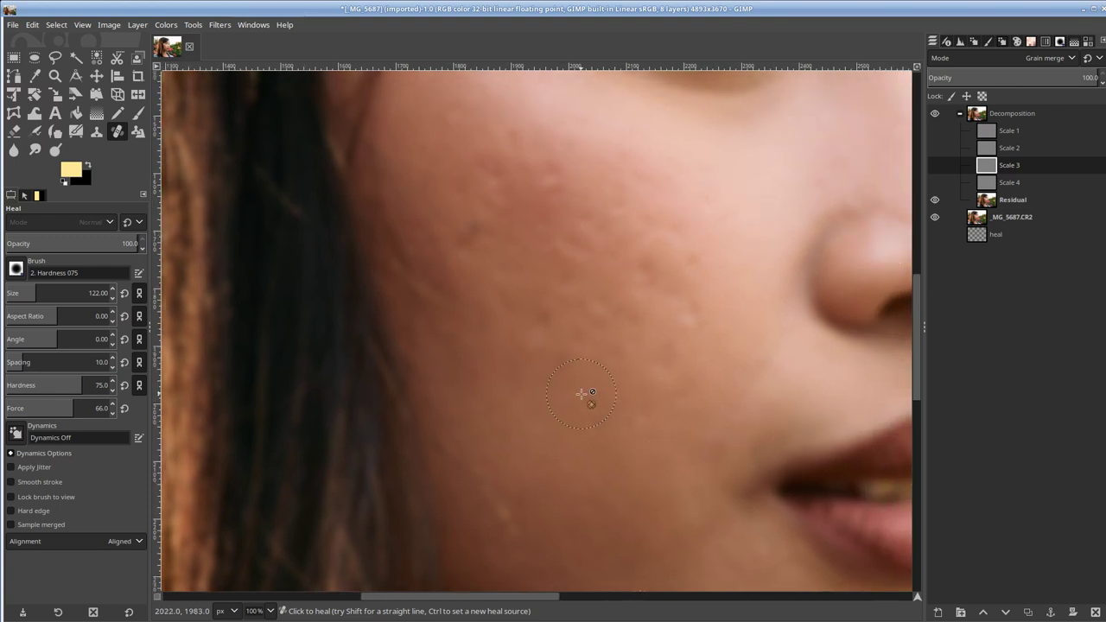
left_click(1021, 201)
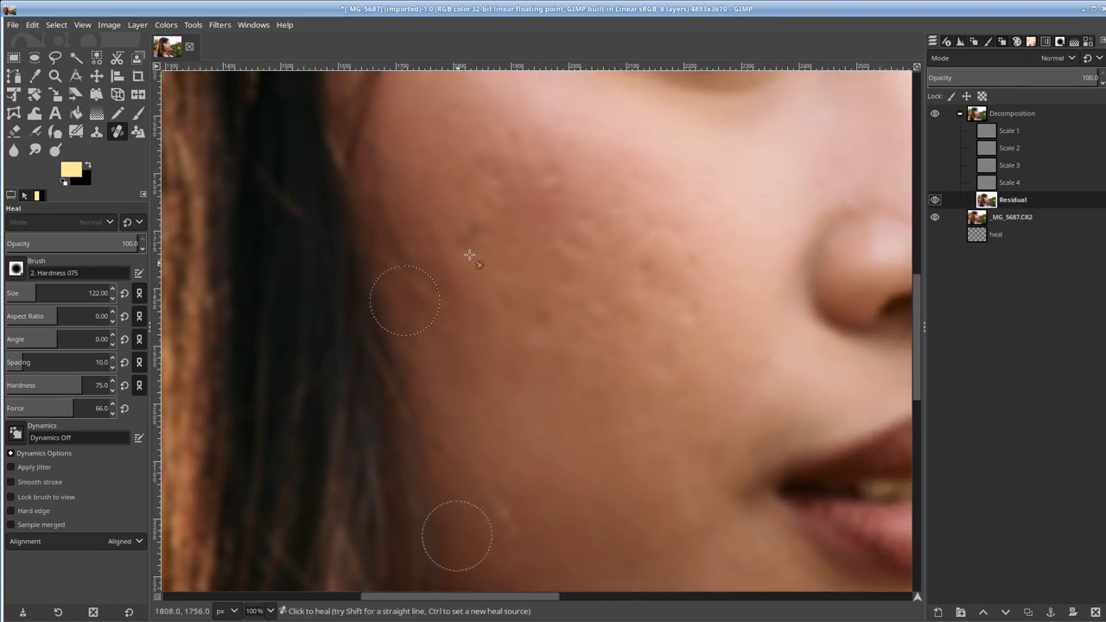
Blur the bumpy skin in the middle of the cheek on Residual, and enlarge the brush to size 155.
left_click_drag(605, 404, 513, 382)
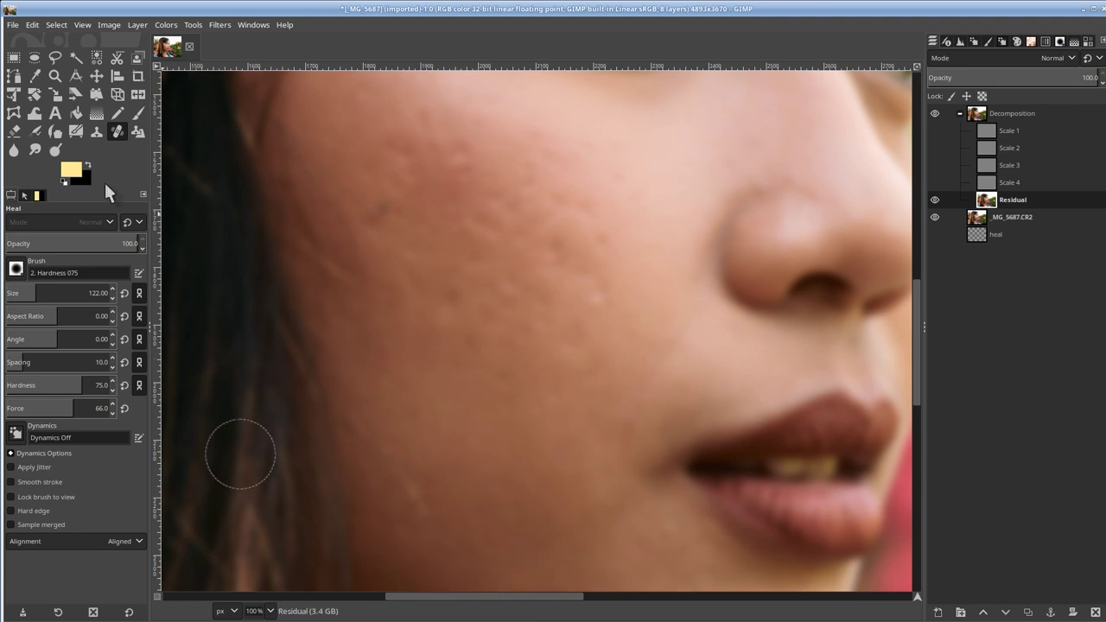
left_click(13, 150)
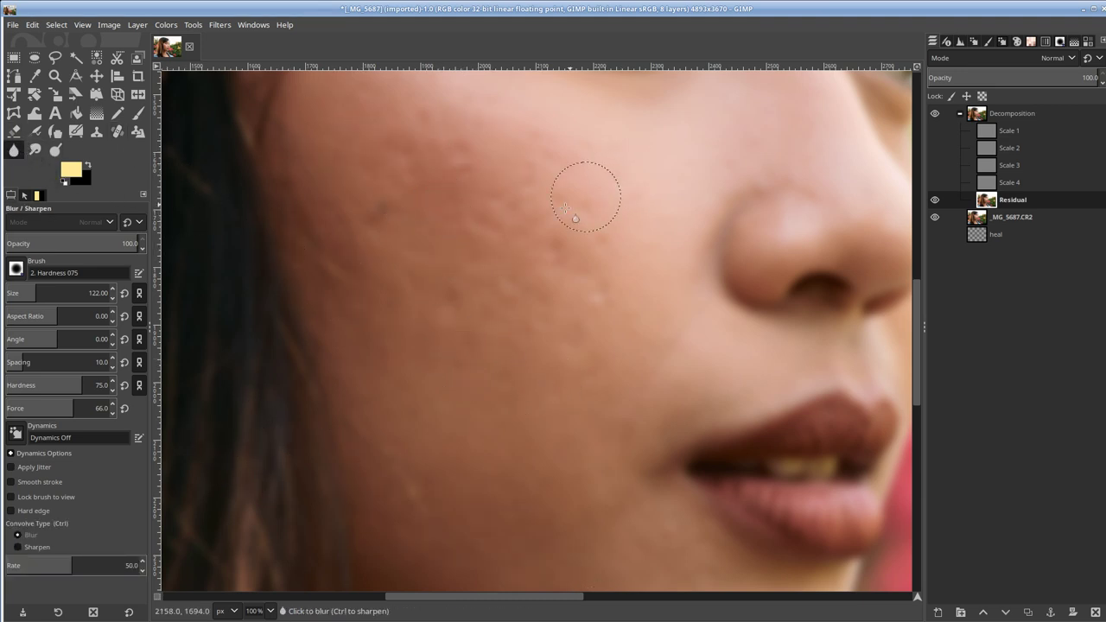
left_click_drag(492, 260, 485, 206)
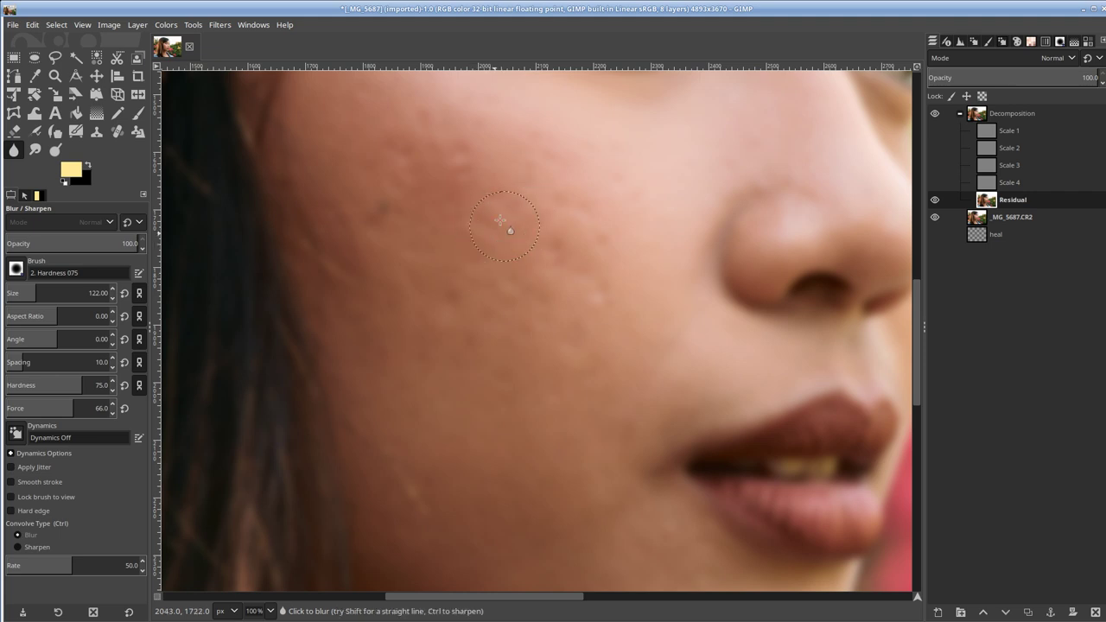
key("bracketright")
key("bracketright")
key("bracketright")
key("bracketright")
key("bracketright")
key("bracketright")
key("bracketright")
key("bracketright")
key("bracketright")
key("bracketright")
key("bracketright")
key("bracketright")
key("bracketright")
key("bracketright")
key("bracketright")
key("bracketright")
key("bracketright")
key("bracketright")
key("bracketright")
key("bracketright")
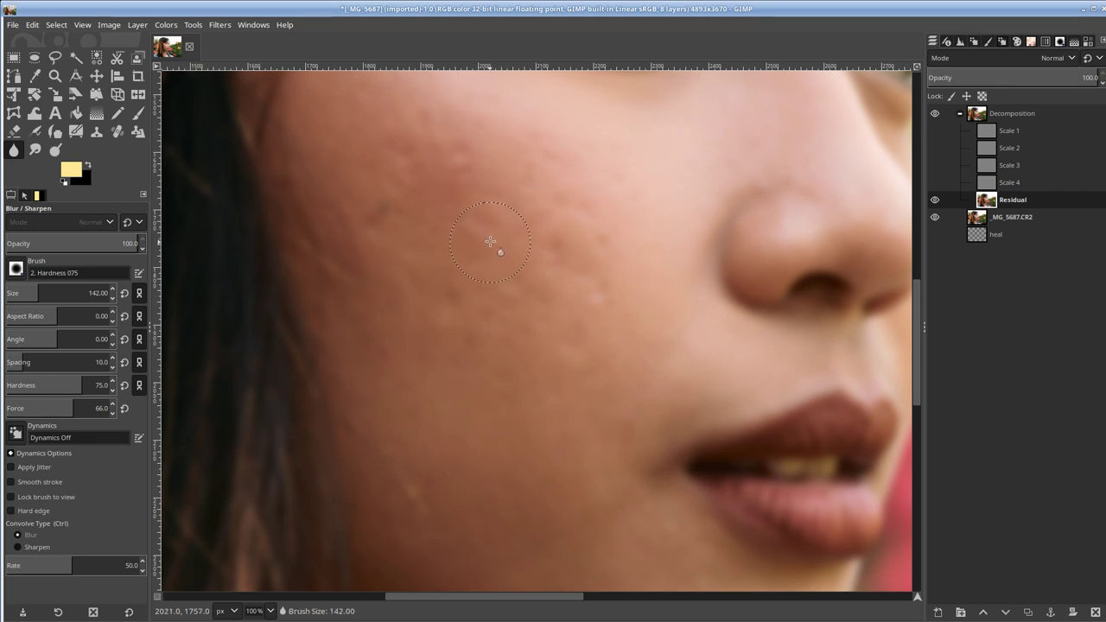
key("bracketright")
key("bracketright")
key("bracketright")
key("bracketright")
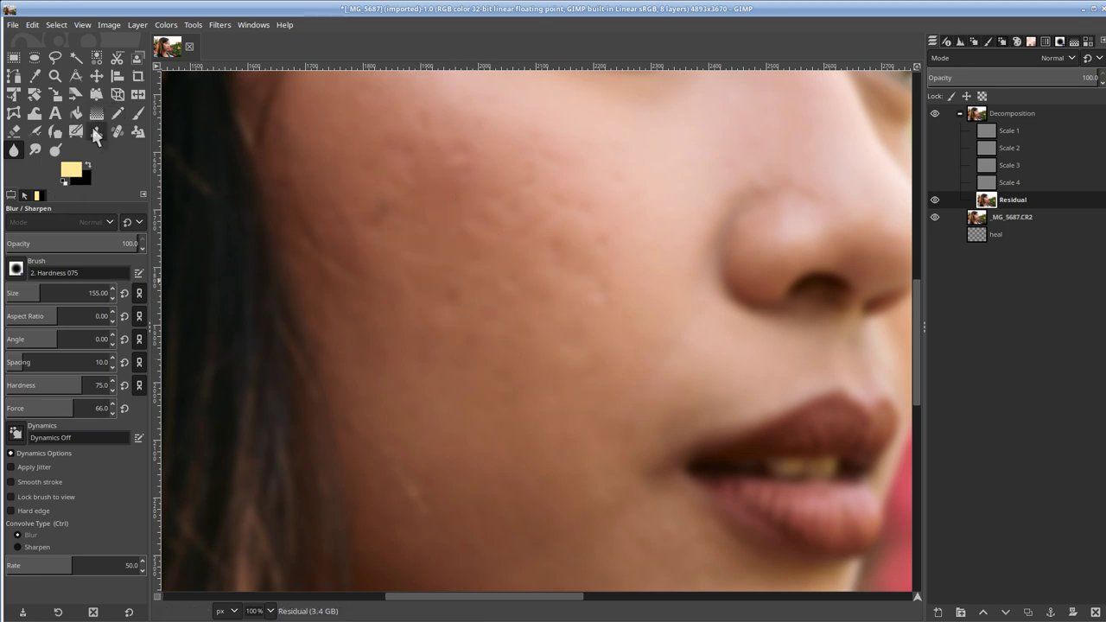
Heal the bumps on the upper and outer cheek on Residual with samples from smoother skin farther down the cheek.
key("h")
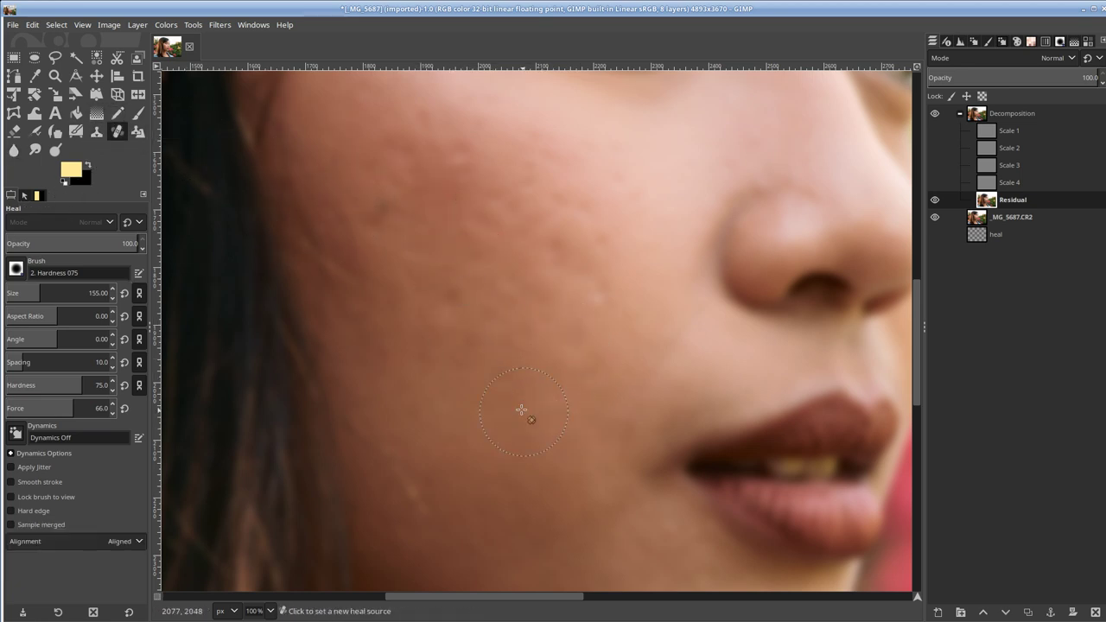
left_click(506, 382, "ctrl")
left_click(496, 295)
left_click(580, 277)
left_click(484, 238)
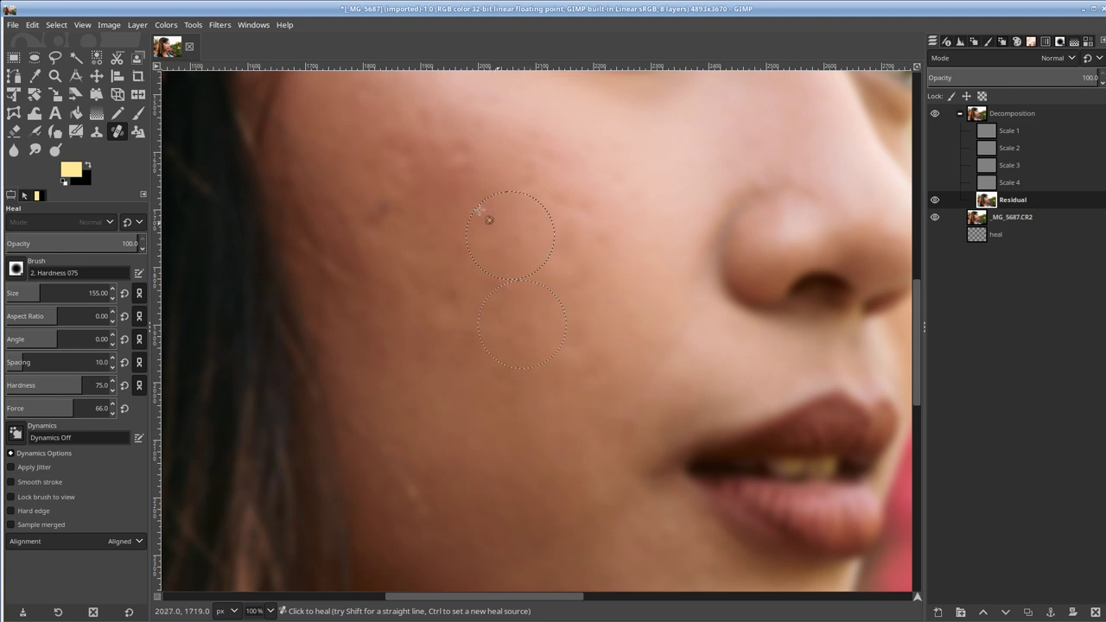
left_click(454, 183)
left_click(521, 290, "ctrl")
left_click(456, 209)
left_click(485, 411, "ctrl")
left_click(434, 228)
left_click(388, 195)
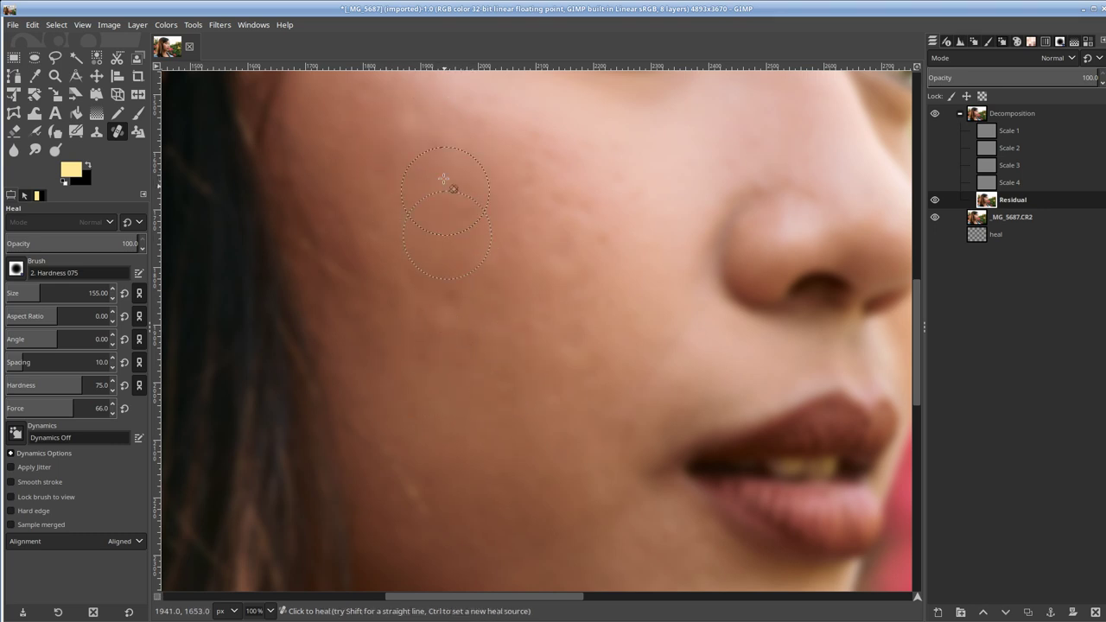
Heal the uneven patches in the middle of the cheek and toward the nose on Residual with fresh lower-cheek samples.
left_click(499, 340, "ctrl")
left_click(506, 338, "ctrl")
left_click(567, 251)
left_click(510, 432, "ctrl")
left_click(509, 307)
left_click(487, 409, "ctrl")
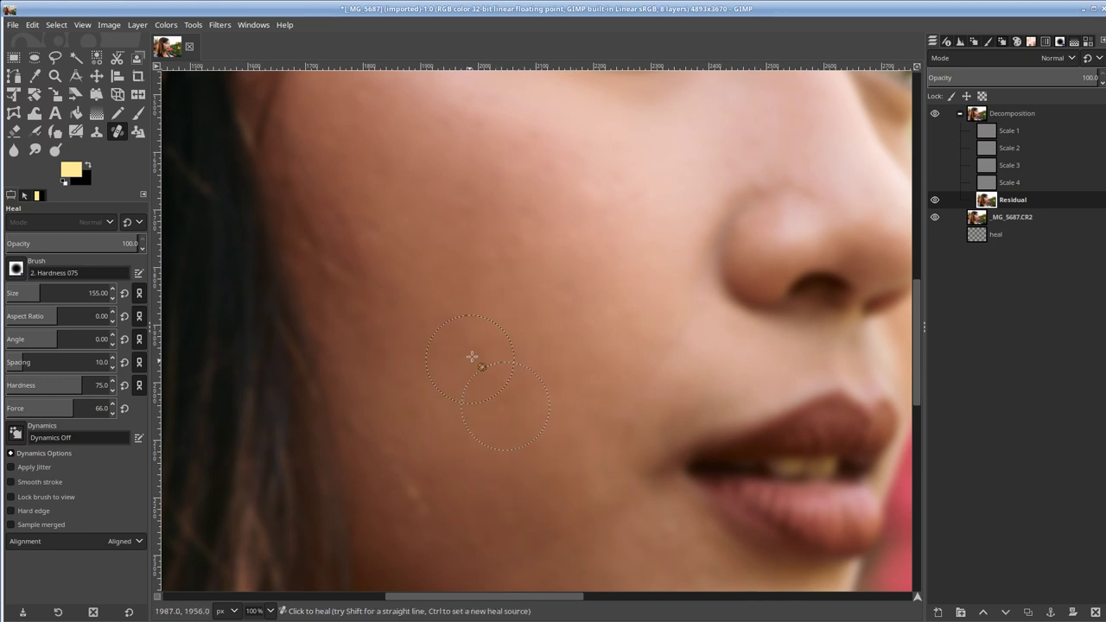
Even out the remaining blotches across the outer, upper and lower cheek on Residual with the Heal tool.
left_click_drag(619, 294, 639, 369)
left_click(552, 439, "ctrl")
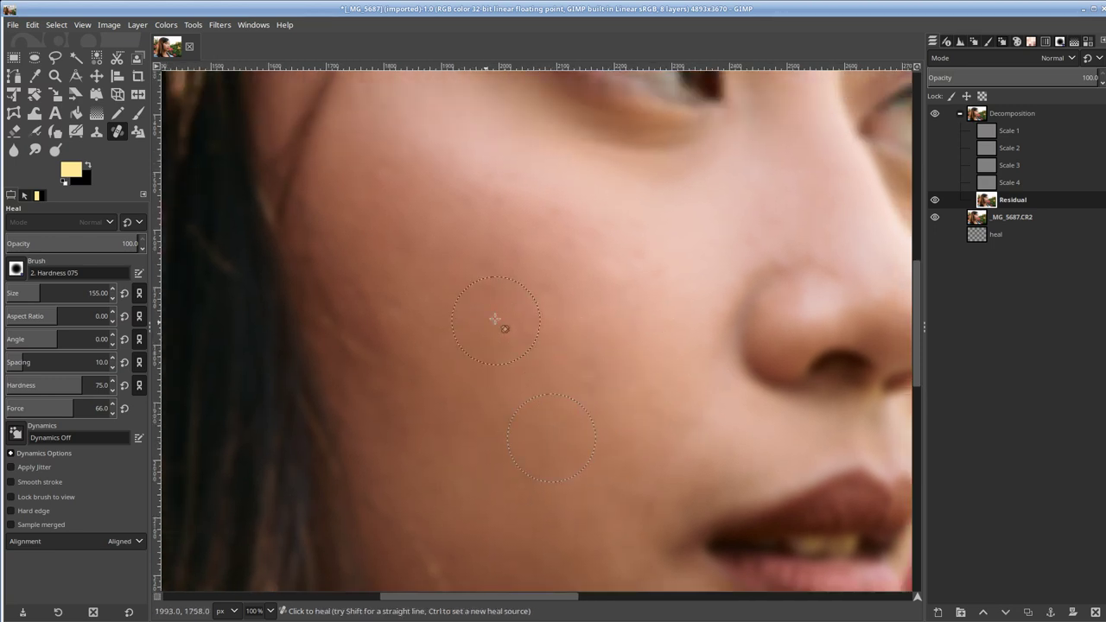
left_click(516, 406, "ctrl")
left_click(495, 453, "ctrl")
left_click(401, 251)
left_click(496, 200)
left_click(462, 252, "ctrl")
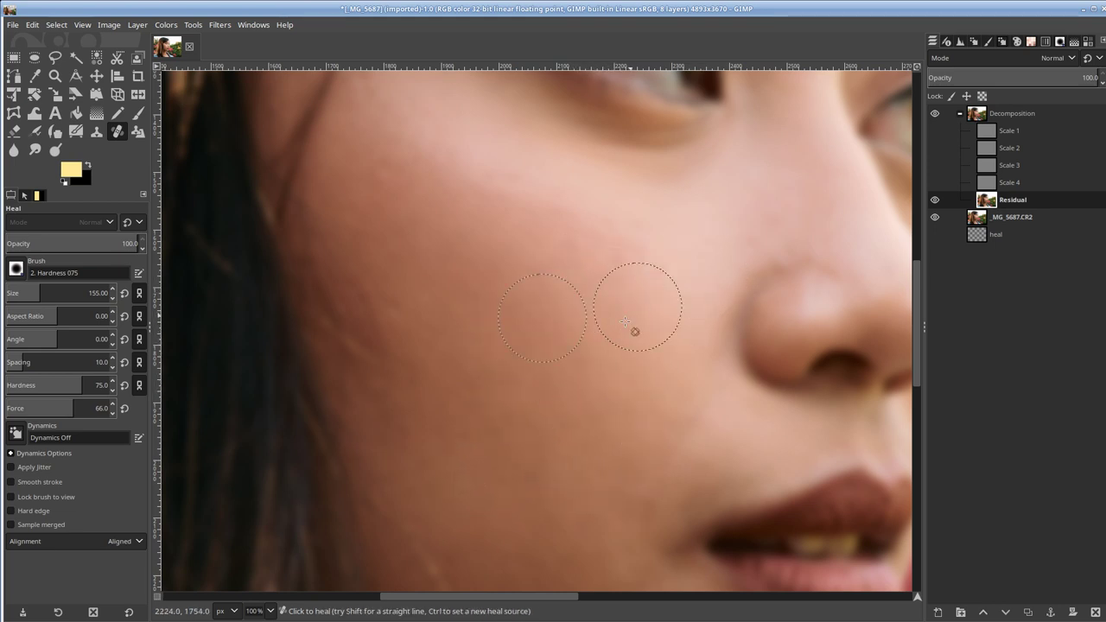
left_click(535, 484, "ctrl")
mouse_move(514, 395)
left_mouse_down()
mouse_move(468, 383)
mouse_move(527, 399)
mouse_move(472, 417)
mouse_move(610, 413)
left_mouse_up()
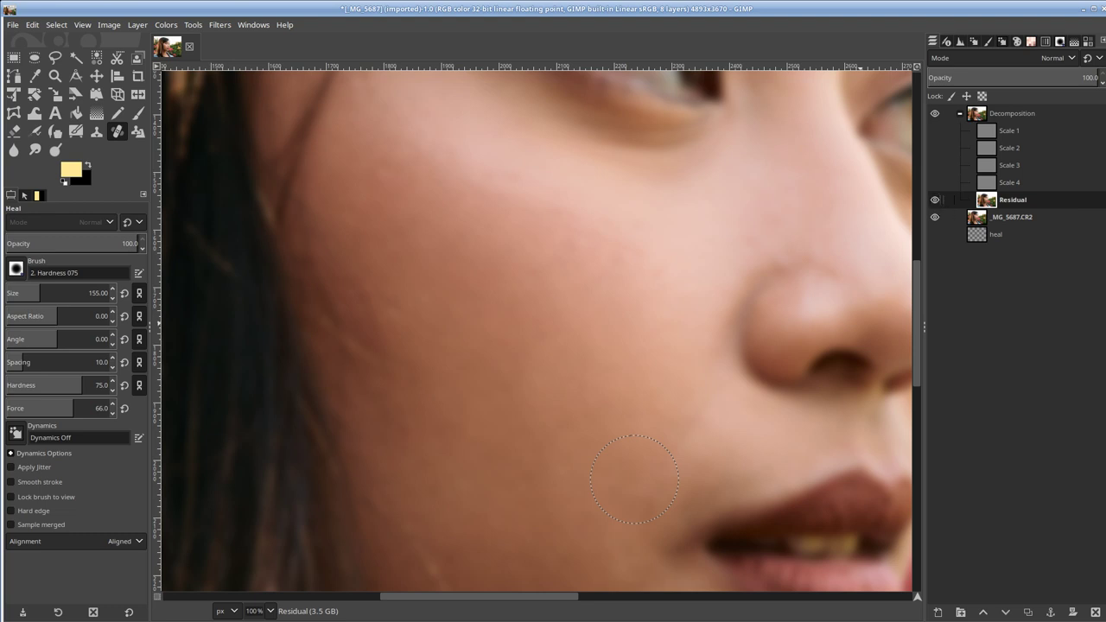
Show all the decomposition layers again and examine the healed cheek both close up and in the whole portrait.
key("ctrl+z")
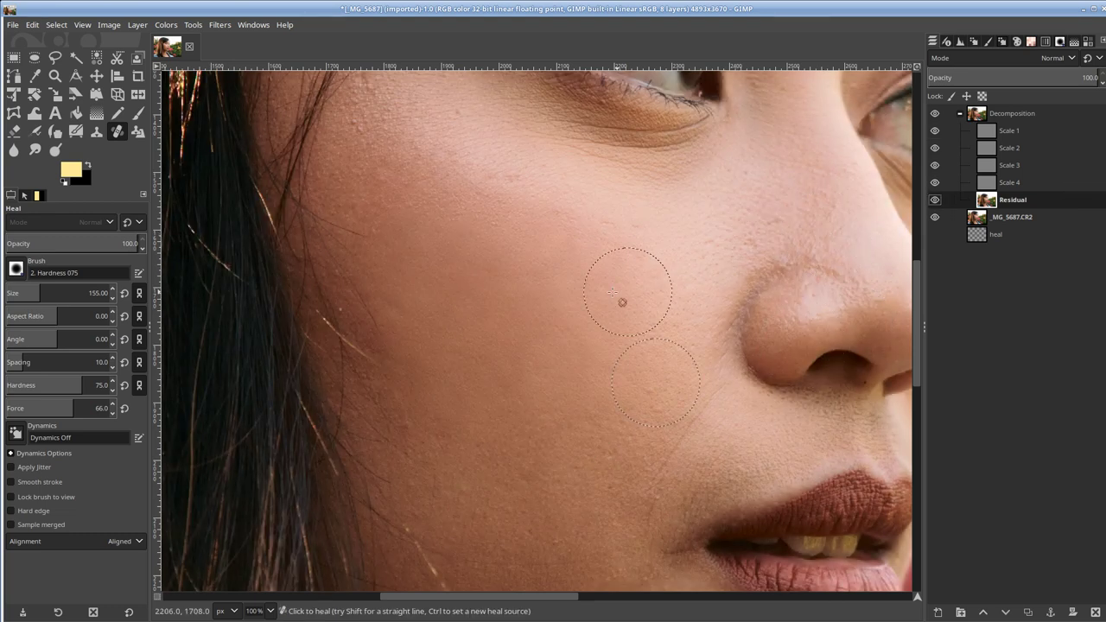
scroll(566, 274, "down", 2)
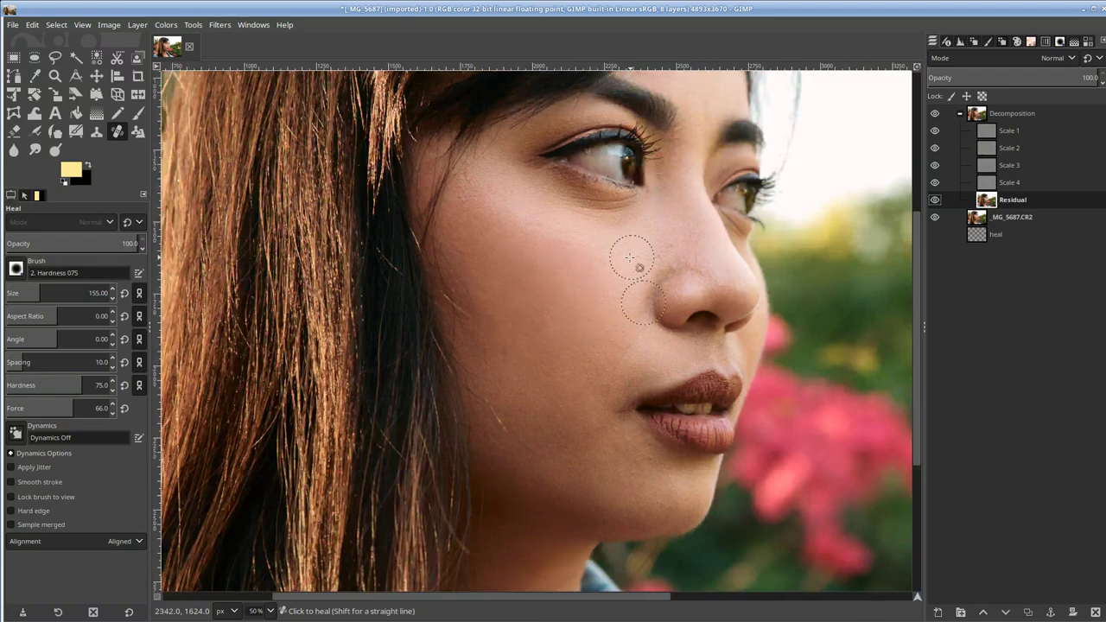
scroll(623, 259, "up", 2)
key("plus")
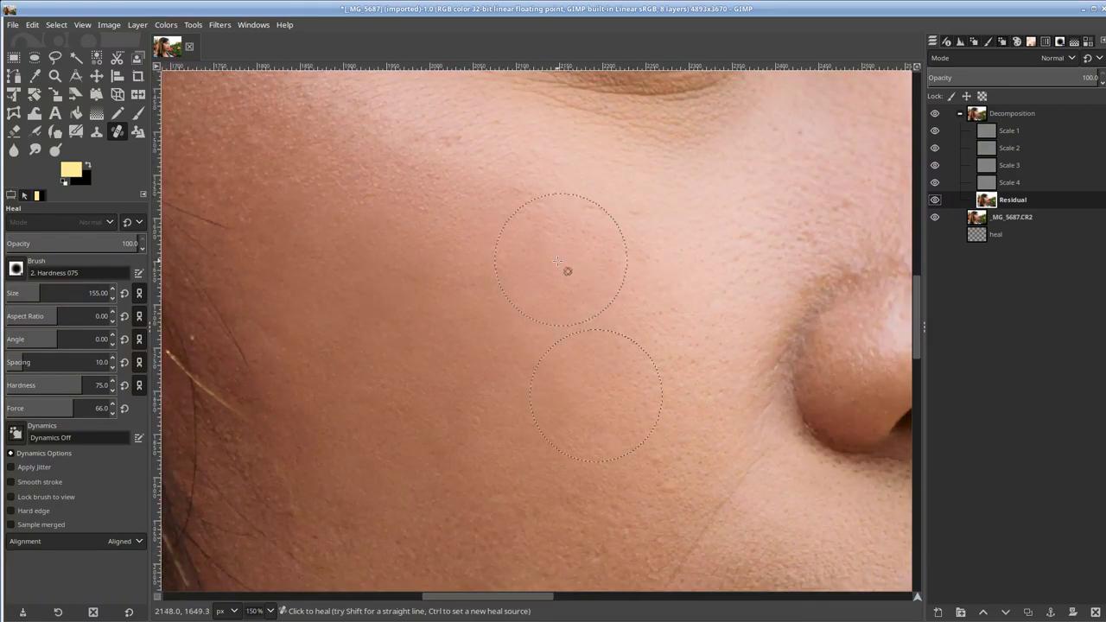
key("shift+ctrl+j")
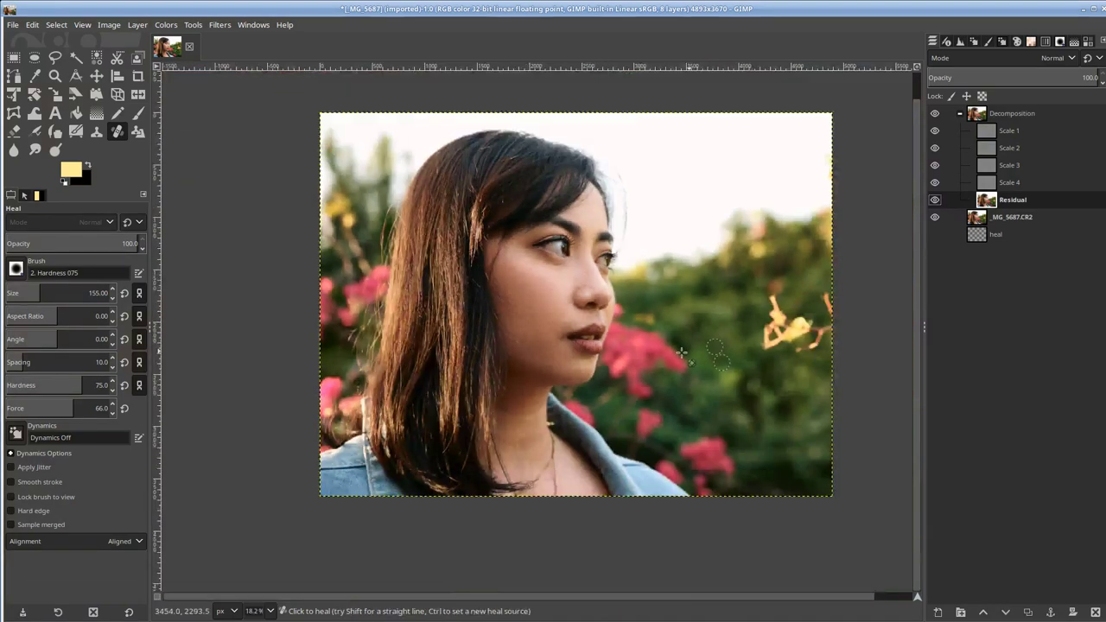
key("plus")
key("plus")
key("plus")
key("plus")
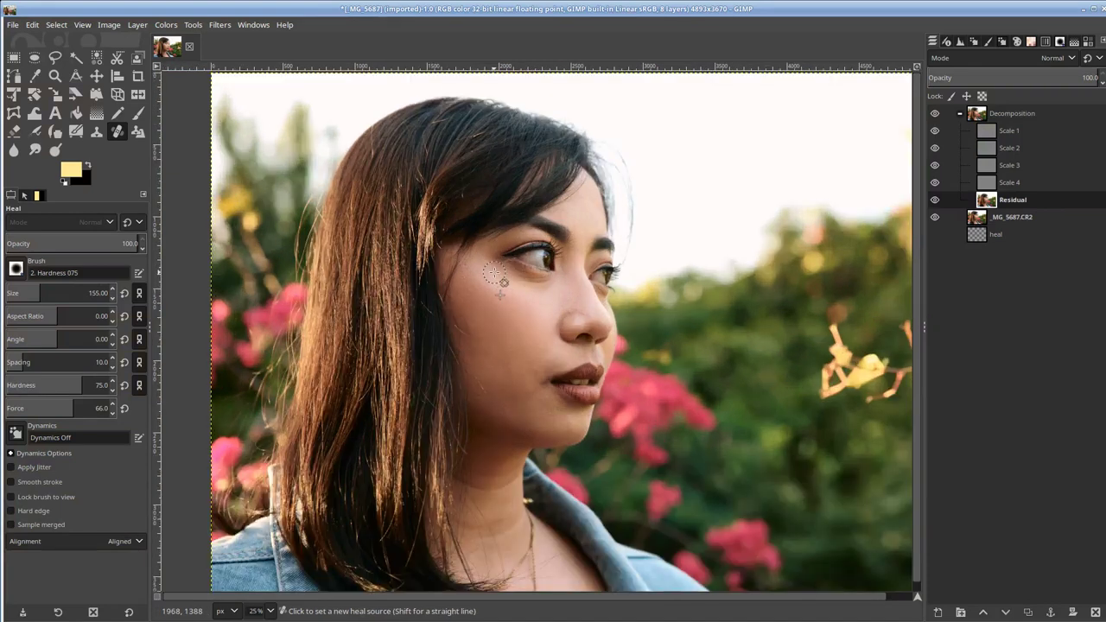
Show only Residual in the Decomposition group and heal the upper cheek below the eye with samples from the brighter skin there.
left_click(934, 201)
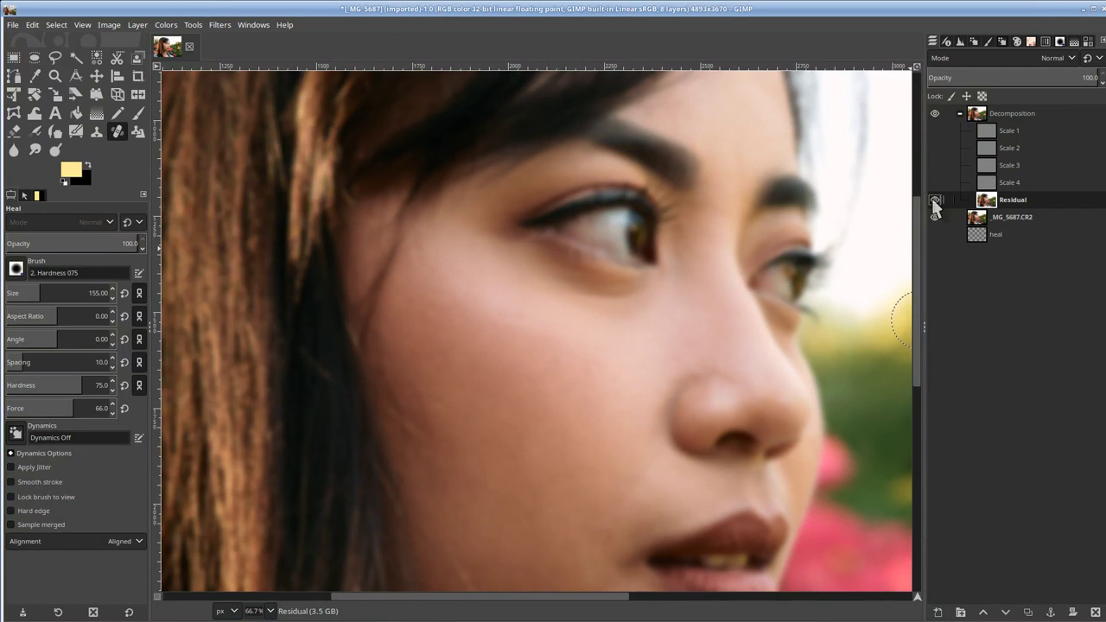
scroll(570, 363, "up", 2)
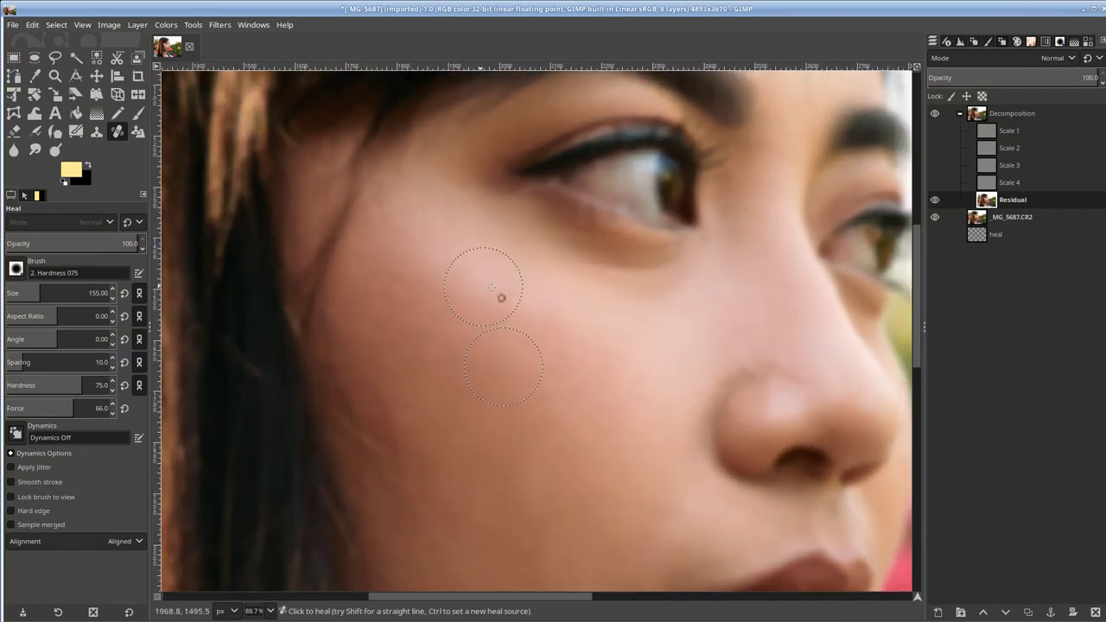
left_click(491, 275, "ctrl")
mouse_move(485, 299)
left_mouse_down()
mouse_move(627, 333)
mouse_move(597, 329)
left_mouse_up()
left_click(479, 279, "ctrl")
Set the Heal tool's opacity to 44.6 and soften the tonal transition on the upper cheek below the eye.
left_click_drag(70, 241, 69, 238)
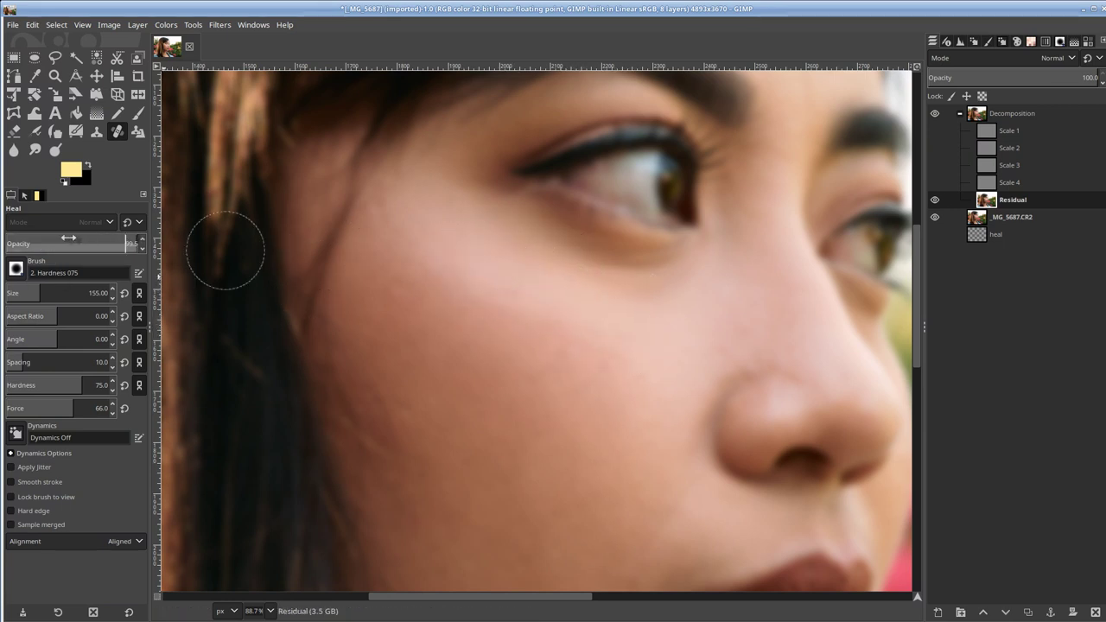
left_click(68, 237)
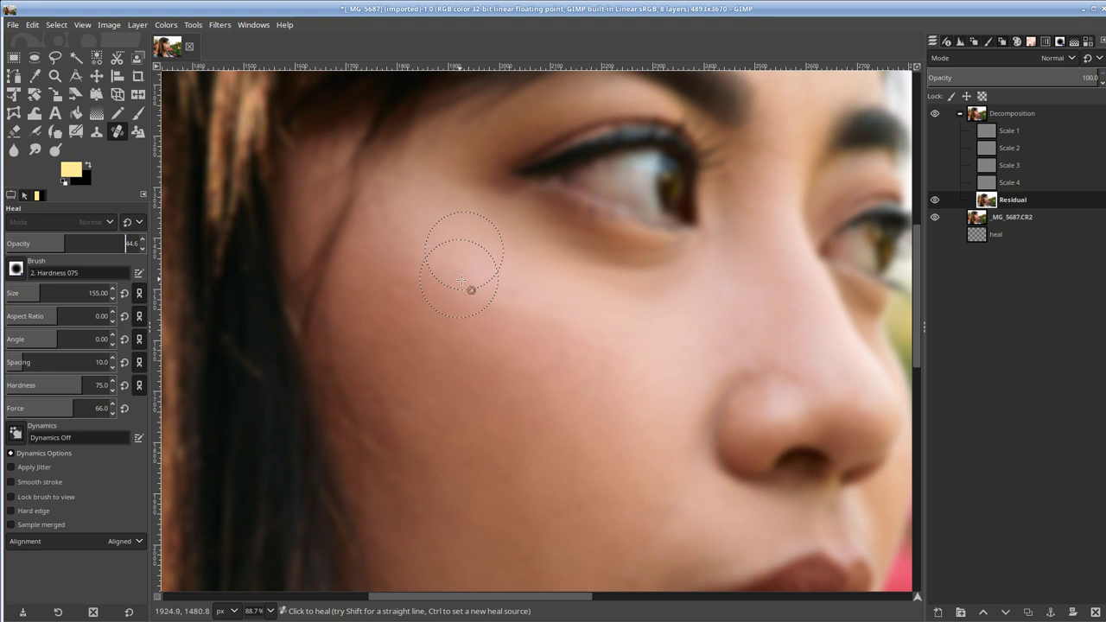
mouse_move(462, 280)
left_mouse_down()
mouse_move(529, 292)
mouse_move(507, 284)
left_mouse_up()
Reduce the Heal brush to size 83 and smooth the cheek below the eye and beside the nose on Residual.
left_click(15, 292)
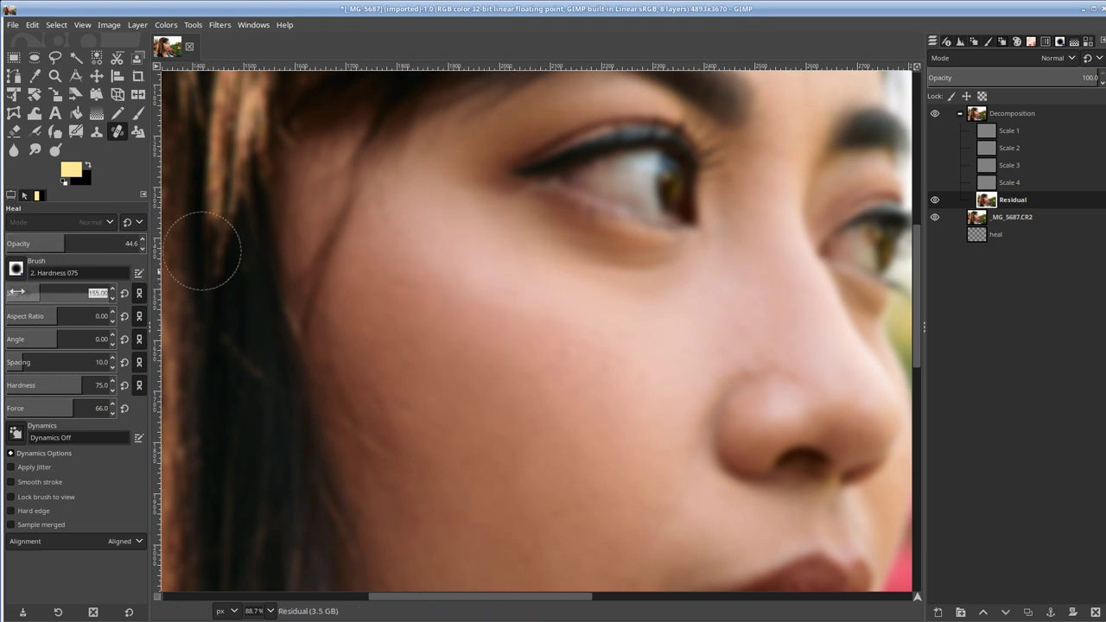
left_click_drag(17, 292, 30, 293)
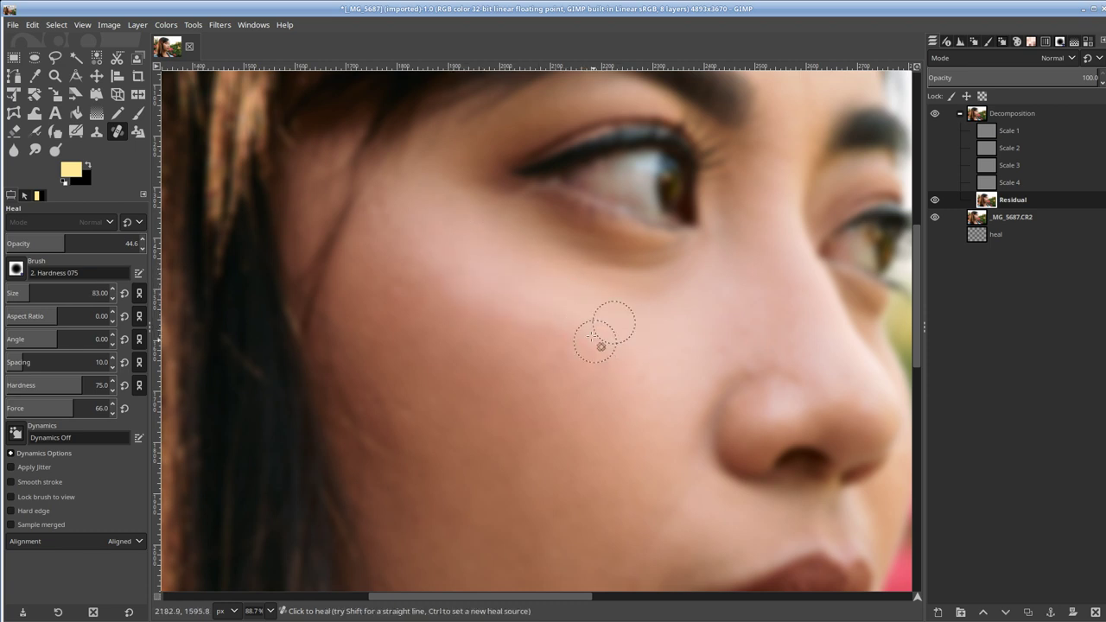
mouse_move(591, 336)
left_mouse_down()
mouse_move(513, 309)
mouse_move(625, 360)
mouse_move(534, 325)
mouse_move(618, 358)
mouse_move(542, 335)
mouse_move(457, 284)
mouse_move(575, 320)
mouse_move(538, 308)
mouse_move(641, 394)
mouse_move(609, 339)
mouse_move(546, 308)
mouse_move(565, 327)
mouse_move(497, 322)
left_mouse_up()
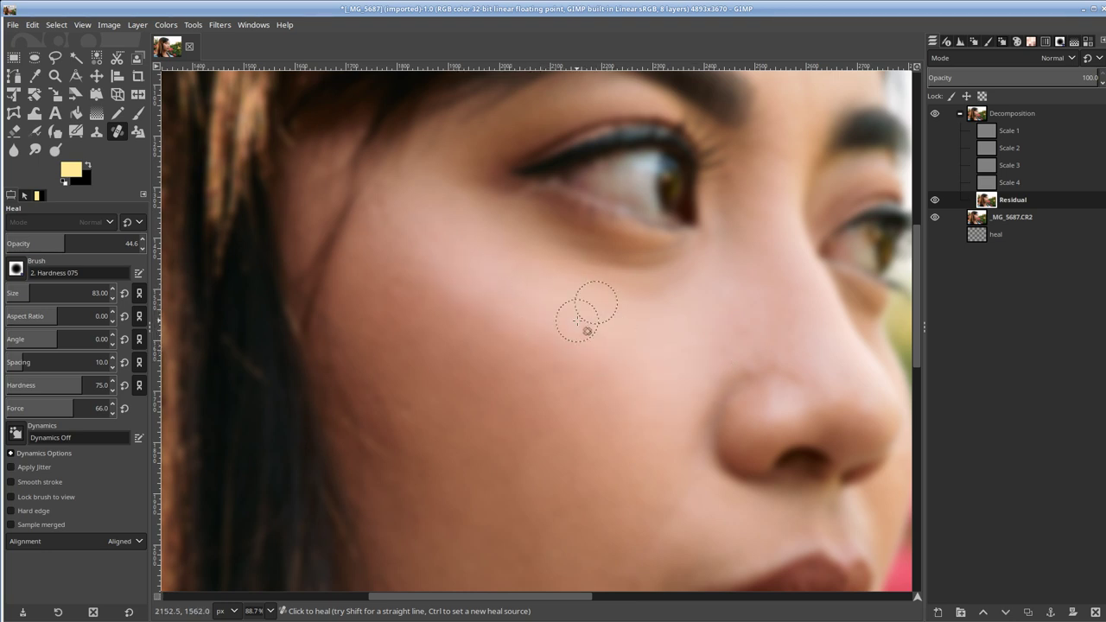
mouse_move(612, 344)
left_mouse_down()
mouse_move(553, 311)
mouse_move(622, 350)
mouse_move(639, 450)
left_mouse_up()
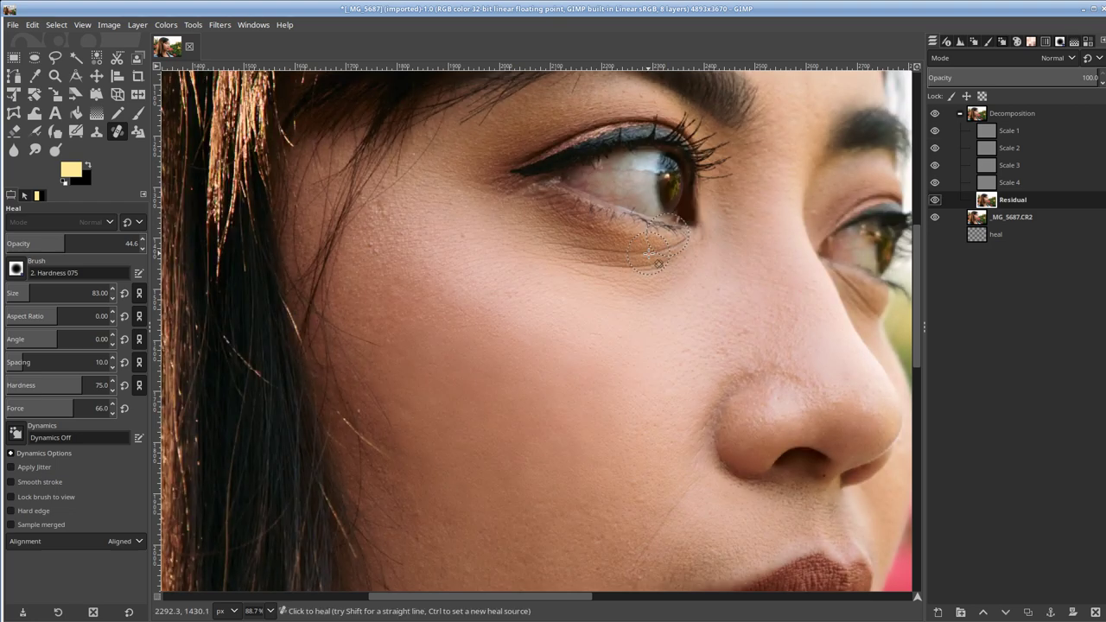
Show only Residual, enlarge the Heal brush to size 140 and even out the skin tones on the lower cheek beside the mouth.
scroll(658, 251, "down", 2)
scroll(697, 251, "down", 4)
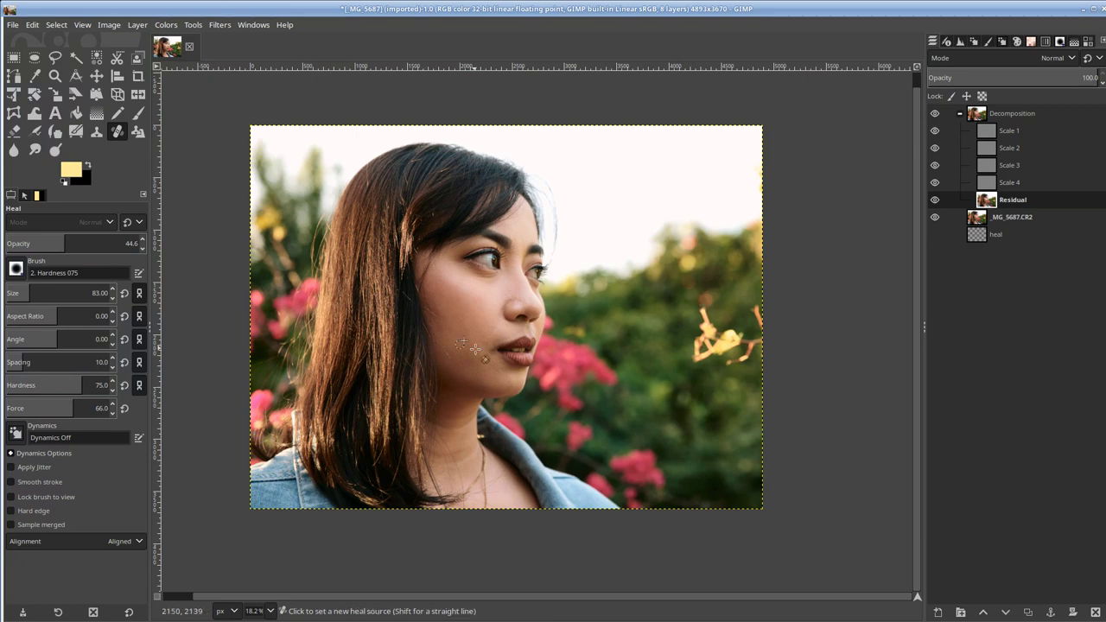
scroll(484, 350, "up", 5)
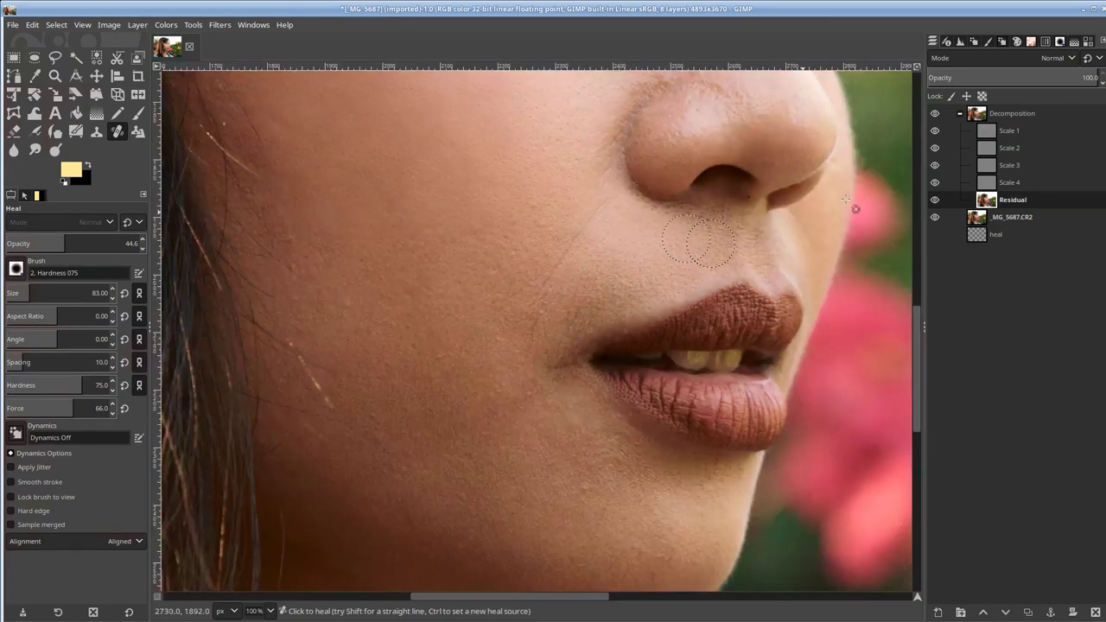
left_click(934, 200, "shift")
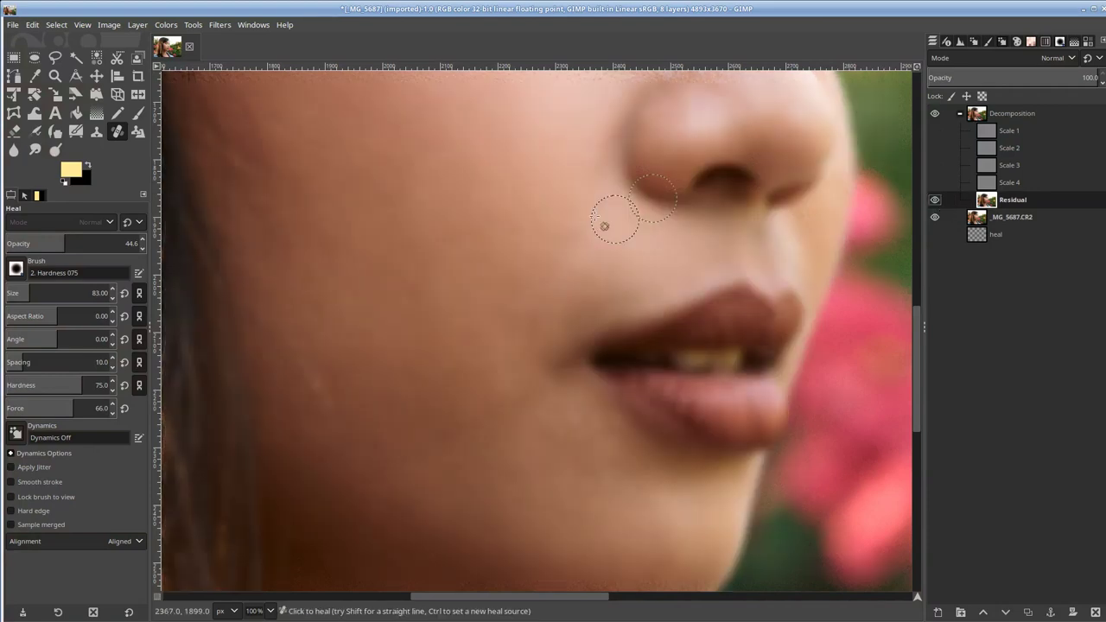
scroll(603, 219, "down", 1)
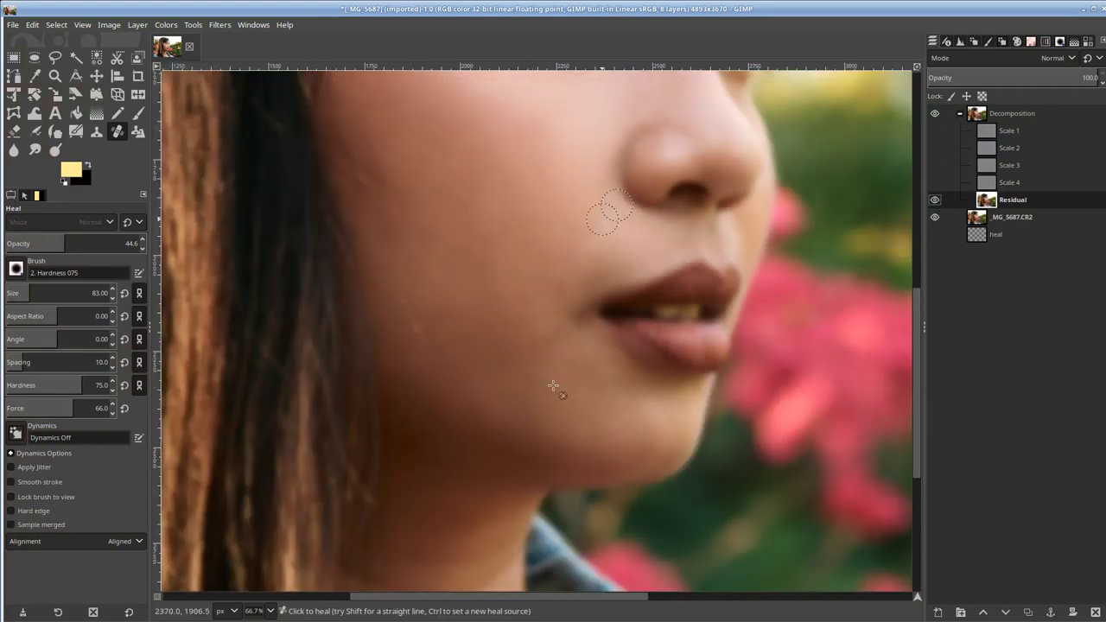
left_click(34, 294)
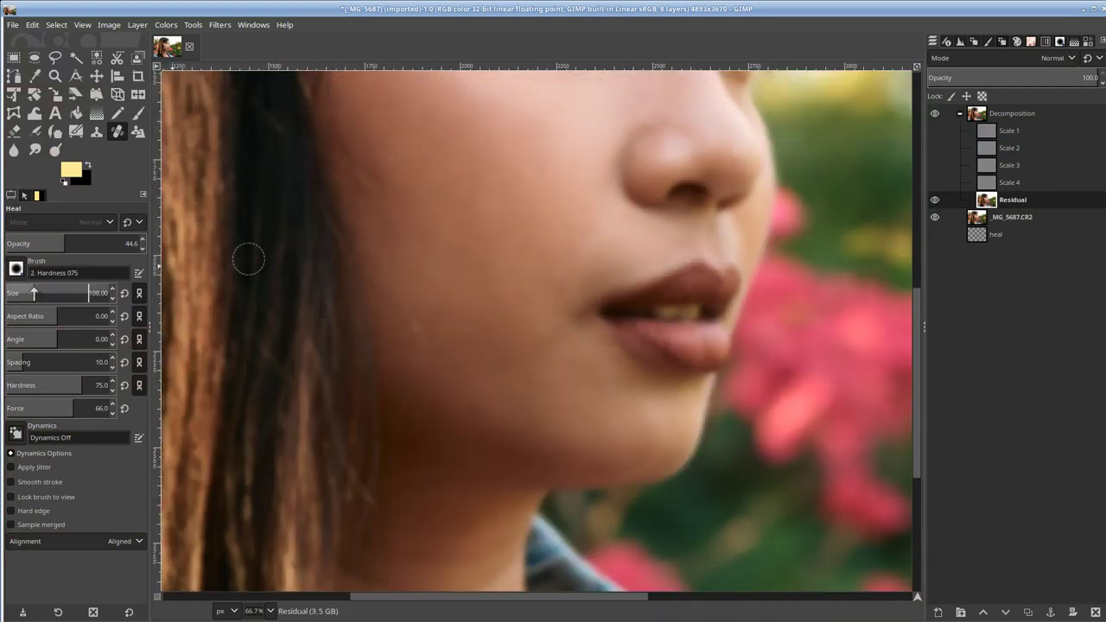
left_click(39, 293)
left_click(523, 222, "ctrl")
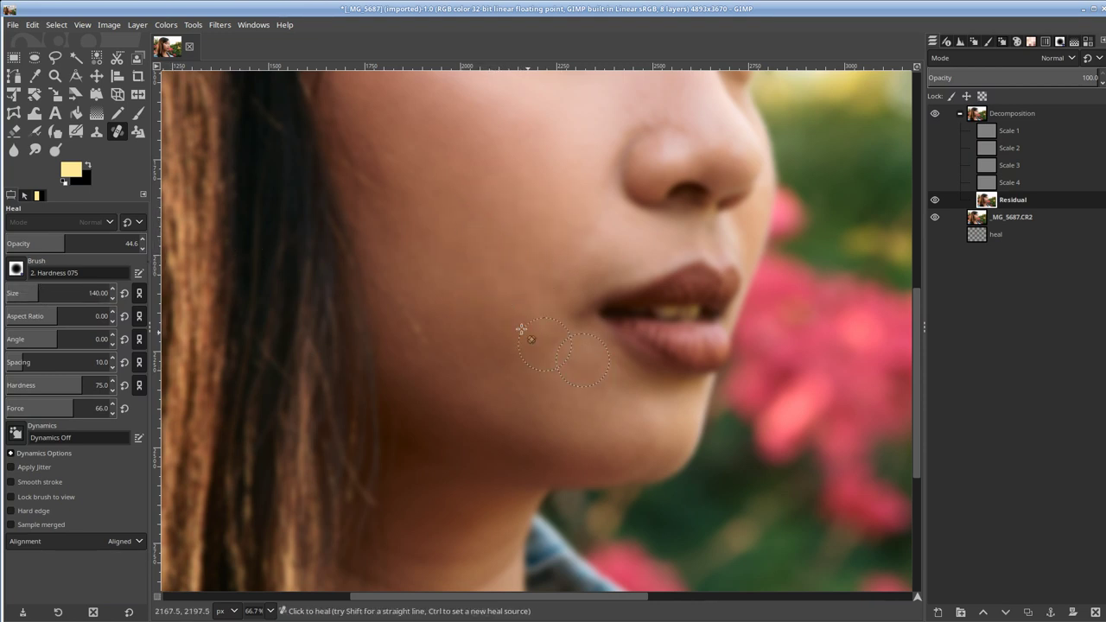
left_click(460, 212, "ctrl")
Turn the scale layers back on and inspect the smoothed lower cheek at several magnifications, from skin texture to the full portrait.
scroll(606, 272, "down", 3, "ctrl")
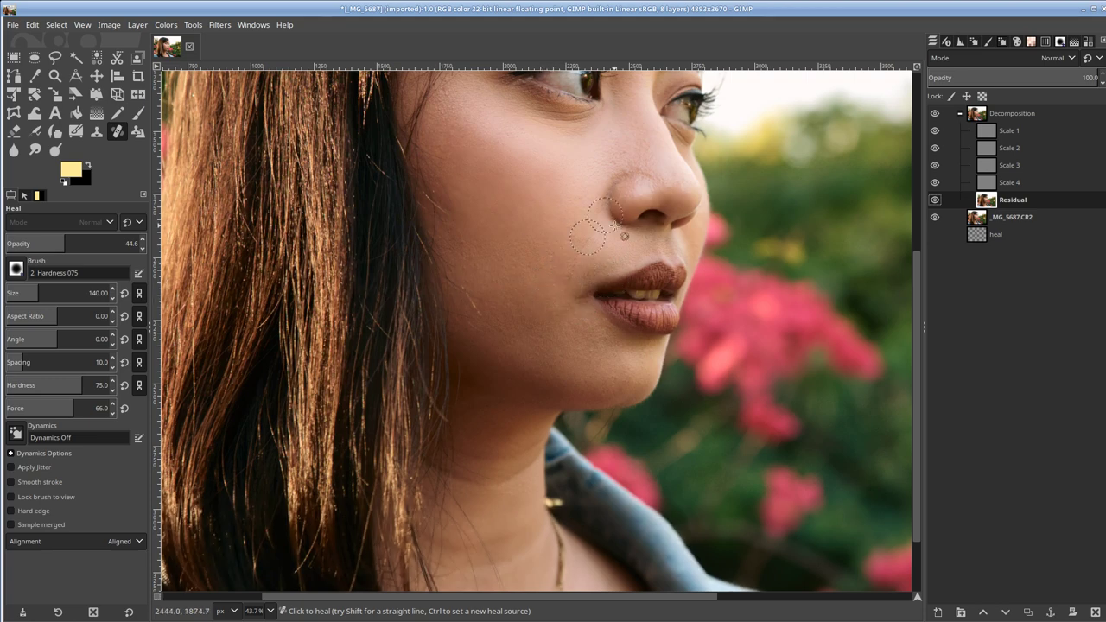
scroll(561, 213, "down", 3)
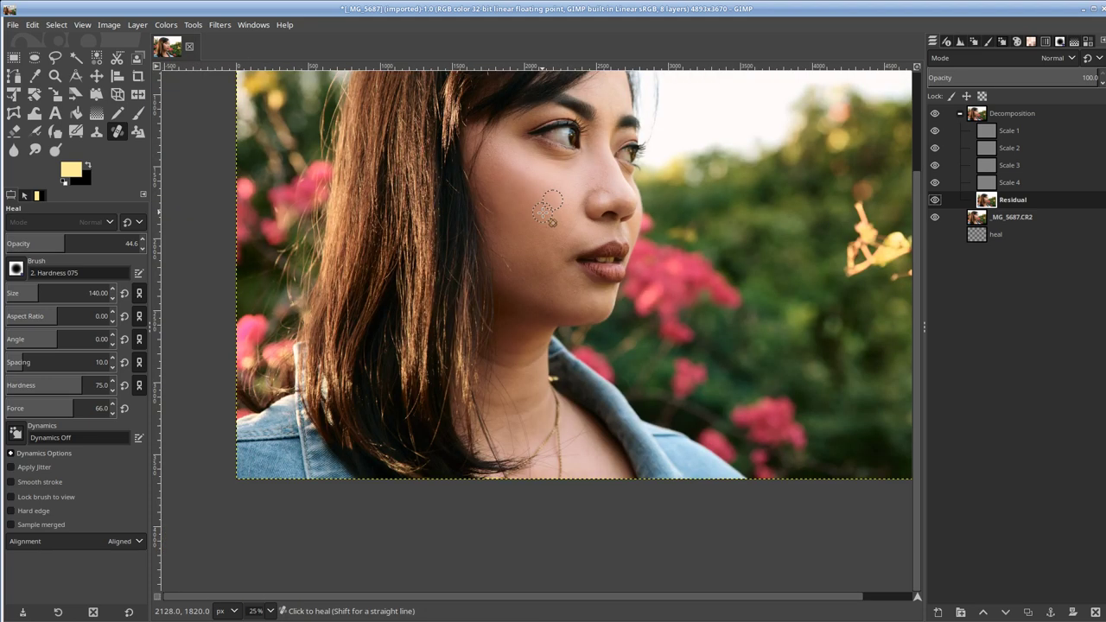
scroll(585, 173, "up", 3)
scroll(344, 279, "up", 1)
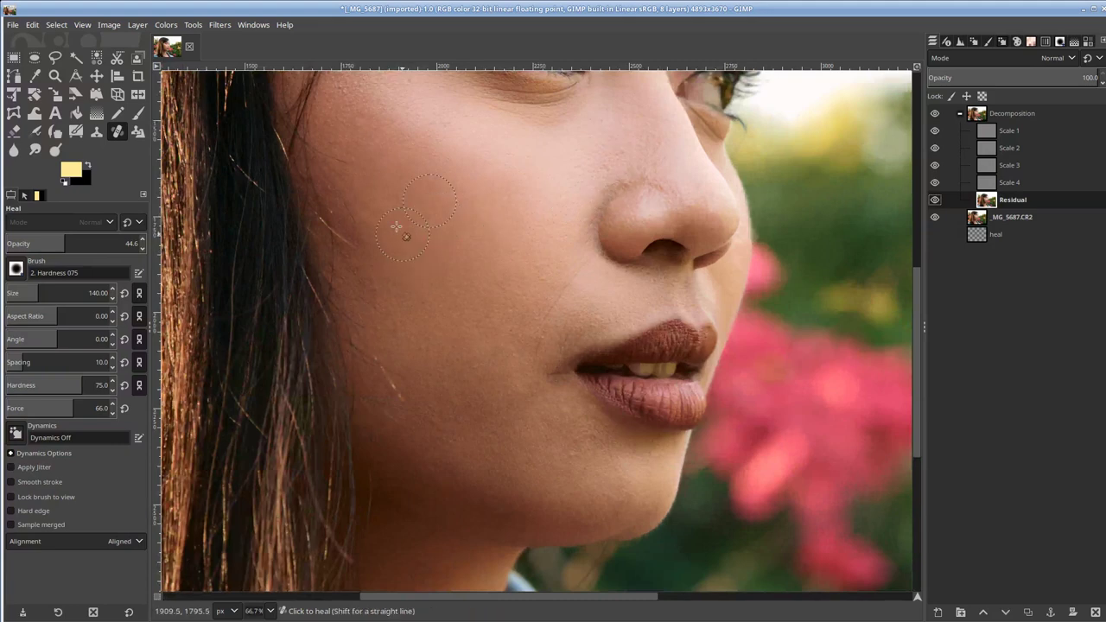
scroll(541, 219, "up", 4)
left_click_drag(598, 250, 466, 361)
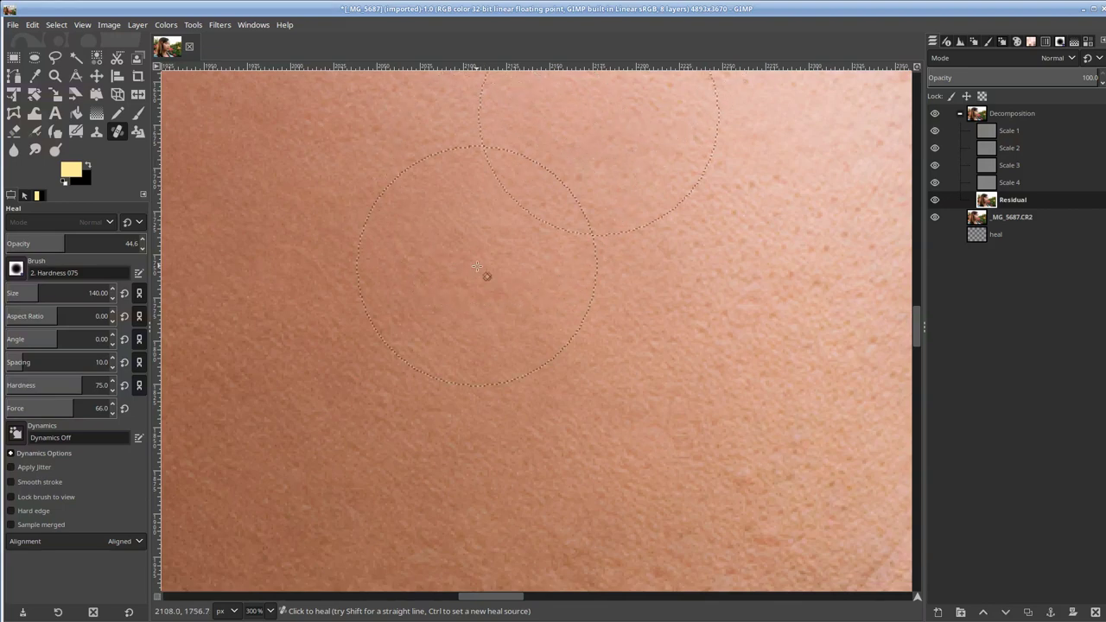
scroll(465, 272, "down", 4, "ctrl")
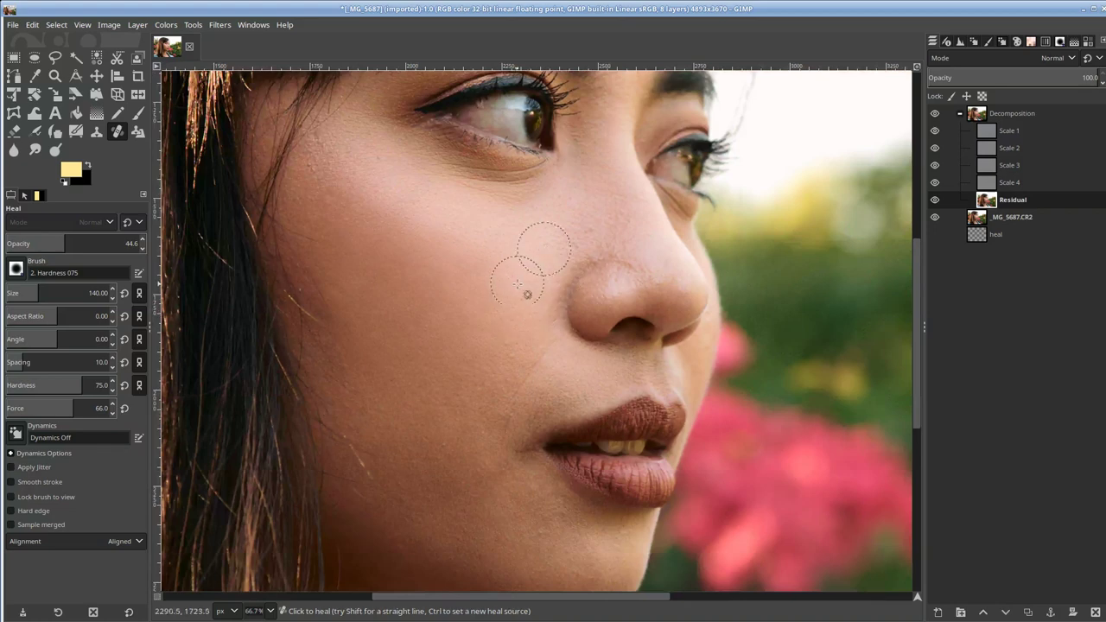
scroll(528, 327, "down", 1, "ctrl")
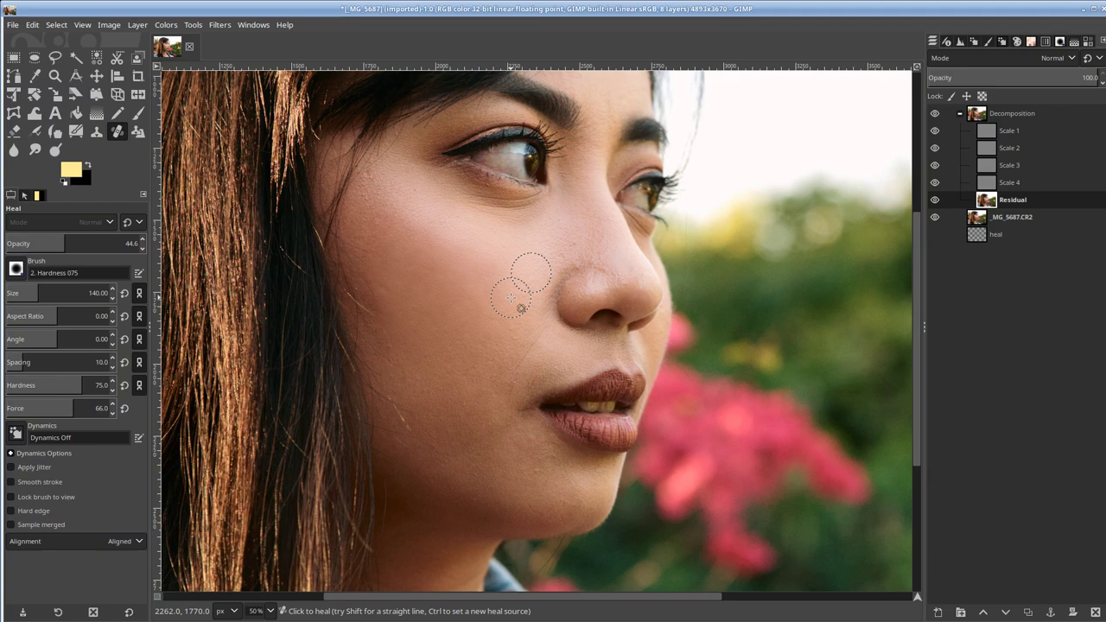
scroll(518, 285, "down", 2)
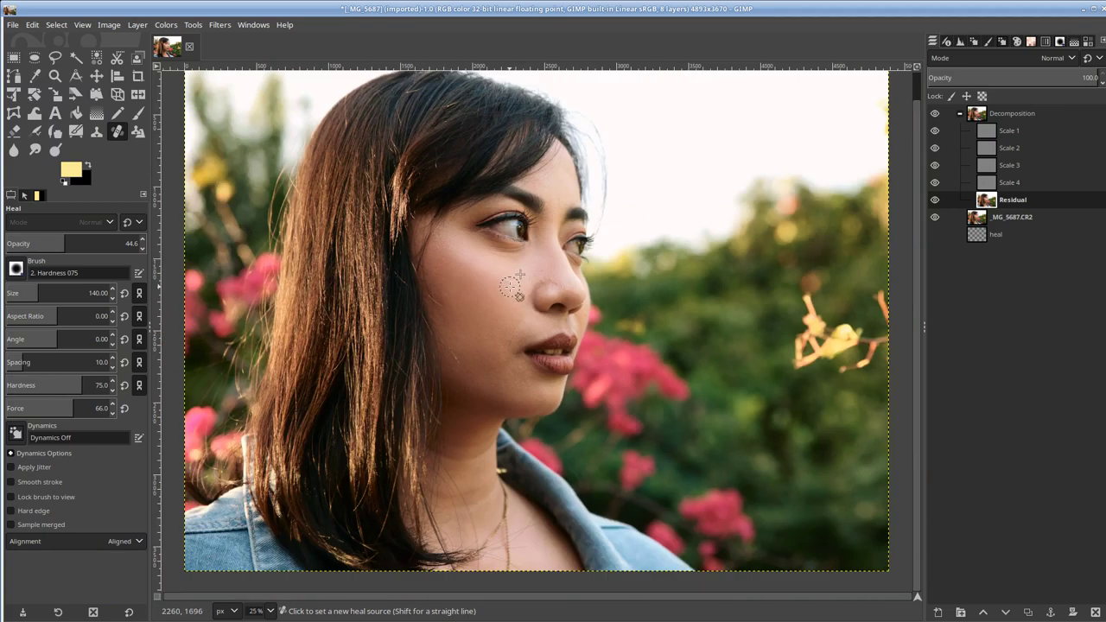
scroll(512, 285, "down", 1)
left_click_drag(499, 310, 482, 307)
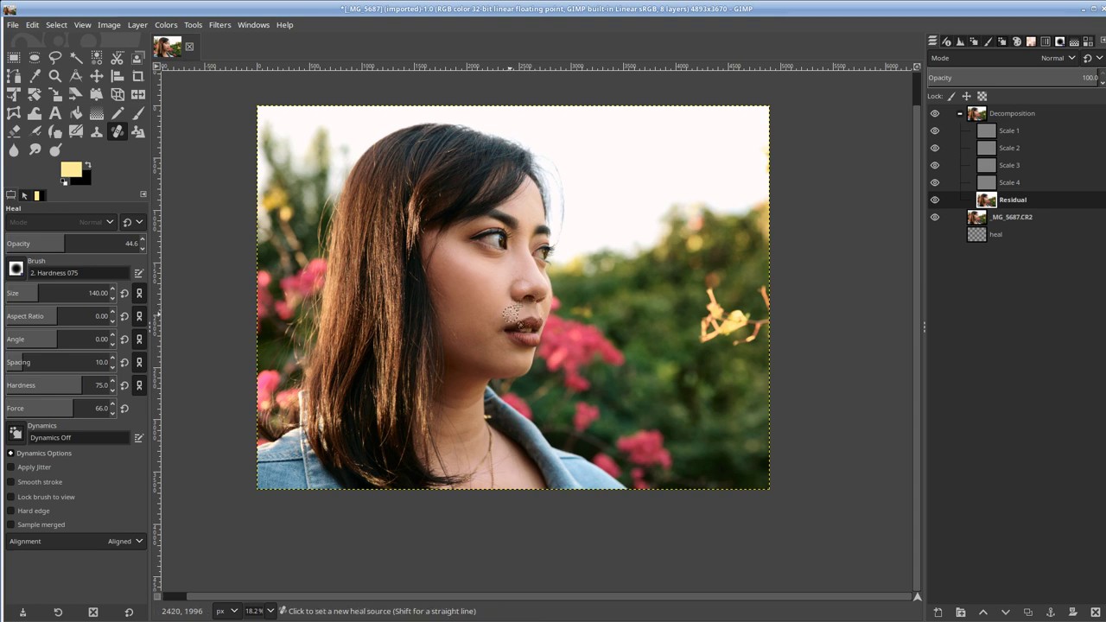
With only Residual shown, reduce the Heal brush to size 83, soften the crease between nose and mouth corner, and restore the other layers.
scroll(515, 318, "up", 5)
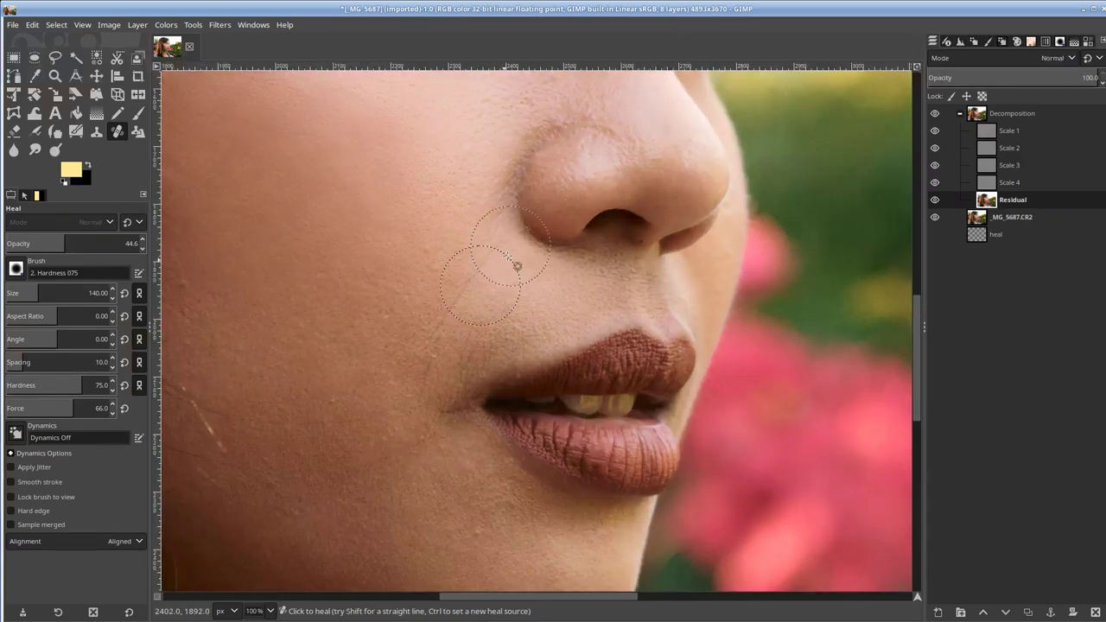
left_click(933, 200, "shift")
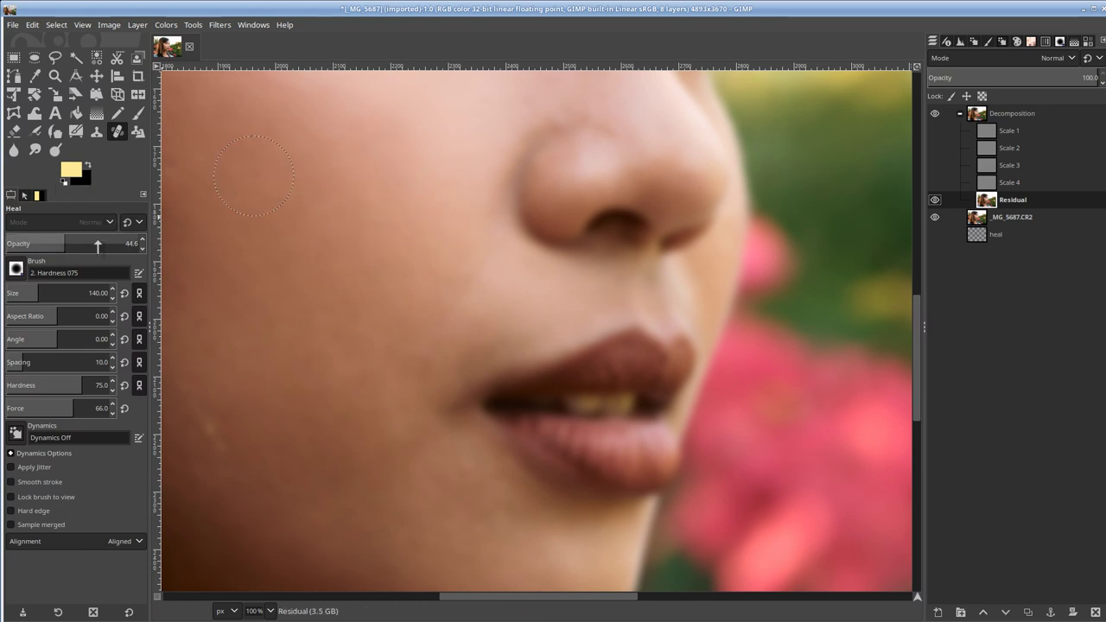
left_click(29, 291)
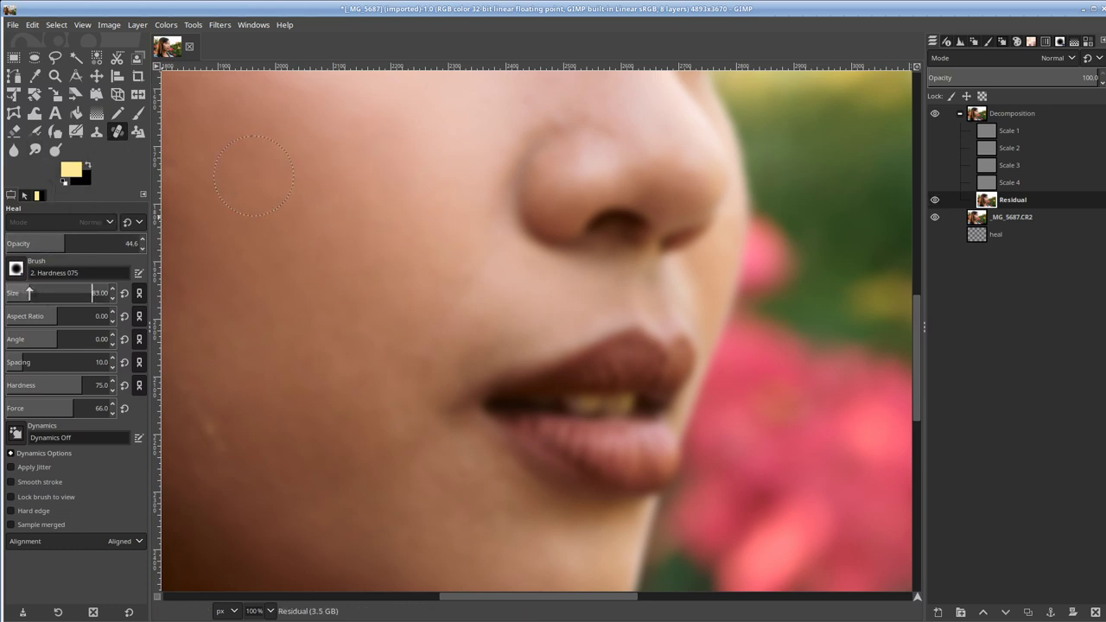
left_click(441, 245, "ctrl")
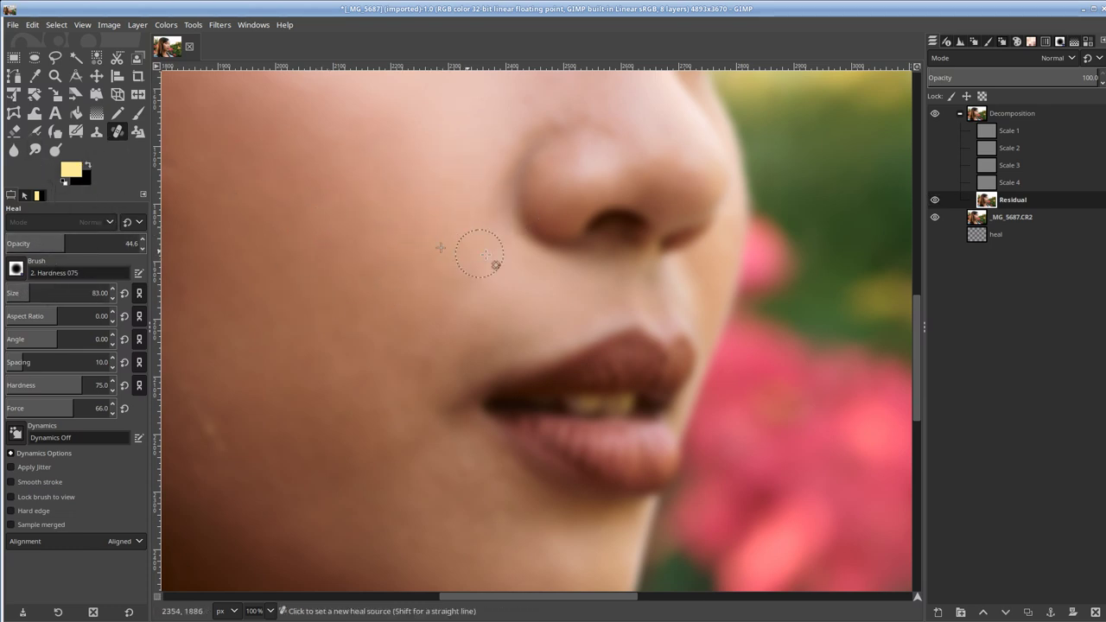
left_click_drag(480, 265, 431, 346)
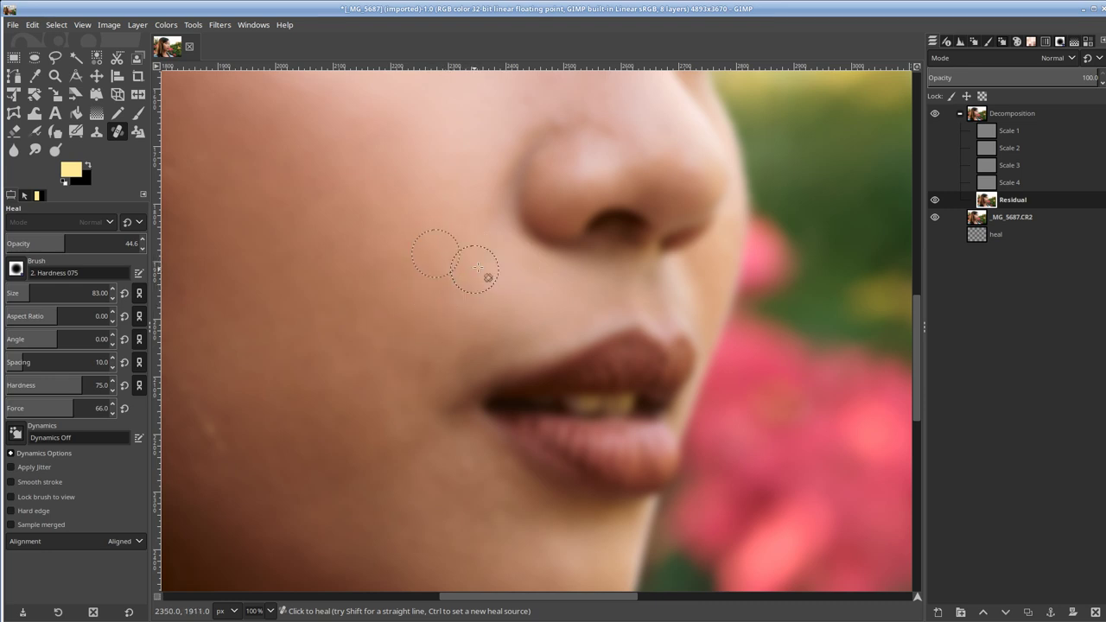
left_click_drag(478, 266, 432, 324)
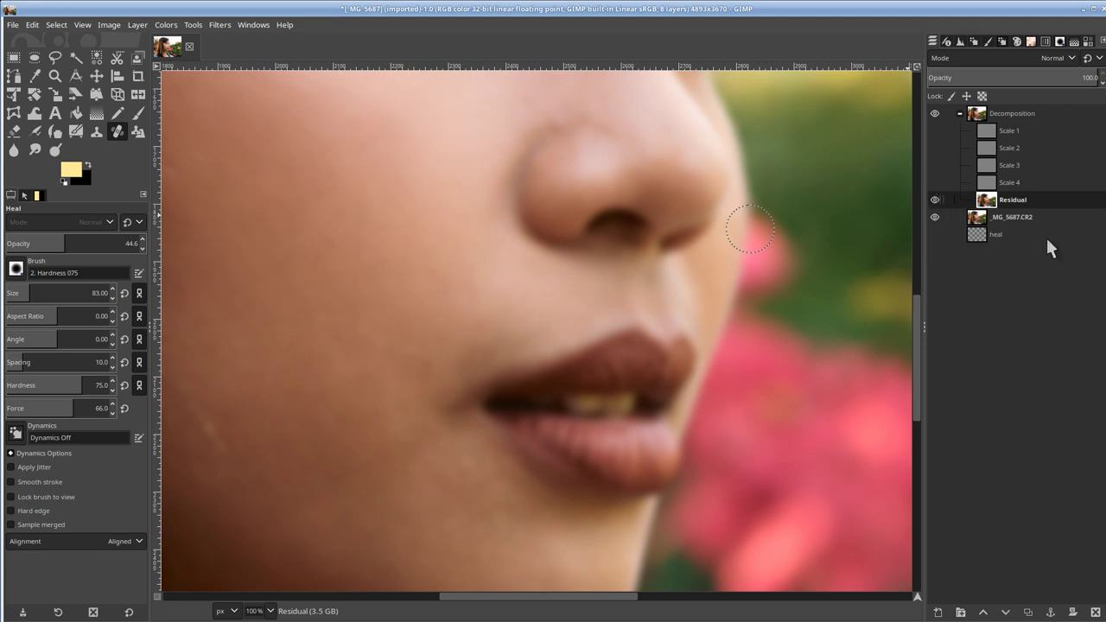
left_click(935, 199, "shift")
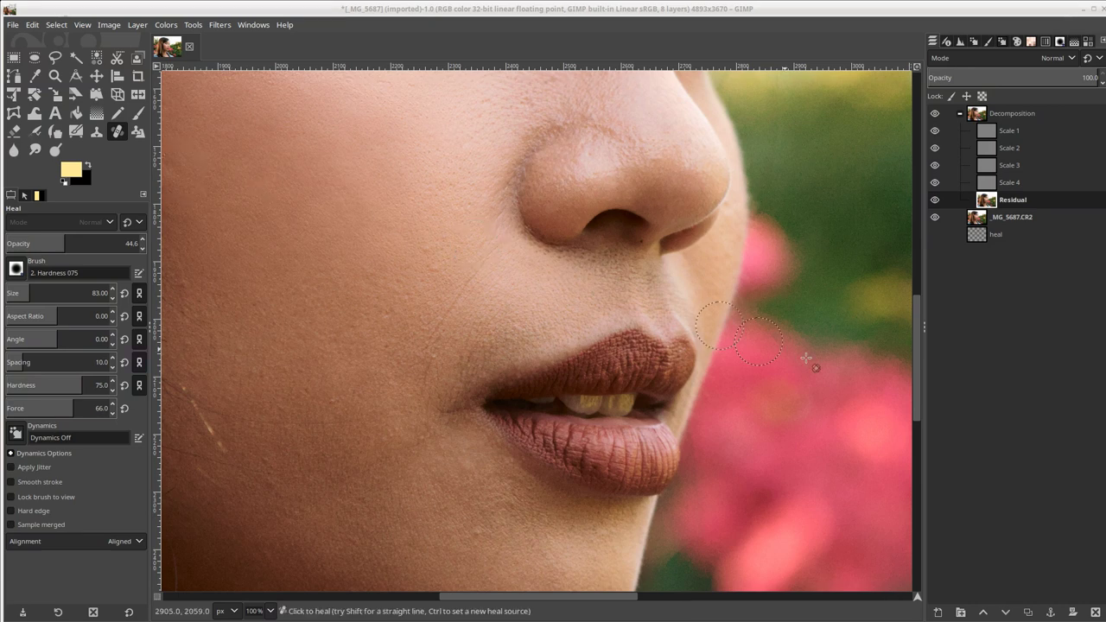
Heal the fine smile line between the nostril and the mouth corner on Scale 4, Scale 3 and Scale 2 using nearby cheek skin.
left_click(994, 185)
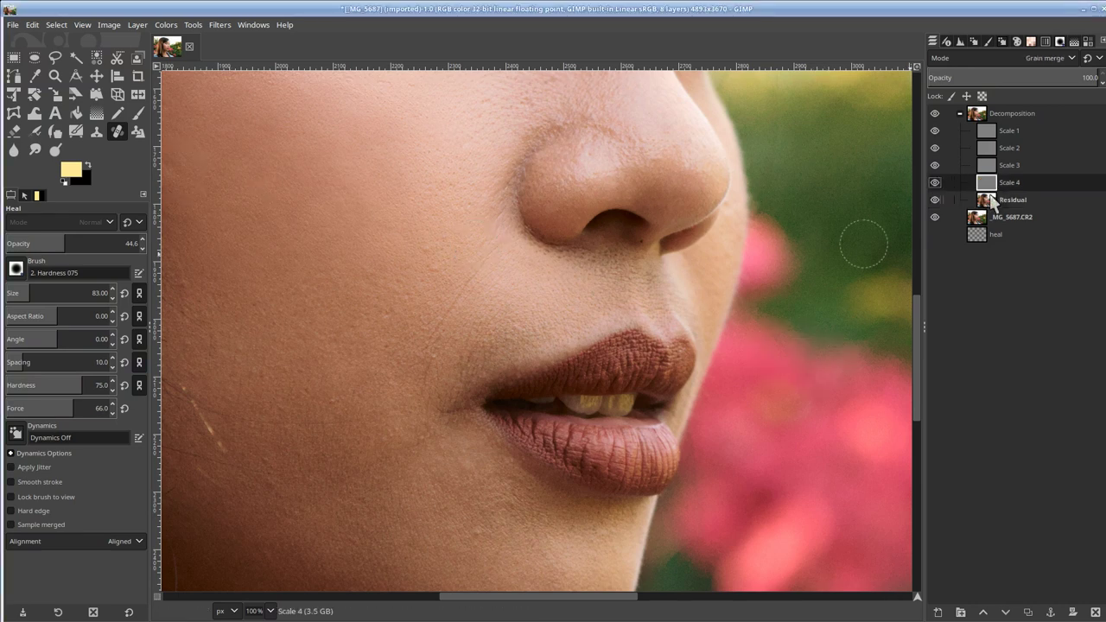
left_click(430, 251, "ctrl")
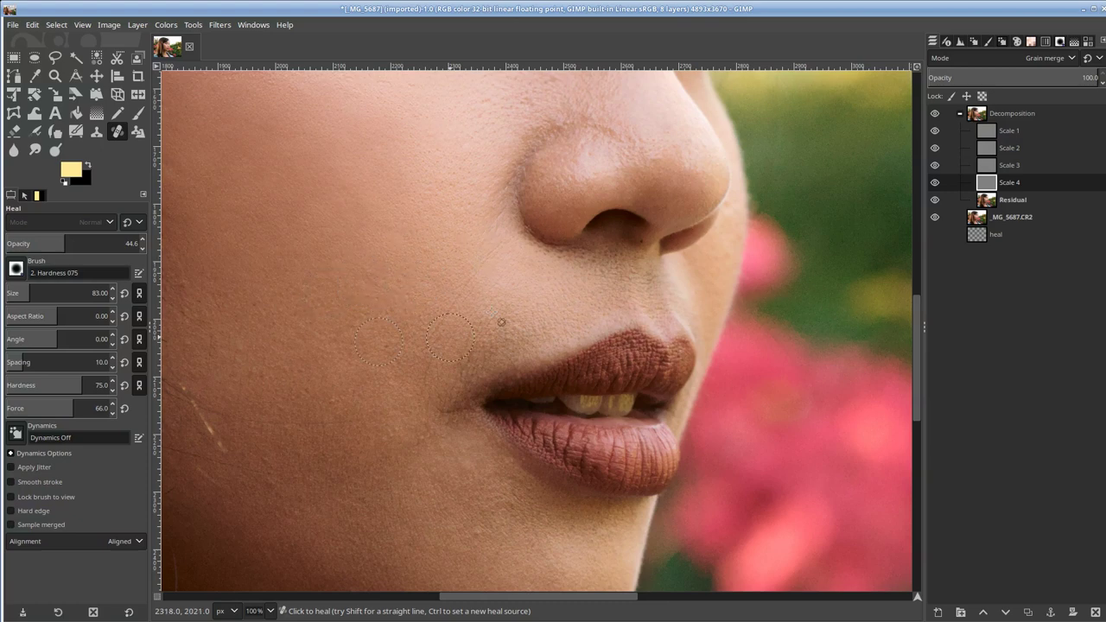
left_click(1018, 164)
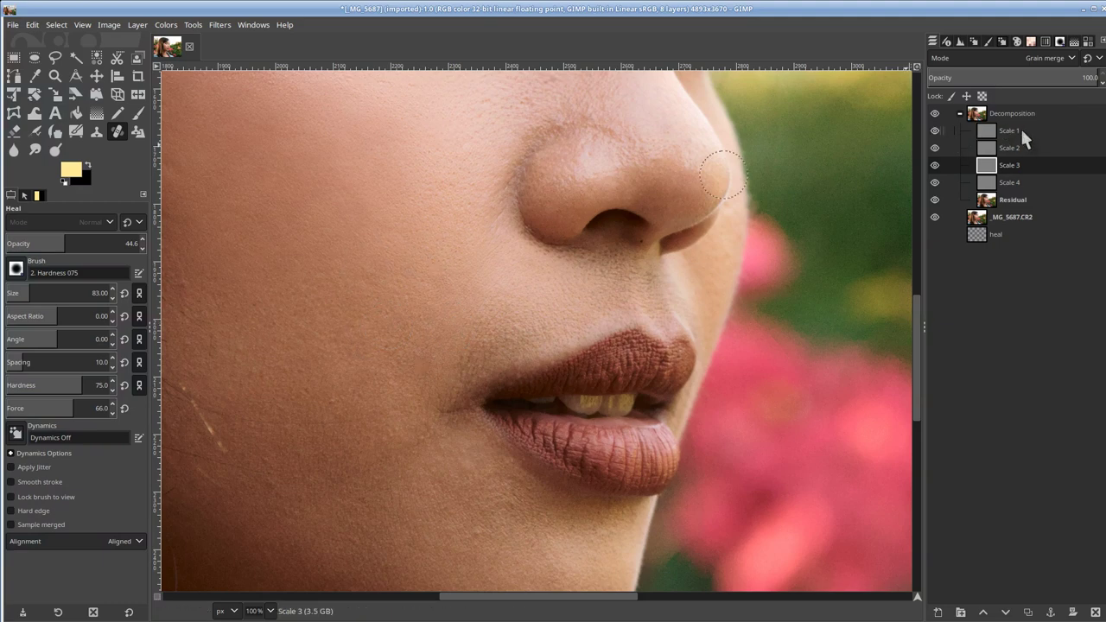
scroll(510, 268, "up", 2)
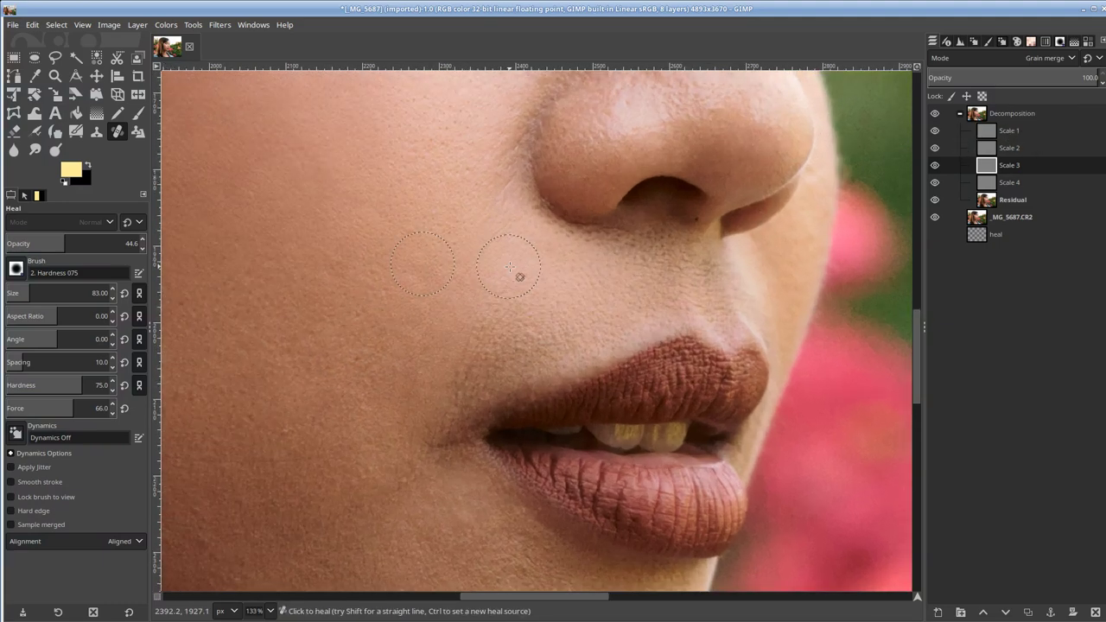
left_click(951, 150)
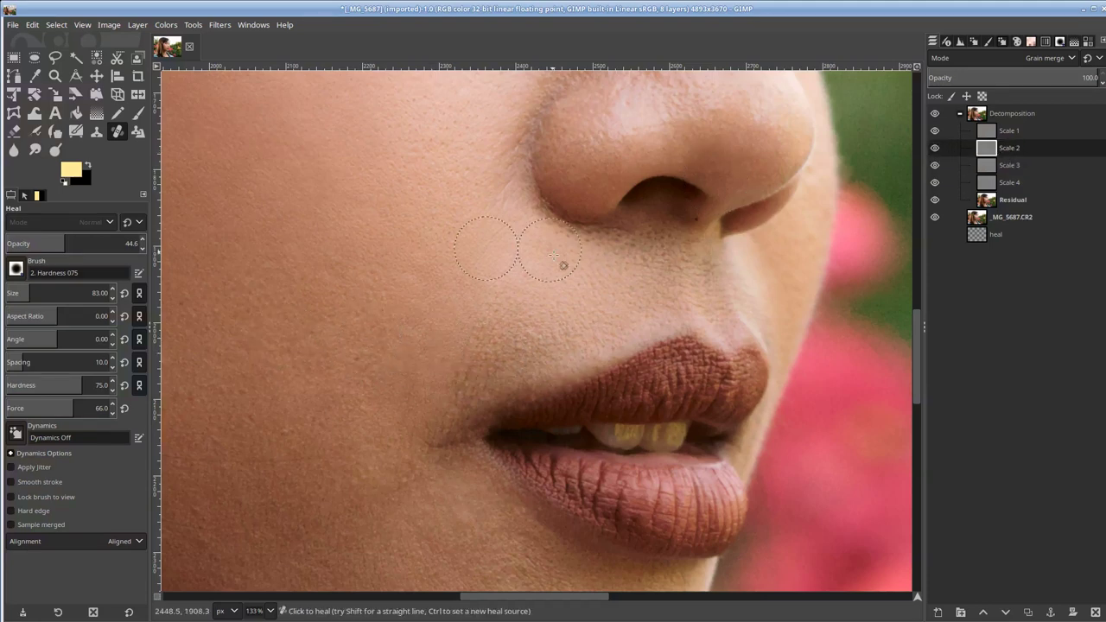
Heal the rough skin on the side and bridge of the nose on Scale 4, Scale 3 and Scale 2.
scroll(484, 277, "up", 6)
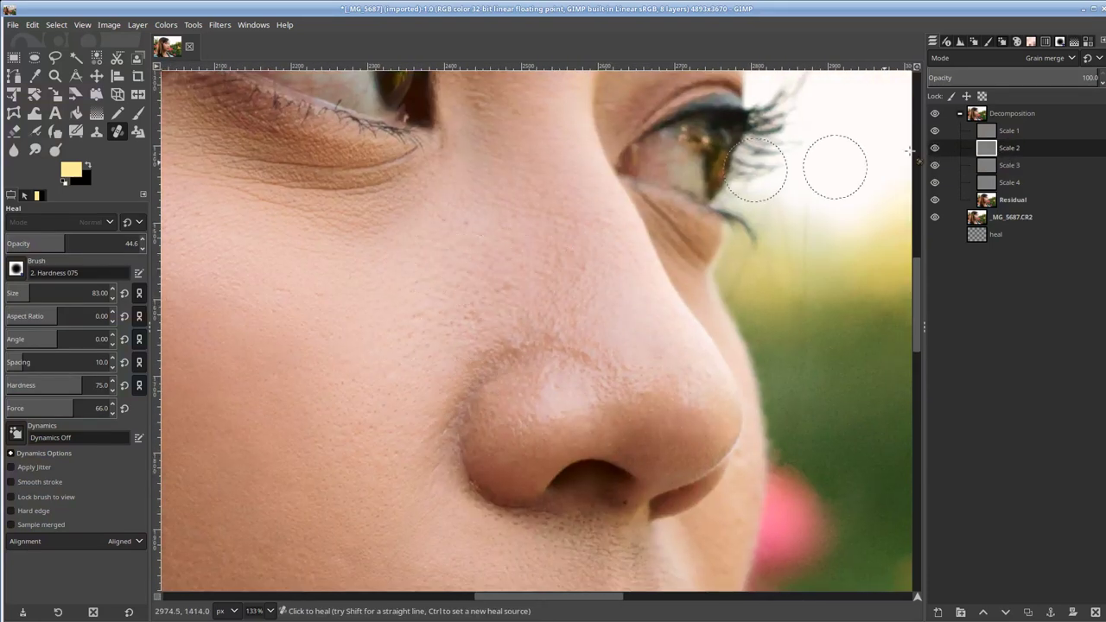
left_click(1007, 183)
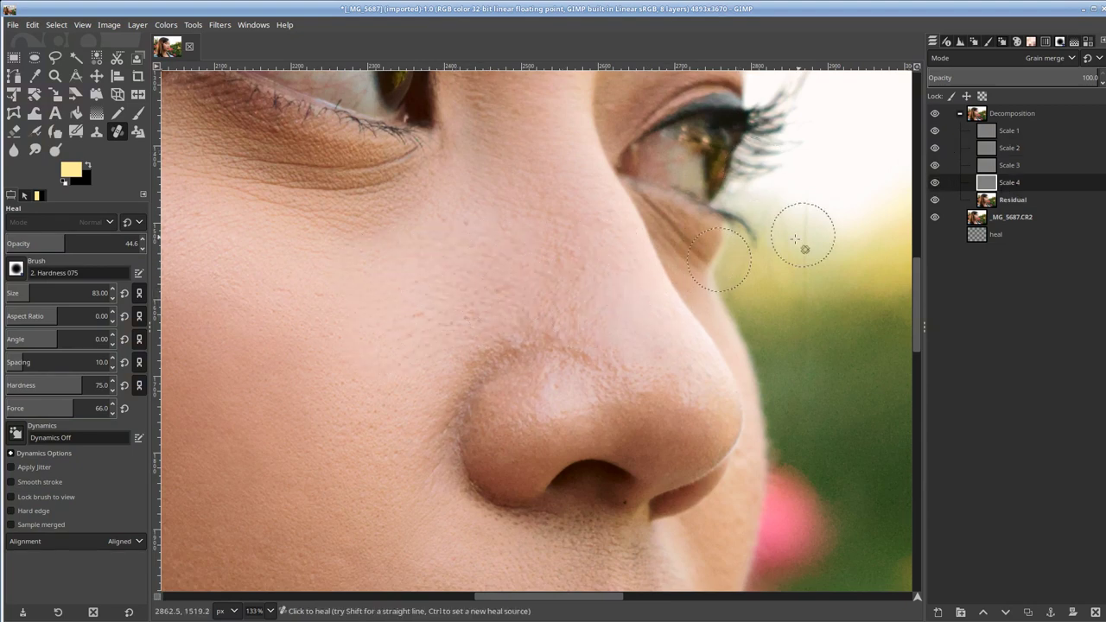
left_click(602, 247, "ctrl")
left_click_drag(557, 259, 585, 350)
left_click(1000, 166)
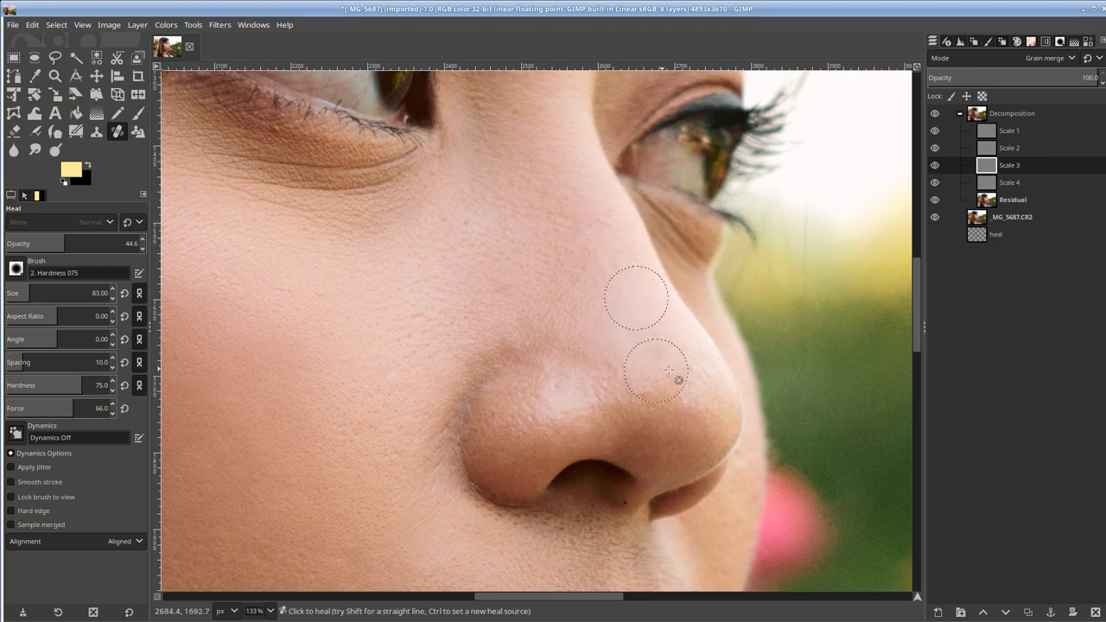
left_click(1009, 148)
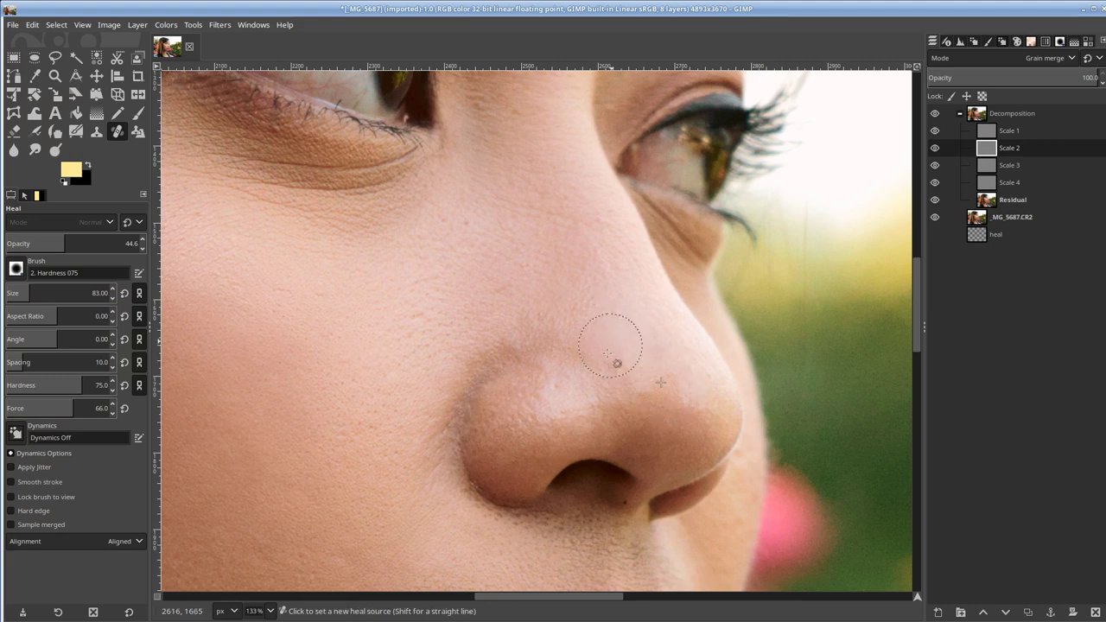
Isolate Residual, smooth the tones along the side of the nose with samples from the adjacent cheek, and show all layers again.
left_click(996, 199)
left_click(934, 200, "shift")
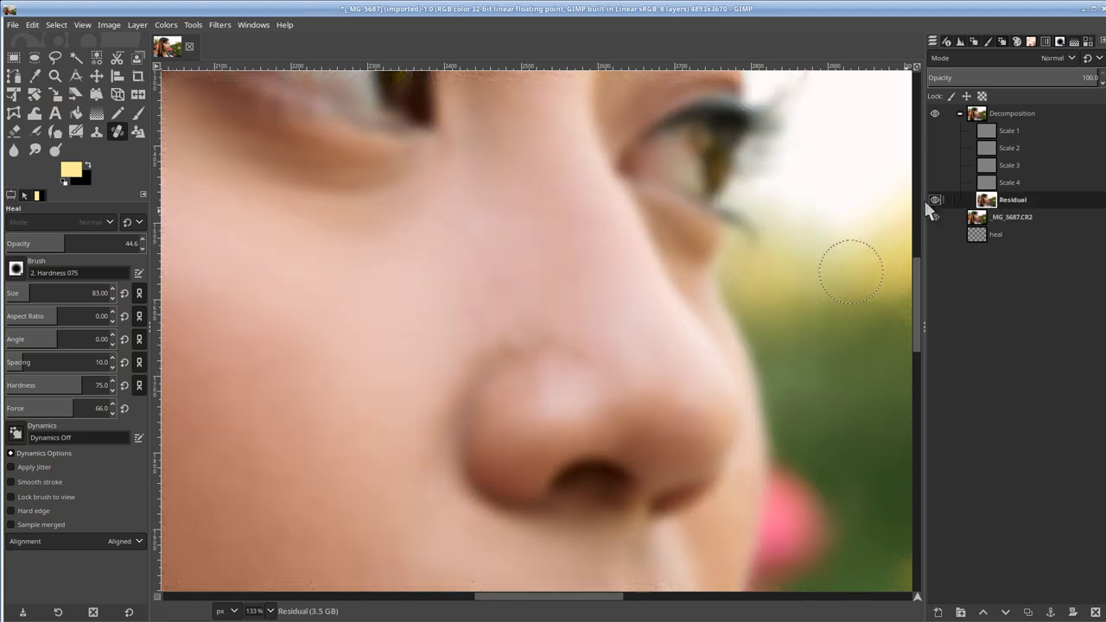
left_click(442, 335, "ctrl")
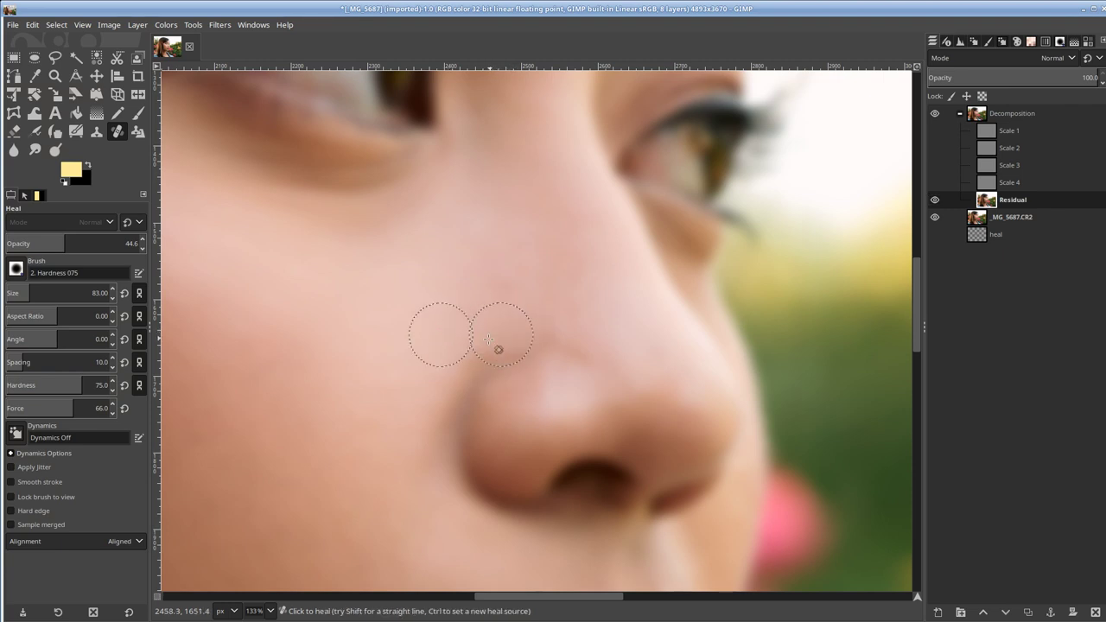
mouse_move(488, 339)
left_mouse_down()
mouse_move(424, 395)
mouse_move(458, 368)
mouse_move(437, 406)
mouse_move(435, 421)
mouse_move(451, 382)
mouse_move(439, 464)
mouse_move(450, 389)
mouse_move(510, 339)
mouse_move(466, 357)
mouse_move(464, 343)
mouse_move(423, 456)
mouse_move(519, 391)
left_mouse_up()
left_click(411, 363, "ctrl")
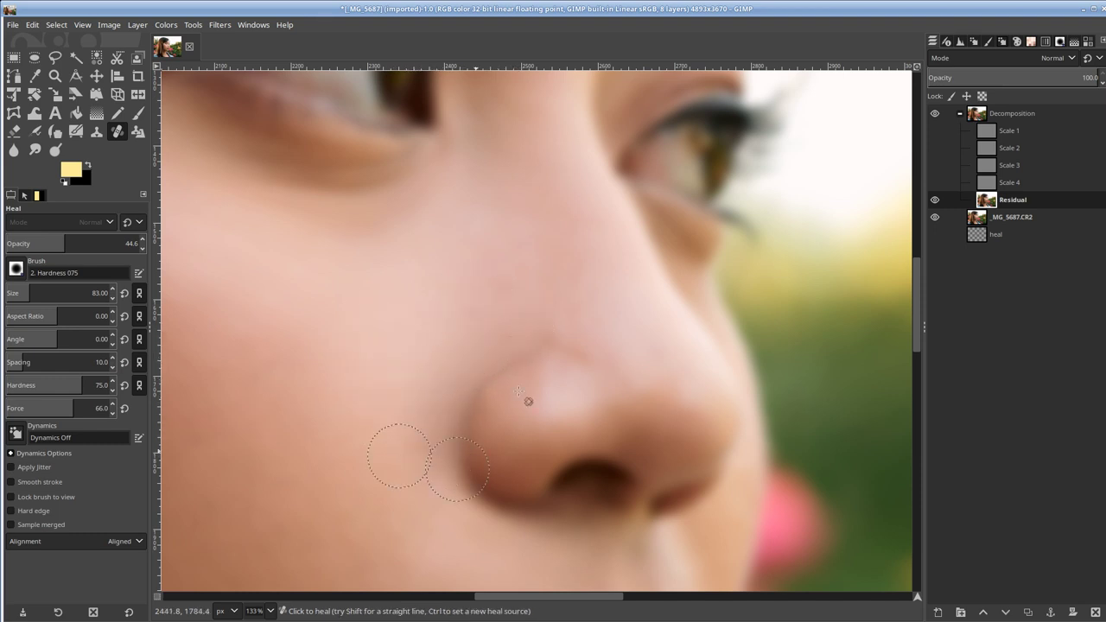
left_click(935, 199, "shift")
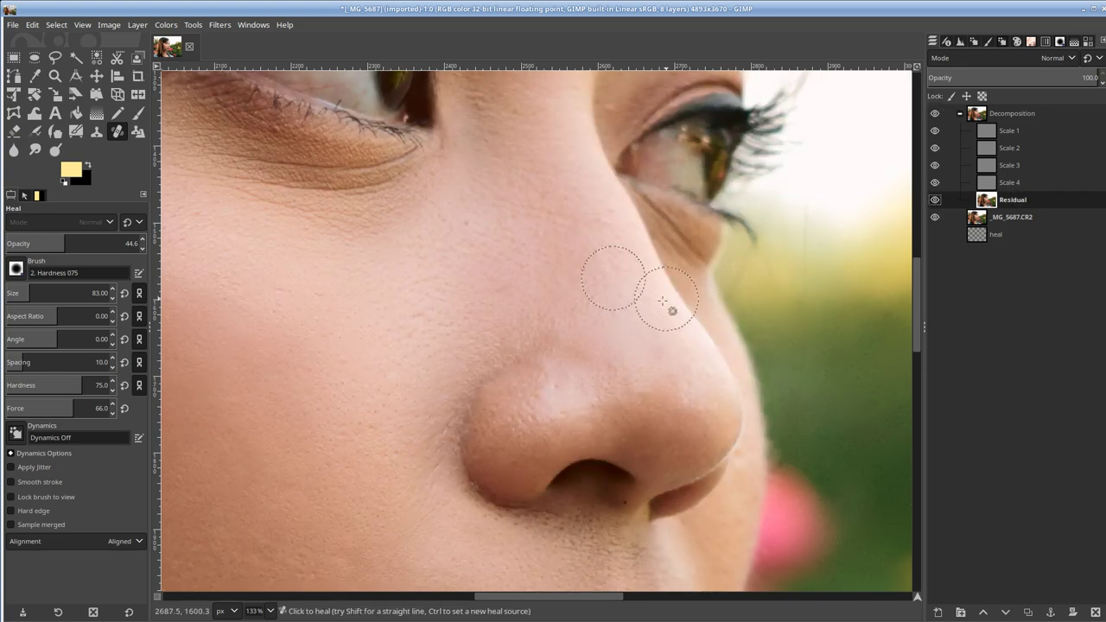
scroll(624, 322, "down", 4)
scroll(612, 318, "down", 4)
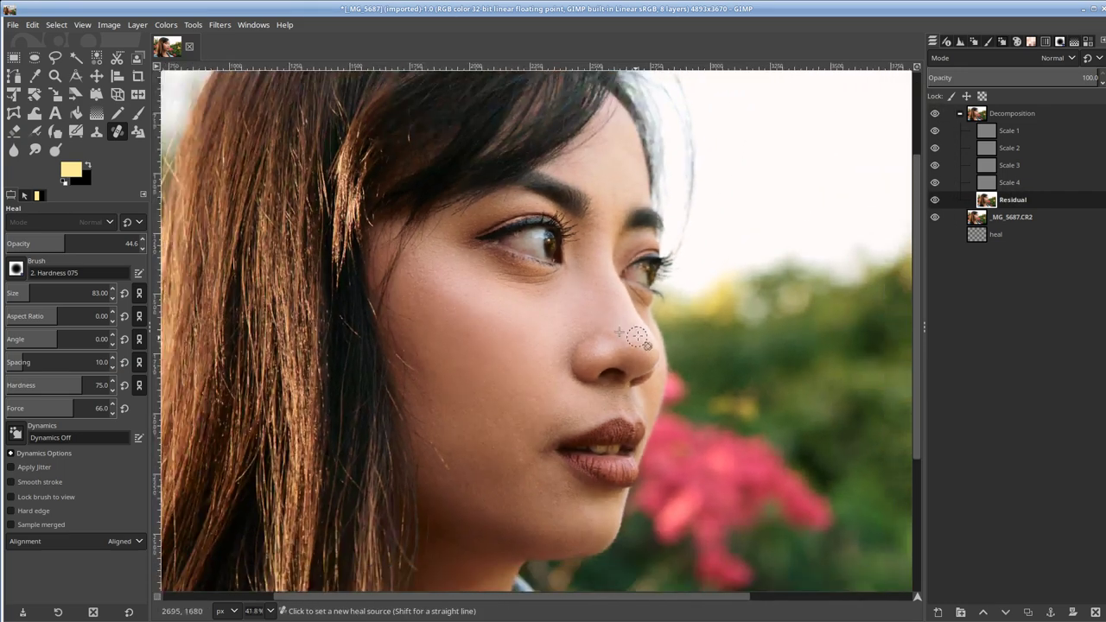
Compare the face before and after the wavelet retouching by toggling the Decomposition group over the original _MG_5687.CR2, including a close view of the cheek.
scroll(717, 281, "up", 1)
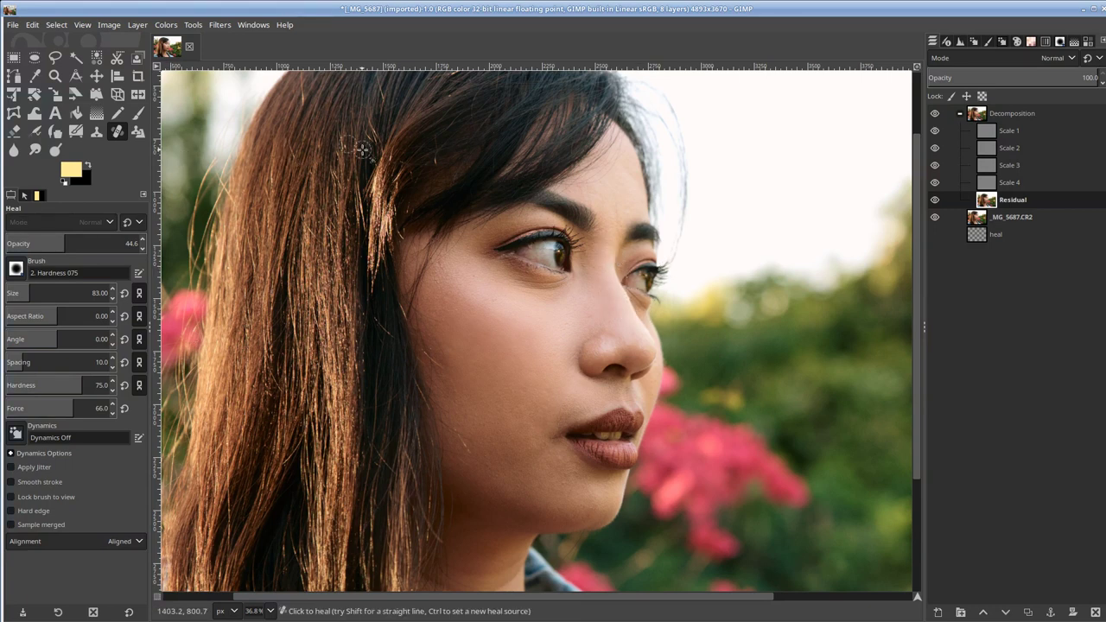
left_click(934, 113, "shift")
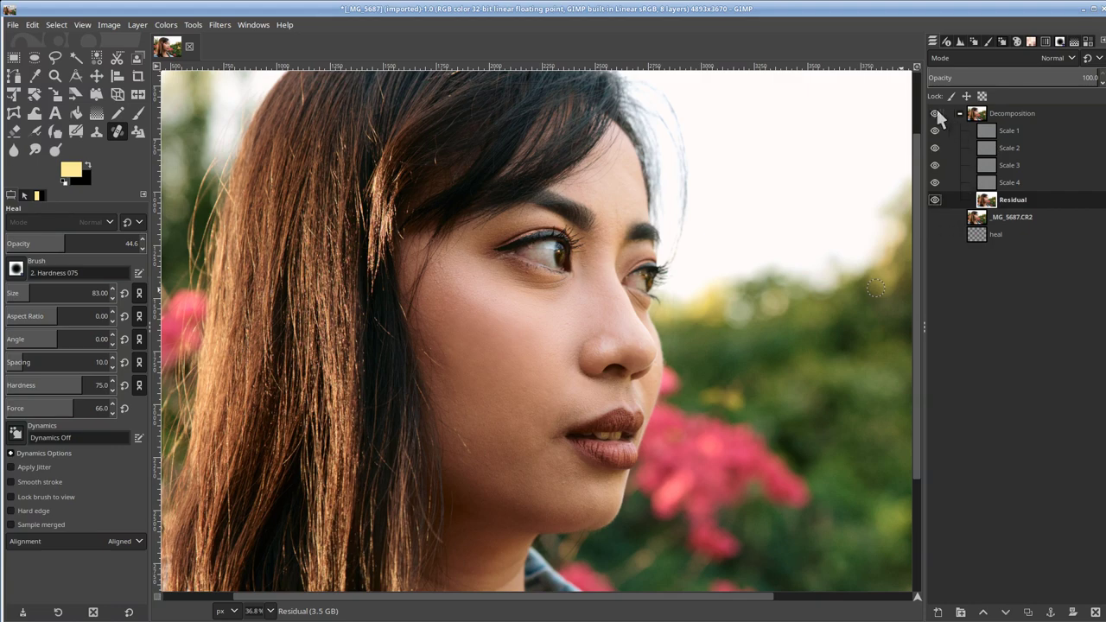
left_click(934, 113)
left_click(935, 217)
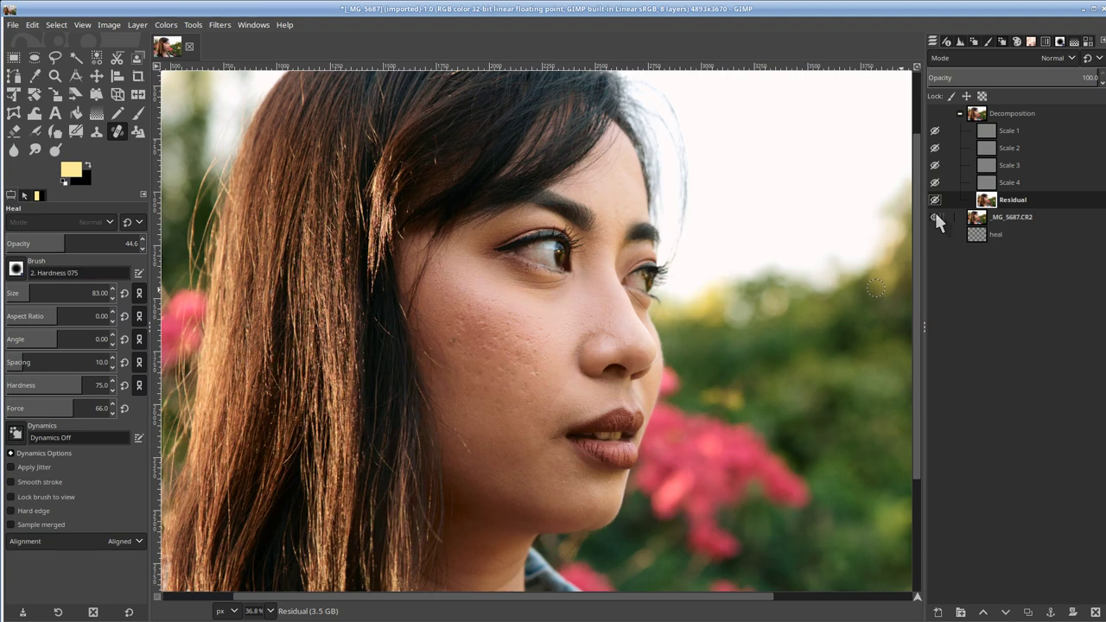
left_click(935, 114)
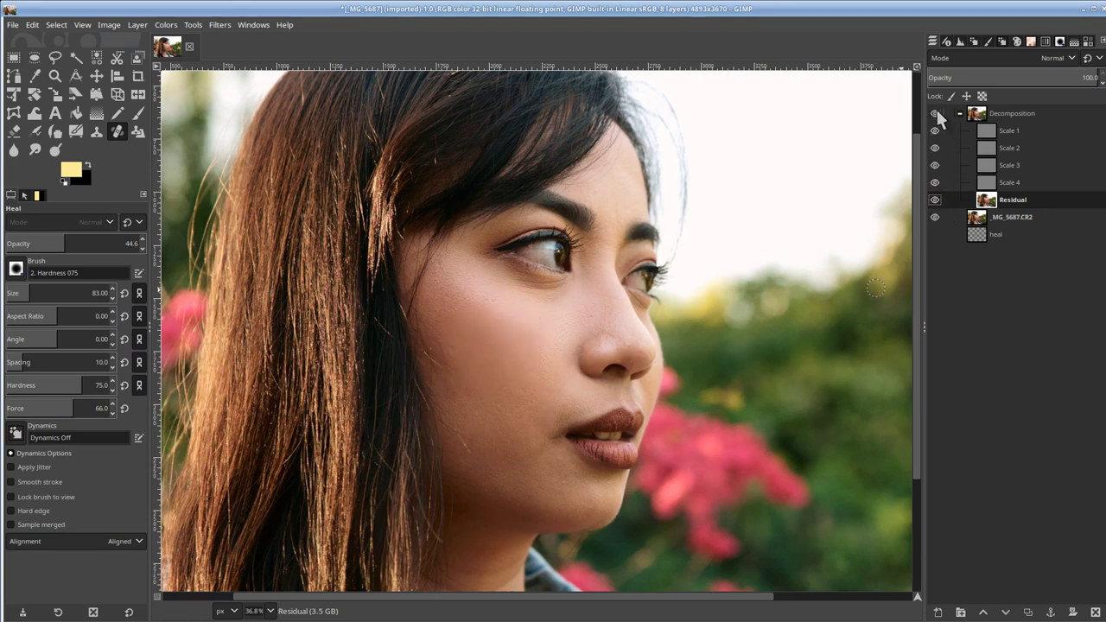
left_click(935, 114)
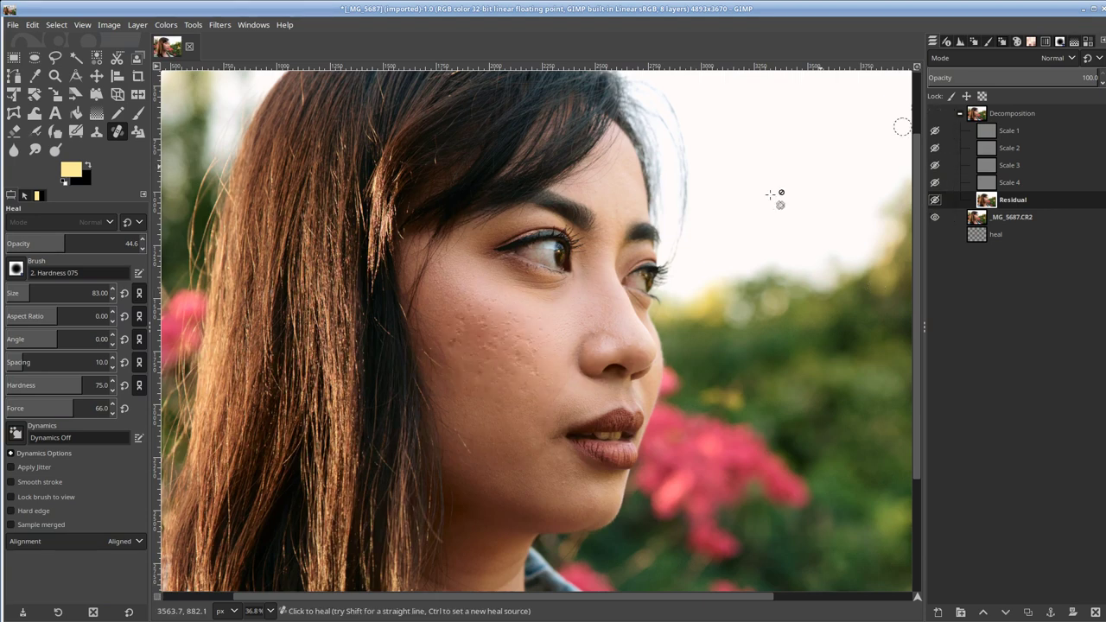
scroll(412, 363, "up", 2)
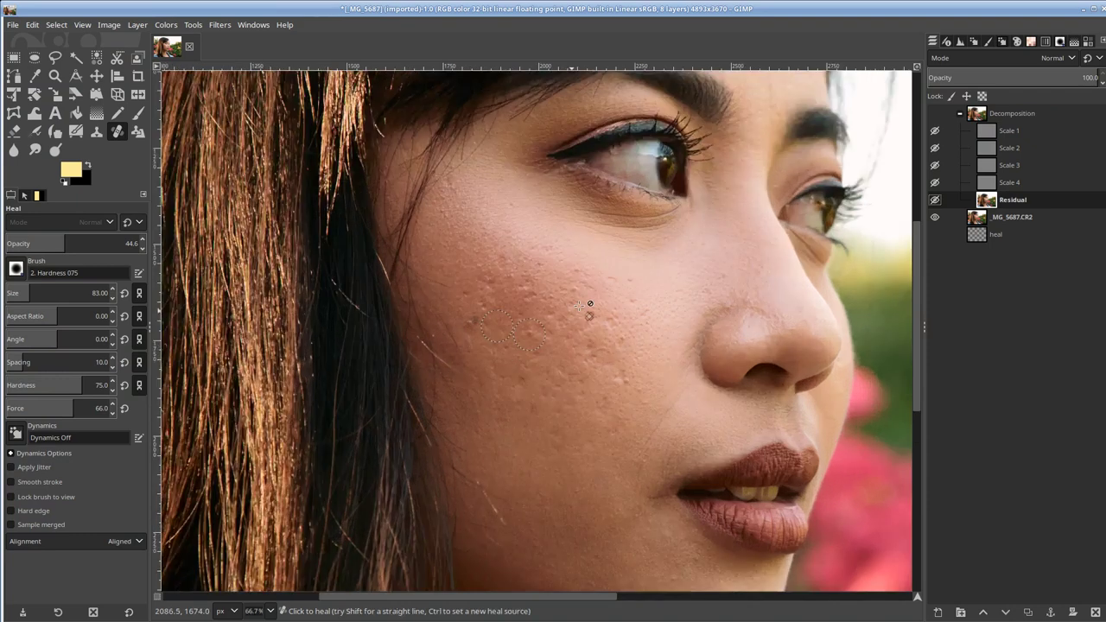
left_click(935, 114)
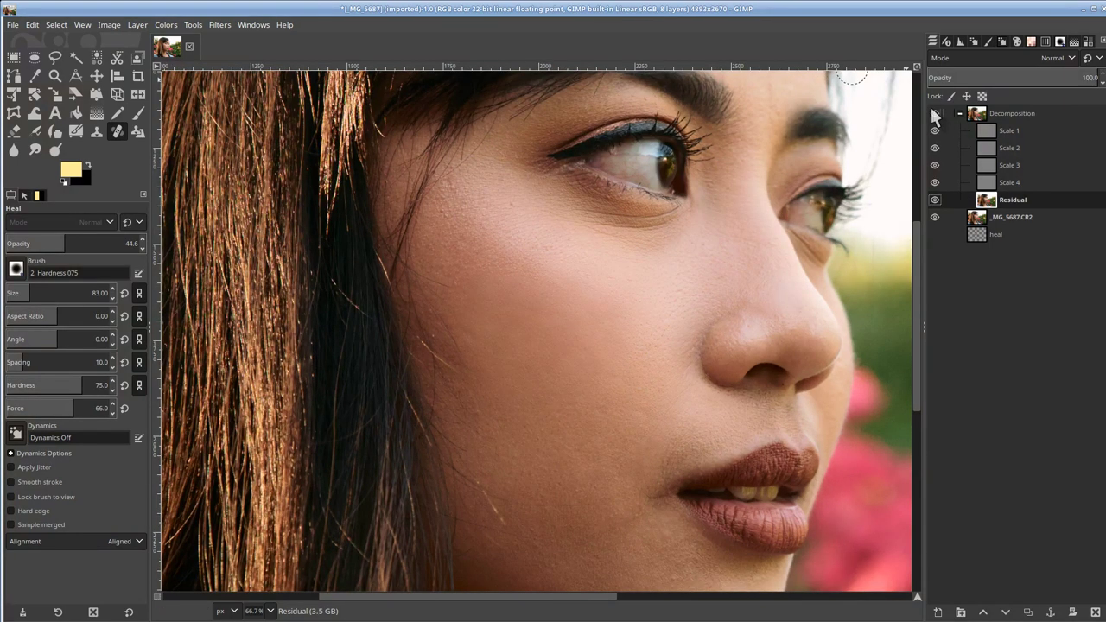
left_click(935, 115)
left_click(935, 115)
left_click(935, 115)
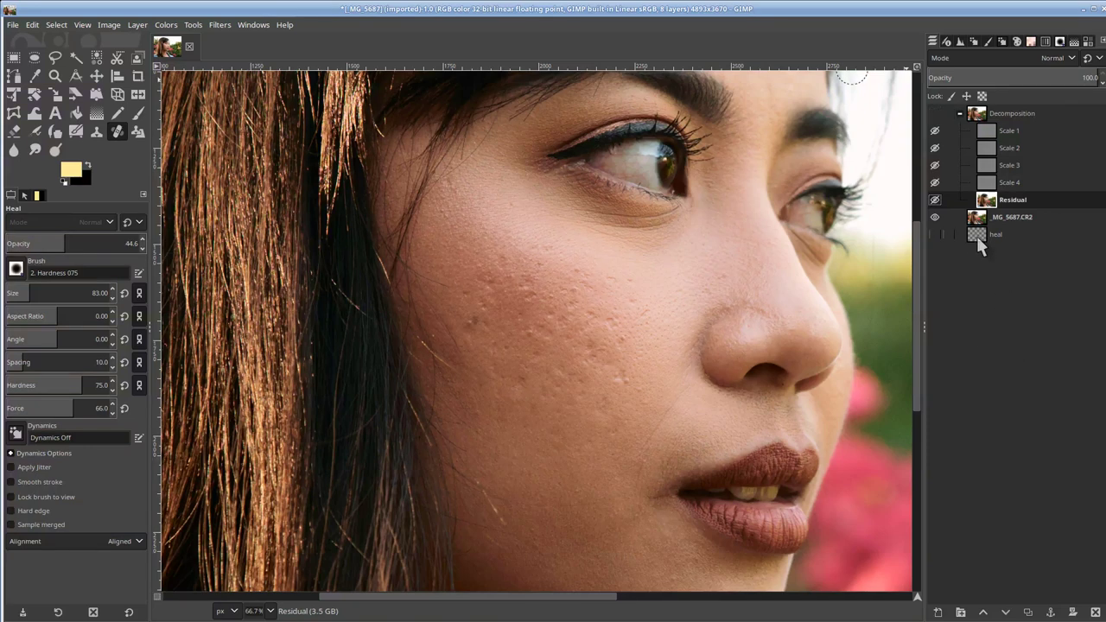
Move the heal layer directly above _MG_5687.CR2 and toggle its visibility to check it against the Decomposition group.
left_click_drag(976, 239, 978, 222)
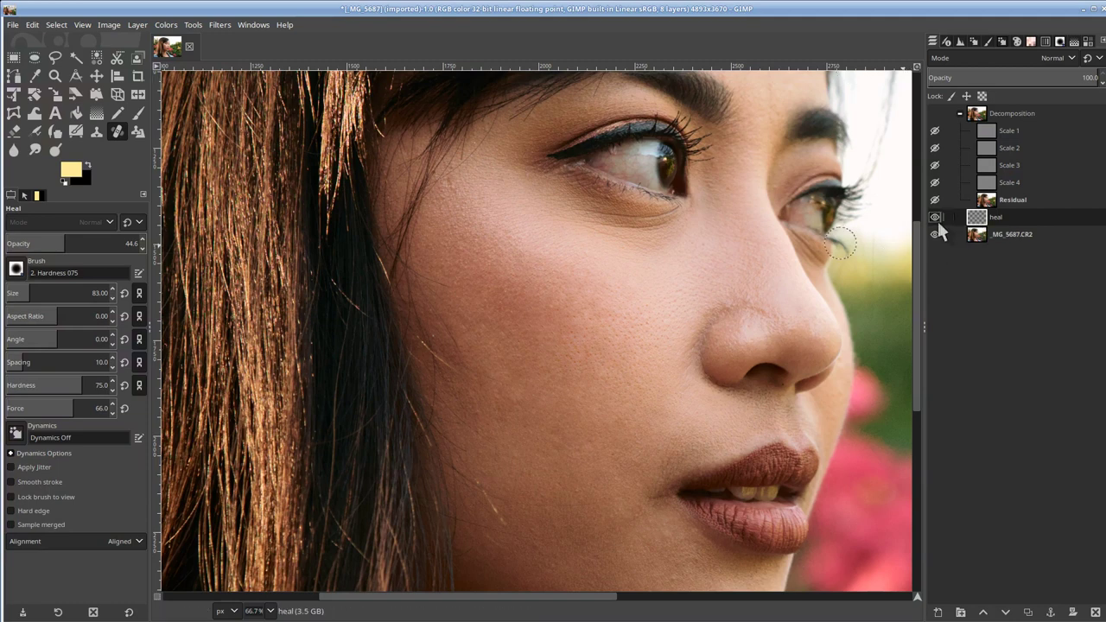
left_click(934, 216)
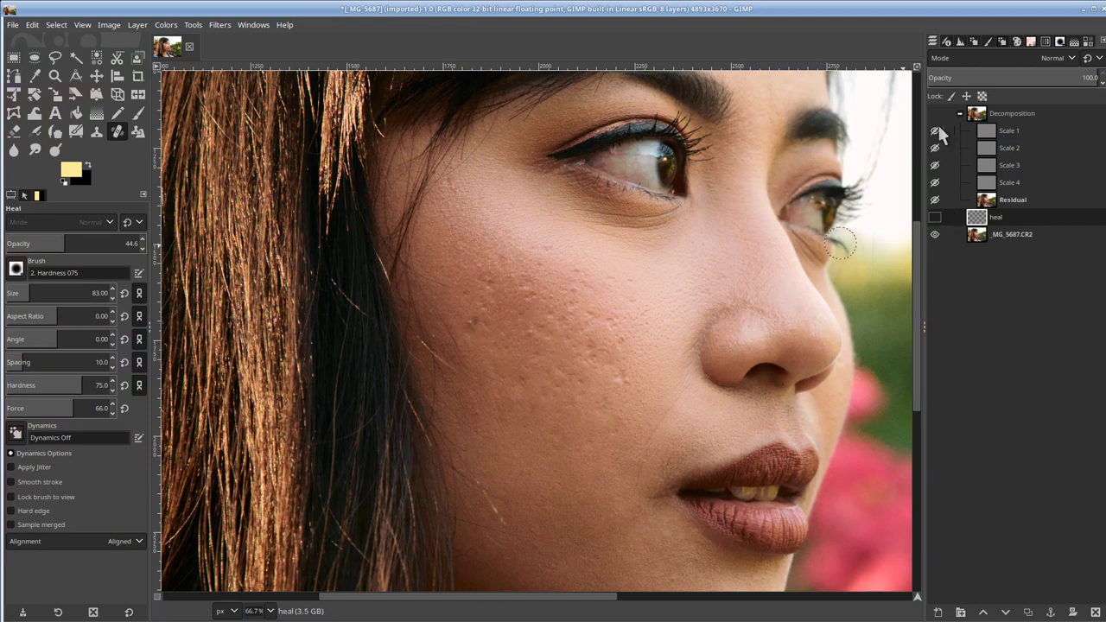
left_click(940, 113)
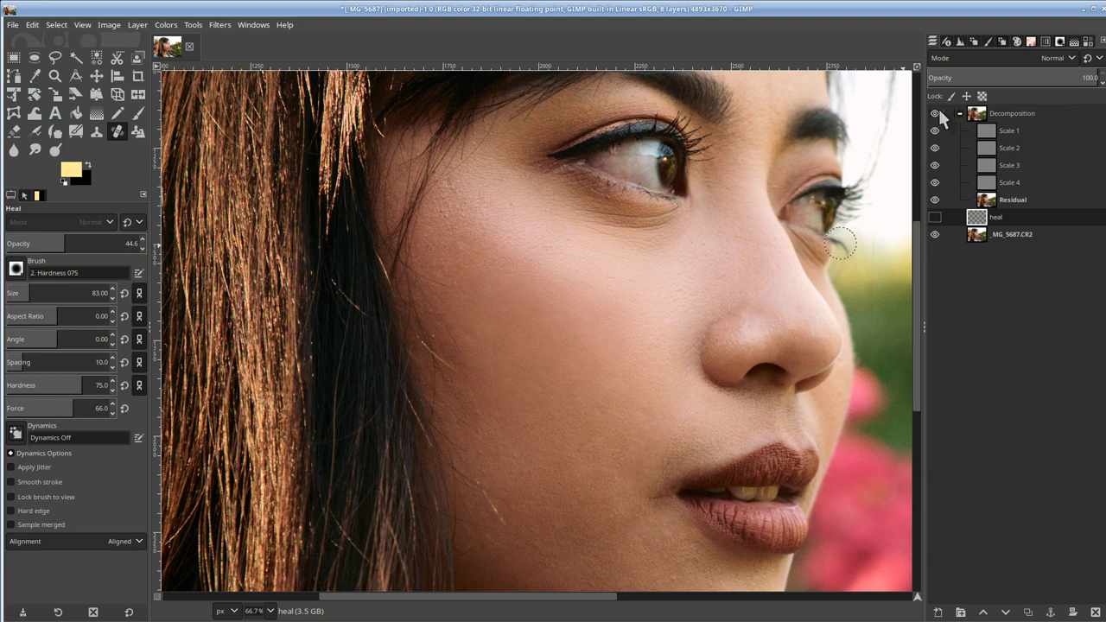
left_click(939, 112)
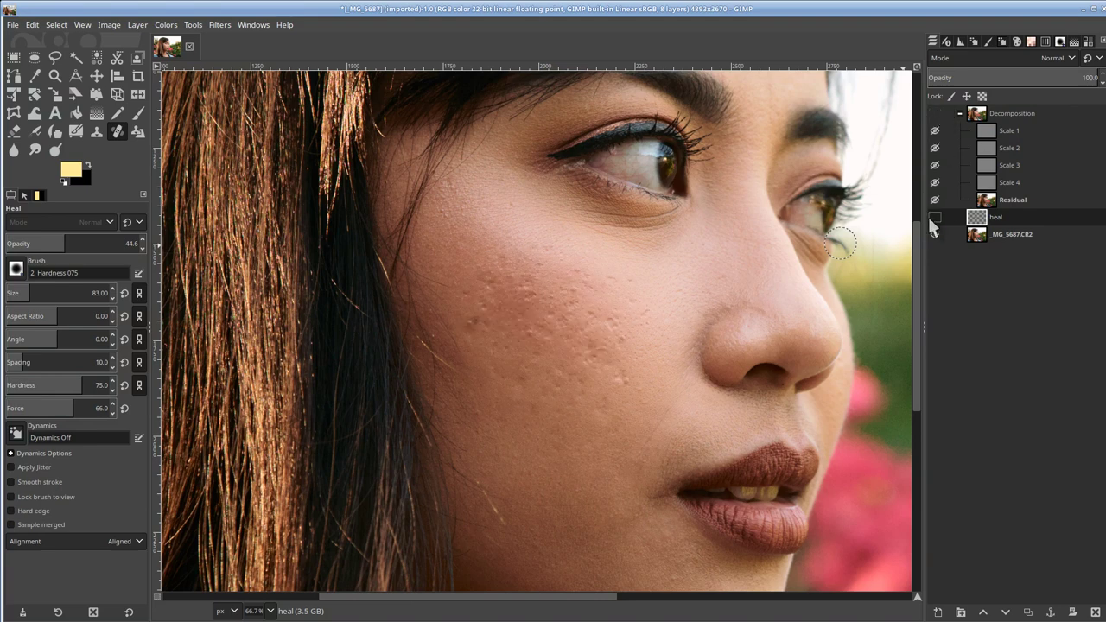
left_click(934, 217)
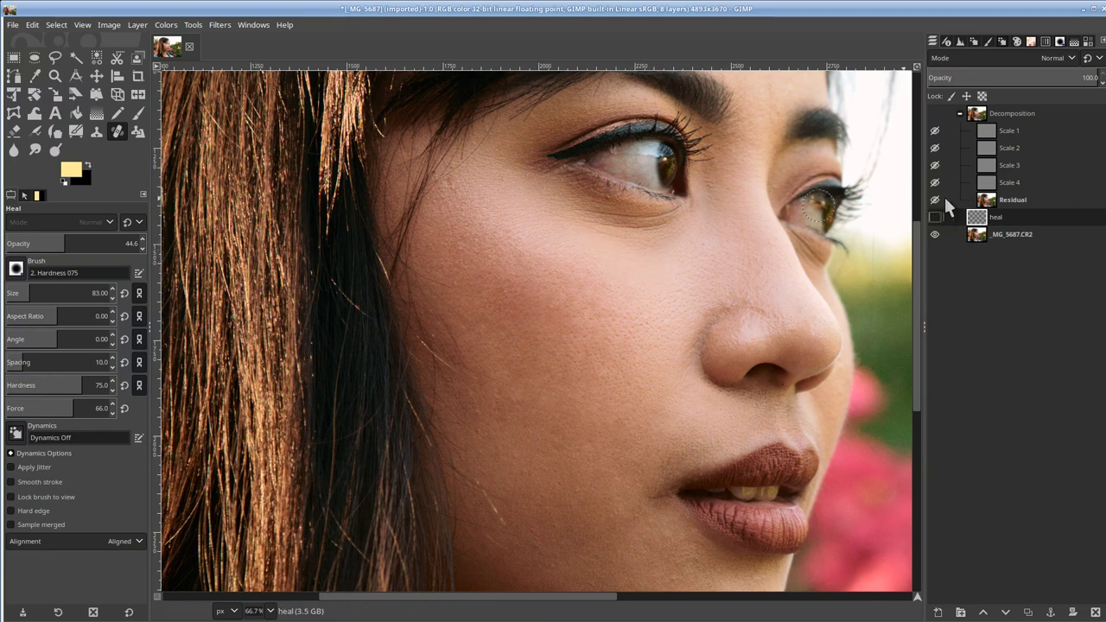
Compare the wavelet retouch with the heal layer version, finishing with Decomposition shown and heal hidden.
left_click(934, 113)
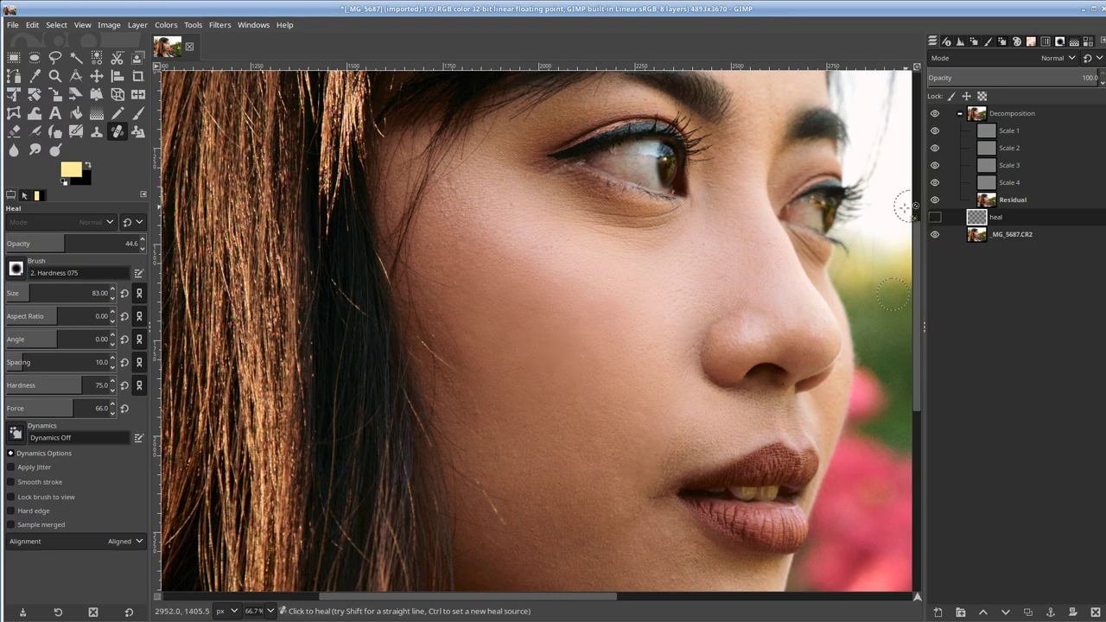
left_click(935, 113)
left_click(935, 218)
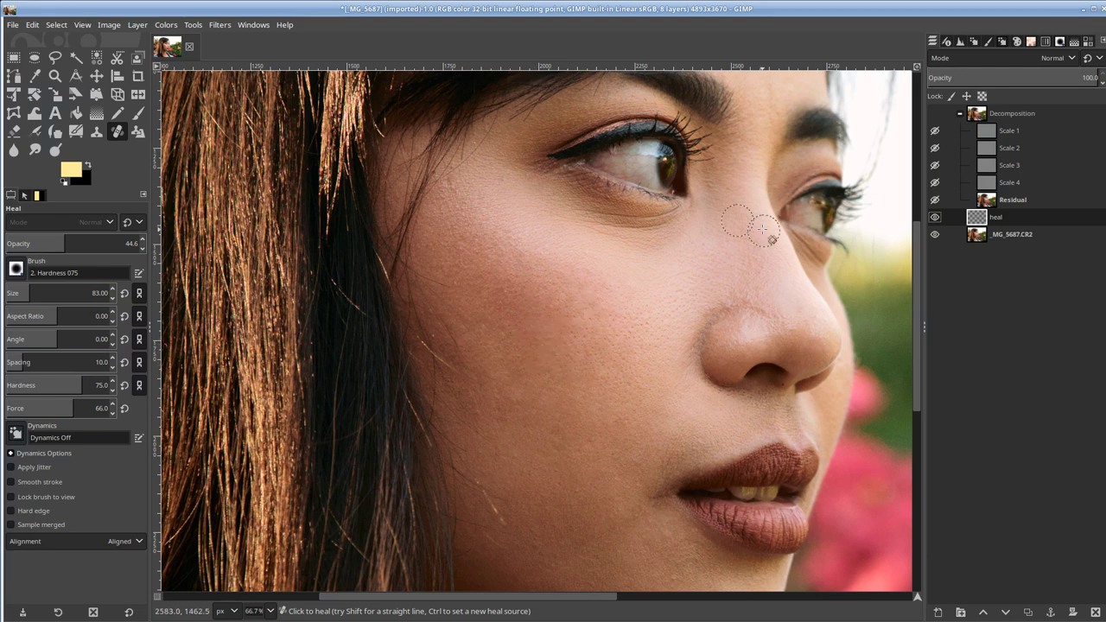
left_click(934, 217)
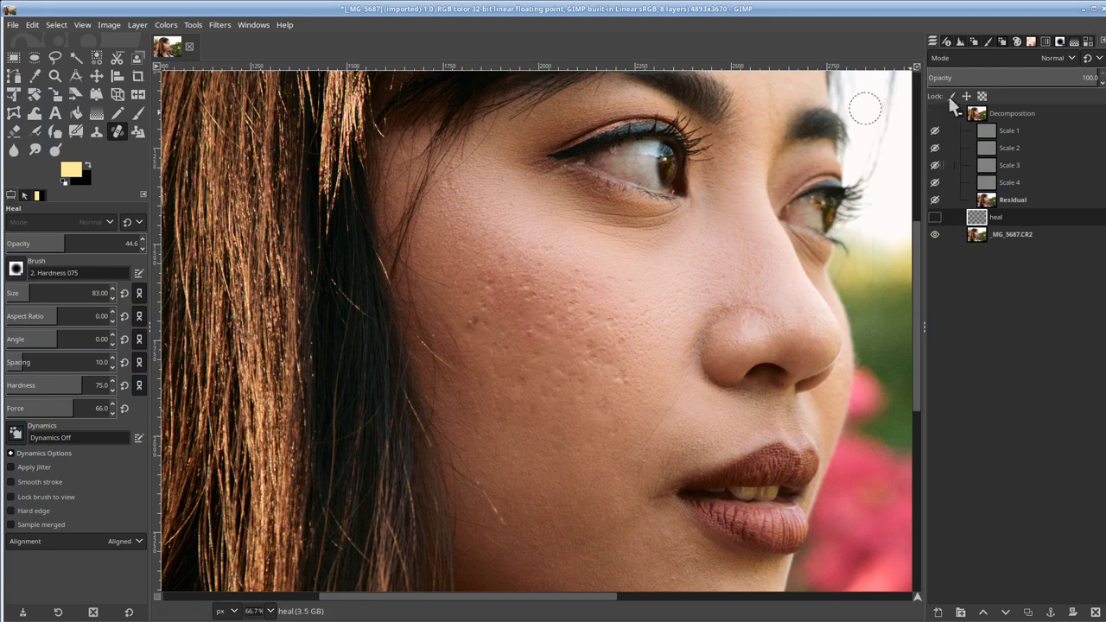
left_click(935, 113)
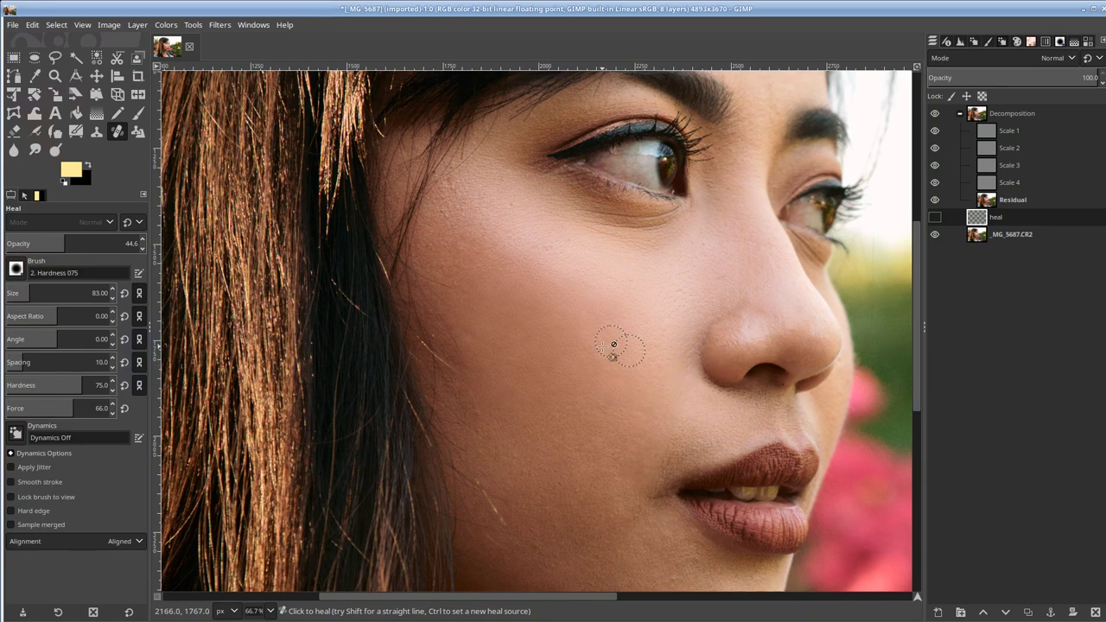
scroll(624, 300, "down", 4)
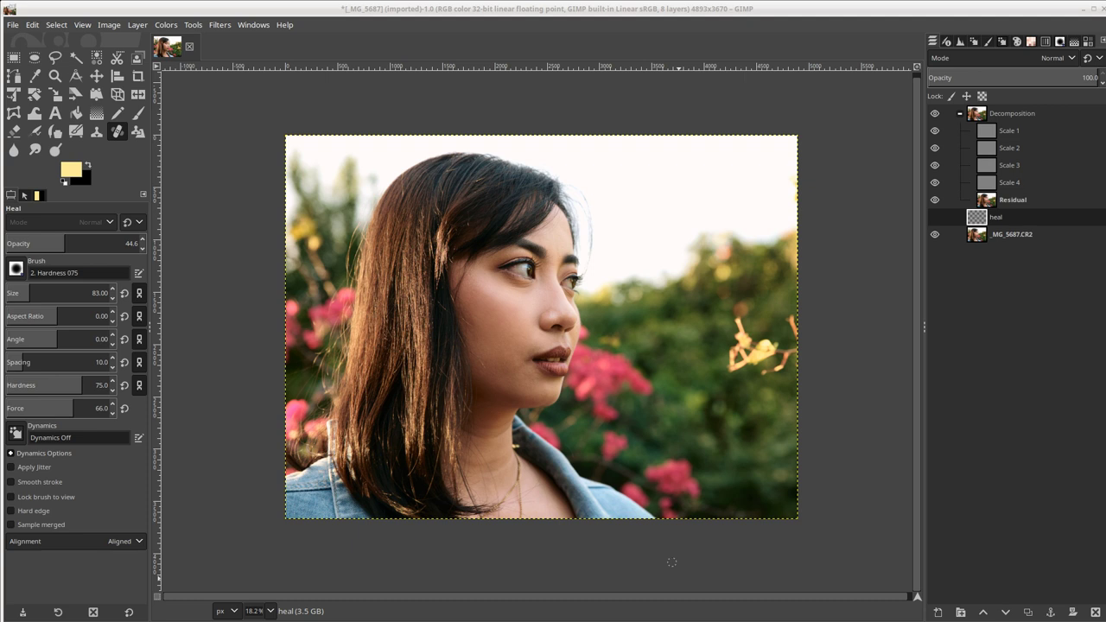
key("alt+Tab")
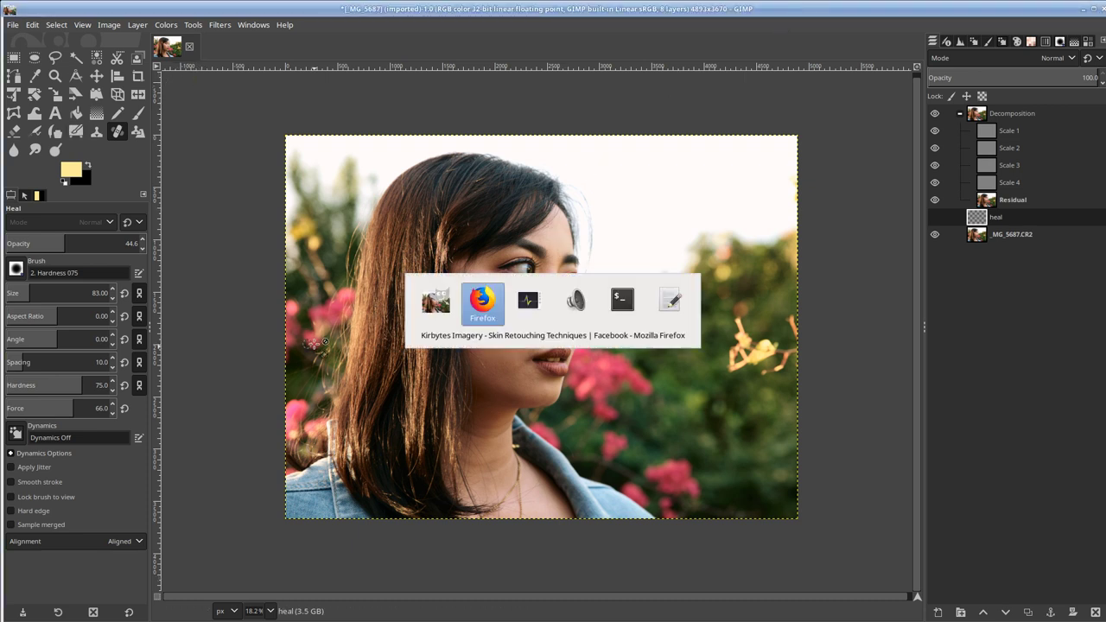
key("Tab")
key("Tab")
key("Tab")
key("Tab")
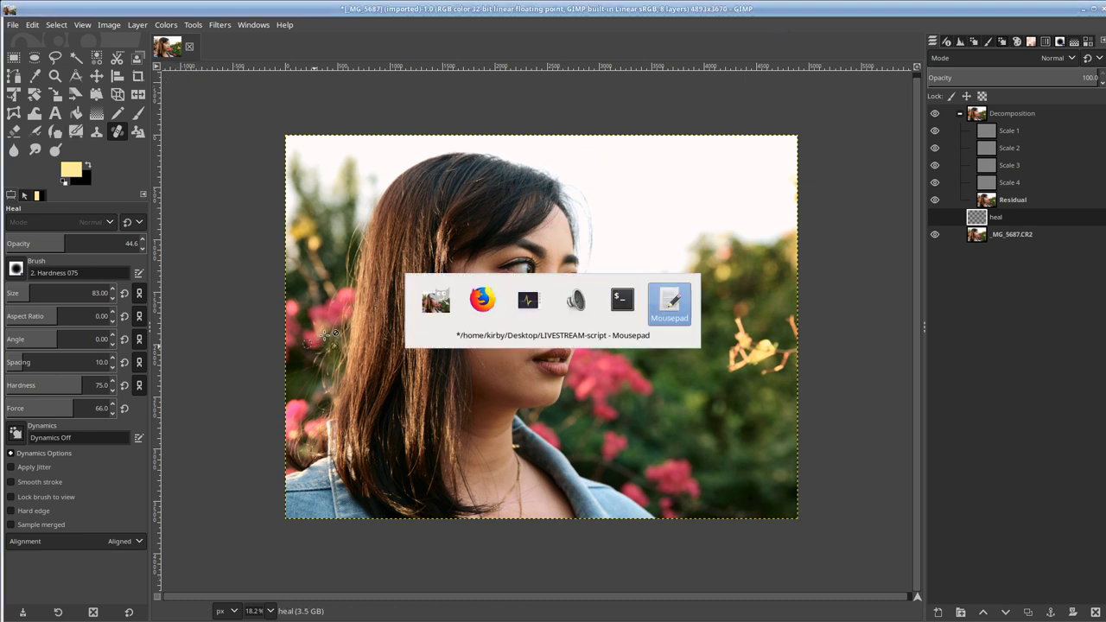
key("Tab")
key("Tab")
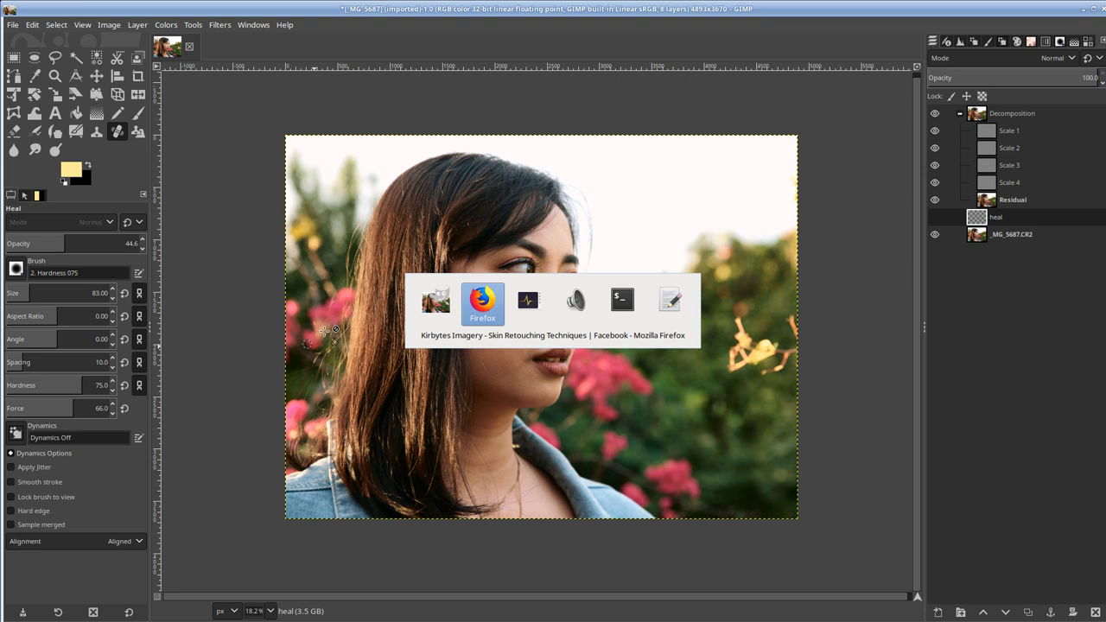
key("Escape")
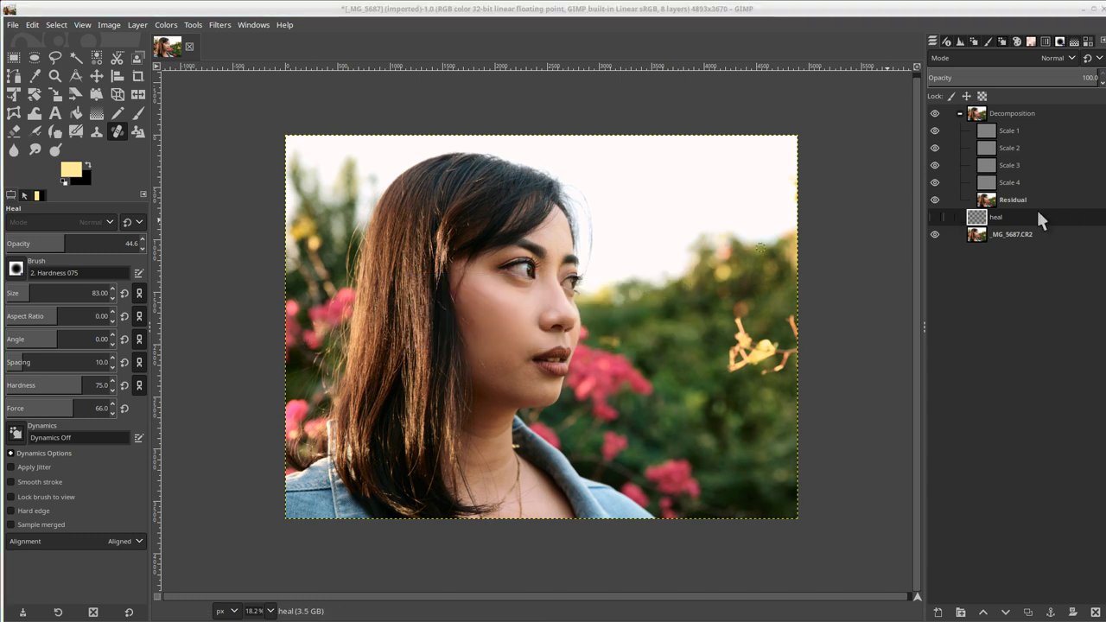
Delete the whole Decomposition group with its Scale and Residual layers.
left_click(1002, 108)
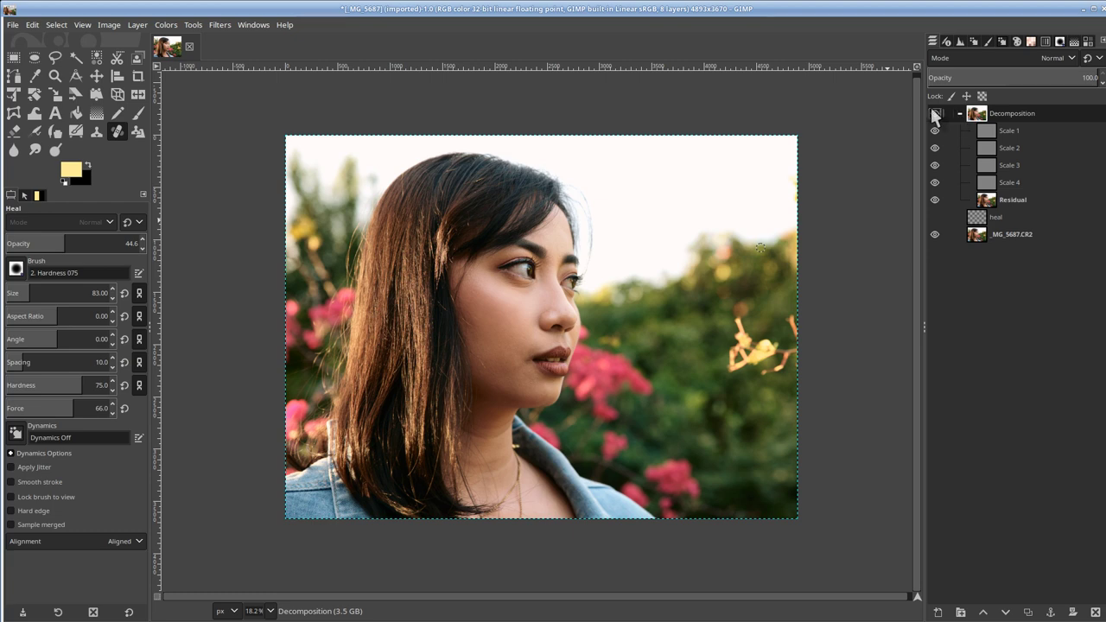
scroll(580, 242, "up", 2)
left_click_drag(464, 370, 582, 315)
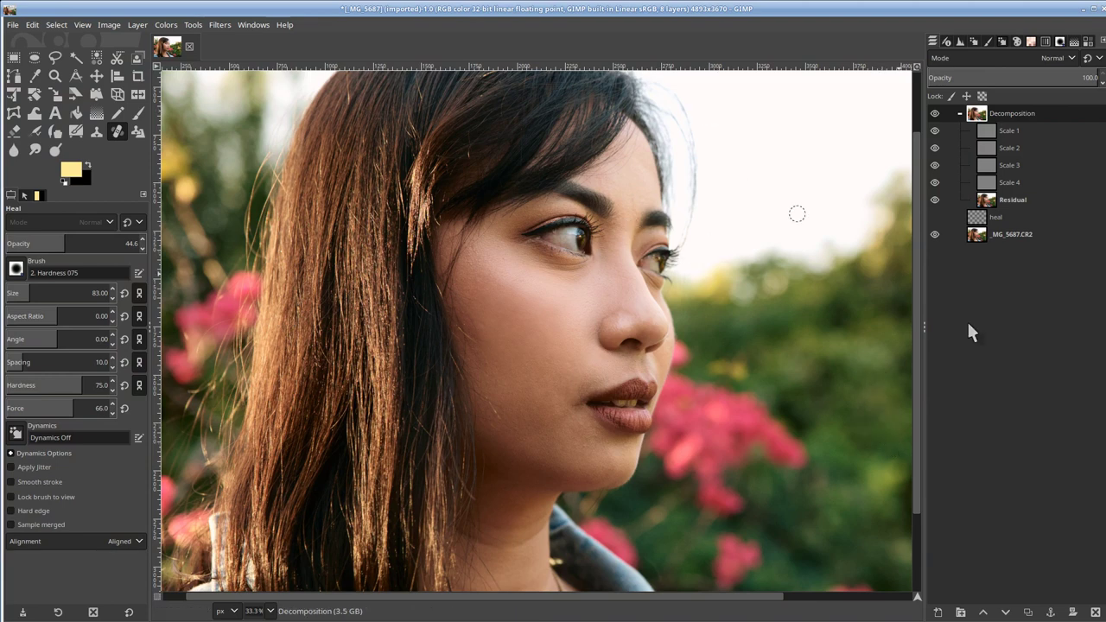
left_click(1096, 613)
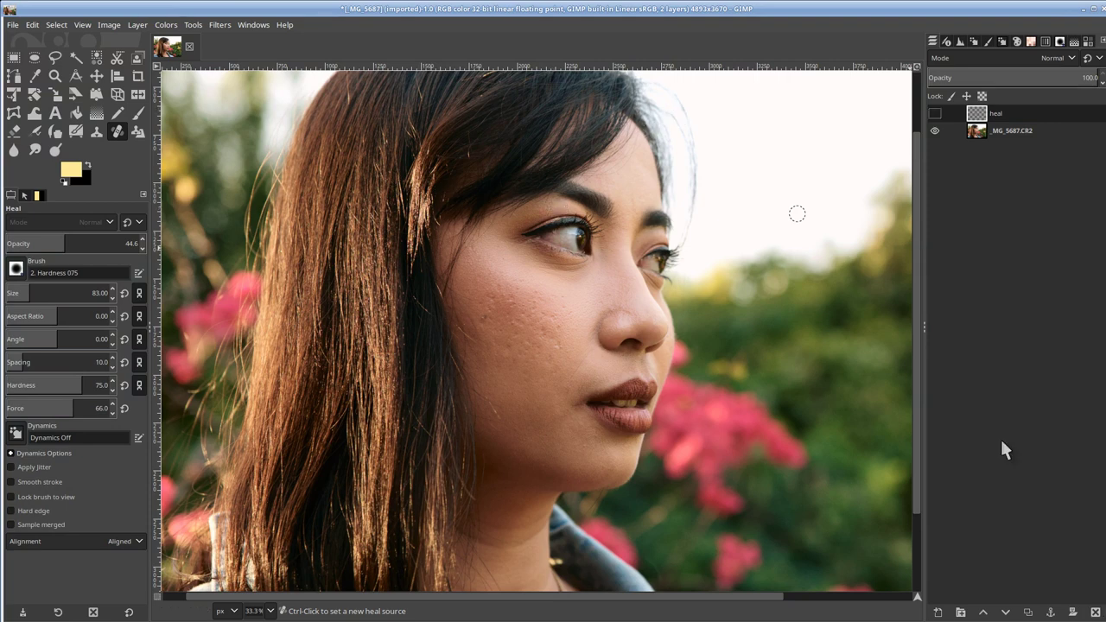
Add a new transparent full-size layer above the heal layer and make the heal layer visible.
left_click(938, 612)
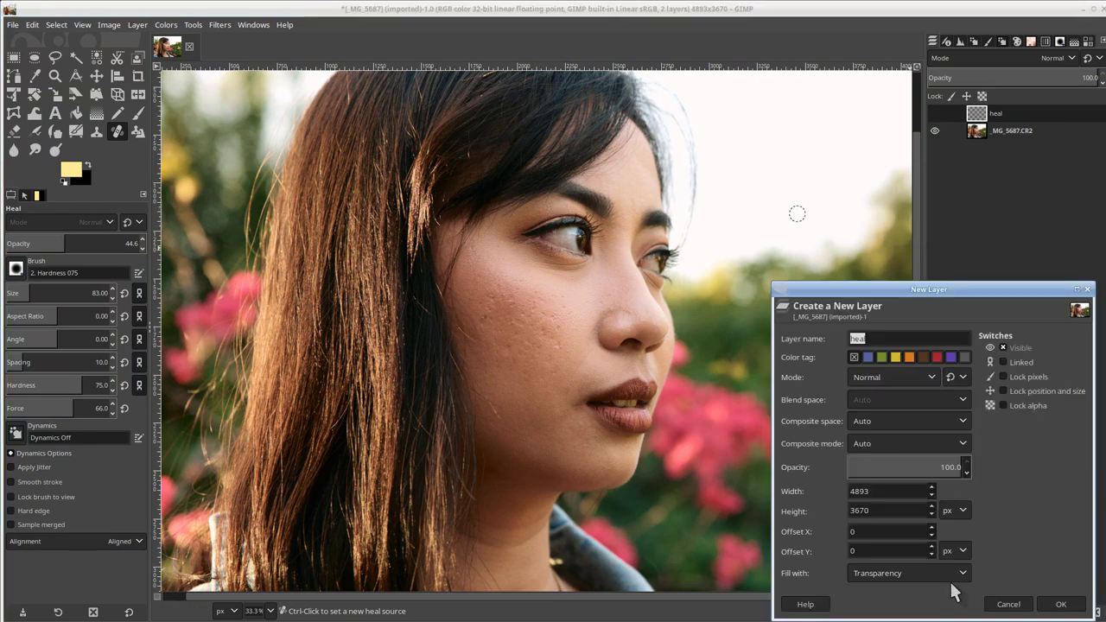
left_click(1071, 606)
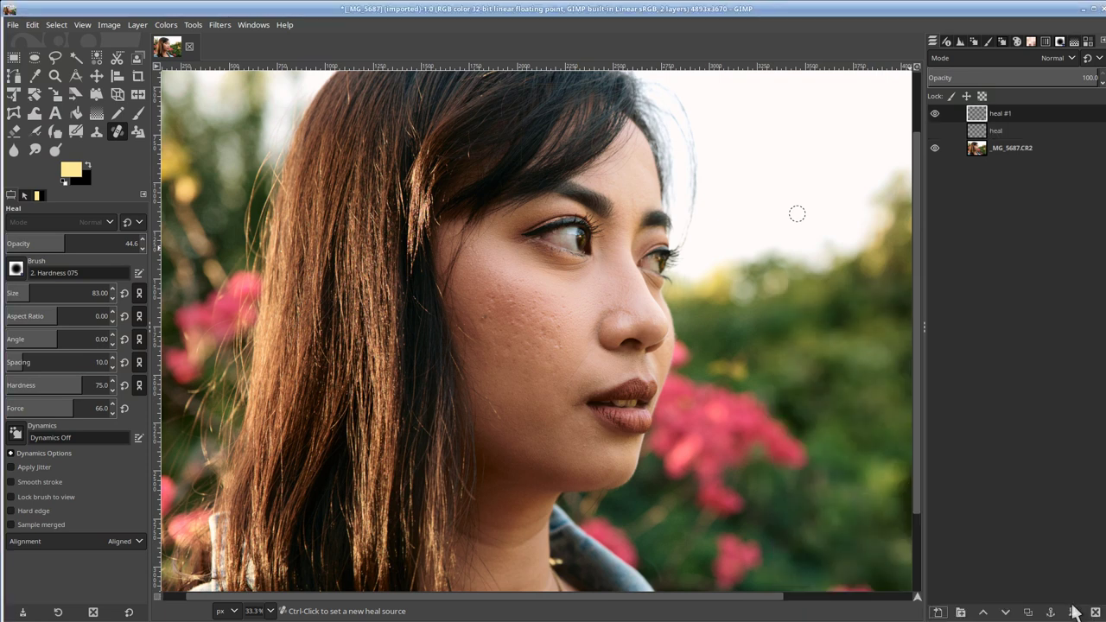
left_click(934, 131)
Save the image as _MG_5687.xcf in the 2020-01-09_pinto_art_museum folder.
key("ctrl+s")
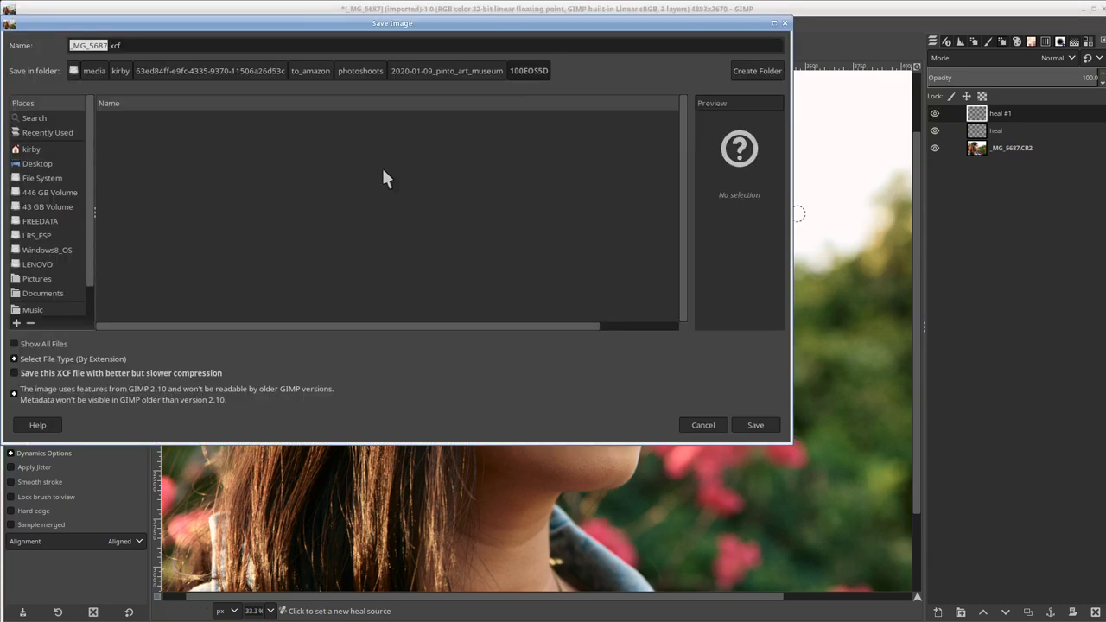
left_click(470, 73)
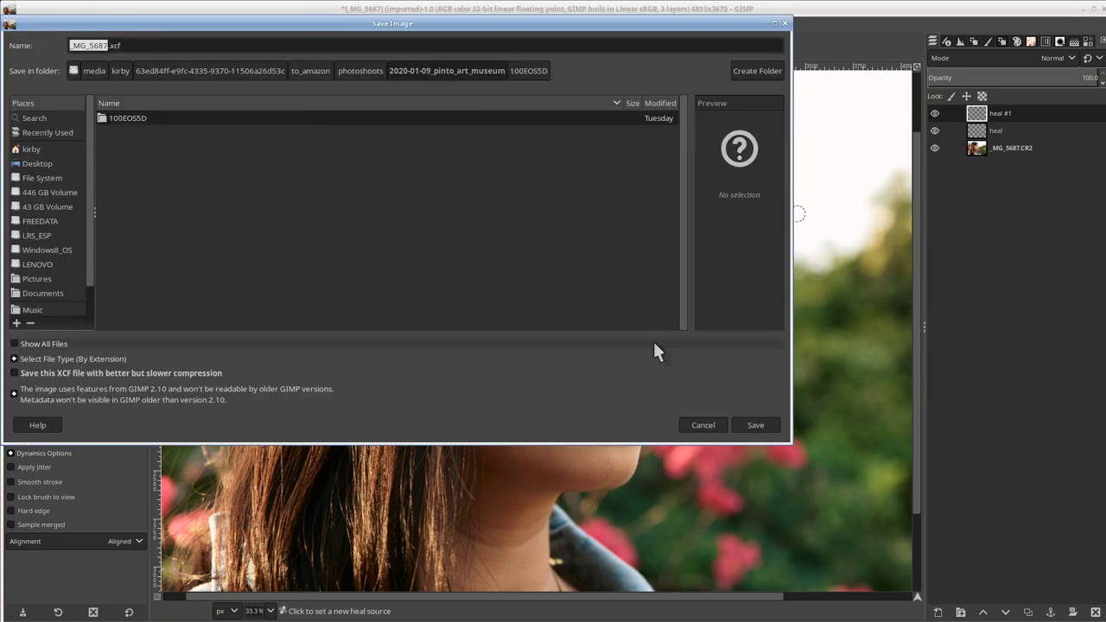
left_click(757, 426)
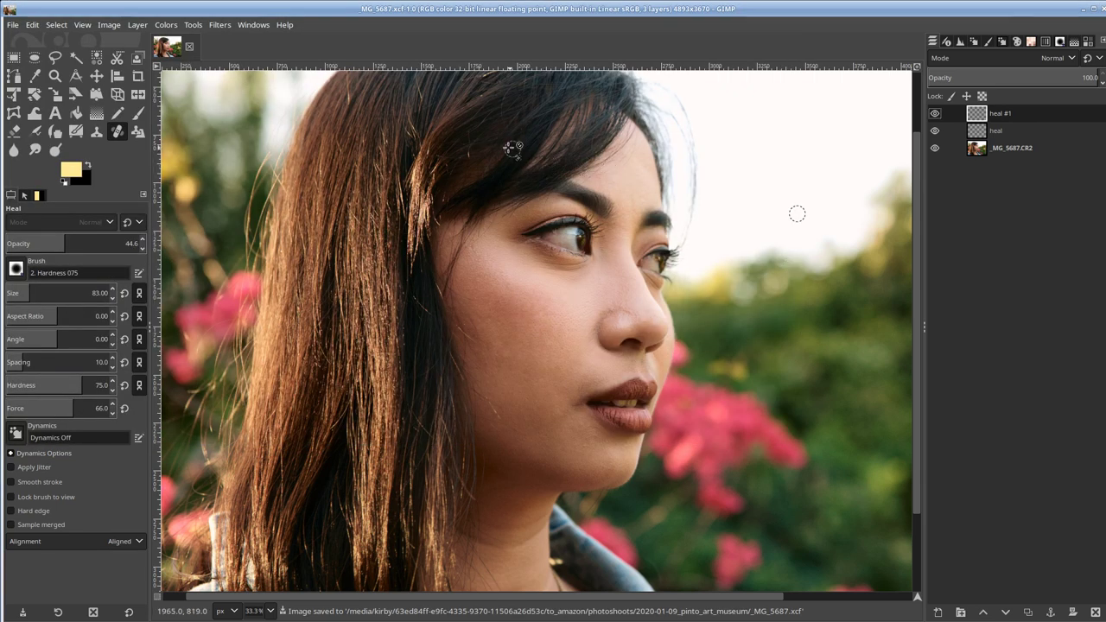
Close the saved image and reopen _MG_5687.xcf from the recently opened files.
left_click(189, 47)
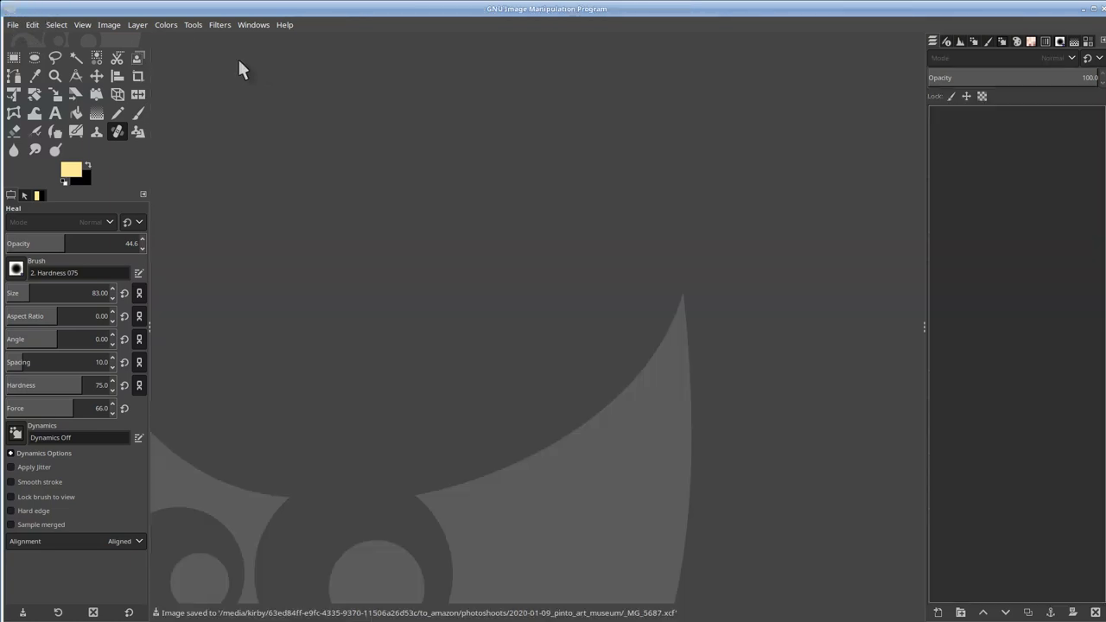
left_click(17, 24)
mouse_move(76, 122)
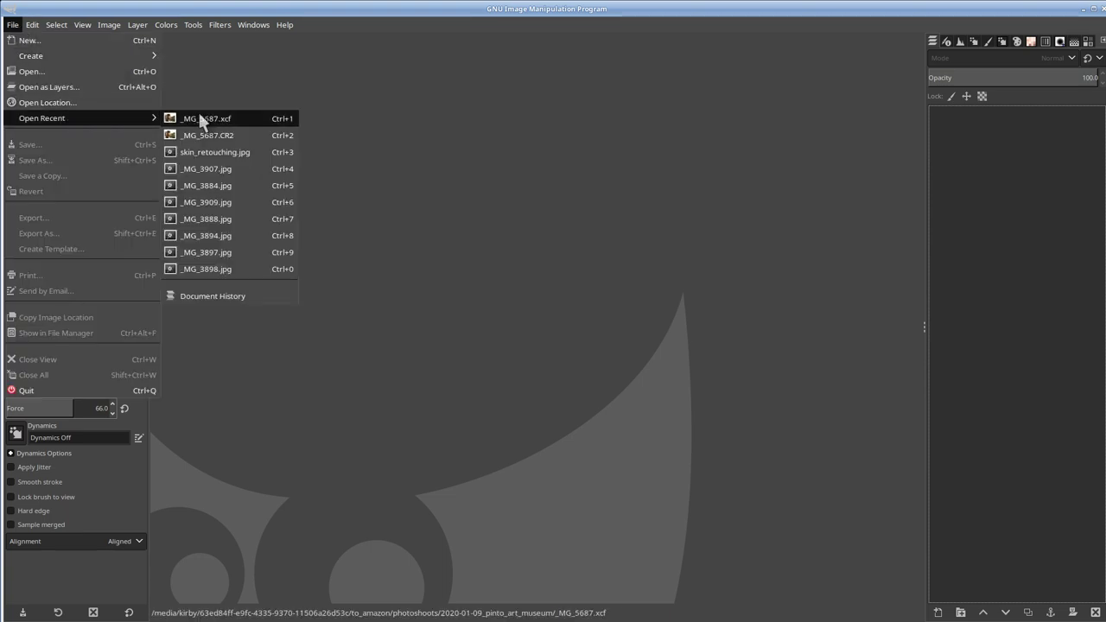
left_click(239, 118)
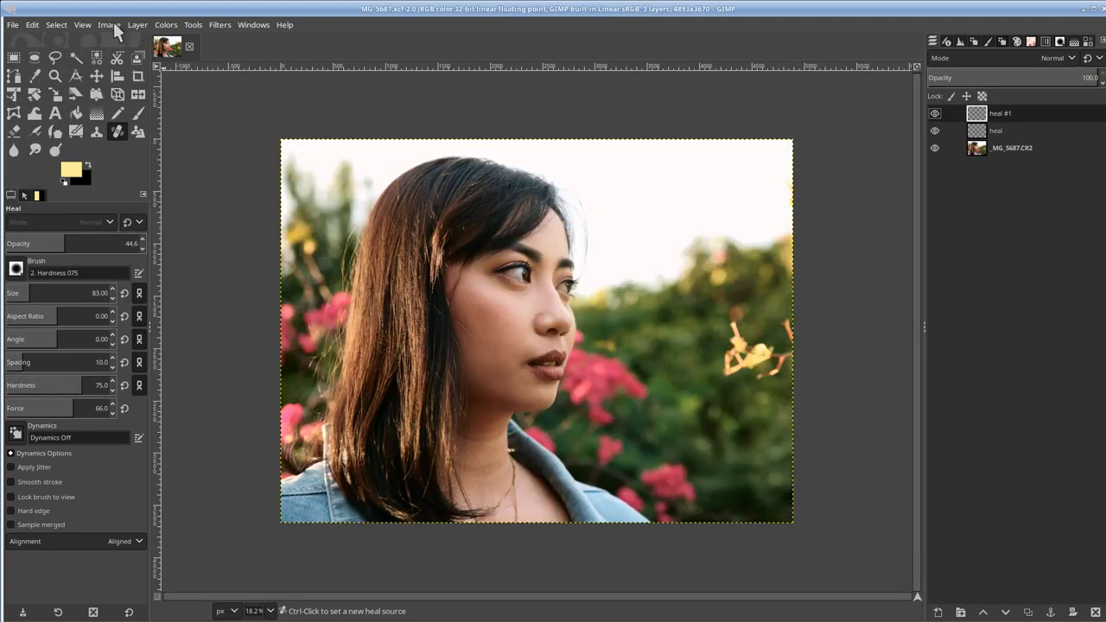
left_click(109, 25)
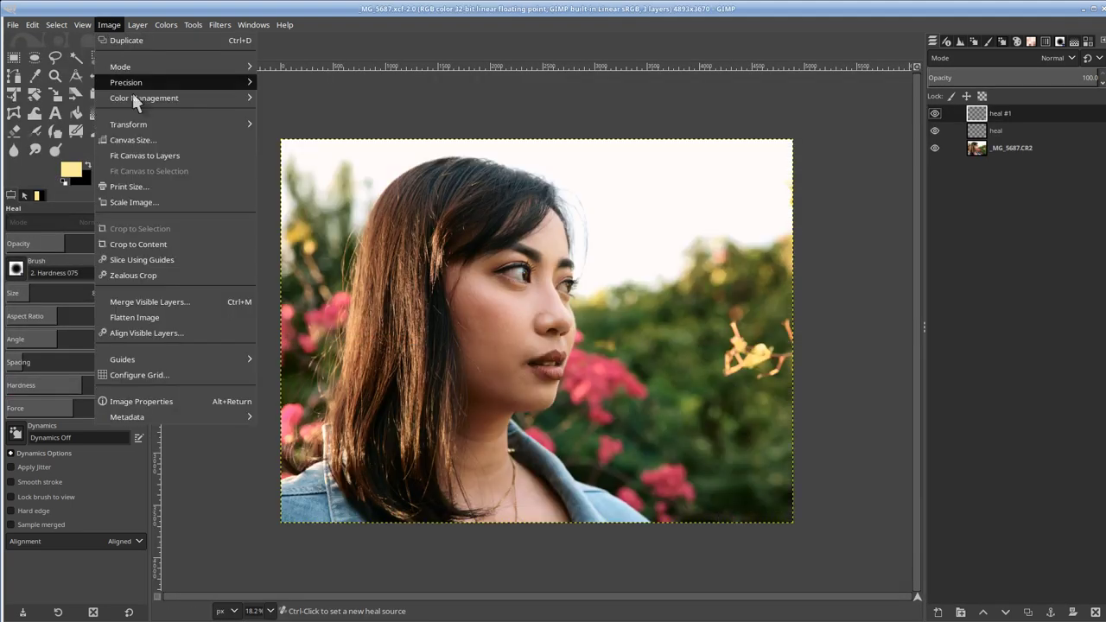
left_click(152, 199)
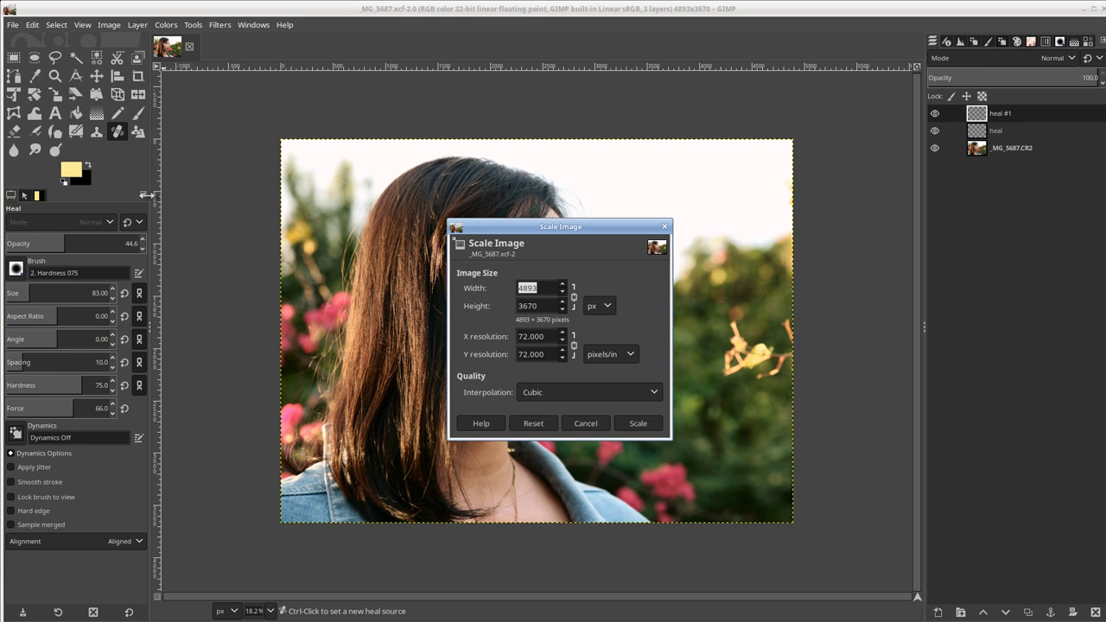
left_click(594, 423)
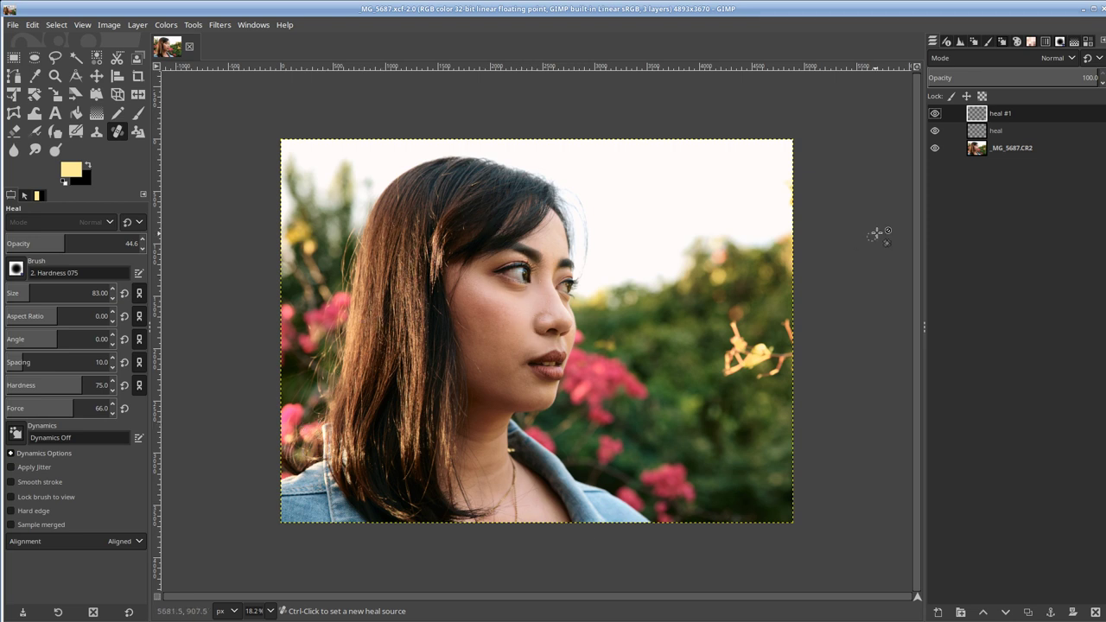
Sample a skin tone from the woman's cheek as the foreground colour, accepting dda48f.
scroll(529, 321, "up", 1, "ctrl")
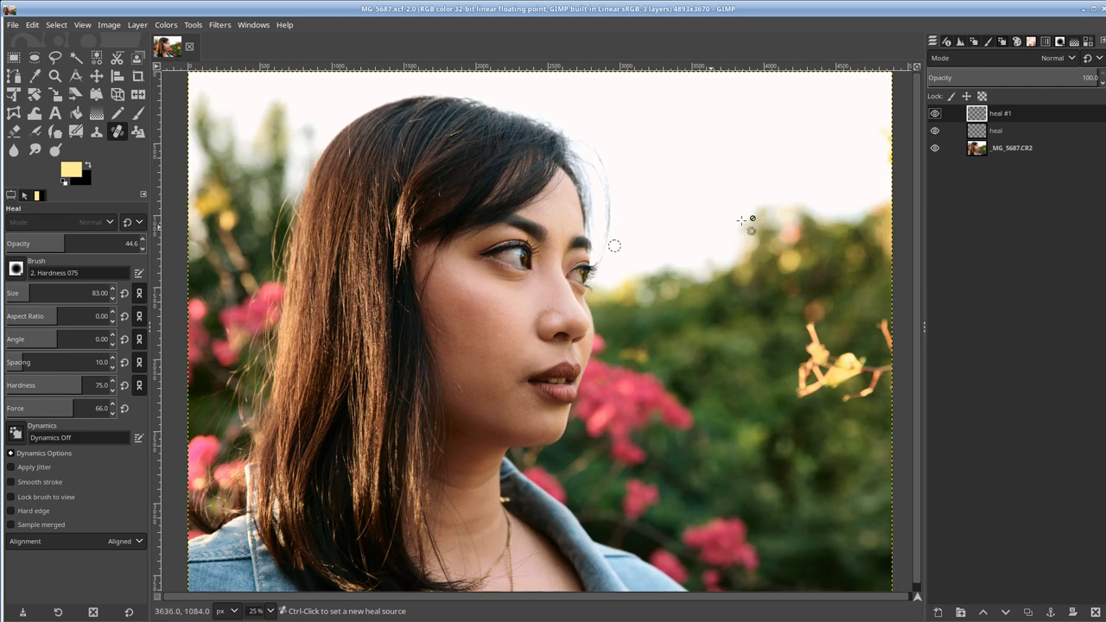
left_click(72, 170)
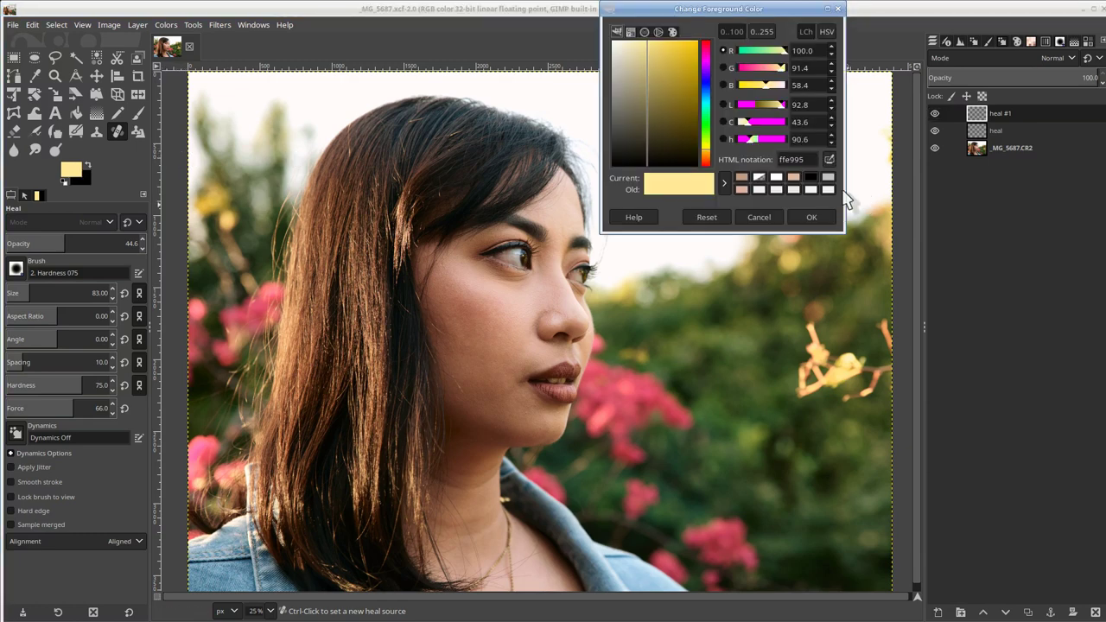
left_click(827, 159)
left_click_drag(498, 318, 529, 313)
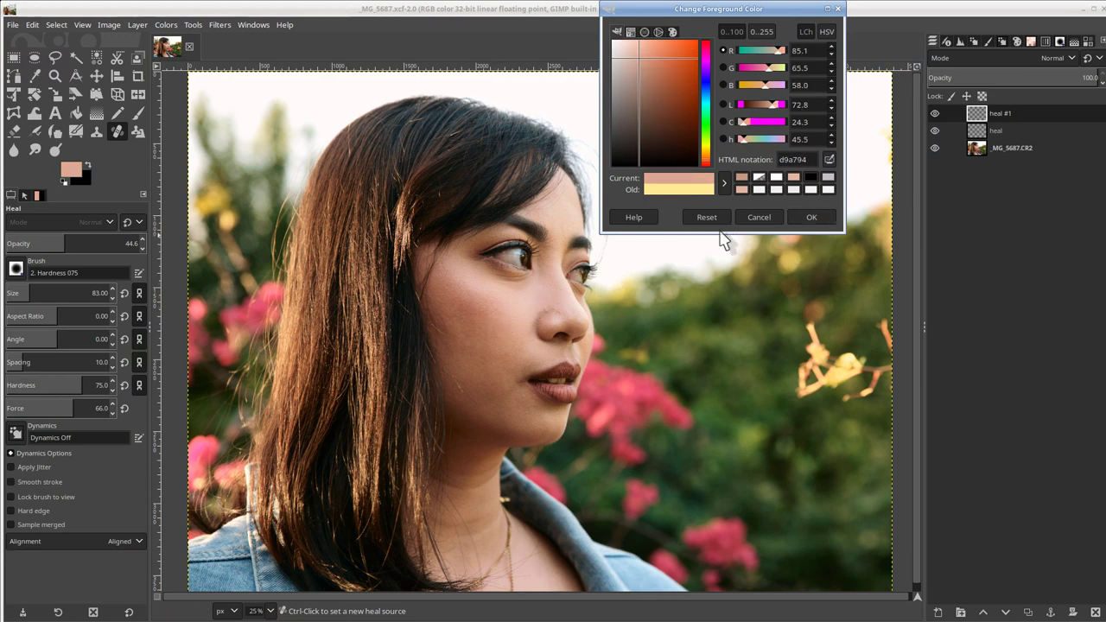
left_click(828, 159)
left_click(521, 297)
left_click_drag(517, 302, 516, 315)
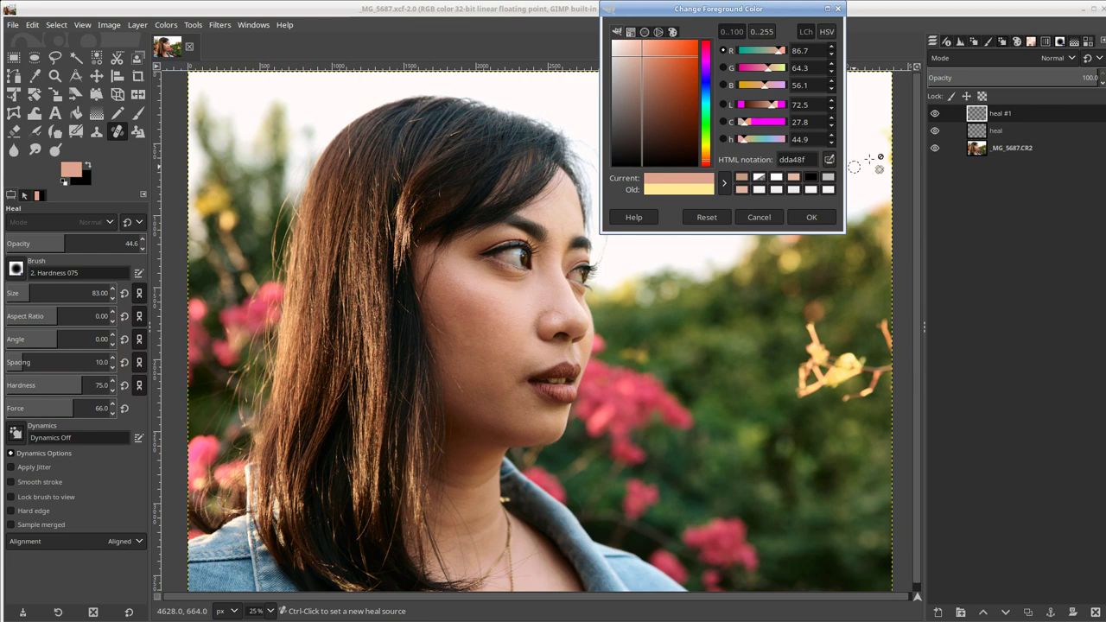
left_click(827, 217)
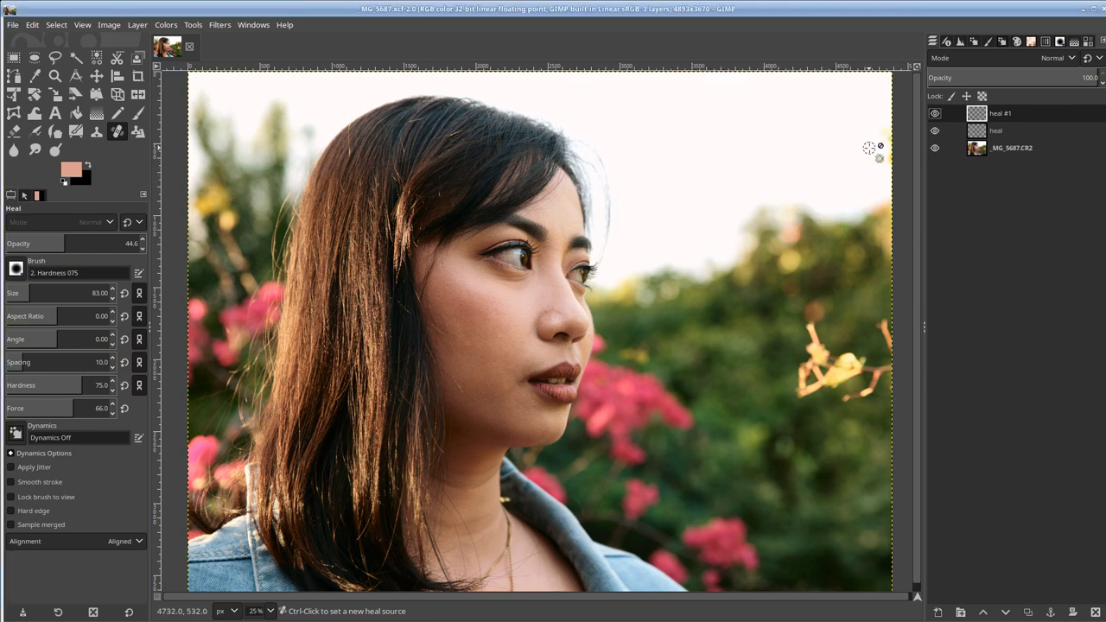
Fill the heal #1 layer with the sampled skin tone and add a black (full transparency) layer mask to it.
key("ctrl+comma")
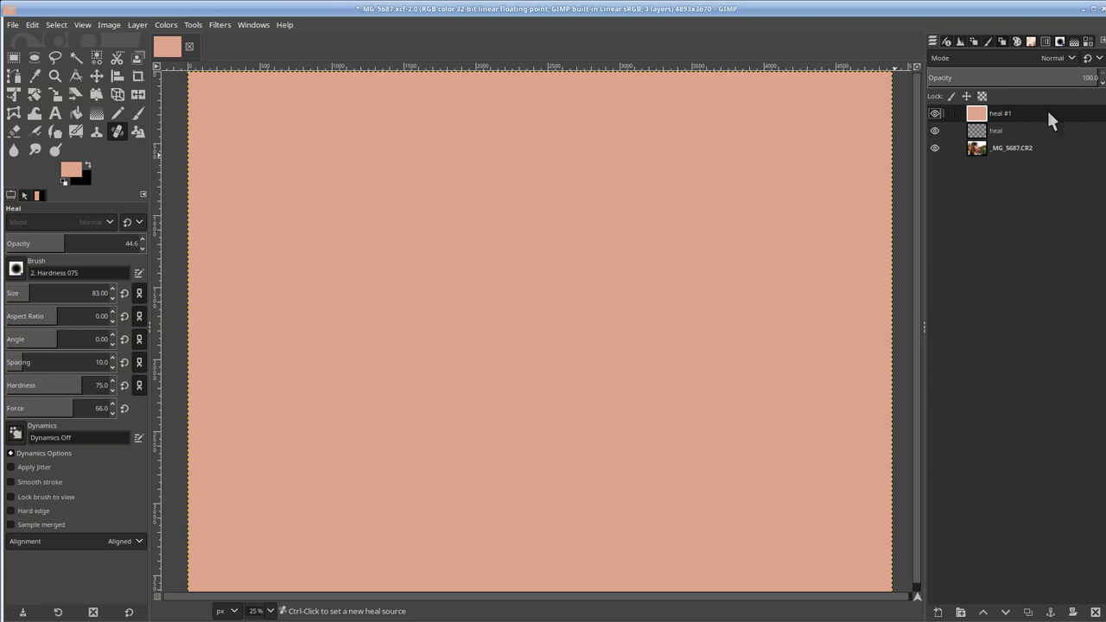
right_click(1027, 105)
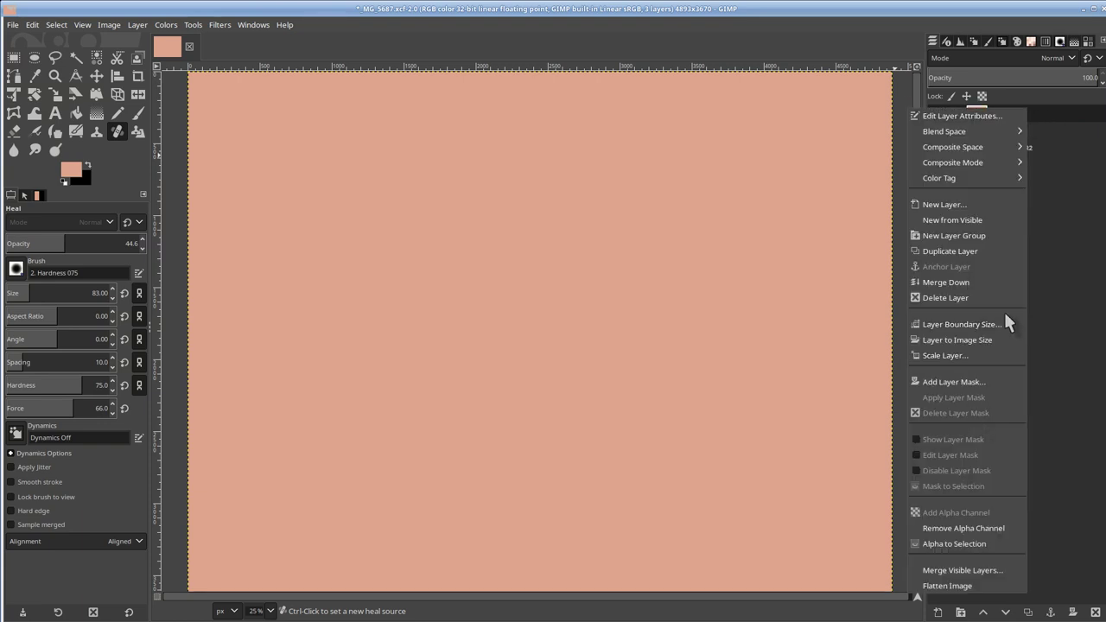
left_click(976, 381)
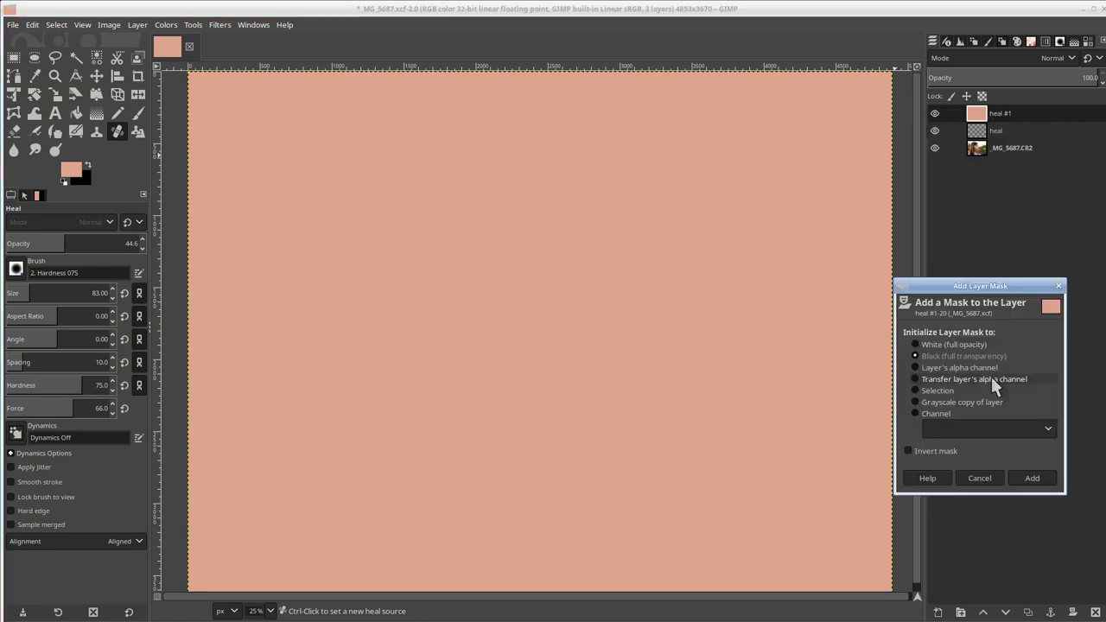
left_click(1032, 475)
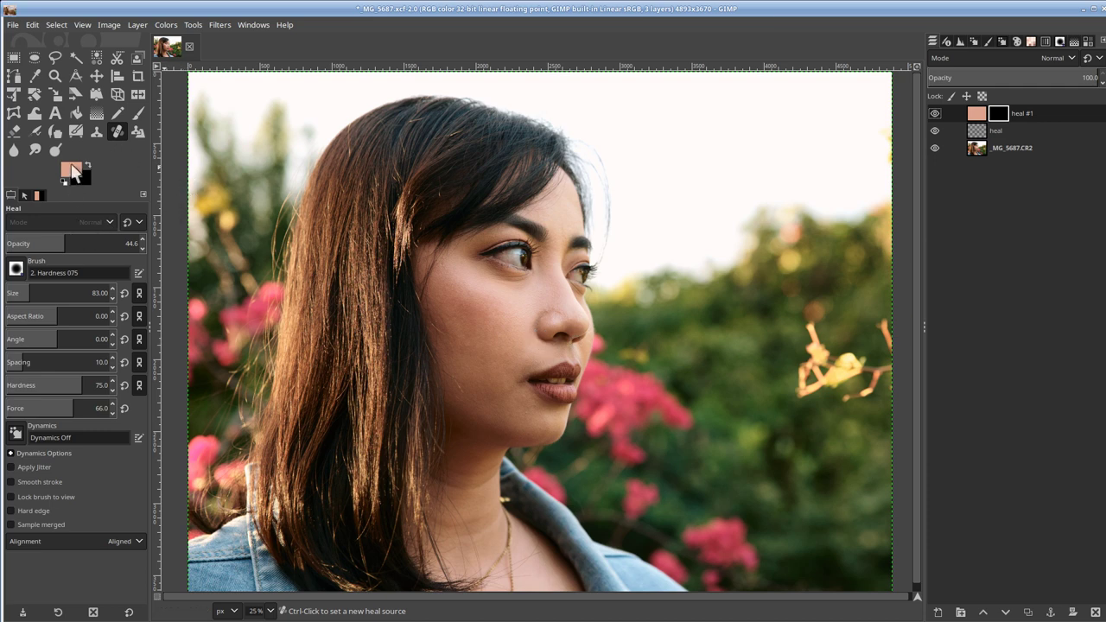
Paint the heal #1 mask white over the facial skin with a 277 px Paintbrush, leaving out the eyes and lips.
left_click(72, 167)
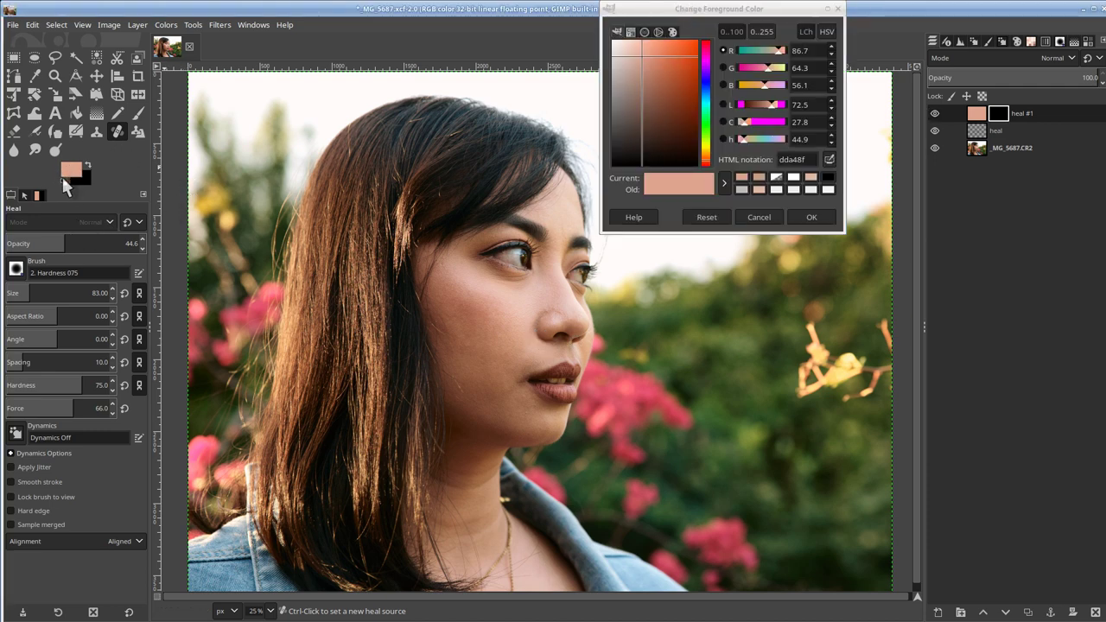
left_click(765, 220)
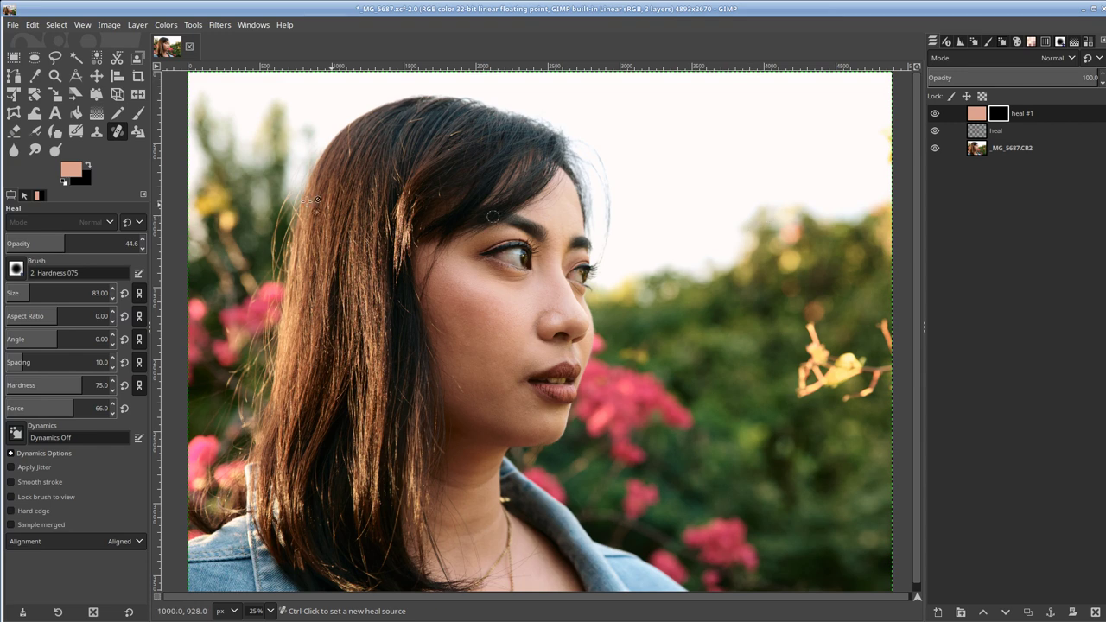
left_click(64, 179)
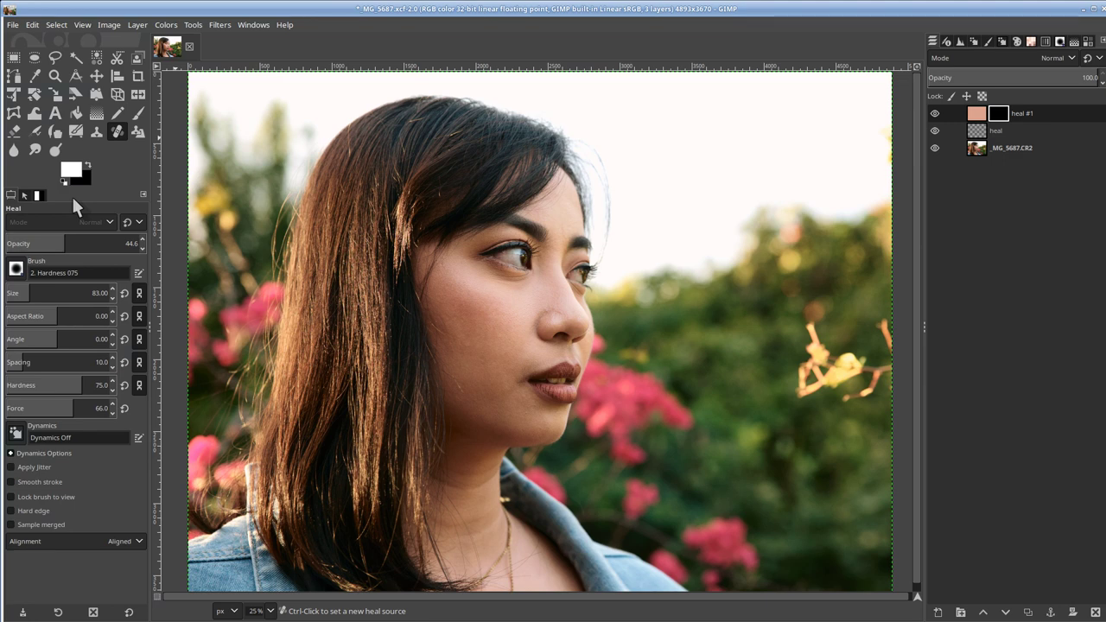
key("p")
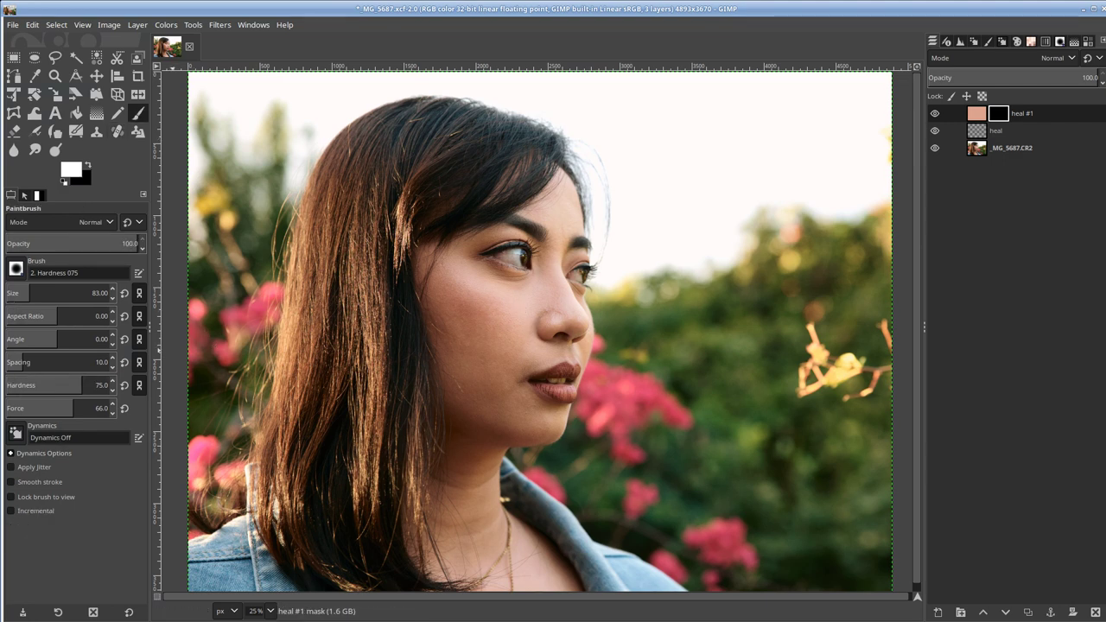
left_click_drag(33, 292, 52, 292)
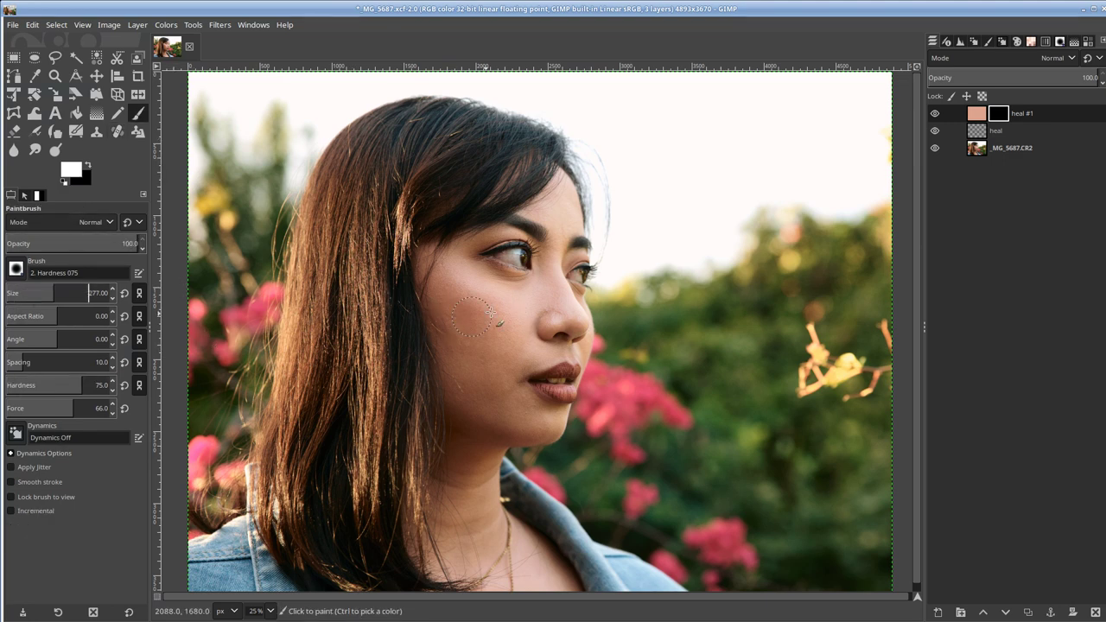
mouse_move(472, 308)
left_mouse_down()
mouse_move(503, 322)
mouse_move(479, 352)
mouse_move(453, 330)
mouse_move(492, 297)
mouse_move(527, 307)
mouse_move(500, 380)
mouse_move(477, 378)
mouse_move(446, 281)
mouse_move(457, 363)
mouse_move(502, 408)
mouse_move(544, 419)
mouse_move(497, 426)
mouse_move(467, 413)
mouse_move(449, 359)
mouse_move(448, 263)
mouse_move(469, 247)
mouse_move(489, 286)
left_mouse_up()
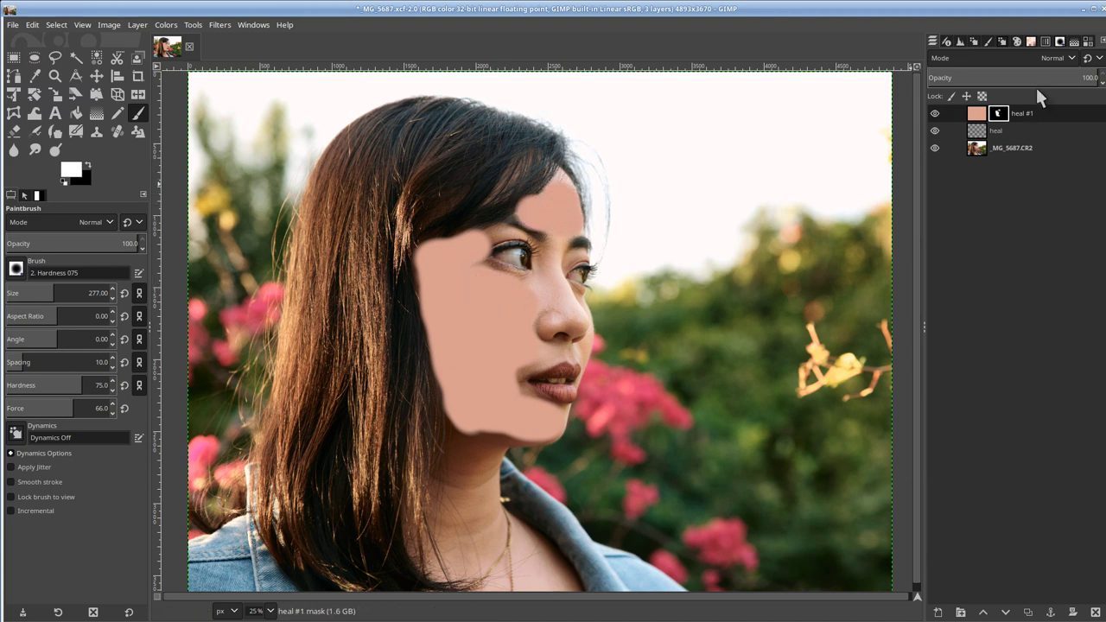
Set the heal #1 layer's mode to LCh Color and extend its white mask over the neck, using black to clear the jacket collar.
left_click(1027, 56)
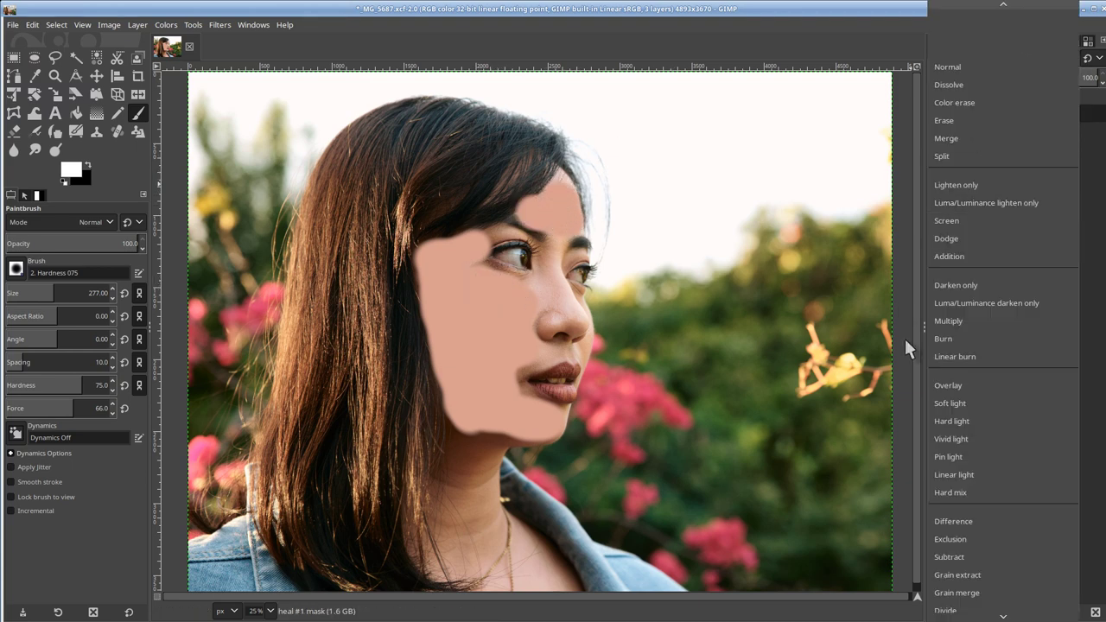
scroll(963, 578, "down", 5)
left_click(963, 571)
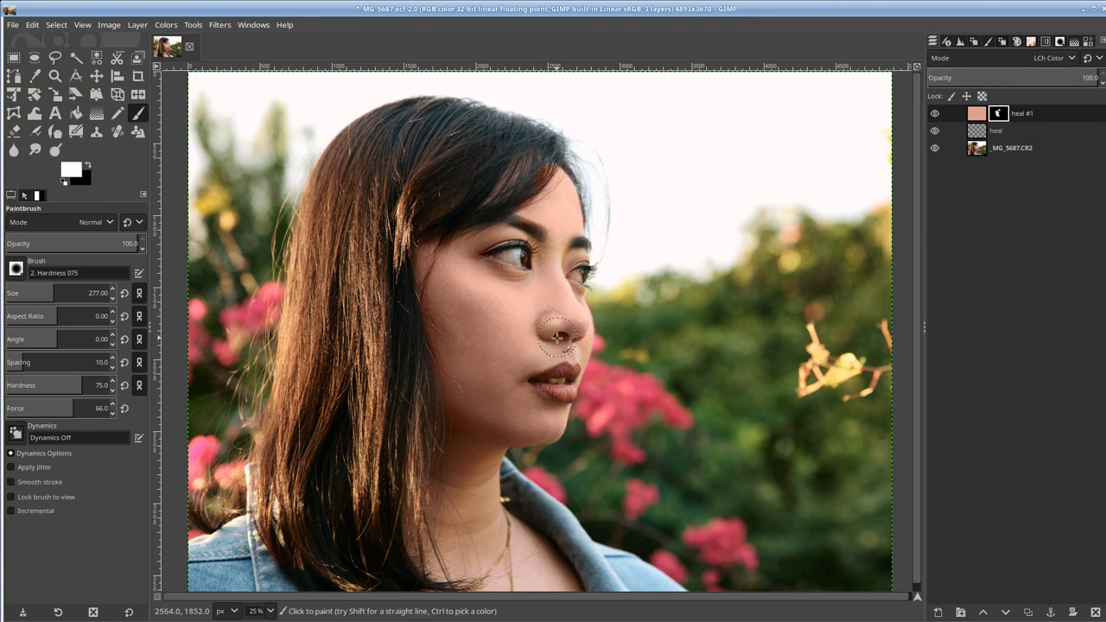
mouse_move(474, 460)
left_mouse_down()
mouse_move(500, 461)
mouse_move(481, 493)
mouse_move(466, 489)
mouse_move(452, 547)
left_mouse_up()
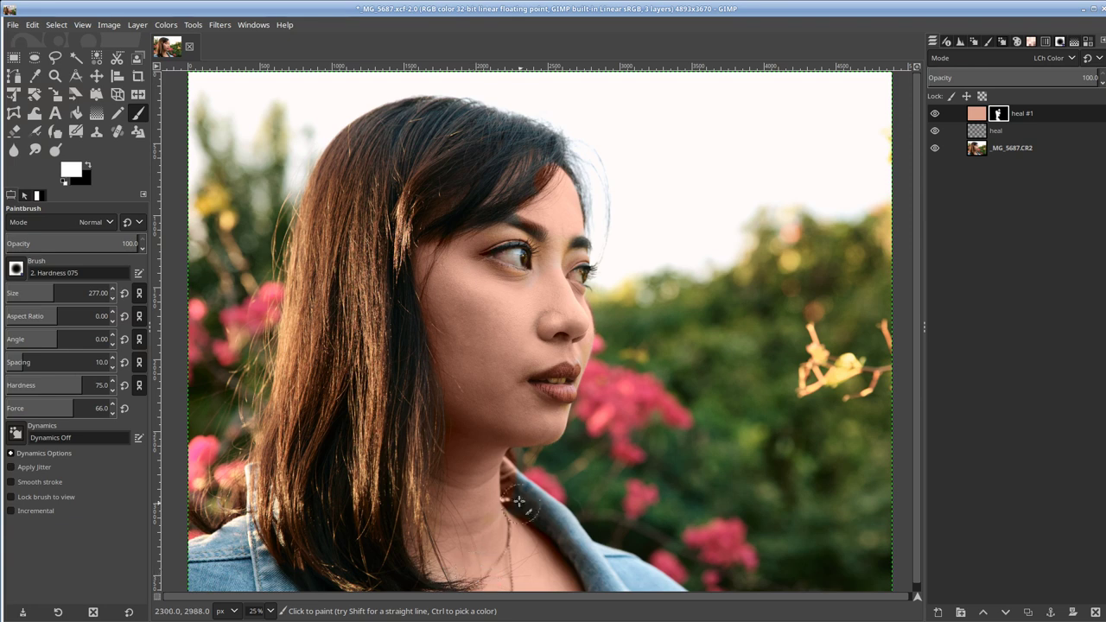
key("x")
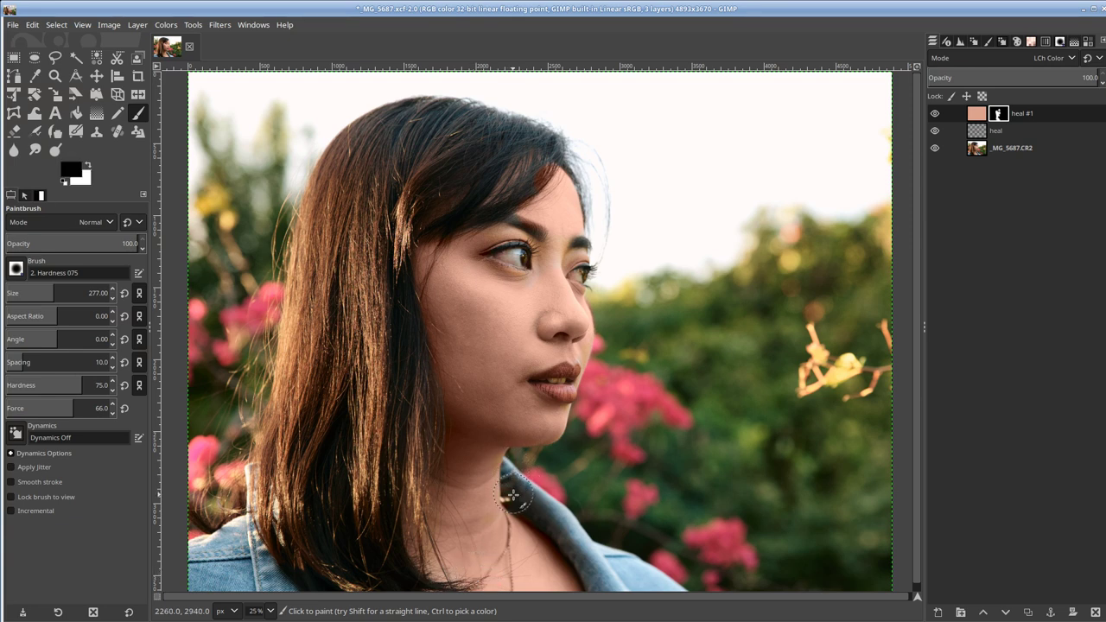
Reduce the heal #1 layer's opacity to 24.5%, judging the skin tone against the whole portrait.
mouse_move(1037, 78)
left_mouse_down()
mouse_move(949, 76)
mouse_move(1012, 79)
mouse_move(985, 77)
mouse_move(1007, 79)
mouse_move(996, 80)
left_mouse_up()
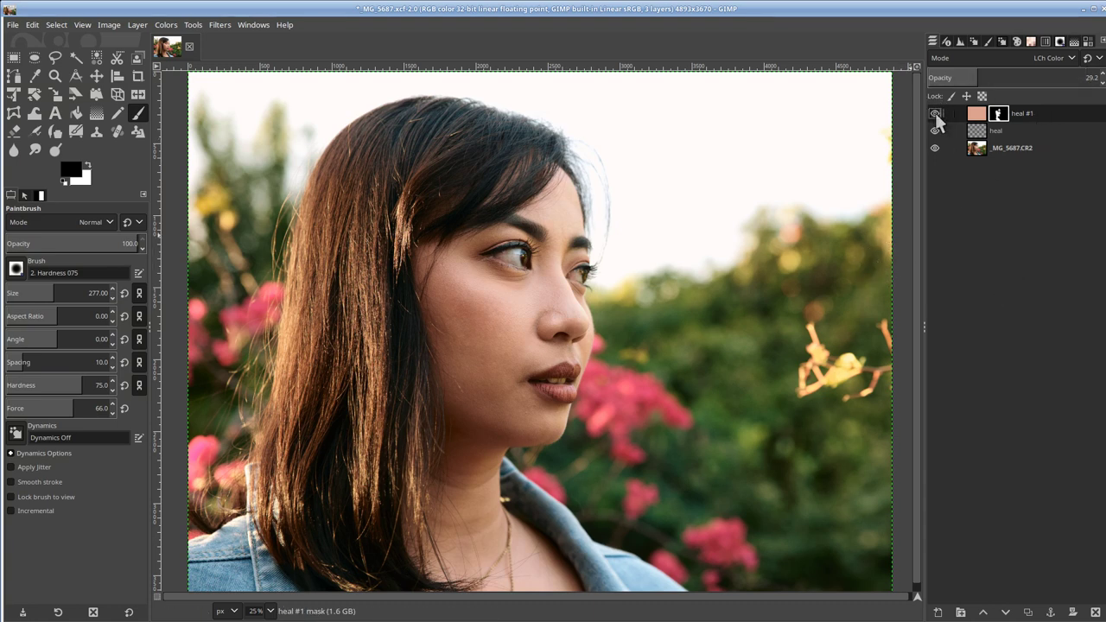
scroll(546, 324, "down", 2)
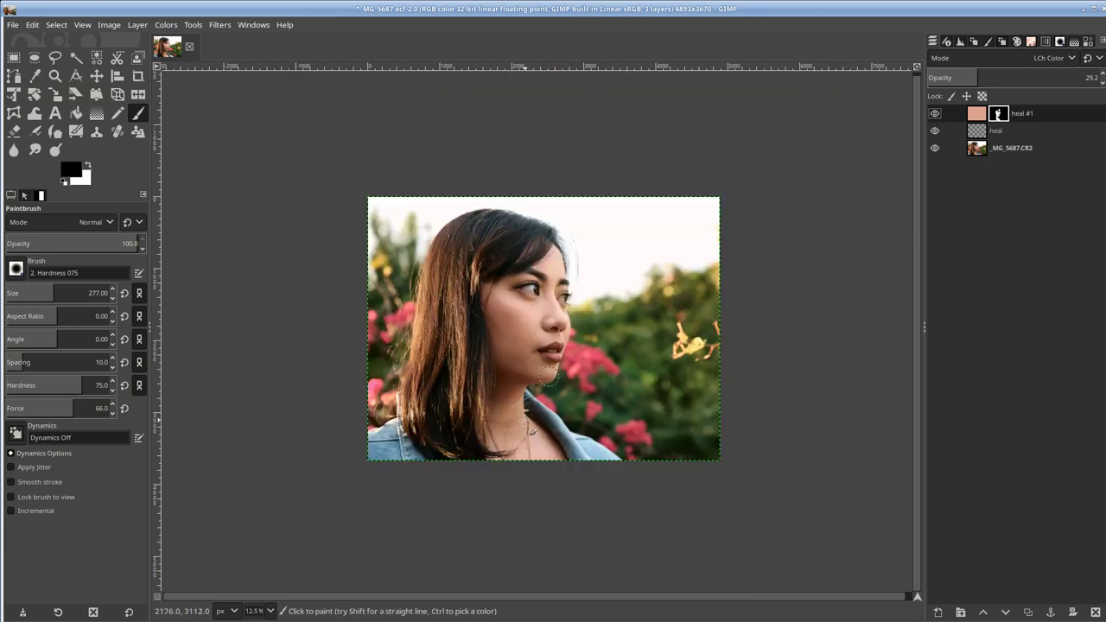
left_click(988, 78)
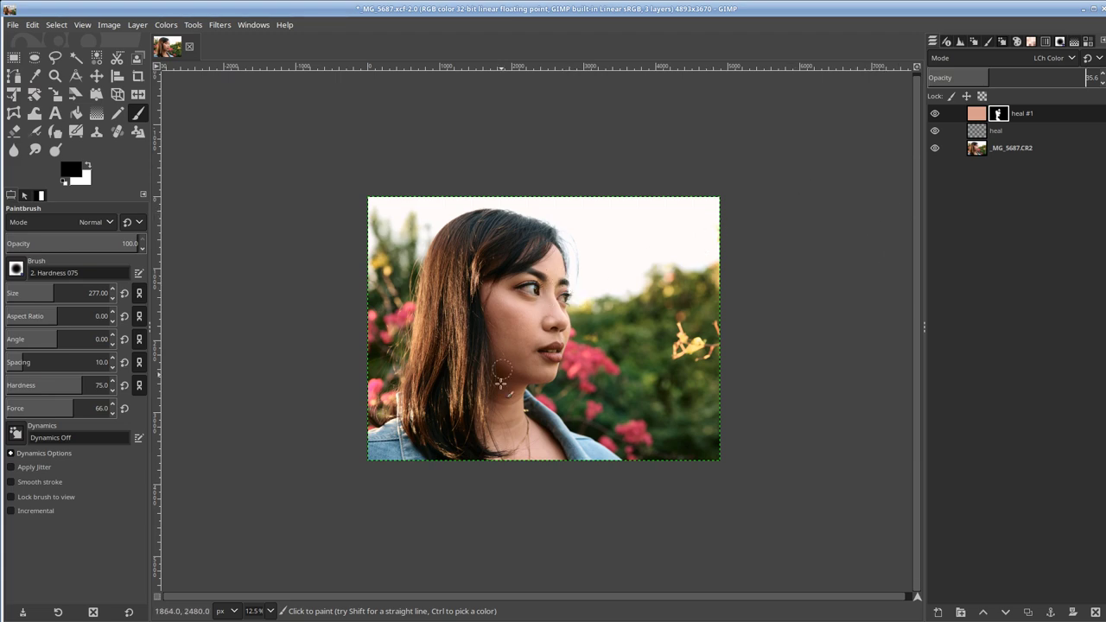
scroll(501, 381, "up", 3)
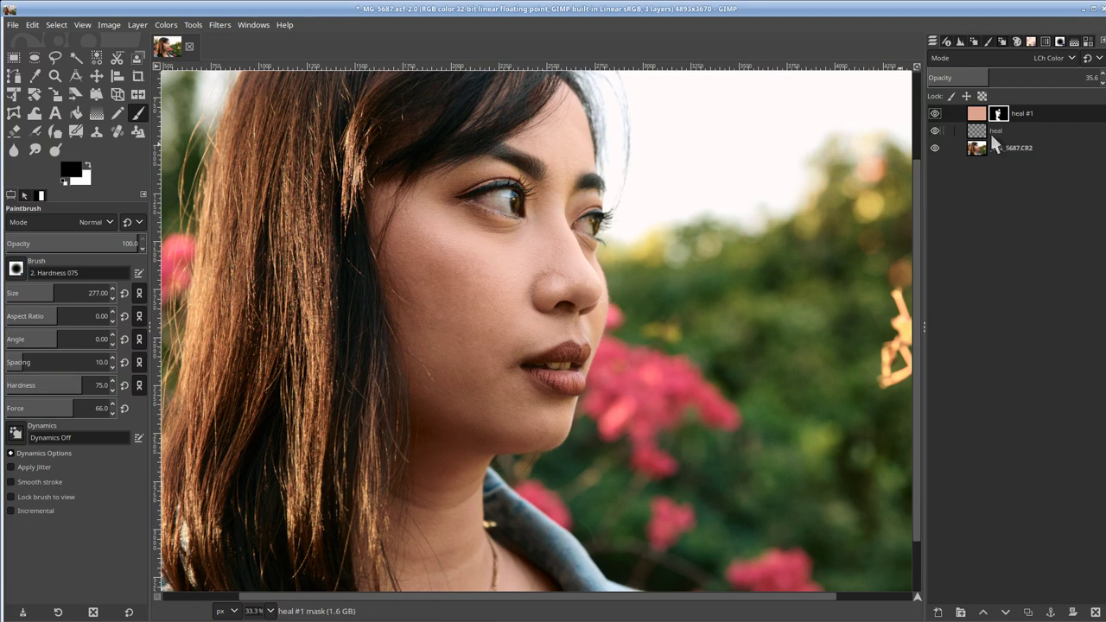
left_click(972, 77)
left_click_drag(972, 77, 950, 77)
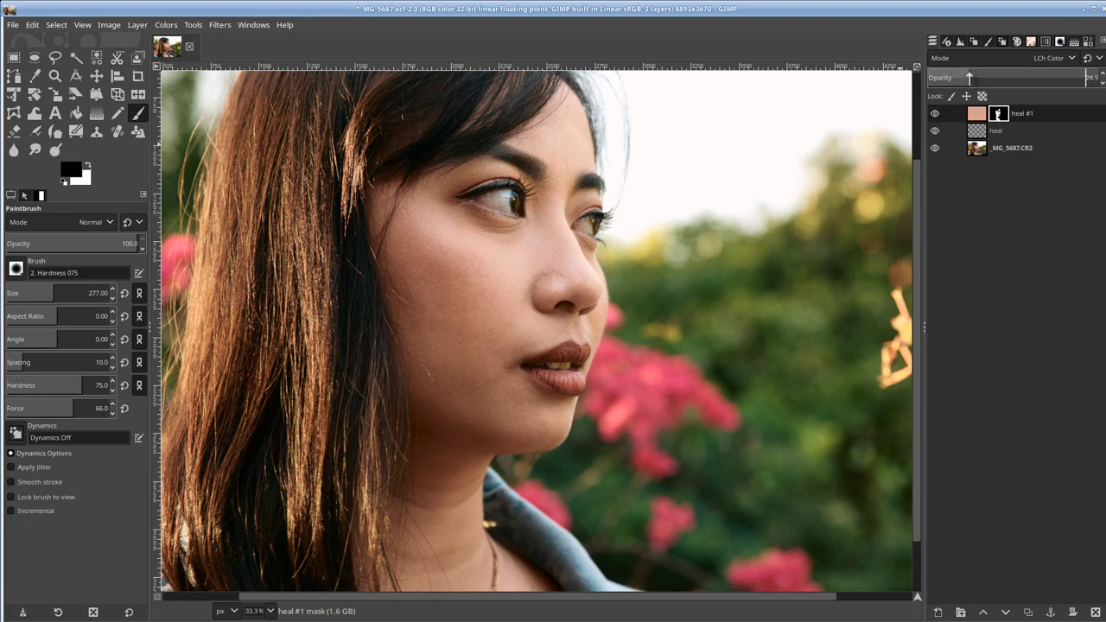
scroll(488, 288, "down", 2)
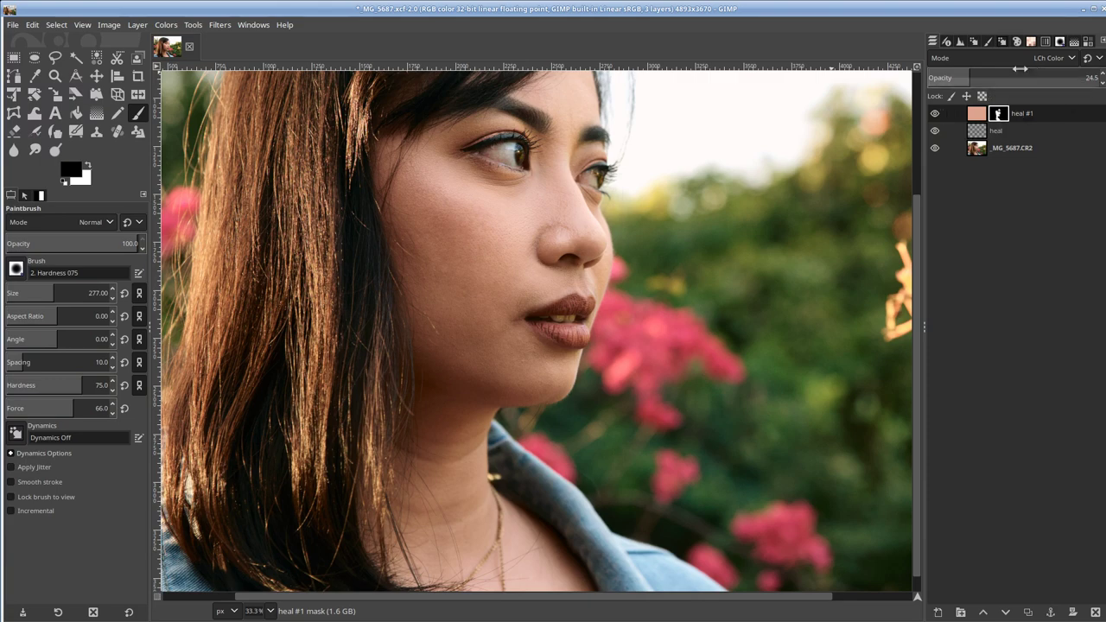
scroll(585, 232, "down", 2)
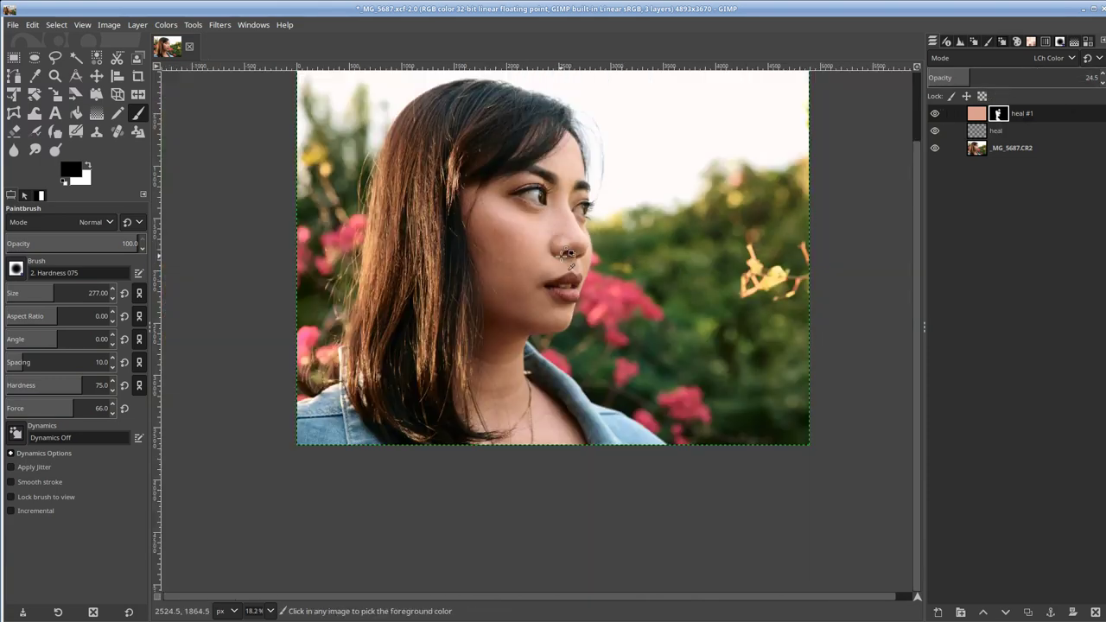
Paint black on the heal #1 mask over the lips to exclude them from the skin-tone correction.
scroll(536, 324, "up", 4)
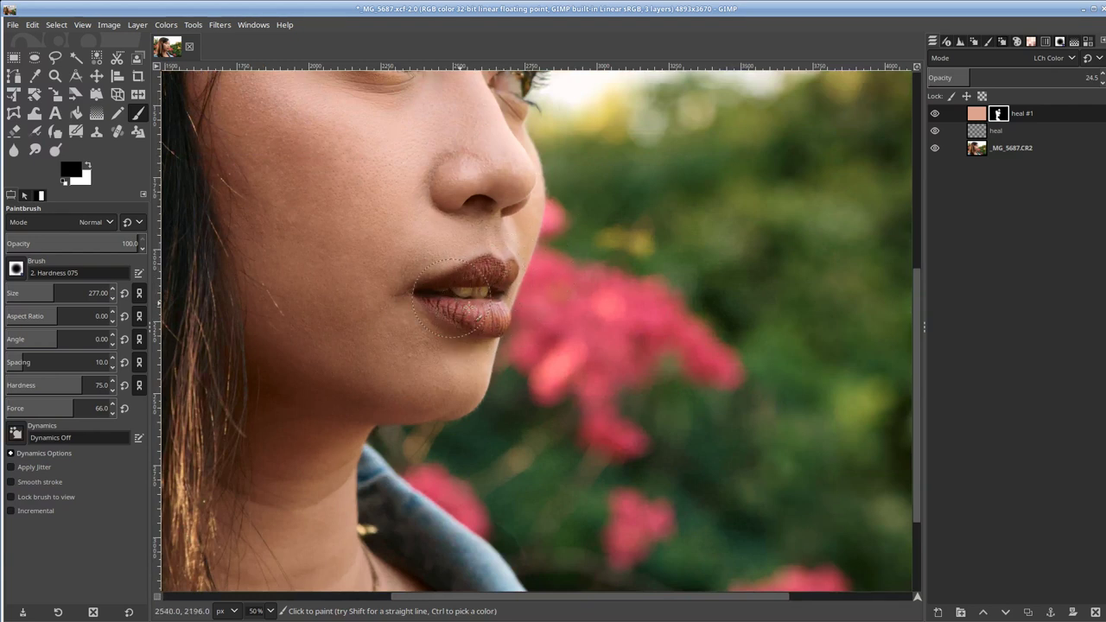
left_click_drag(469, 307, 513, 309)
left_click(999, 114)
Compare the portrait with and without the heal #1 layer and raise its opacity to 61.1%.
scroll(405, 235, "down", 2)
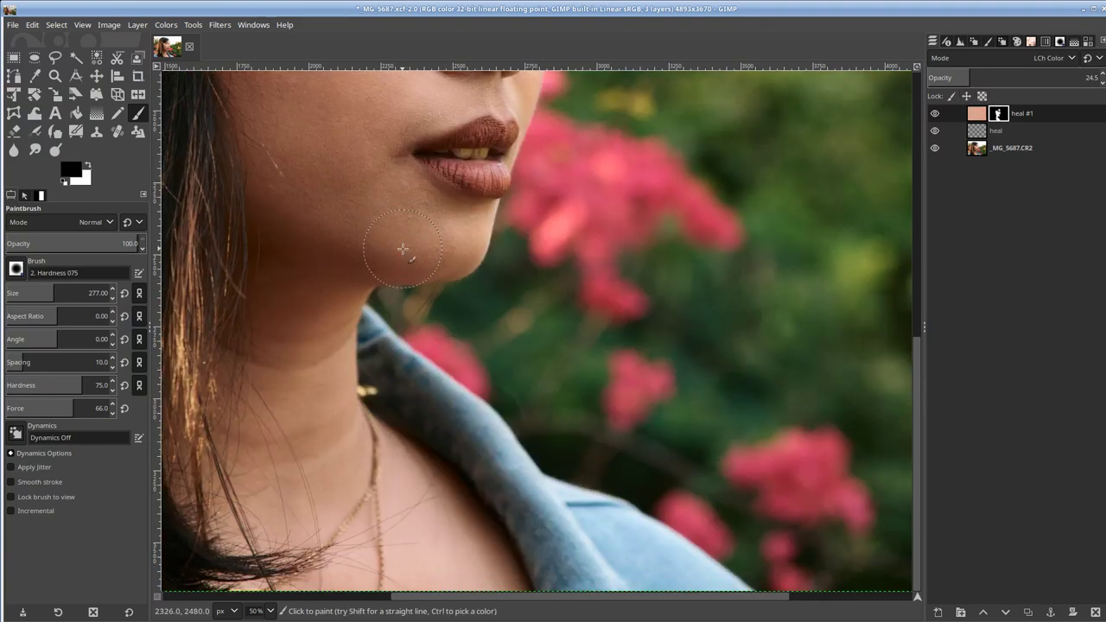
scroll(405, 249, "up", 7)
scroll(405, 249, "down", 5)
scroll(405, 242, "up", 5)
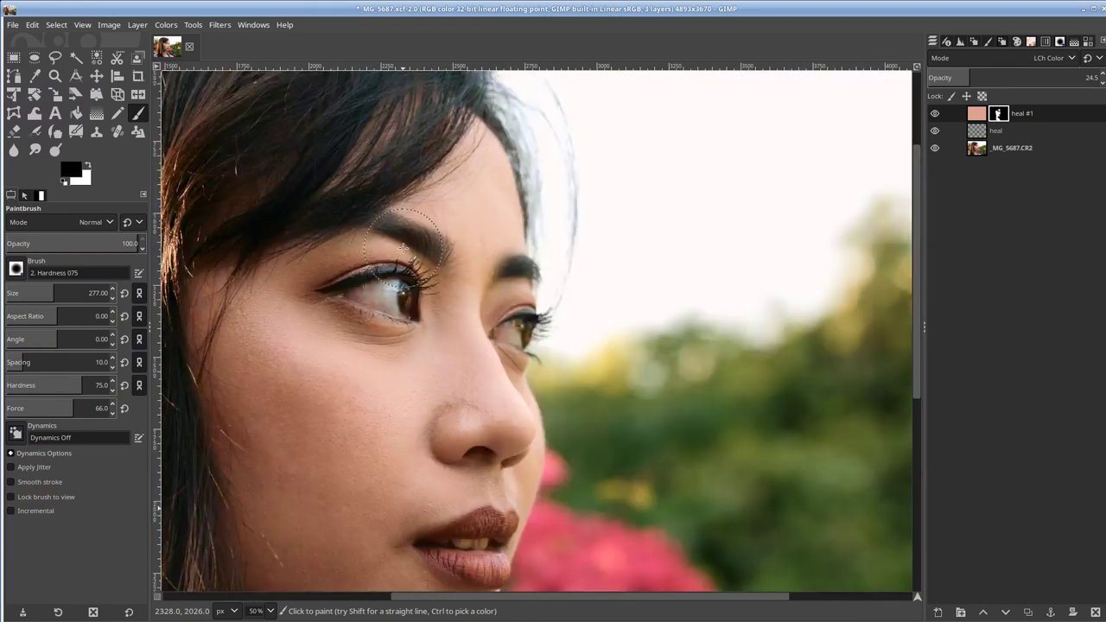
left_click(934, 113)
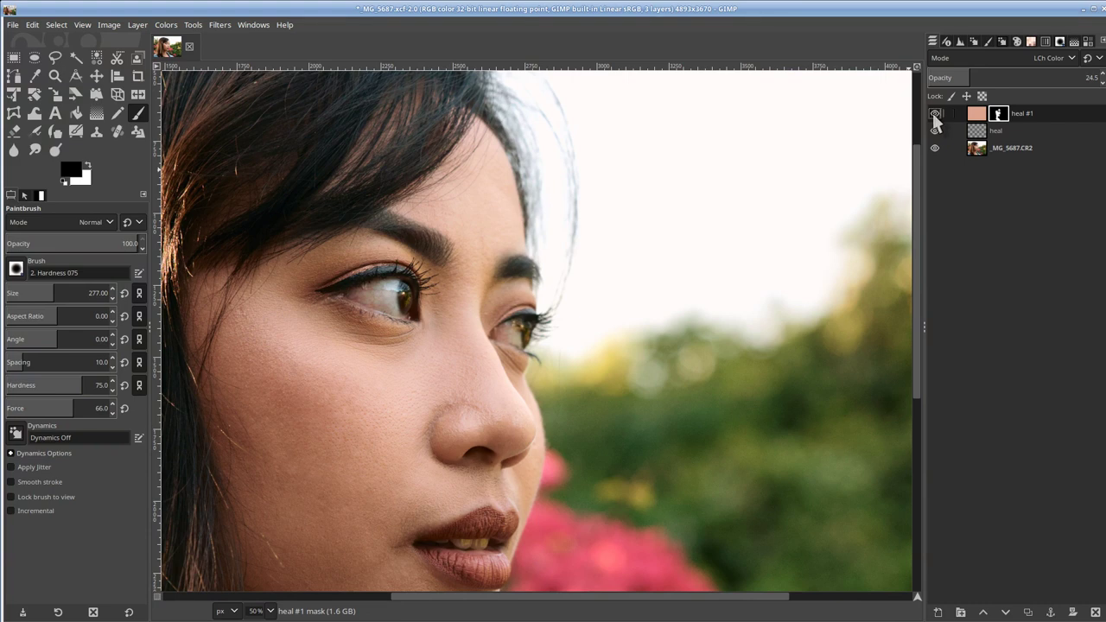
left_click(1032, 77)
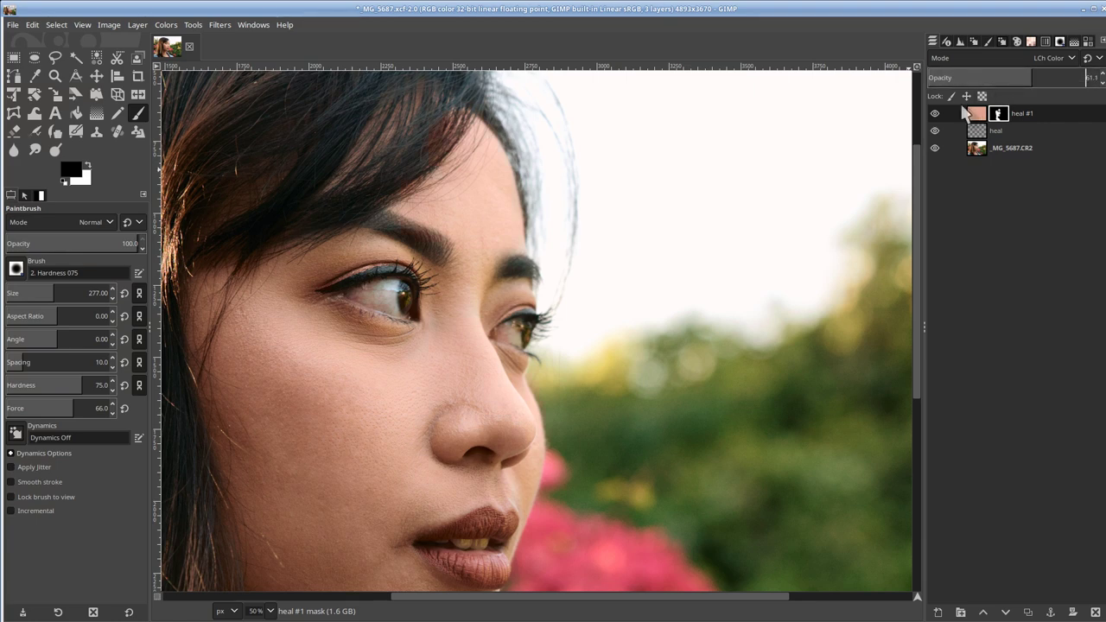
Paint the heal #1 mask white around the nearer eye, and exclude the nearer eyebrow in black with a 130 px brush.
left_click(85, 164)
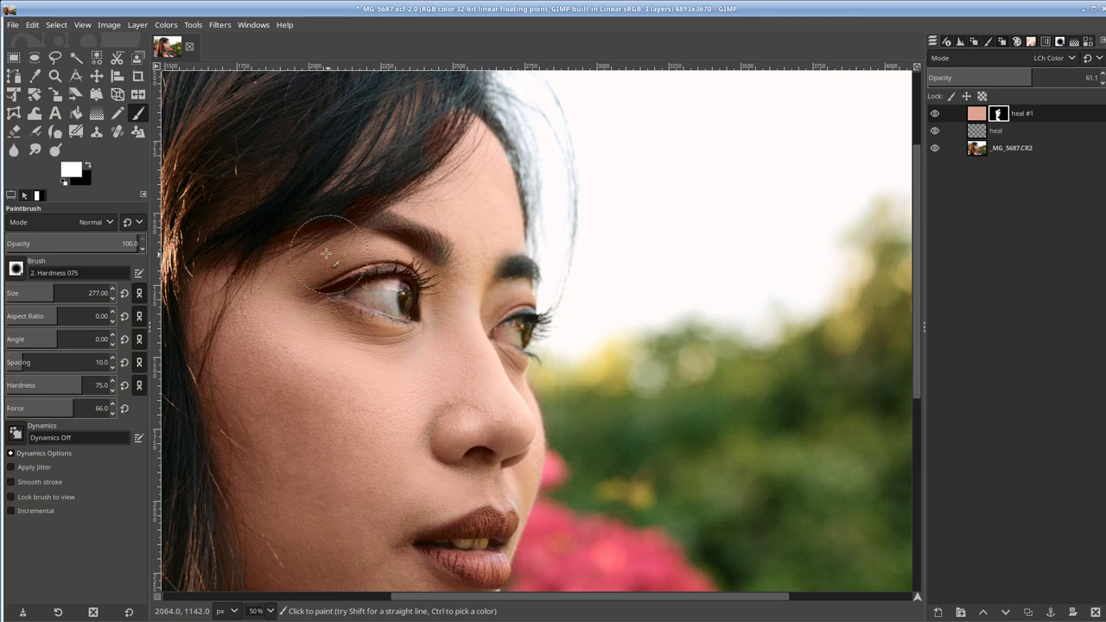
key("x")
key("bracketleft")
key("bracketleft")
key("bracketleft")
key("bracketleft")
key("bracketleft")
key("bracketleft")
key("bracketleft")
key("bracketleft")
key("bracketleft")
key("bracketleft")
key("bracketleft")
key("bracketleft")
key("bracketleft")
key("bracketleft")
key("bracketleft")
key("bracketleft")
key("bracketleft")
key("bracketleft")
key("bracketleft")
key("bracketleft")
key("bracketleft")
key("bracketleft")
key("bracketleft")
key("bracketleft")
key("bracketleft")
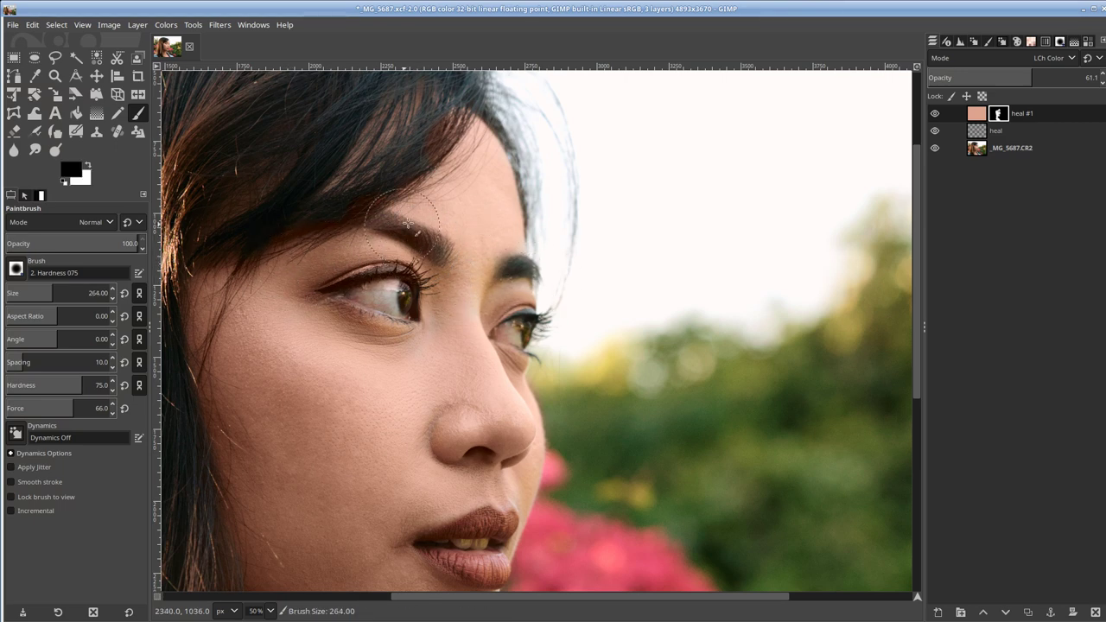
key("bracketleft")
key("bracketleft")
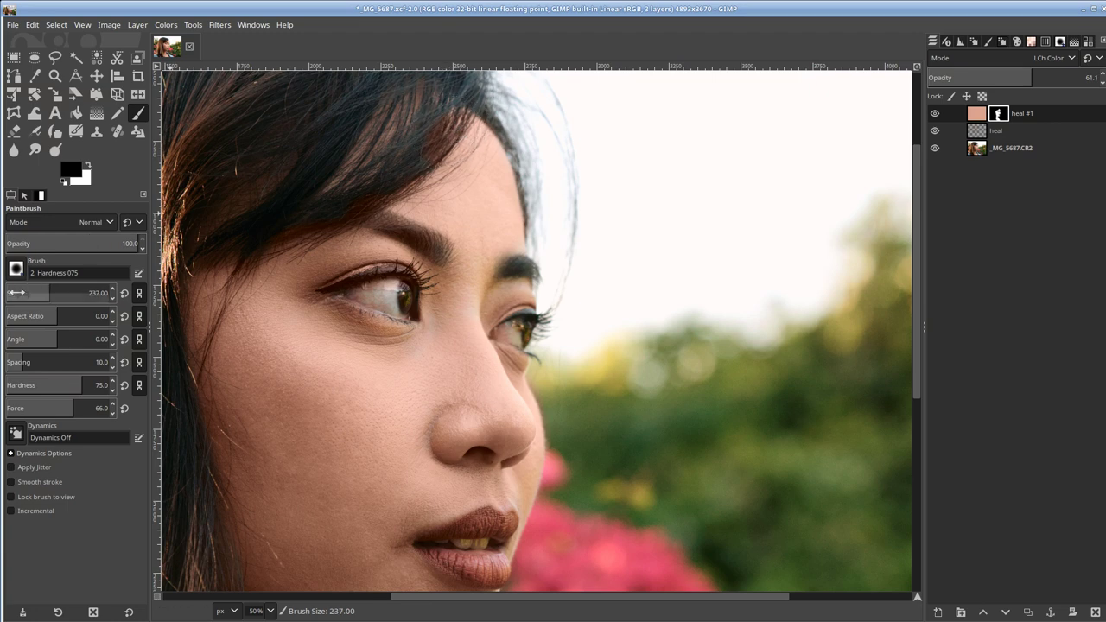
left_click(33, 296)
left_click(38, 292)
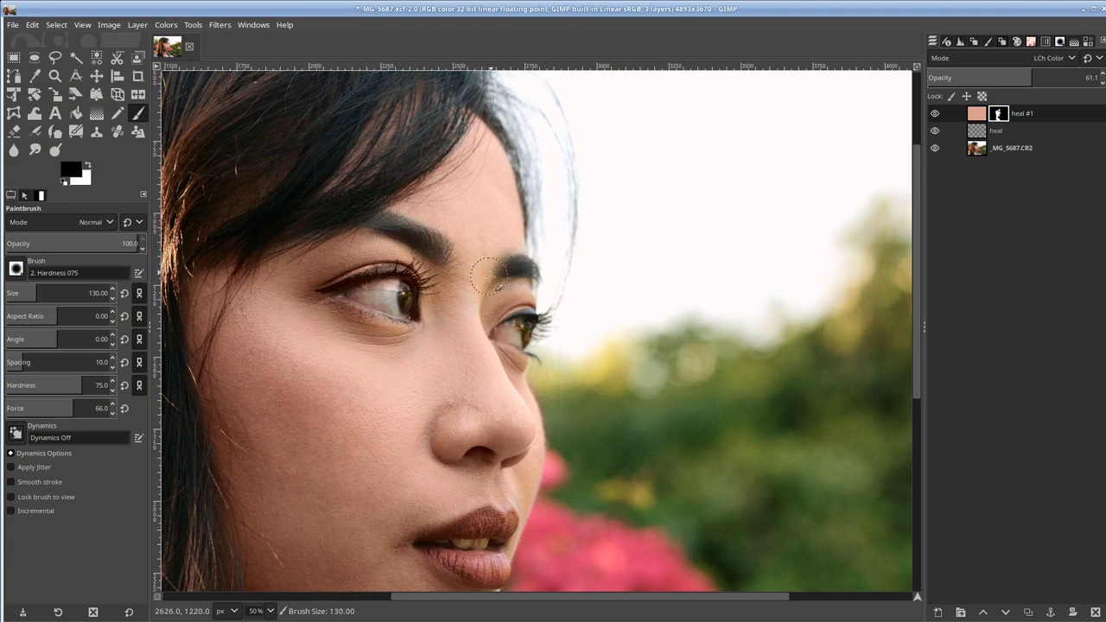
Refine the heal #1 mask around the farther eyebrow with a 129 px brush, using white on the skin and black on the brow.
key("bracketleft")
key("x")
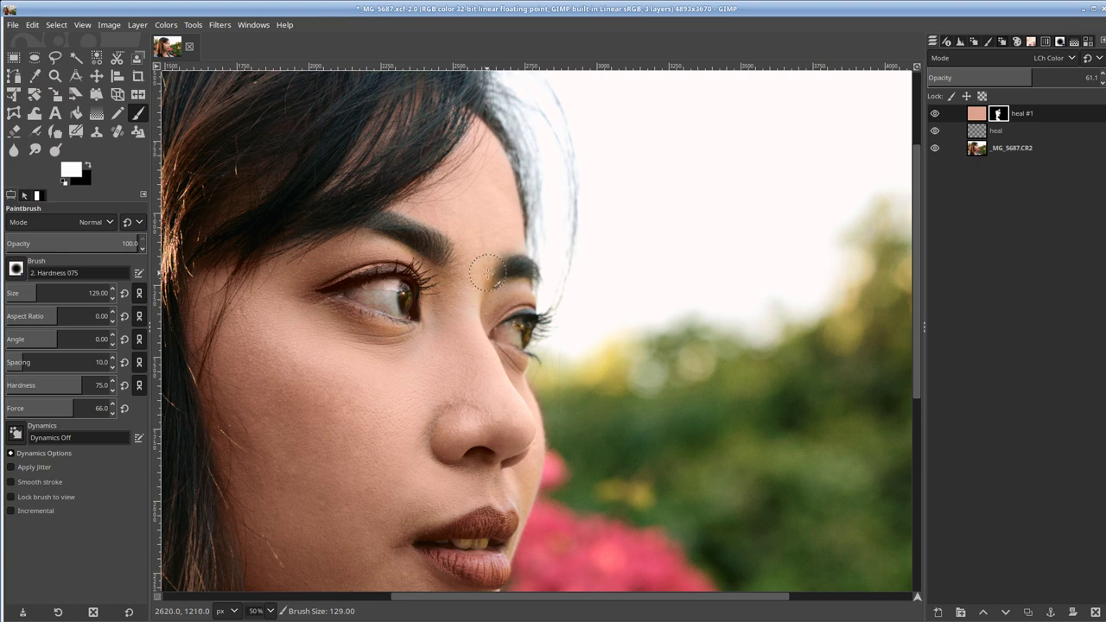
key("x")
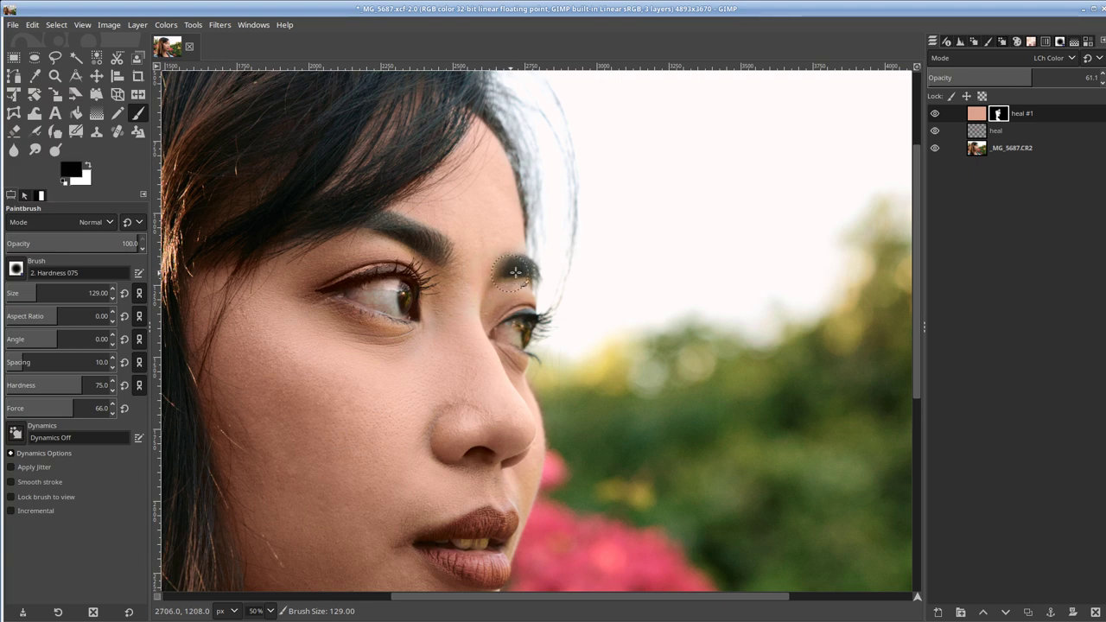
key("x")
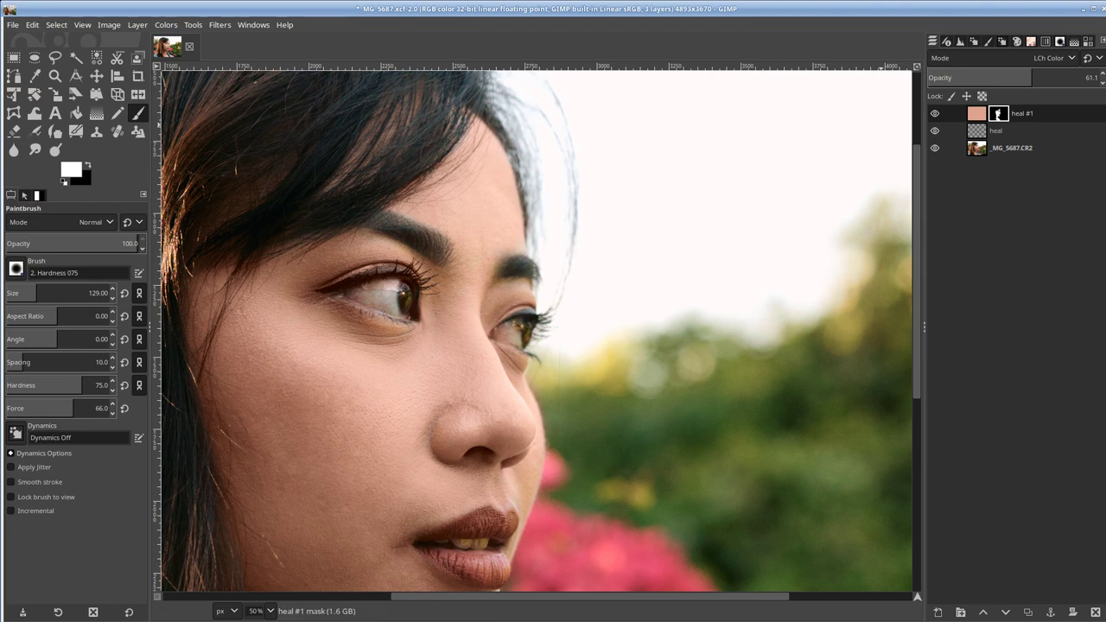
Set the heal #1 layer's opacity to 50.3% and hide the layer to compare the skin tone across the whole portrait.
left_click_drag(964, 76, 1014, 80)
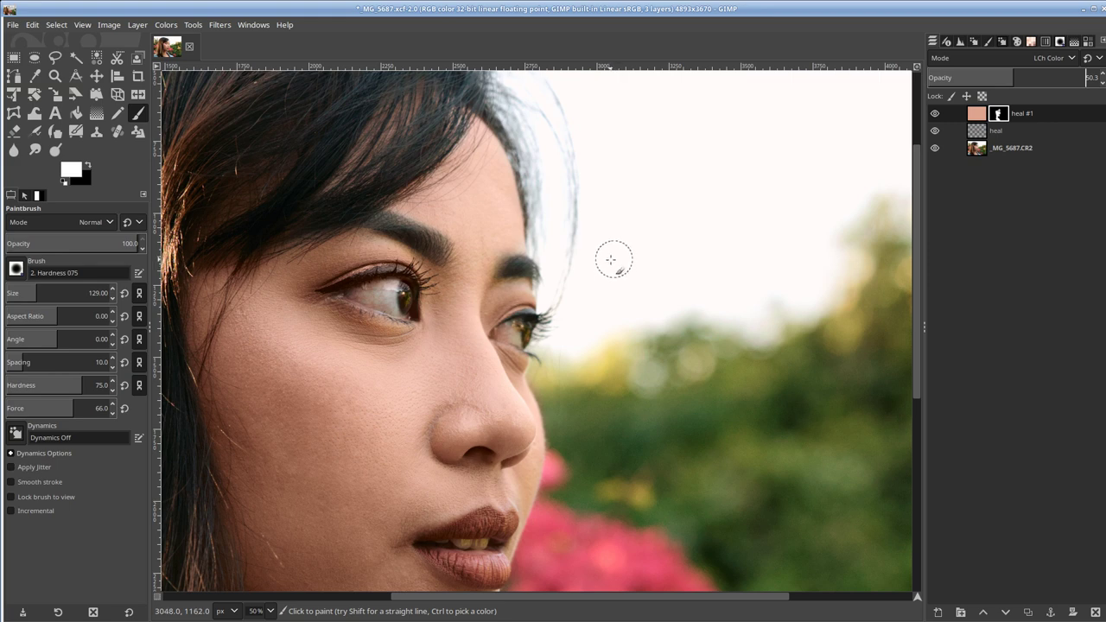
left_click(934, 113)
scroll(544, 292, "down", 2)
scroll(752, 242, "down", 1)
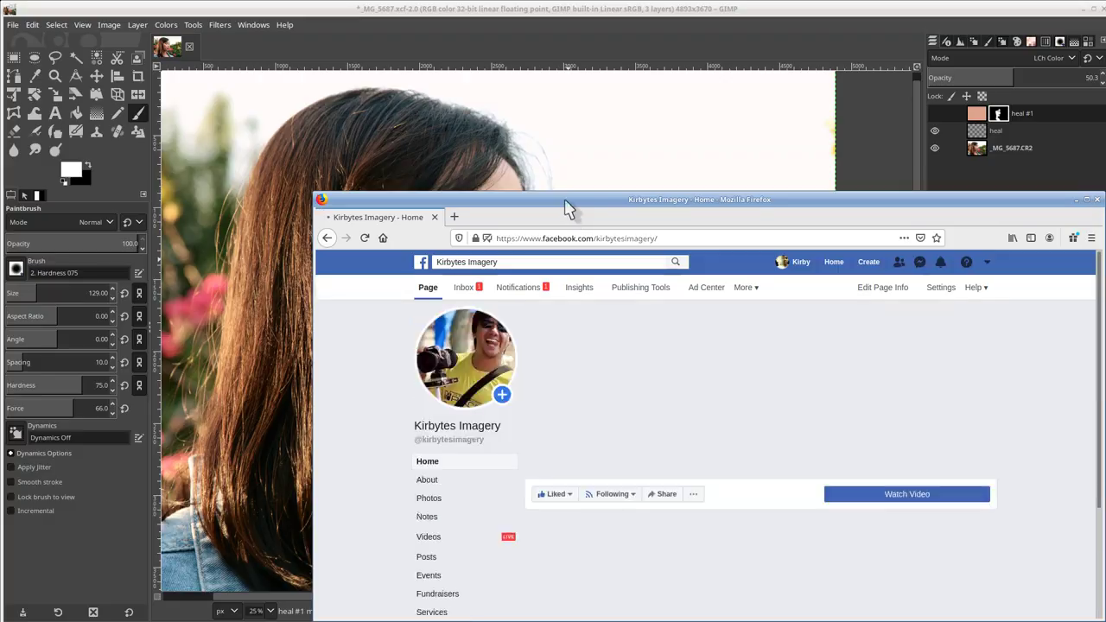
View the channel page at youtube.com/kirbykirbyclips in a new Firefox tab, and close it together with the Kirbytes Imagery page.
double_click(567, 201)
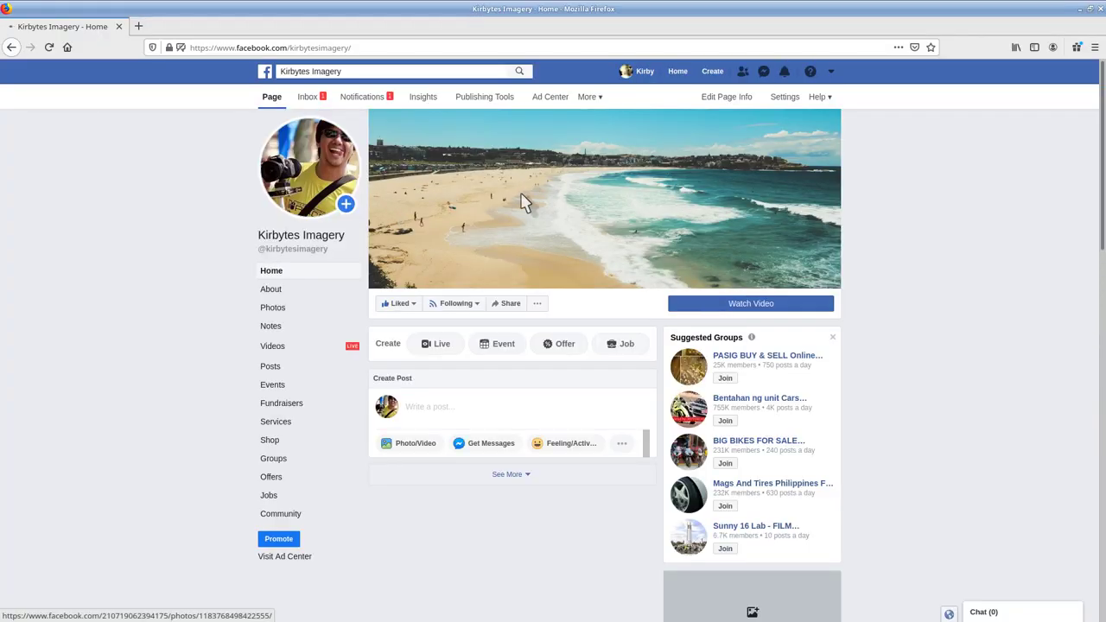
left_click(139, 27)
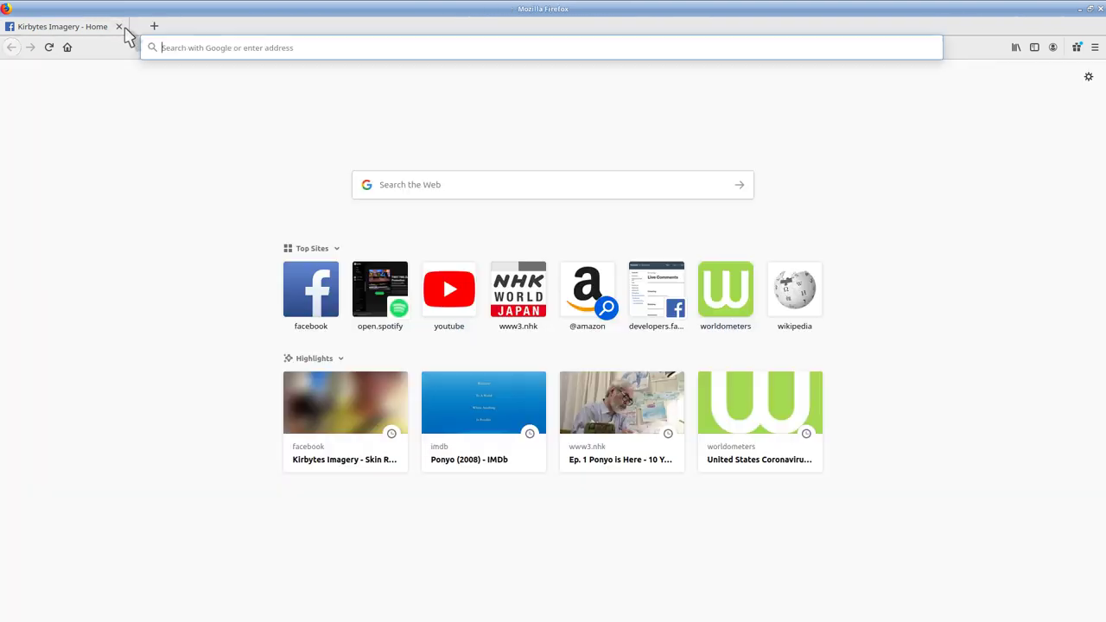
type("your")
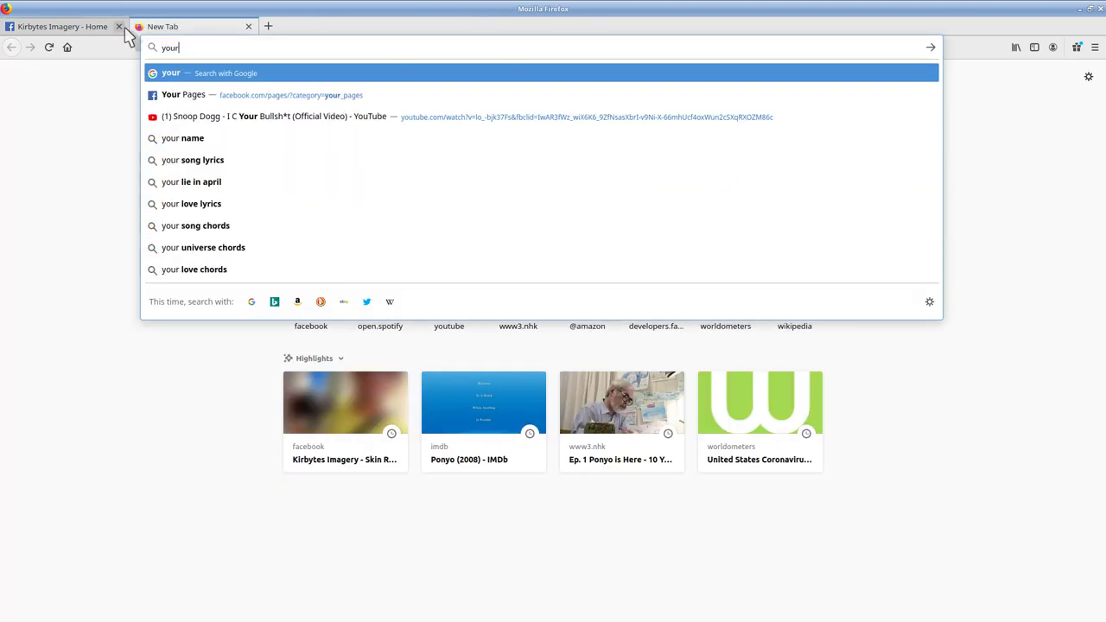
key("BackSpace")
type("tube")
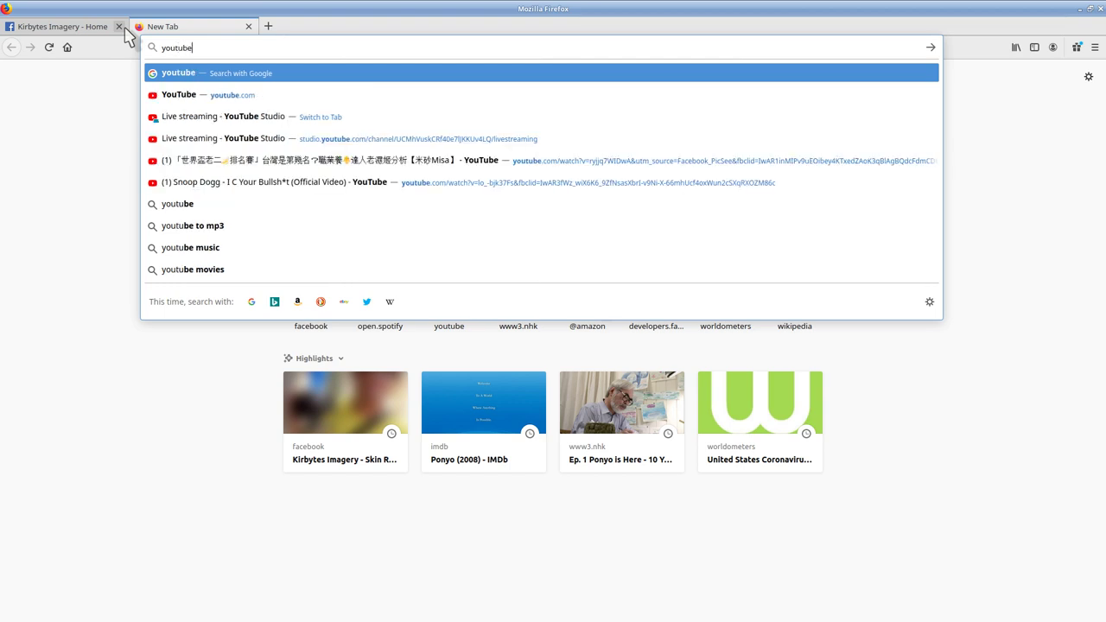
type(".com/kirbyki")
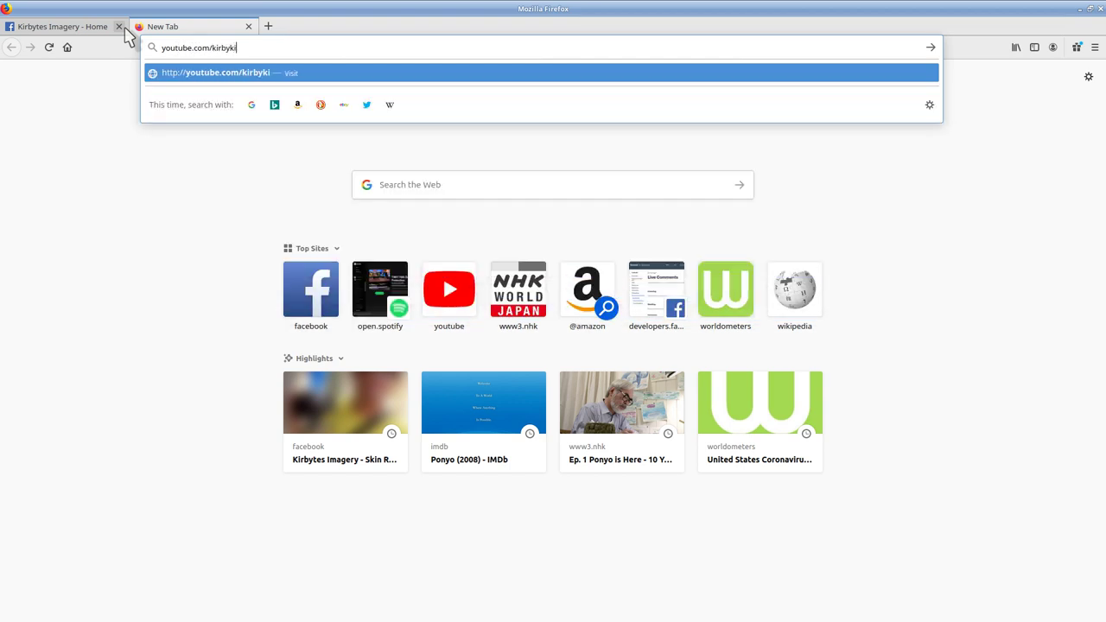
key("BackSpace")
type("irbyclips")
key("Return")
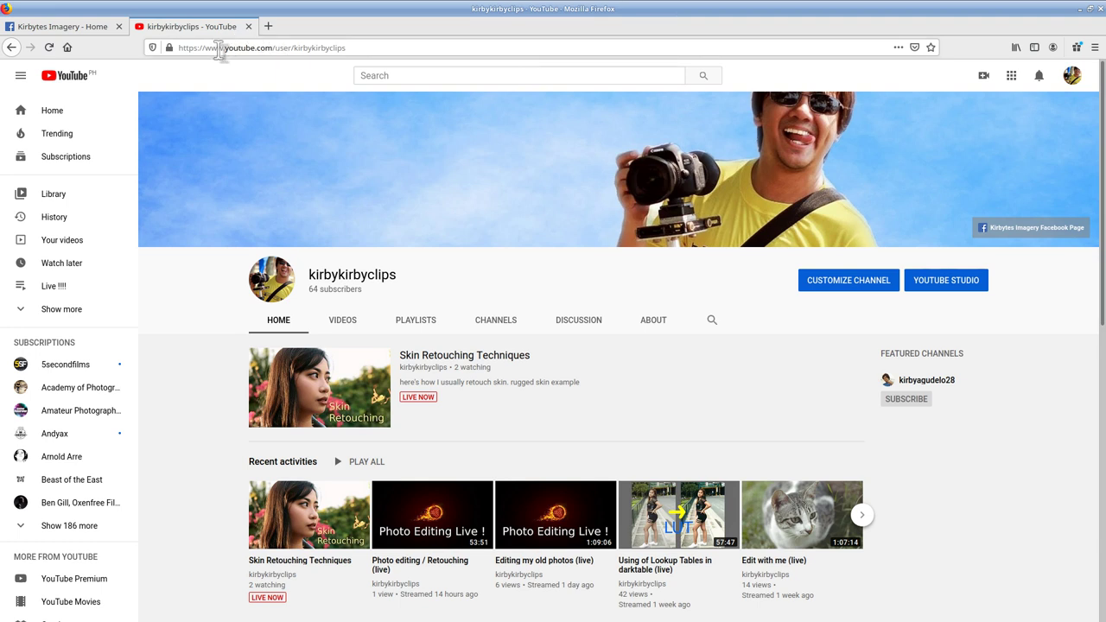
left_click(248, 26)
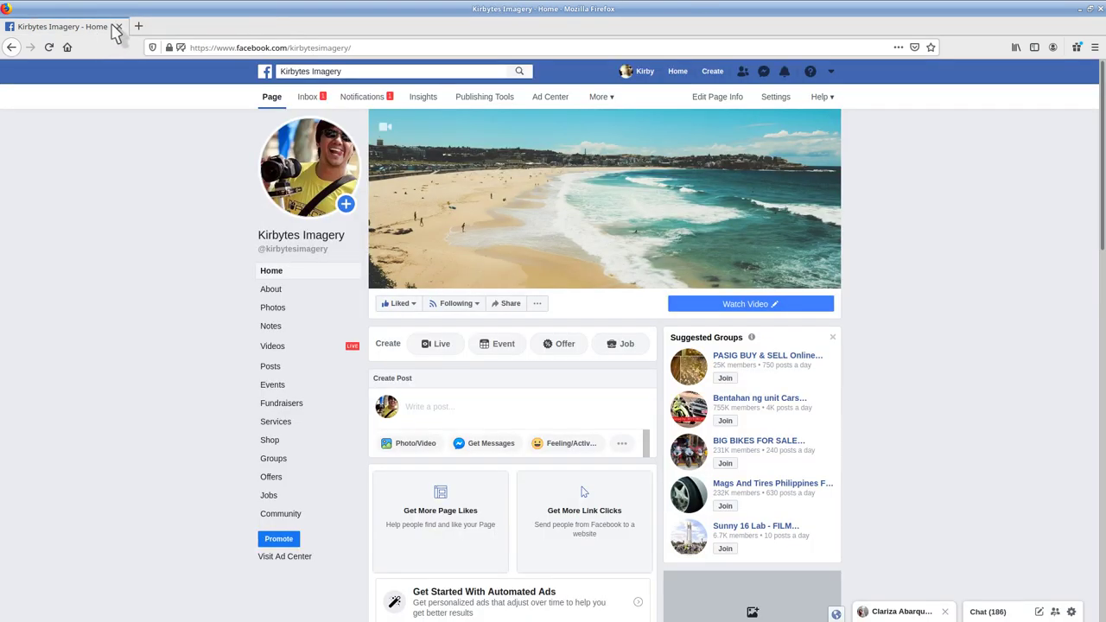
left_click(116, 27)
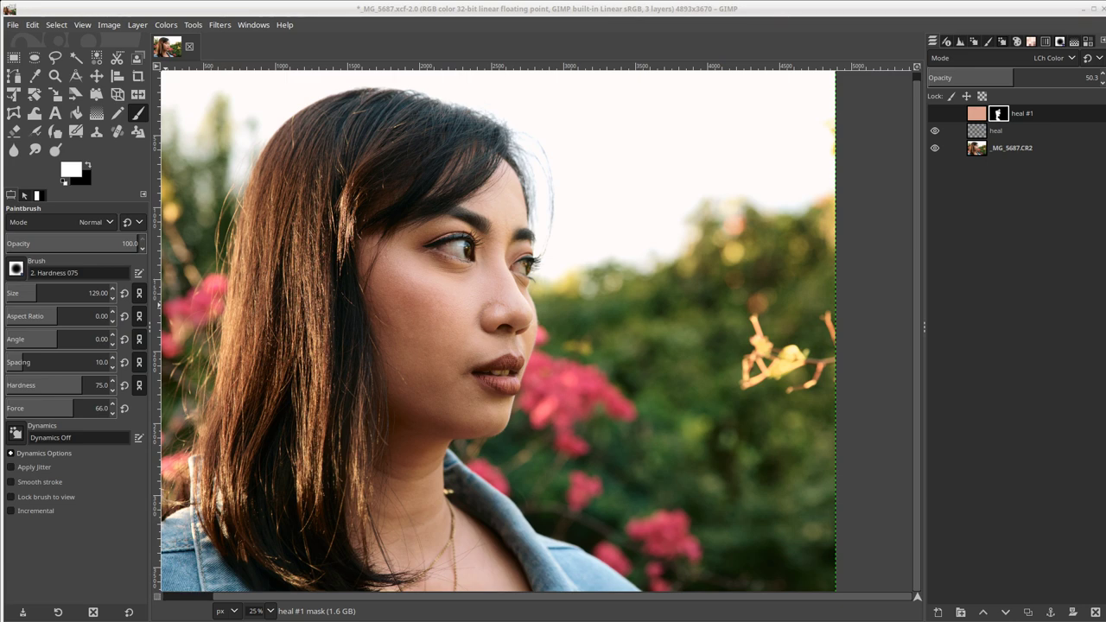
Switch to the Firefox window showing the Skin Retouching Techniques page on Facebook.
key("alt+Tab")
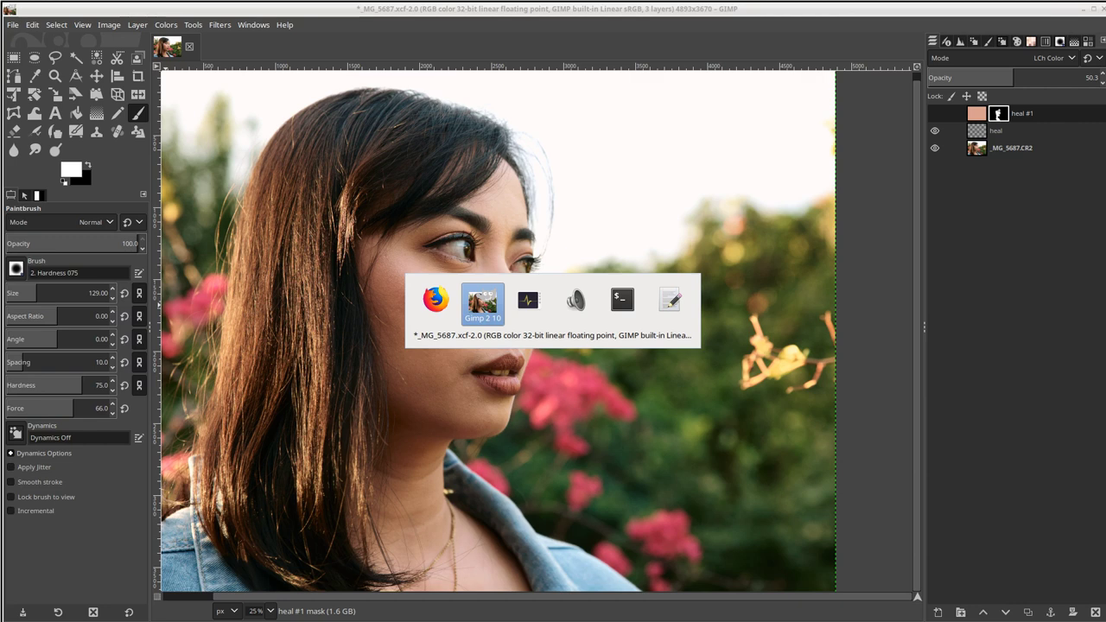
key("alt+Tab")
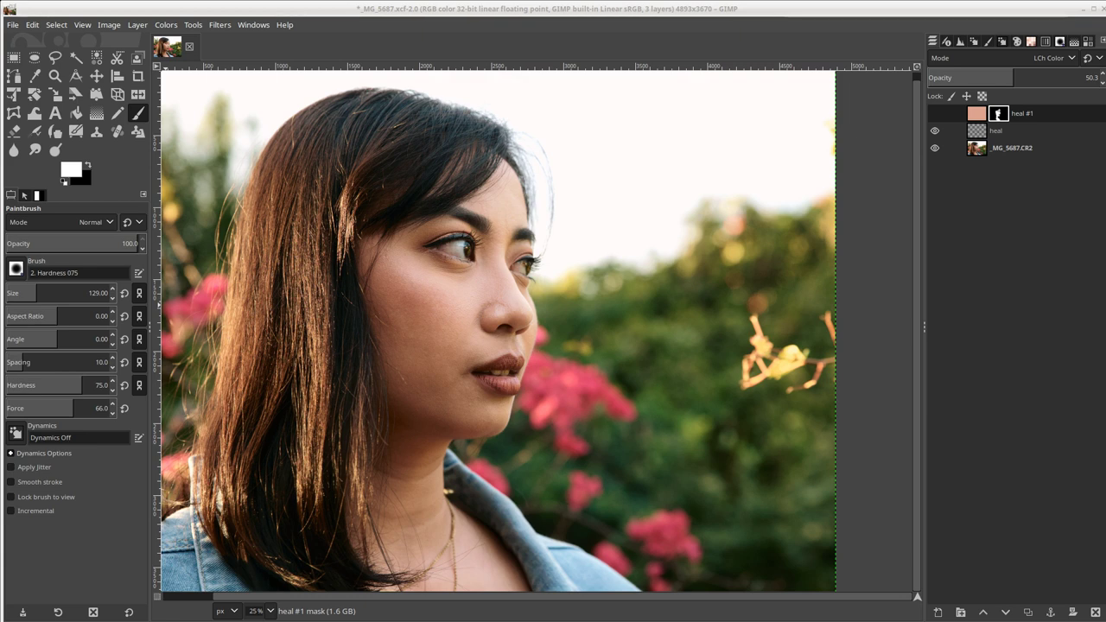
key("alt+Tab")
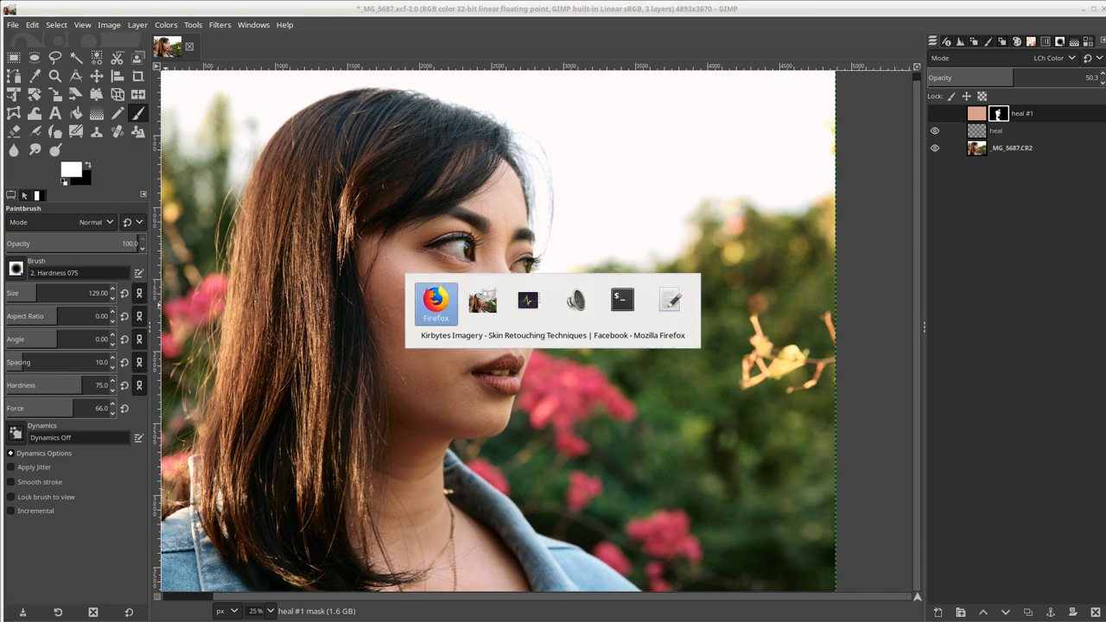